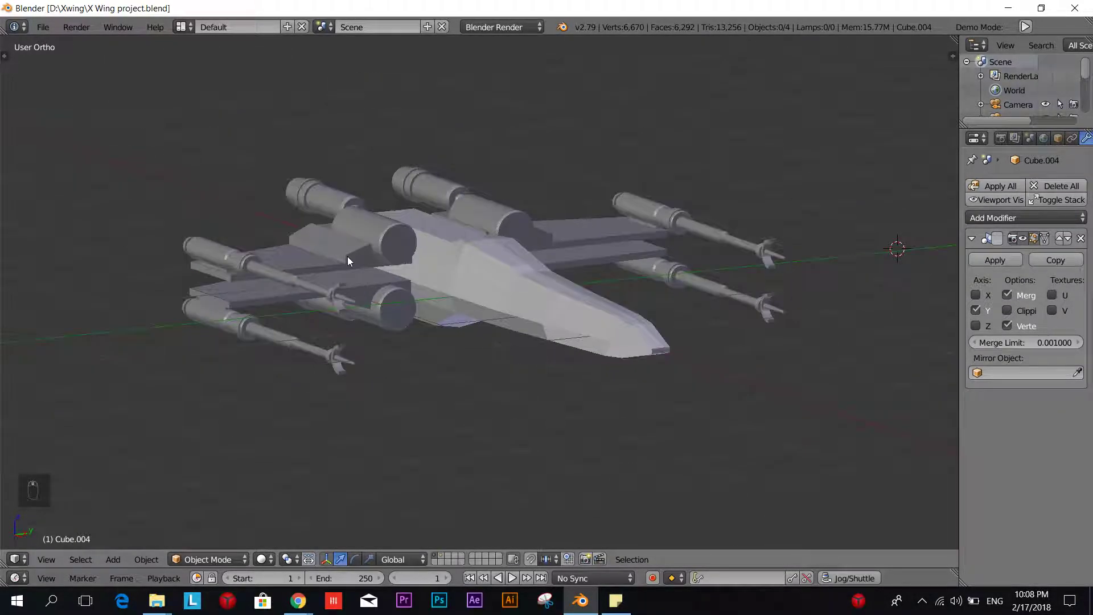
- Hide the X-wing's fuselage and the lower wing assembly so only the upper wing assembly remains in view
scroll(405, 344, up, 5)
right_click(501, 310)
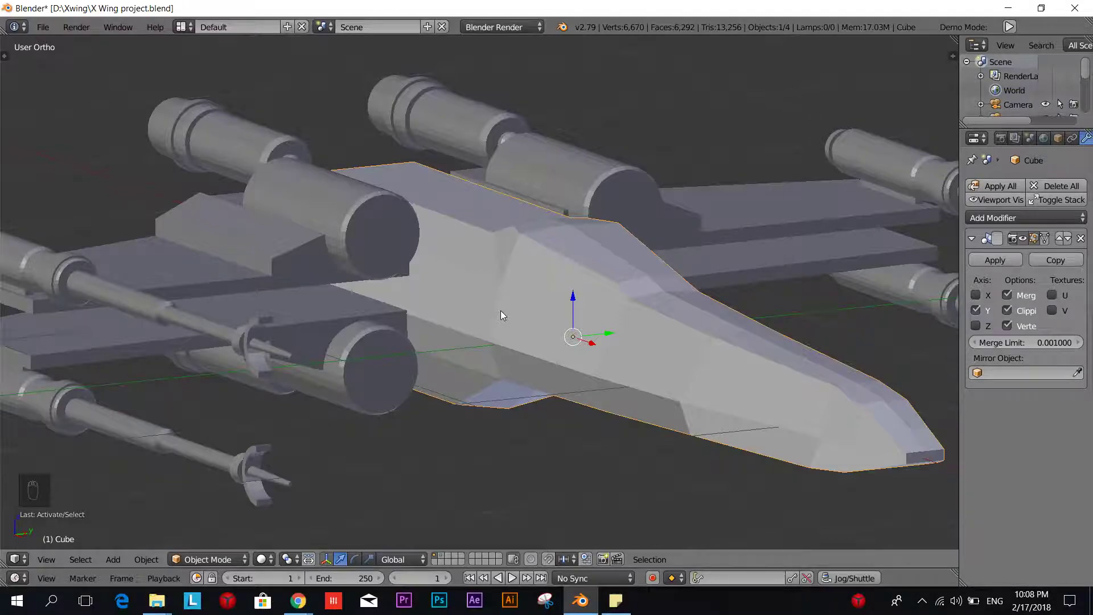
key(h)
right_click(399, 336)
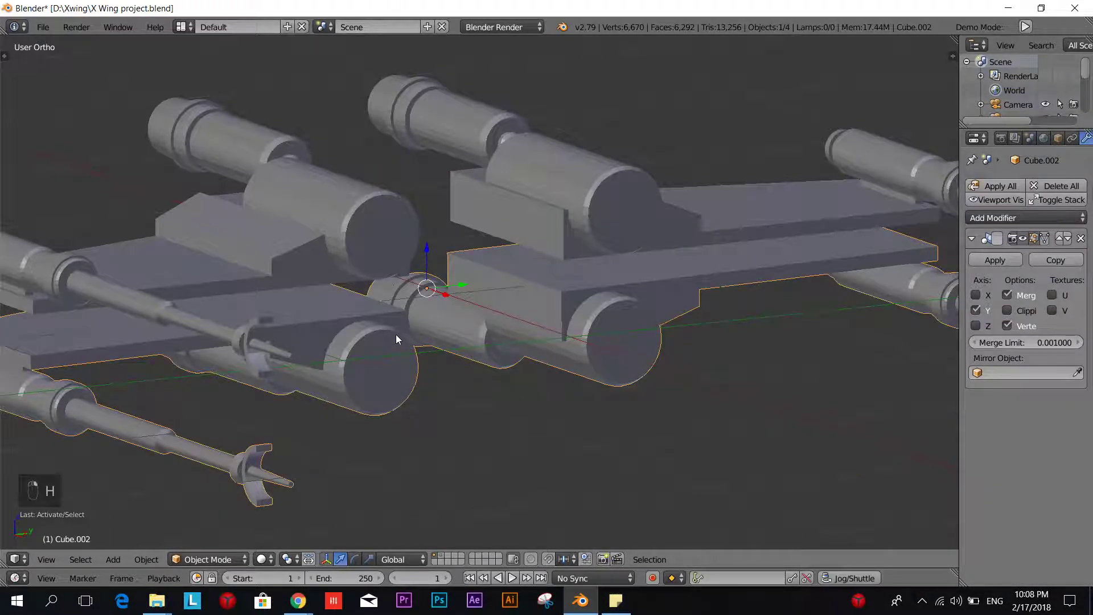
key(h)
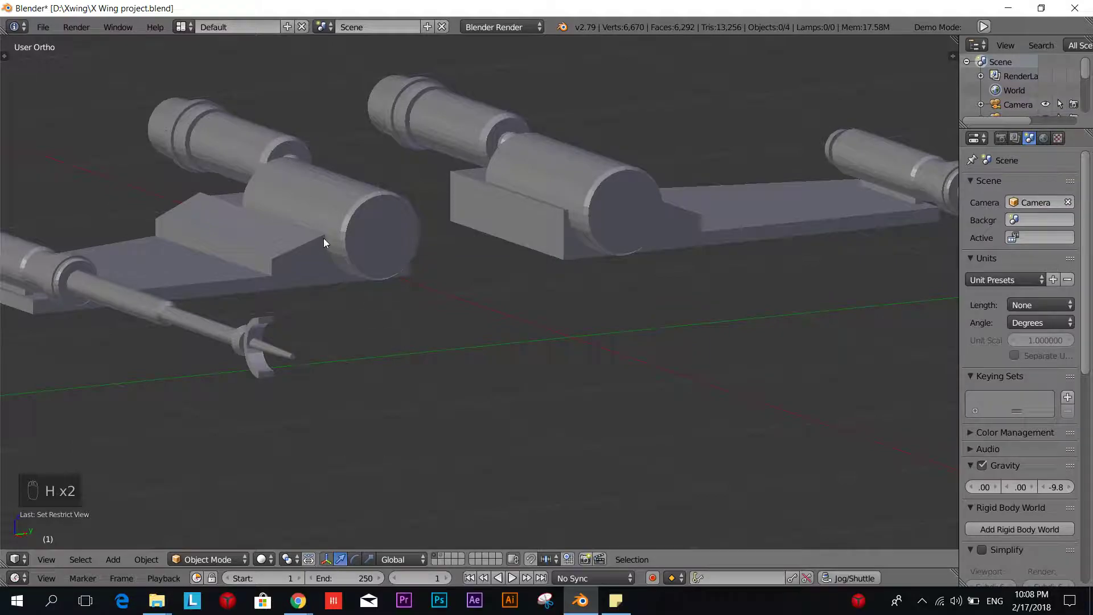
- Open the upper wing assembly in Edit Mode with nothing selected and bring the wingtip laser cannon into view
right_click(324, 238)
key(Tab)
click(429, 248)
shift+middle_drag(403, 345, 471, 349)
middle_drag(342, 357, 495, 344)
scroll(490, 354, up, 4)
key(a)
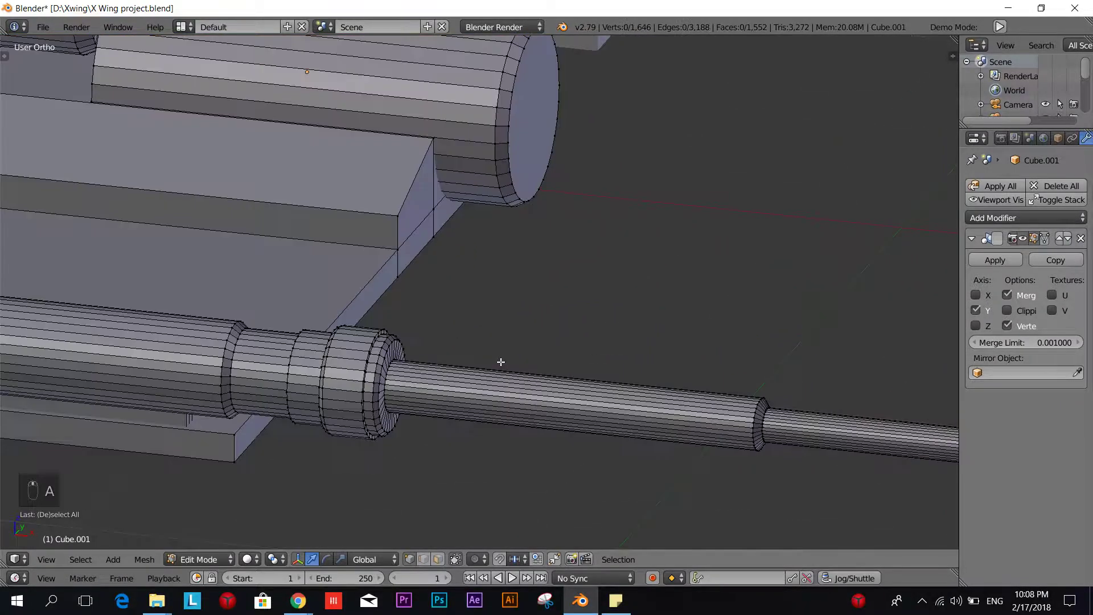
scroll(512, 374, down, 4)
middle_drag(498, 318, 363, 378)
scroll(363, 378, up, 2)
middle_drag(444, 393, 431, 377)
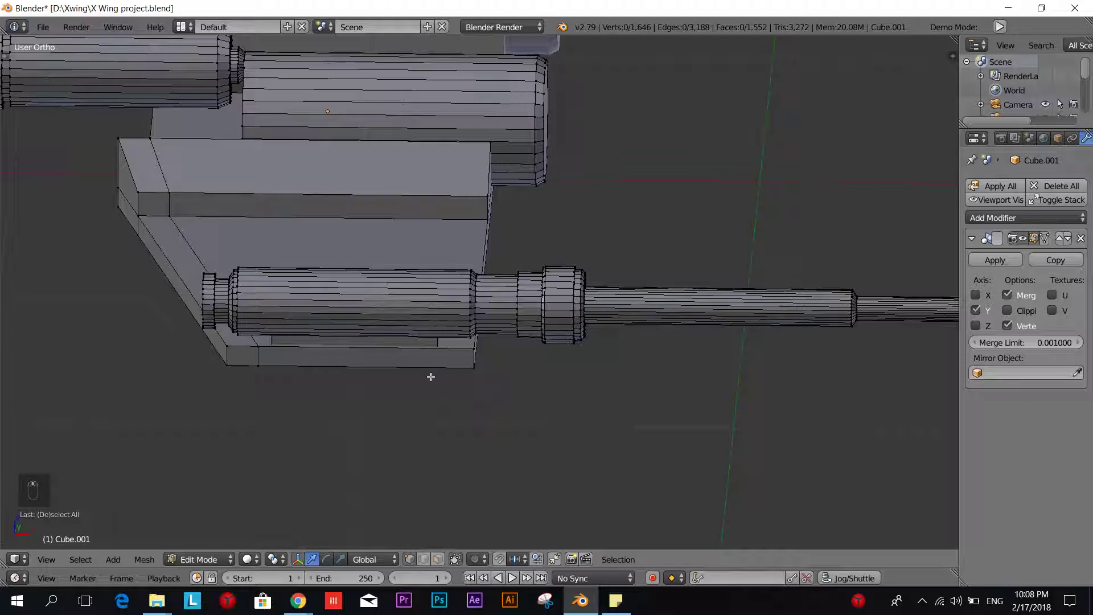
- Switch to Chrome, examine the X-wing top-view reference for the cannon details, and return to Blender
key(alt+Tab)
key(alt+Tab)
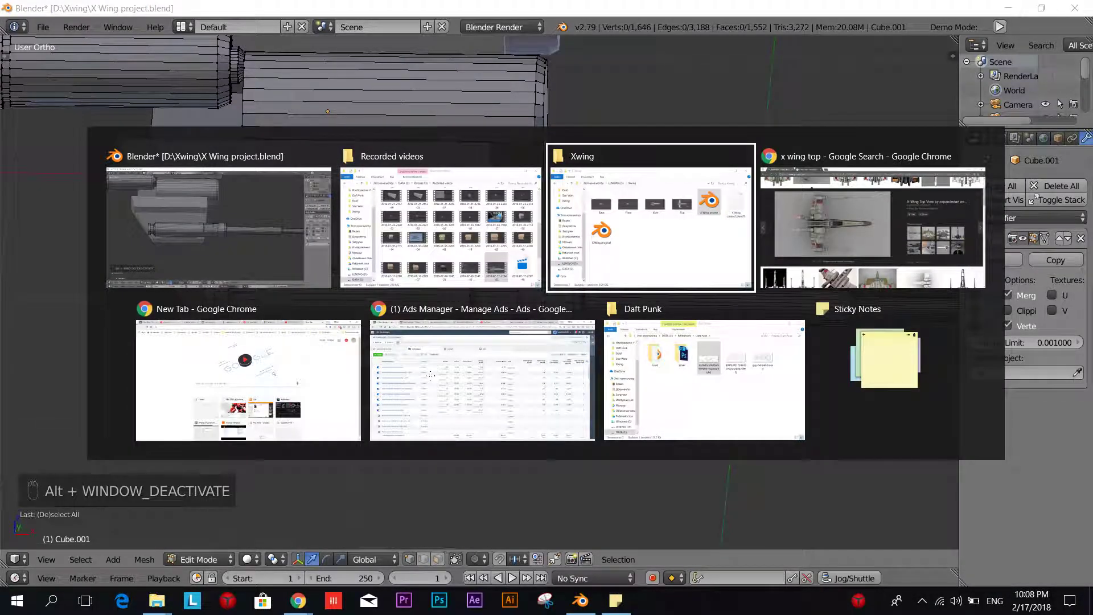
key(alt+Tab)
scroll(430, 382, up, 5)
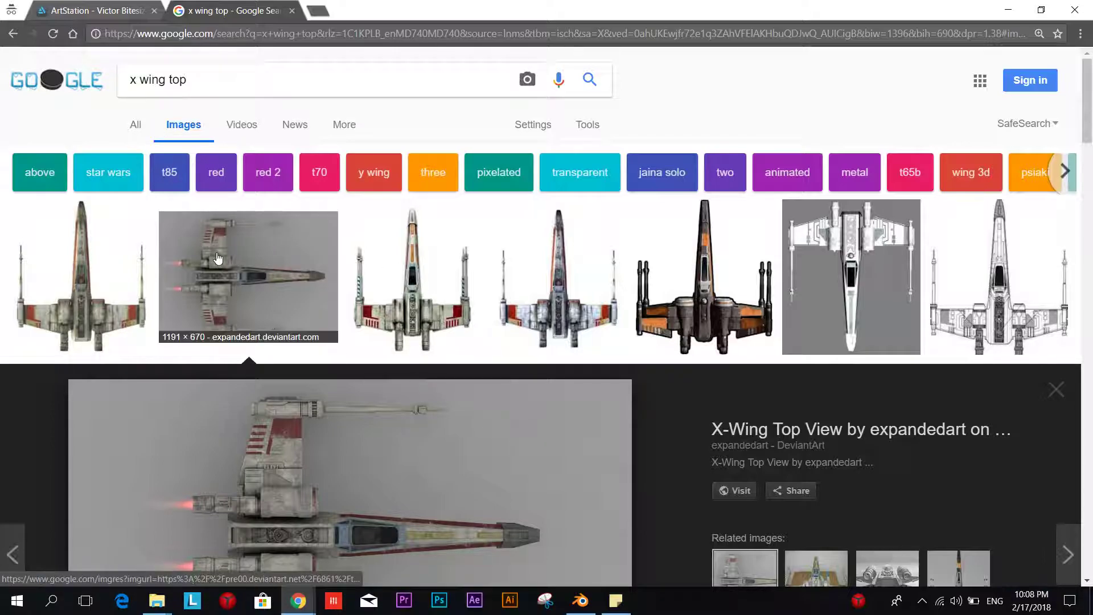
scroll(395, 429, down, 5)
scroll(395, 422, up, 2)
scroll(407, 432, down, 1)
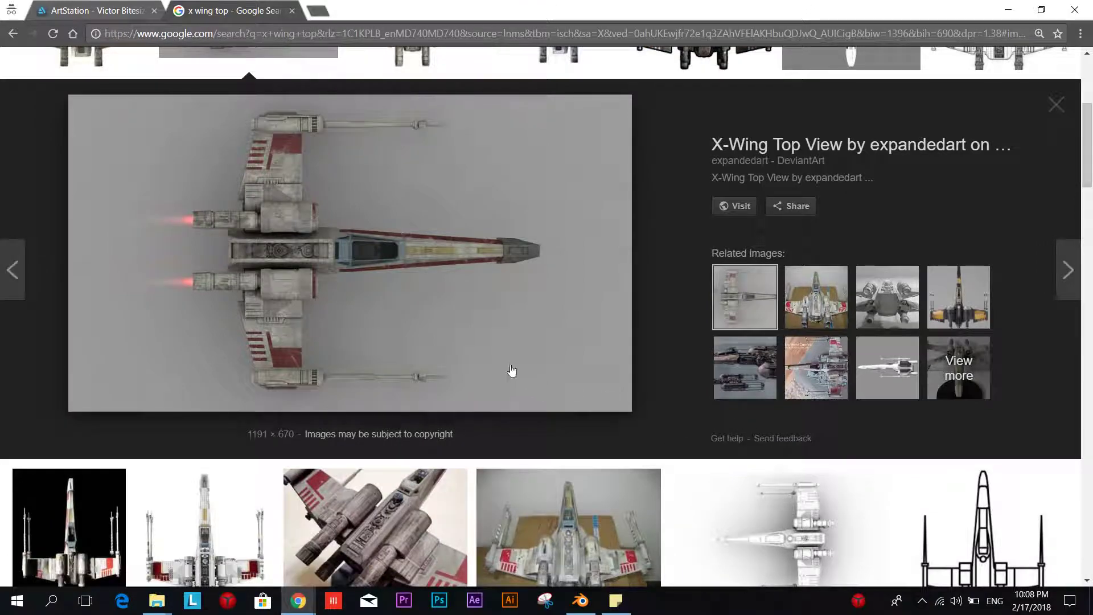
scroll(416, 376, down, 2)
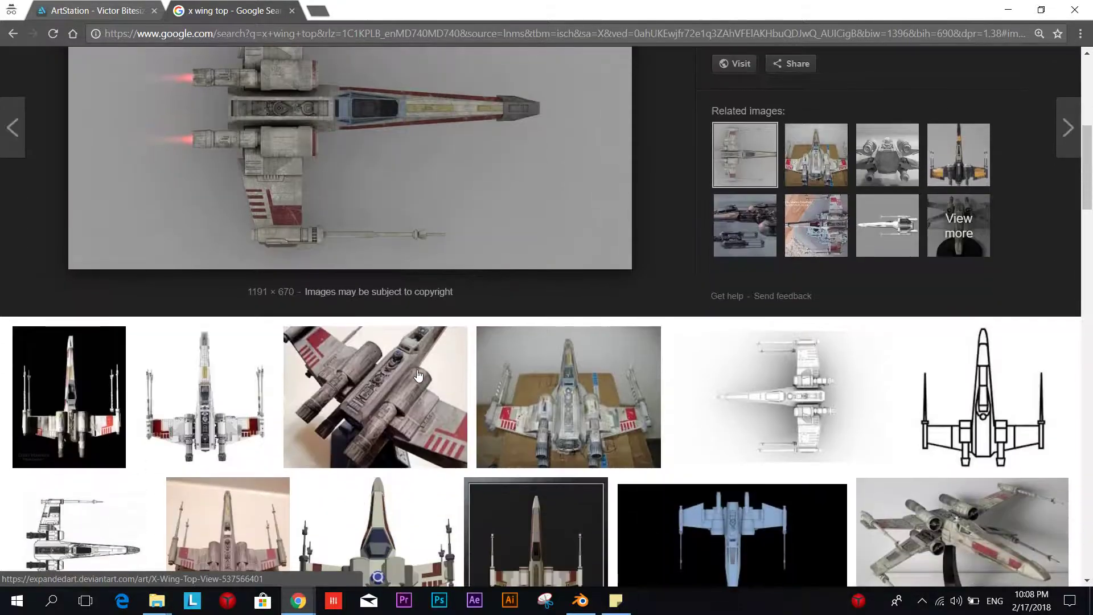
scroll(402, 374, up, 2)
key(alt+Tab)
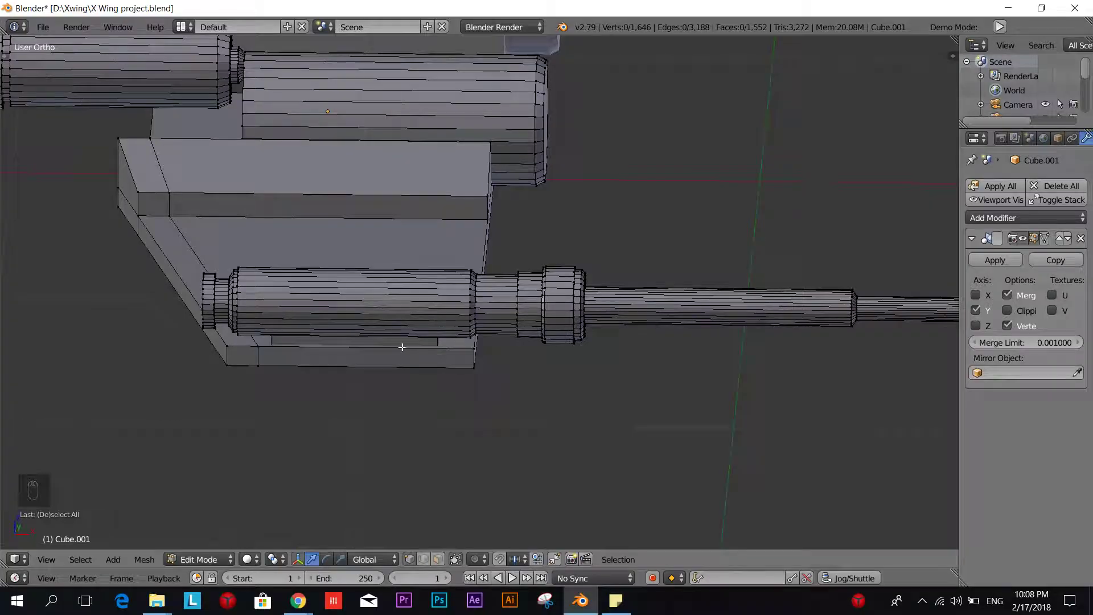
- Hide the linked geometry of the wing panel, the large engine cylinder and the rear thruster to isolate the cannon
right_click(484, 195)
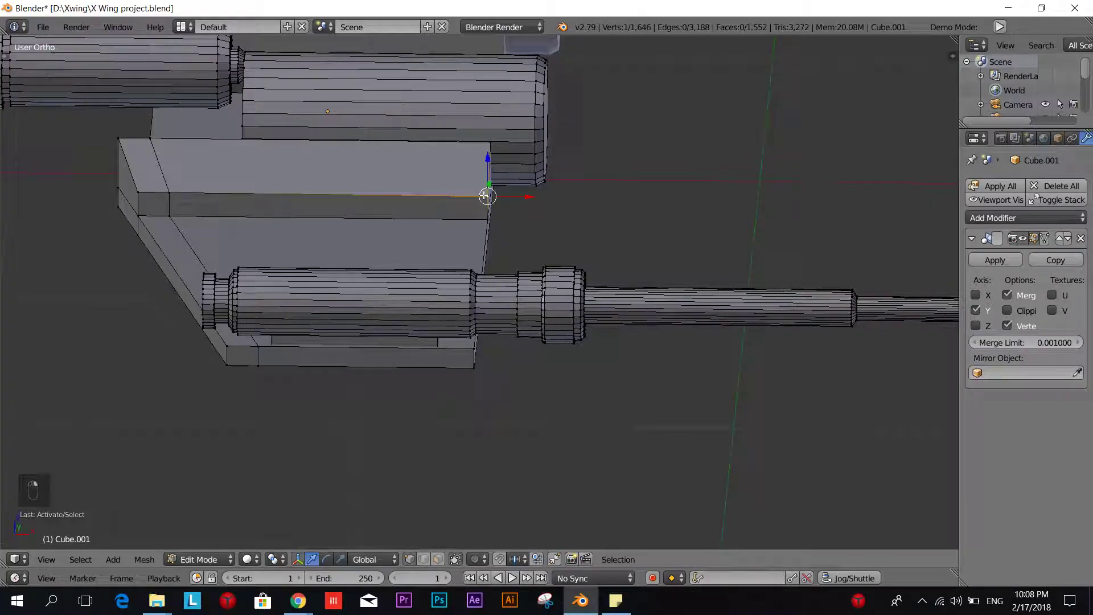
key(l)
key(h)
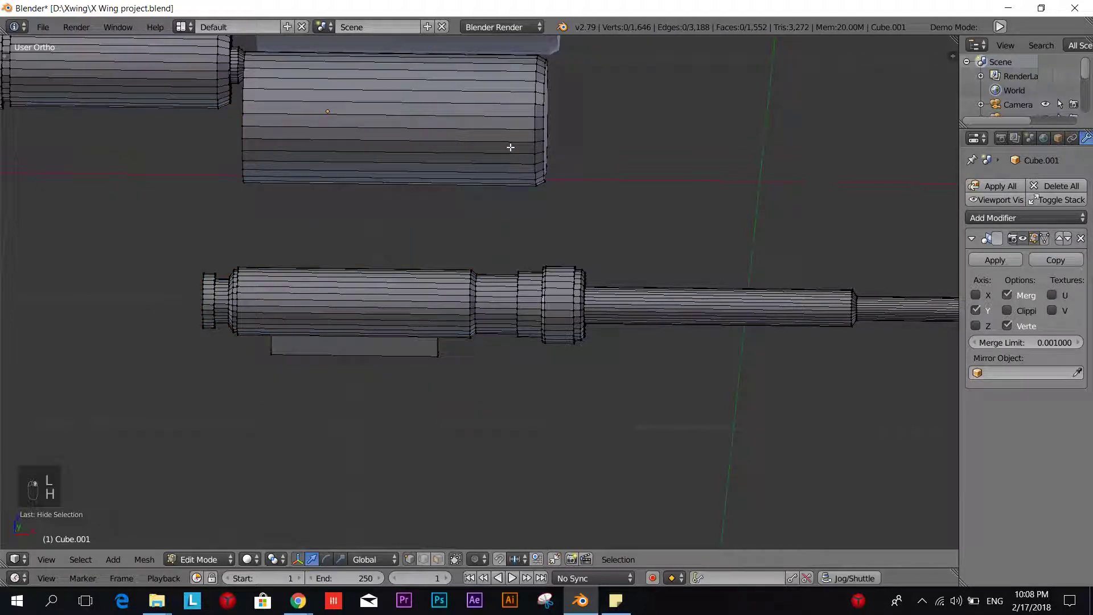
key(l)
key(h)
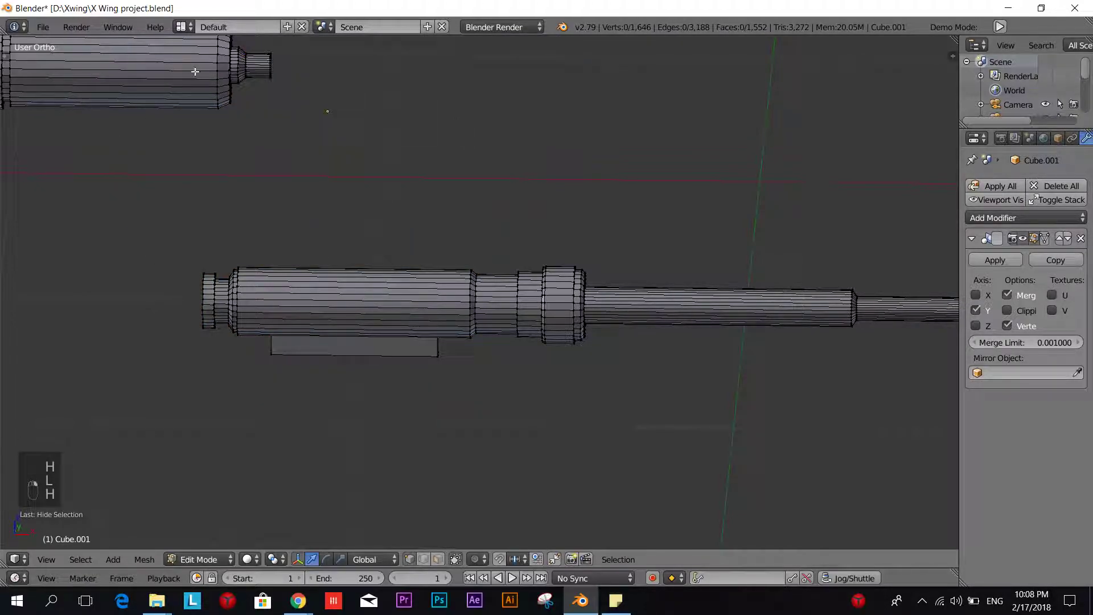
key(l)
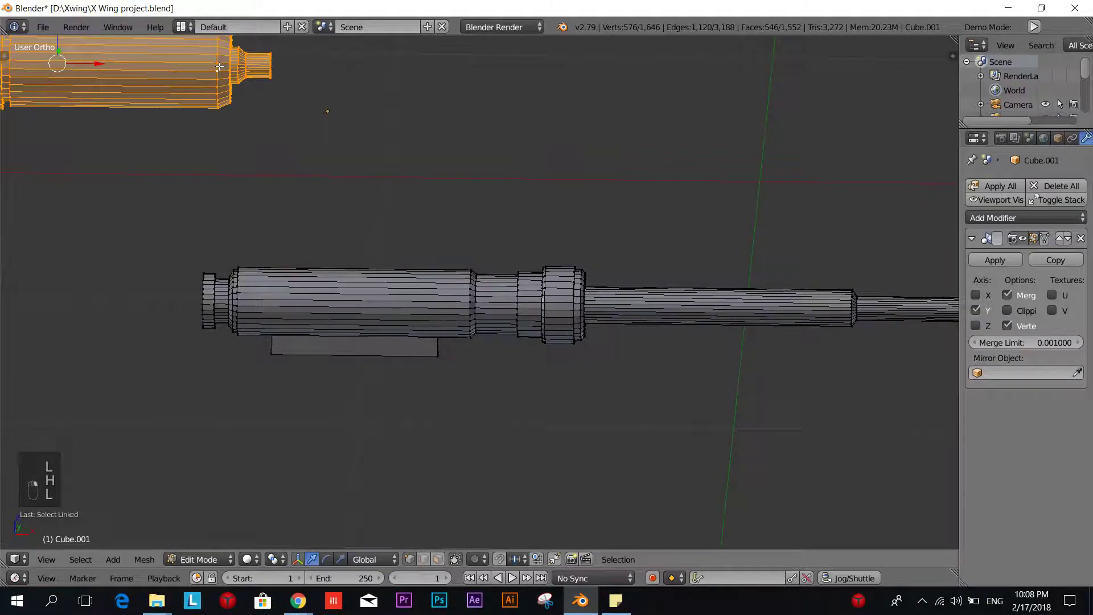
key(h)
- Add a loop cut near the rear edge of the narrow band behind the cannon's largest collar, and enable face selection
key(alt+Tab)
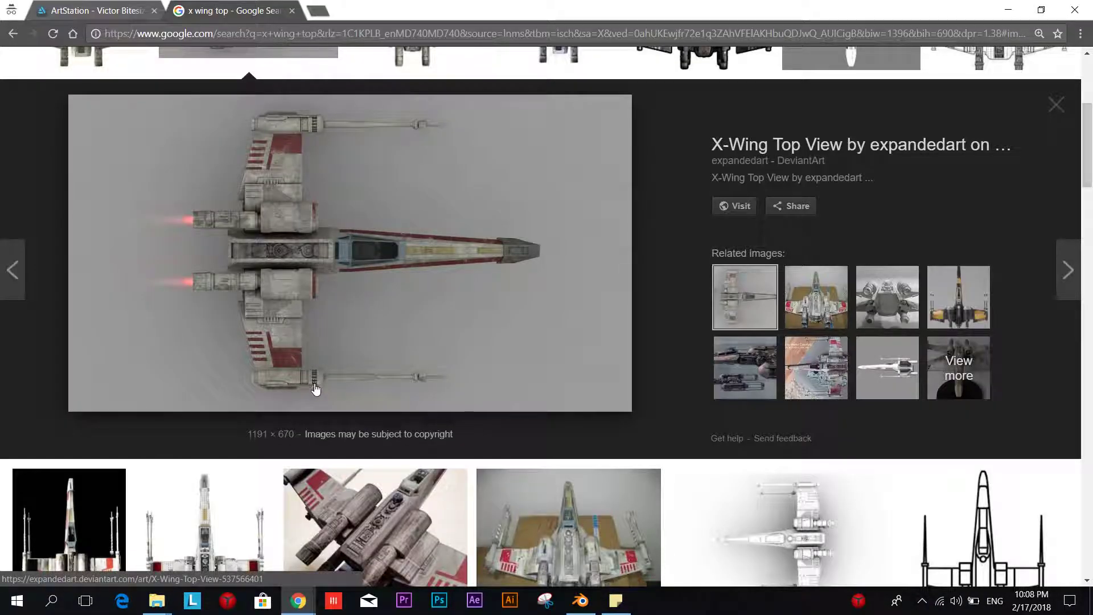
key(alt+Tab)
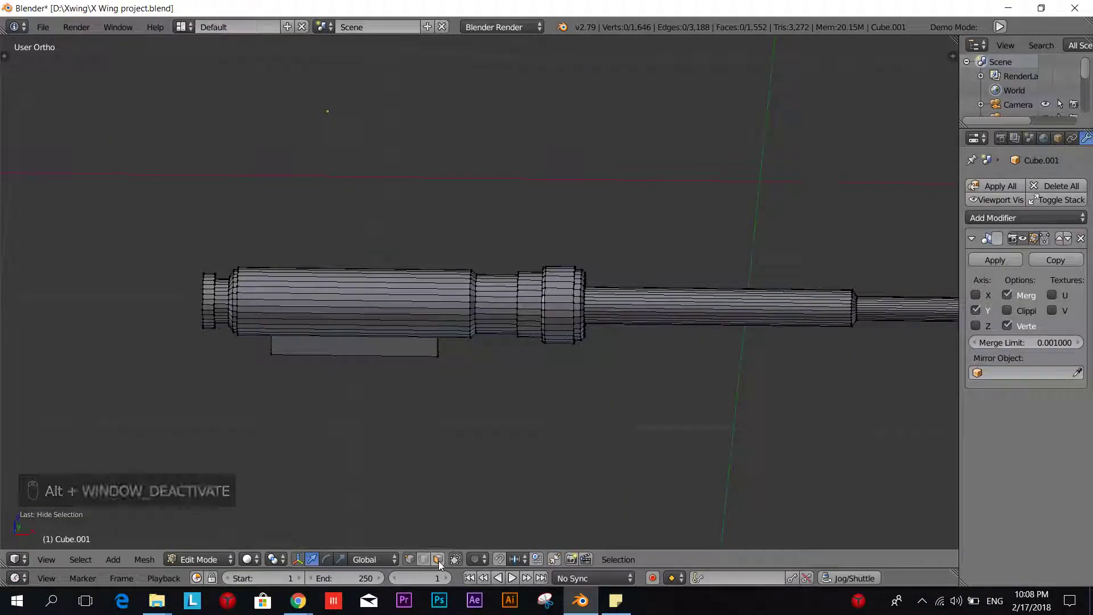
scroll(447, 524, up, 4)
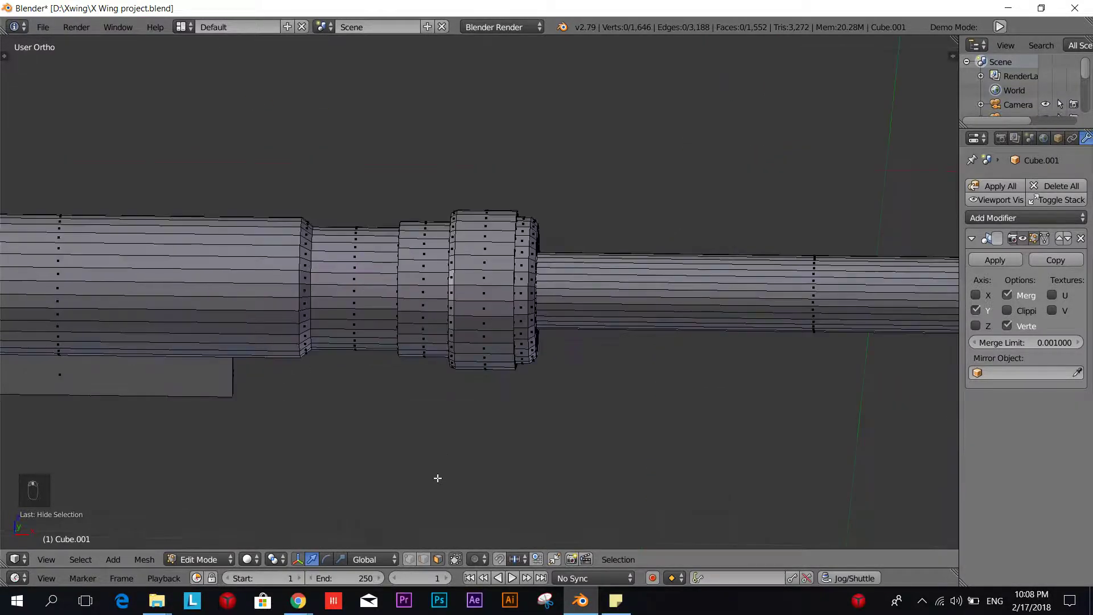
key(ctrl+r)
click(423, 284)
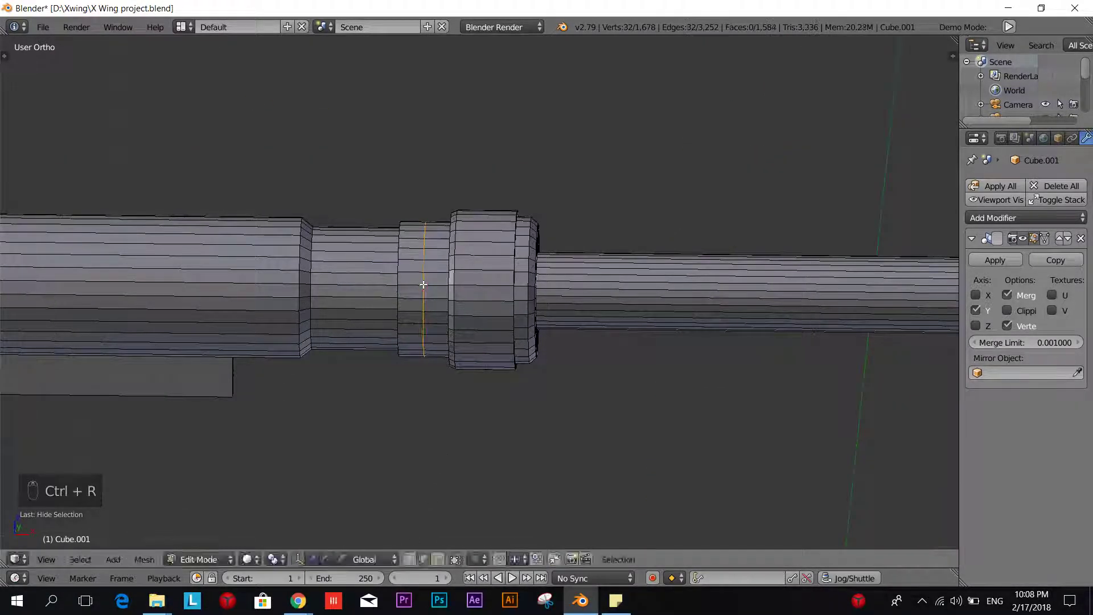
click(424, 284)
click(437, 563)
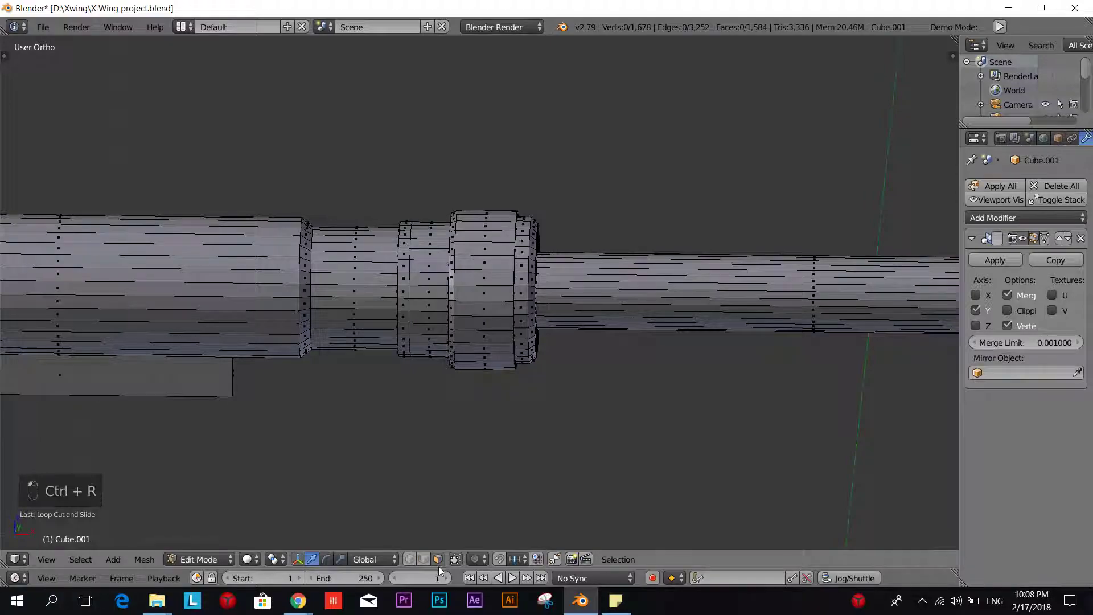
scroll(415, 512, up, 4)
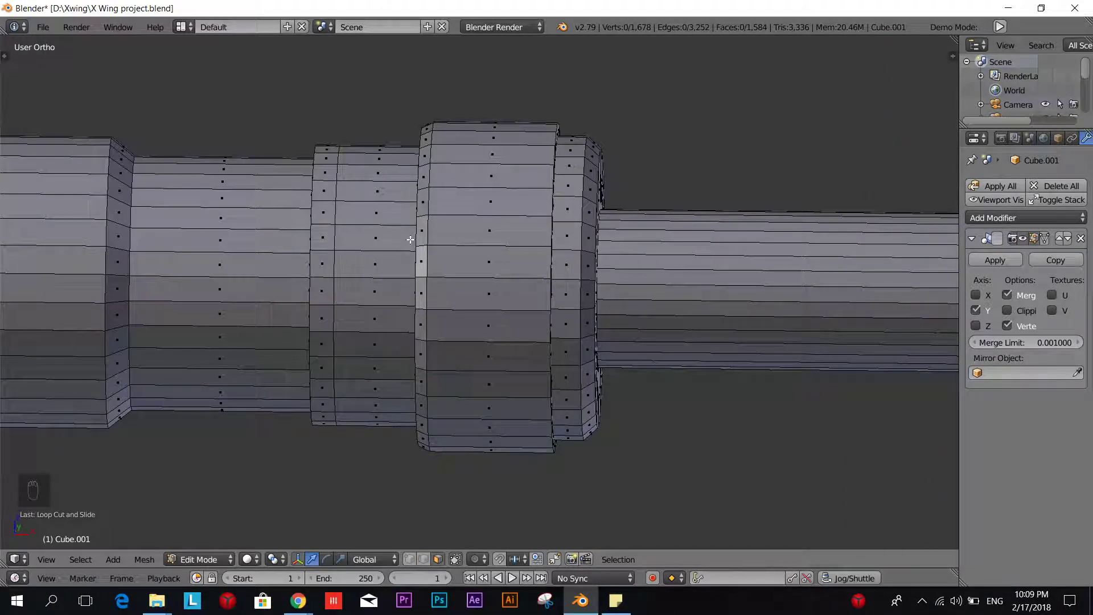
- Try selecting the face ring of the band behind the large collar and deselecting alternate faces one by one
key(alt+Tab)
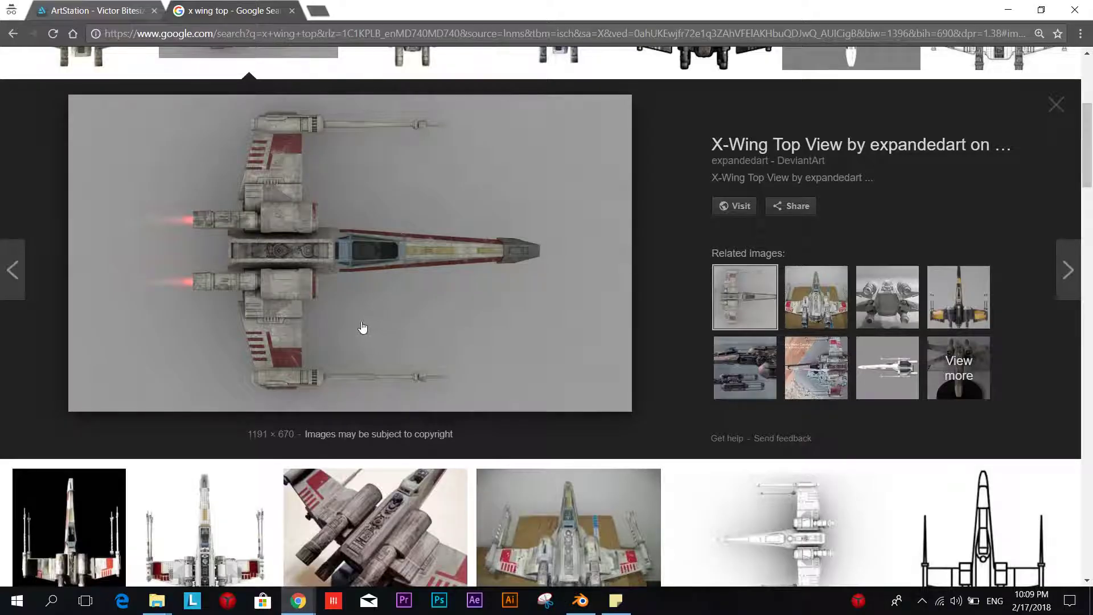
key(alt+Tab)
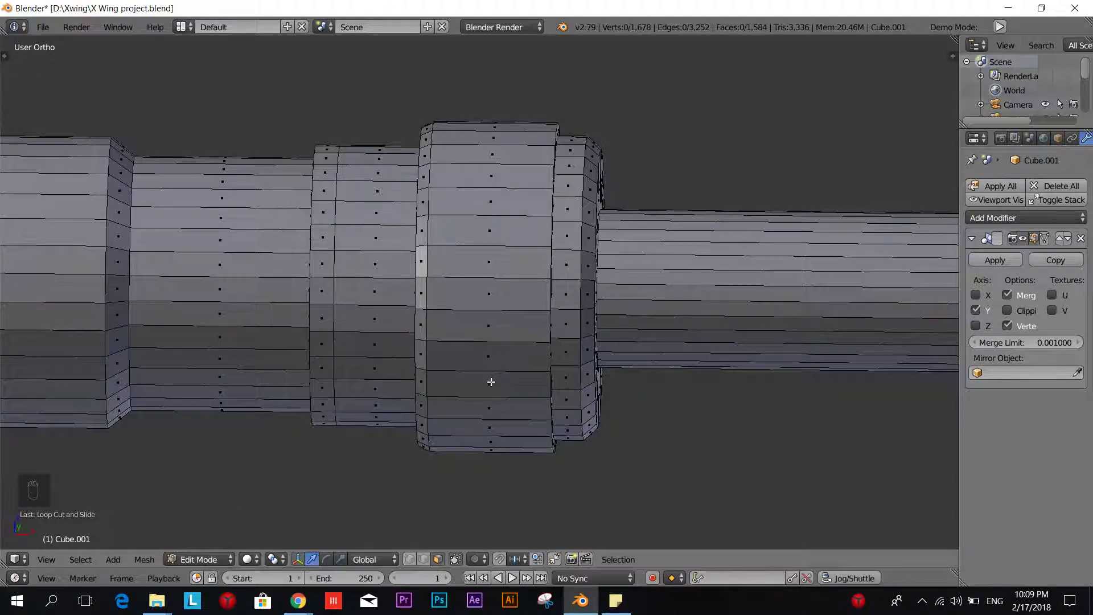
alt+right_click(386, 336)
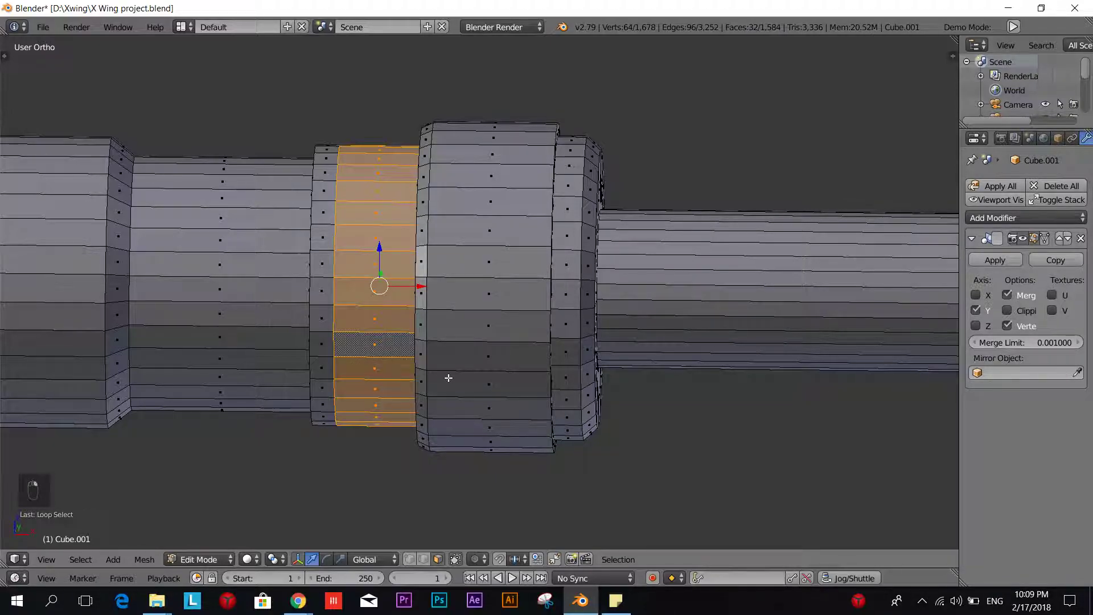
mouse_move(449, 378)
middle_down()
mouse_move(456, 411)
mouse_move(382, 431)
mouse_move(540, 290)
mouse_move(591, 127)
middle_up()
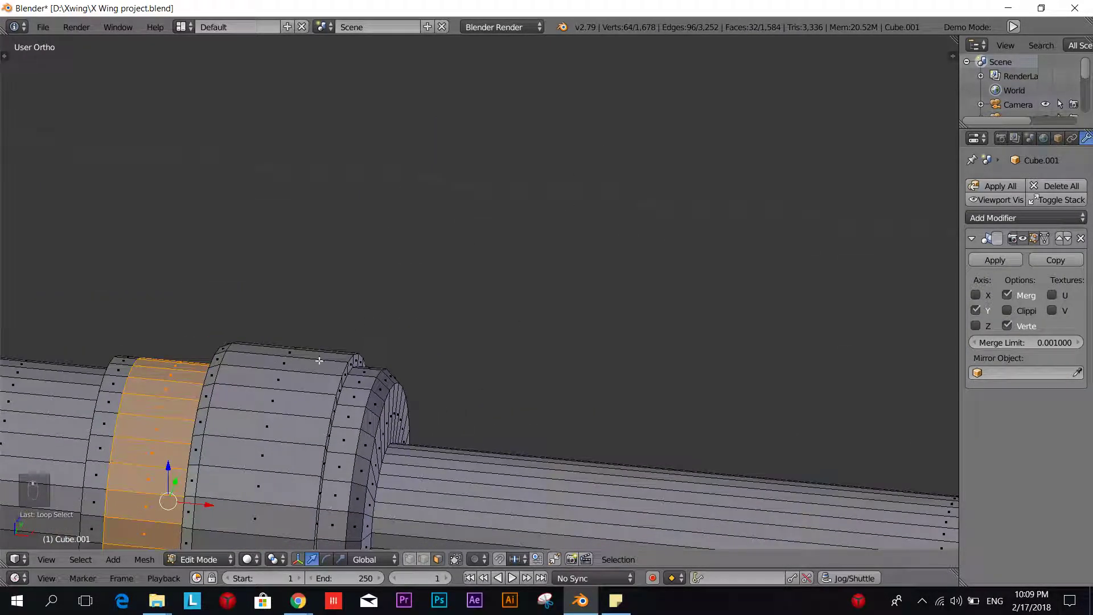
mouse_move(326, 381)
shift+middle_down()
mouse_move(486, 258)
mouse_move(527, 167)
shift+middle_up()
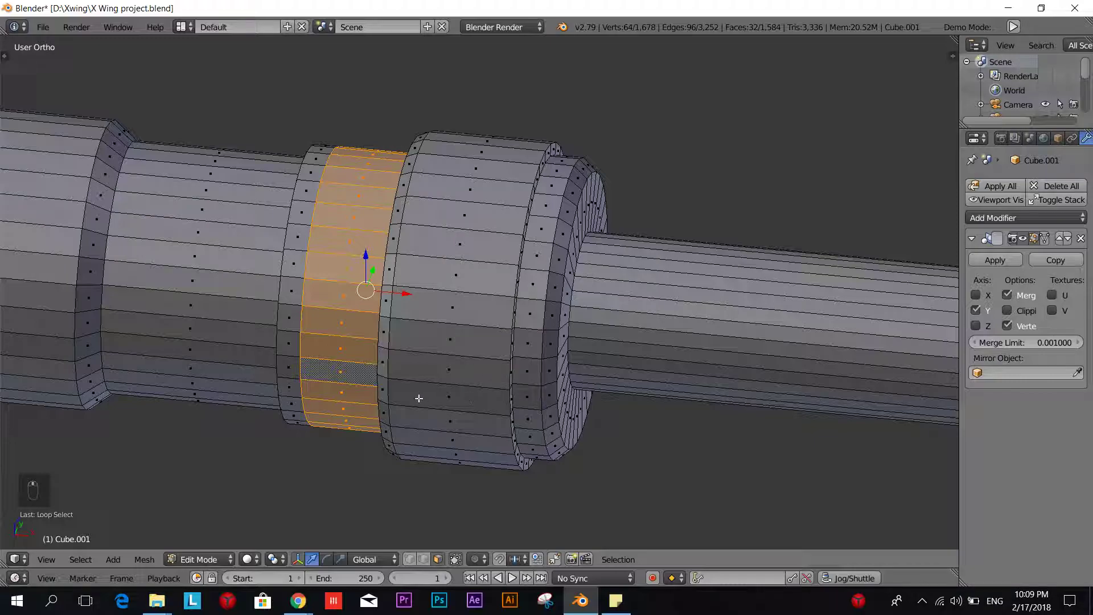
scroll(377, 395, up, 2)
shift+right_click(292, 307)
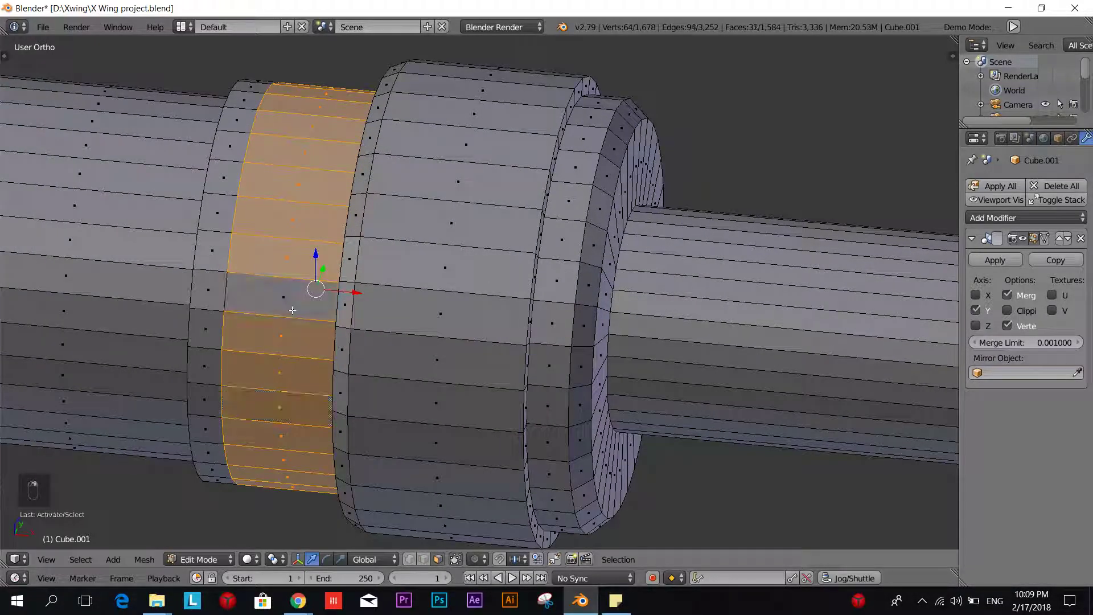
shift+right_click(299, 225)
shift+right_click(316, 164)
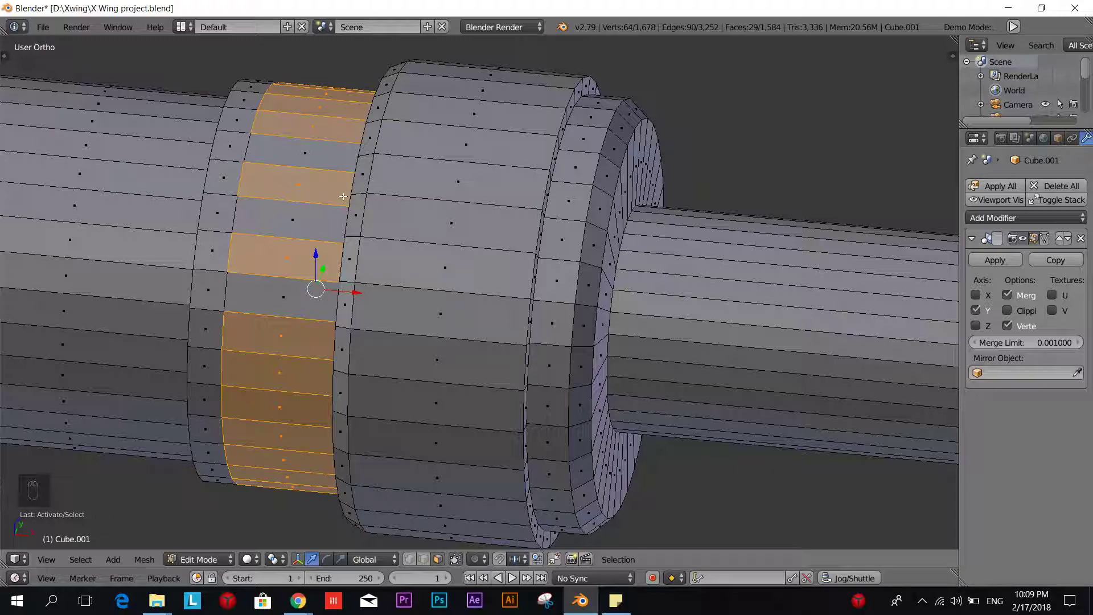
scroll(343, 195, down, 4)
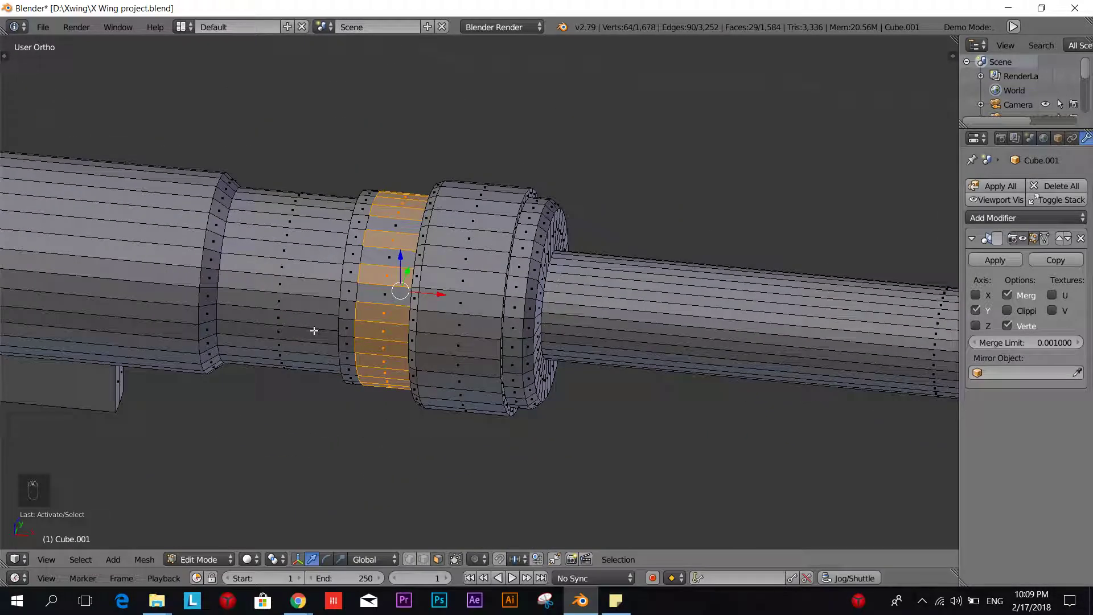
key(a)
- Select the band's wider face ring behind the large collar and reduce it to alternating faces with Checker Deselect
scroll(377, 375, up, 3)
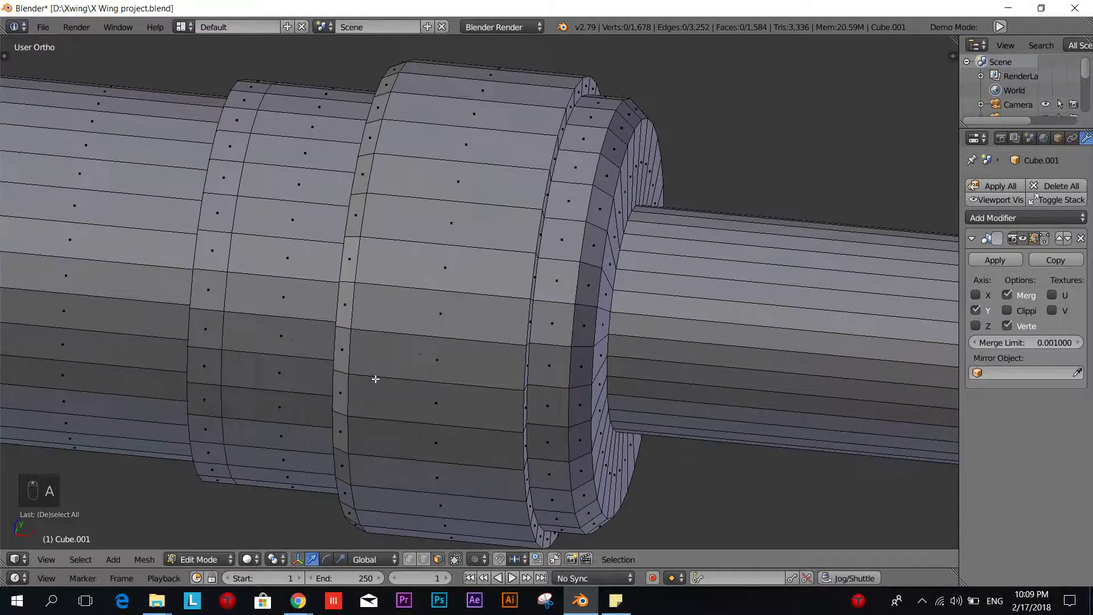
middle_drag(376, 379, 405, 291)
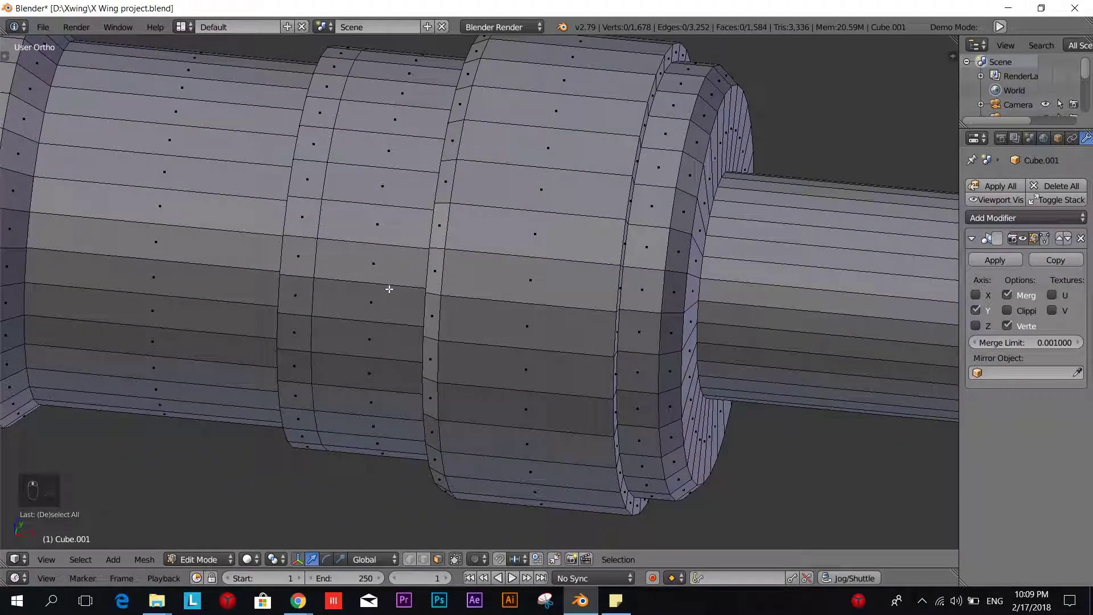
alt+right_click(389, 289)
scroll(389, 288, down, 2)
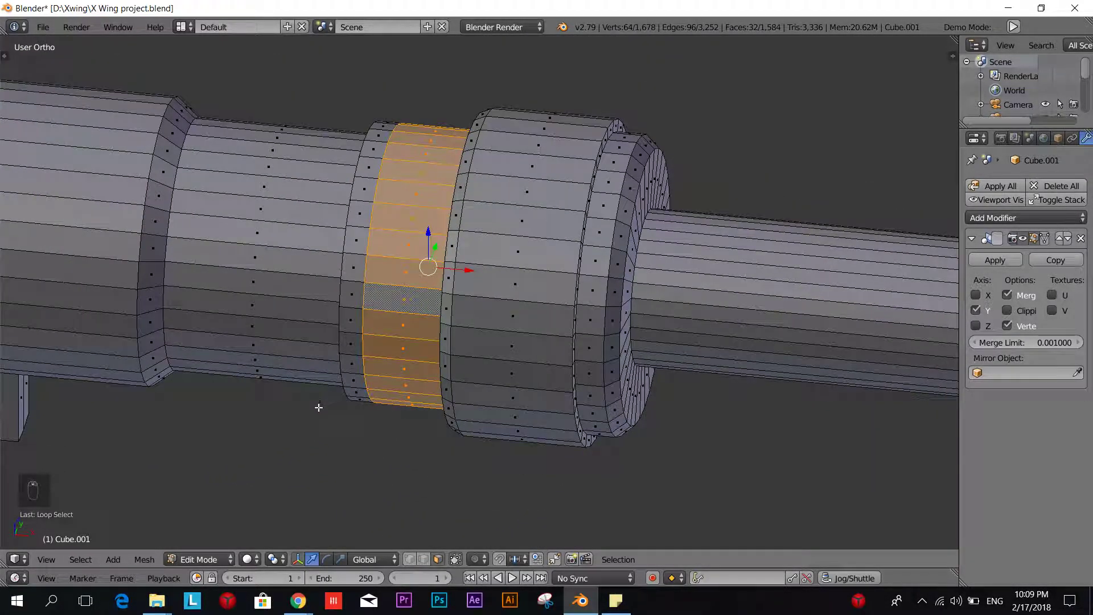
click(78, 561)
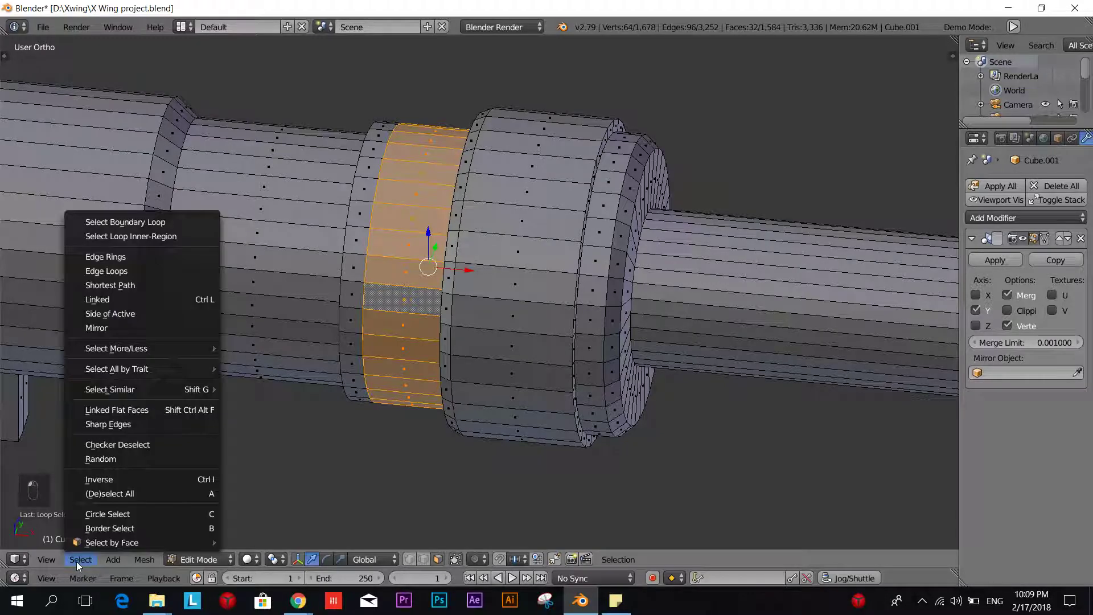
click(117, 446)
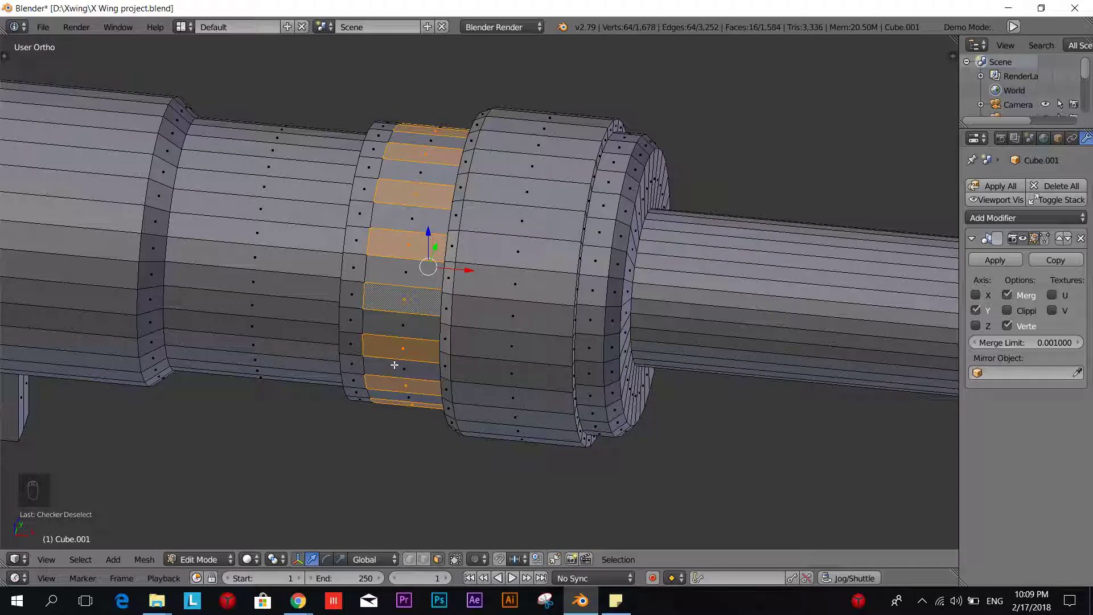
scroll(394, 365, up, 3)
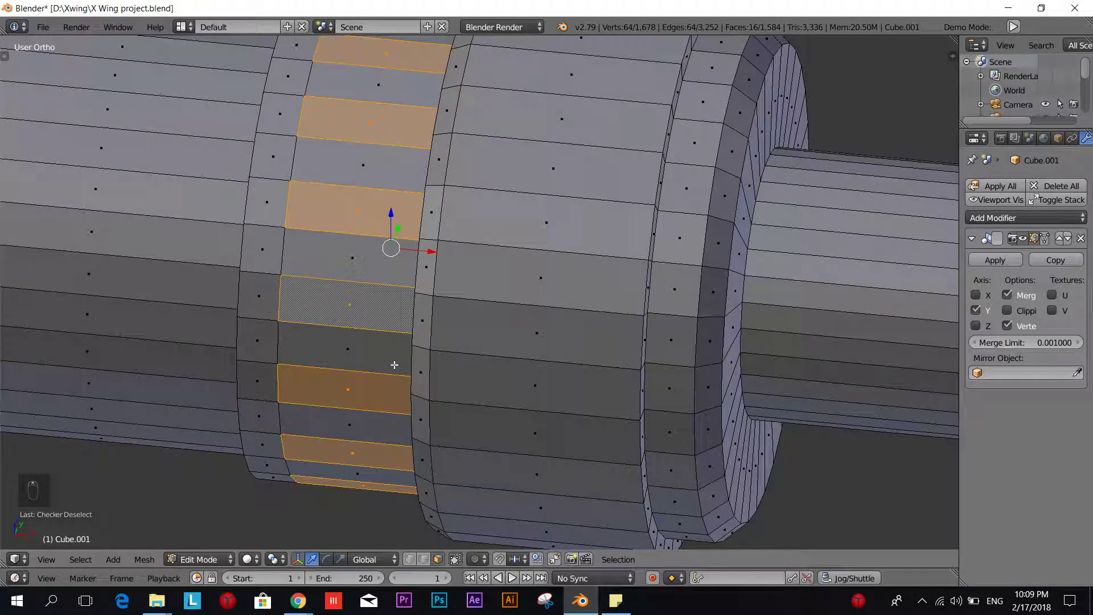
scroll(392, 232, down, 2)
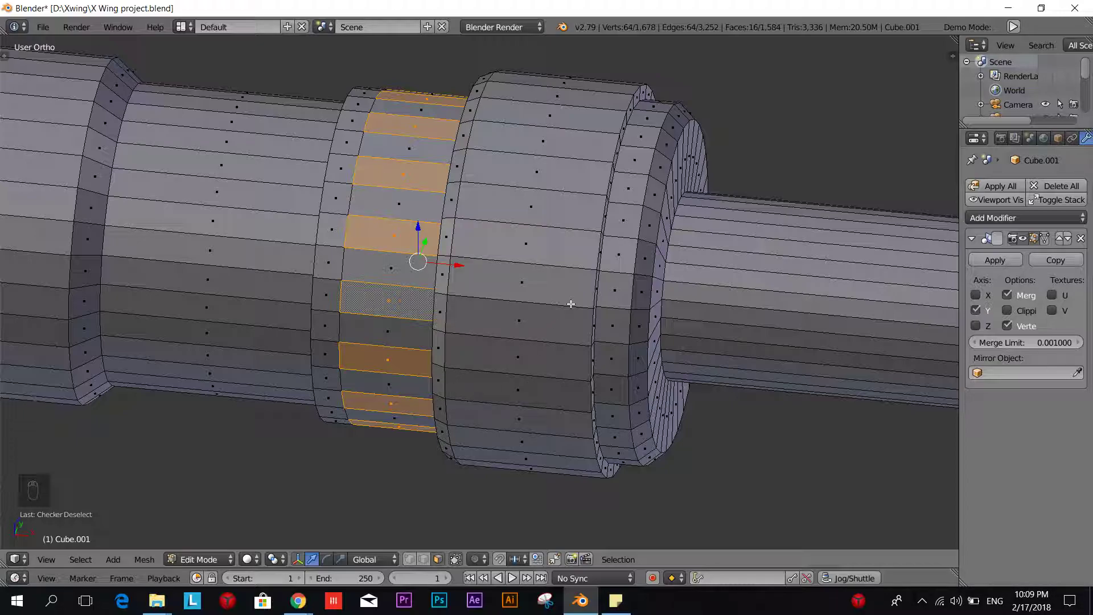
- Extrude the band's alternating faces in place and scale them inward to form recessed slots behind the large collar
scroll(571, 304, down, 1)
key(e)
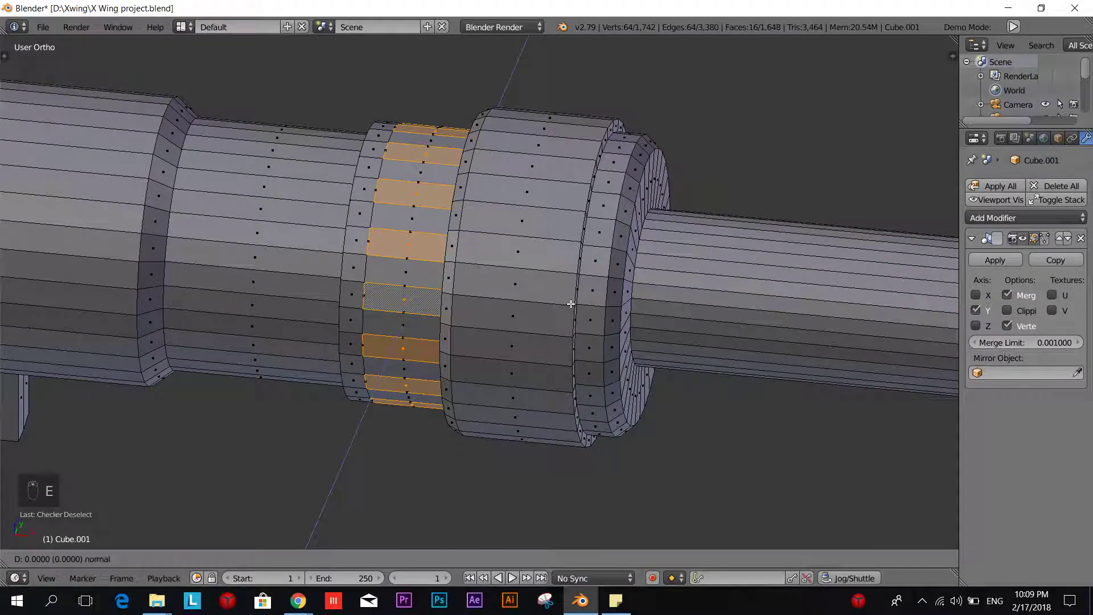
right_click(571, 304)
key(s)
click(557, 300)
middle_drag(555, 322, 576, 325)
shift+middle_drag(683, 346, 501, 355)
shift+middle_drag(698, 377, 388, 334)
- Switch to Object Mode to inspect the slotted band on the cannon, and return to Edit Mode
key(Tab)
key(Tab)
key(Tab)
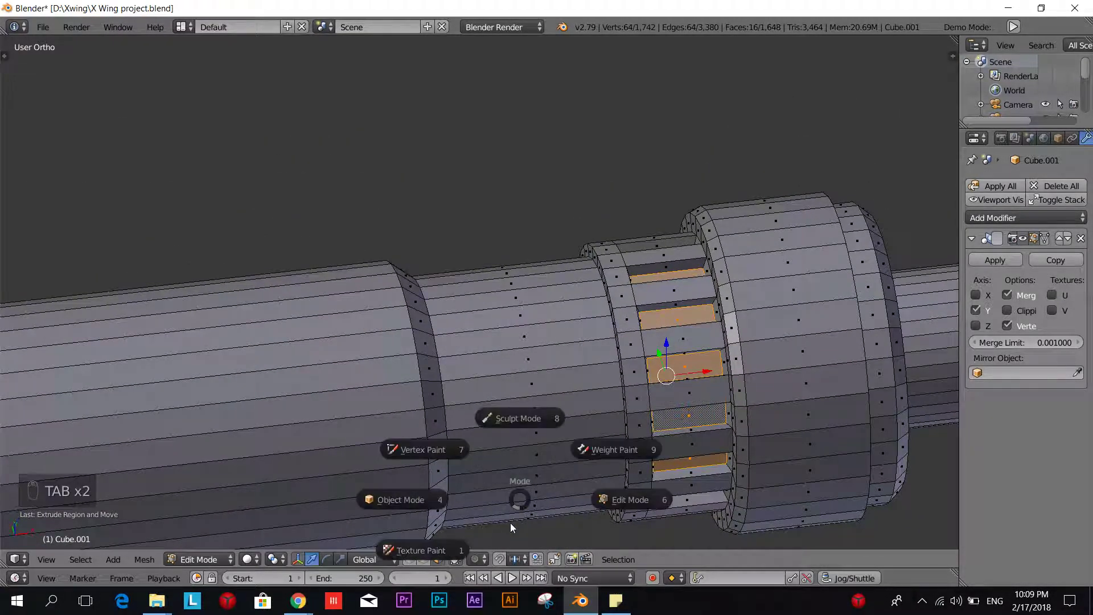
click(427, 484)
shift+middle_drag(529, 453, 415, 368)
scroll(415, 367, down, 2)
middle_drag(589, 364, 491, 221)
key(Tab)
click(604, 227)
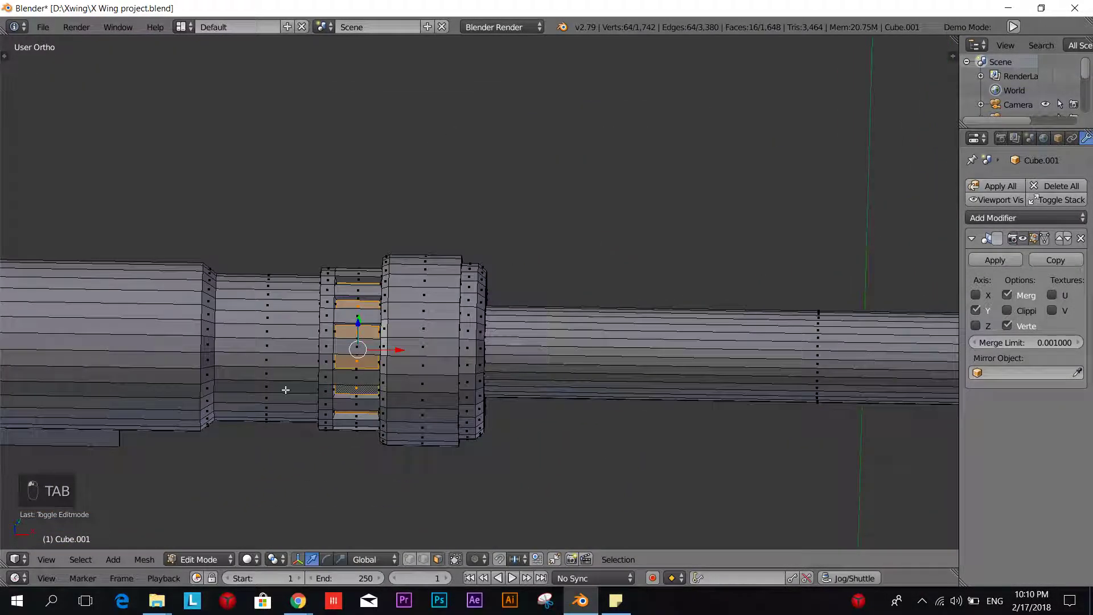
- Reveal the hidden wing, engine and thruster geometry around the cannon
shift+middle_drag(285, 385, 484, 305)
key(l)
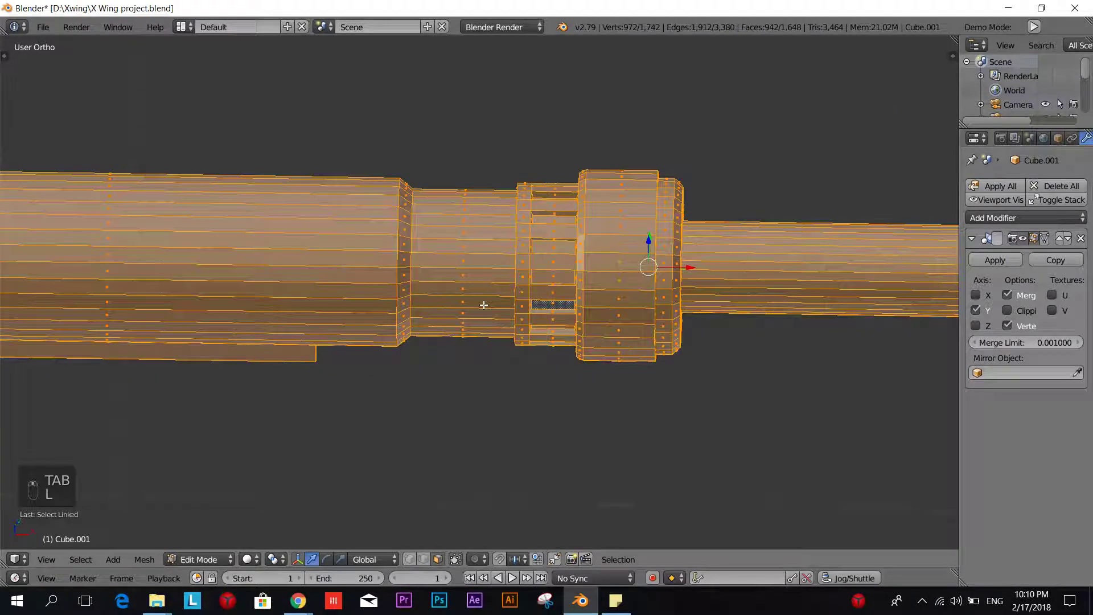
scroll(483, 305, down, 3)
key(alt+h)
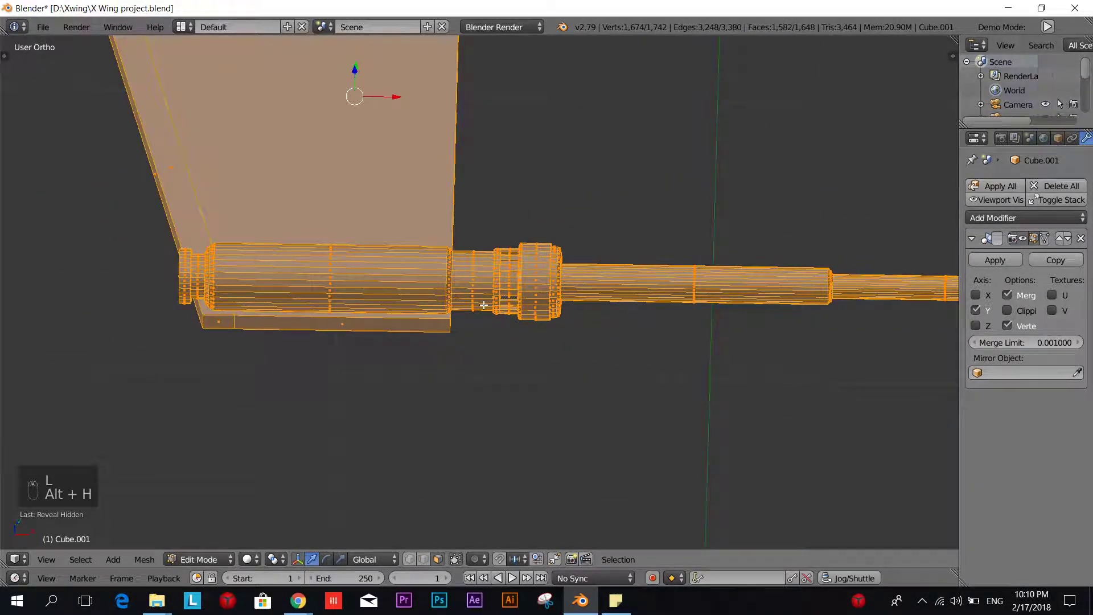
scroll(487, 311, down, 2)
scroll(484, 302, up, 4)
scroll(481, 289, down, 5)
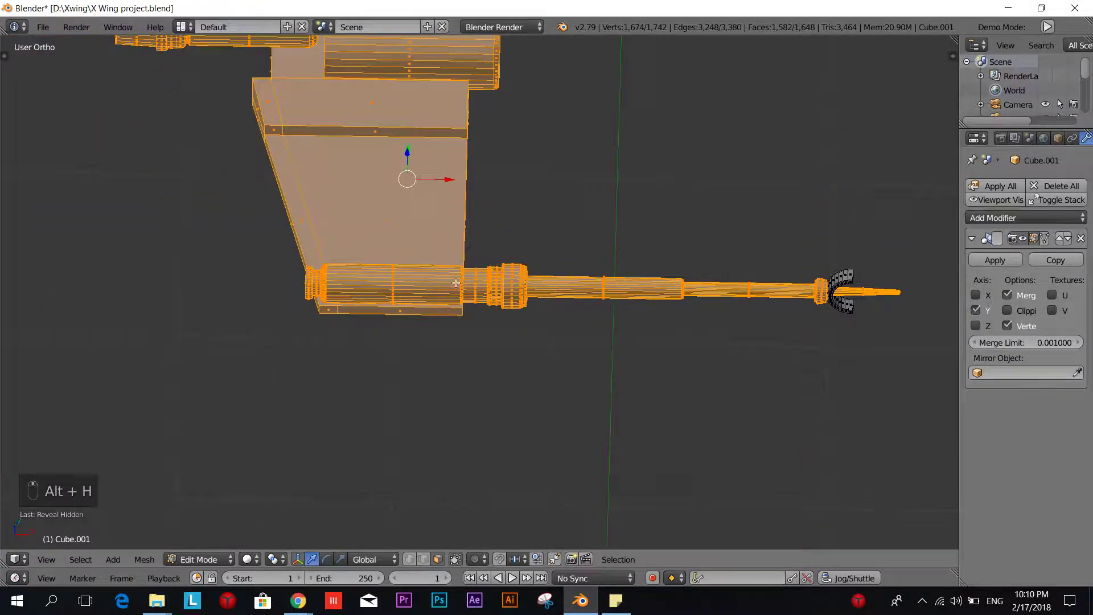
shift+middle_drag(480, 167, 474, 288)
scroll(473, 288, up, 2)
- Clear the selection, select the cannon's linked geometry and hide it to expose the wing's outer end
key(a)
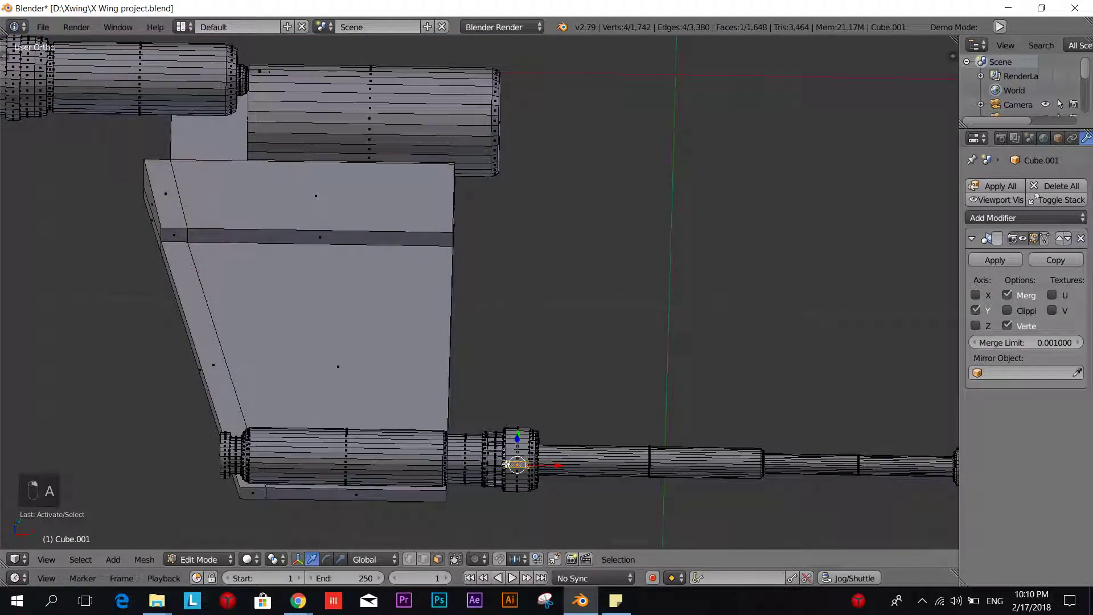
key(l)
scroll(505, 464, down, 2)
key(h)
scroll(505, 464, up, 3)
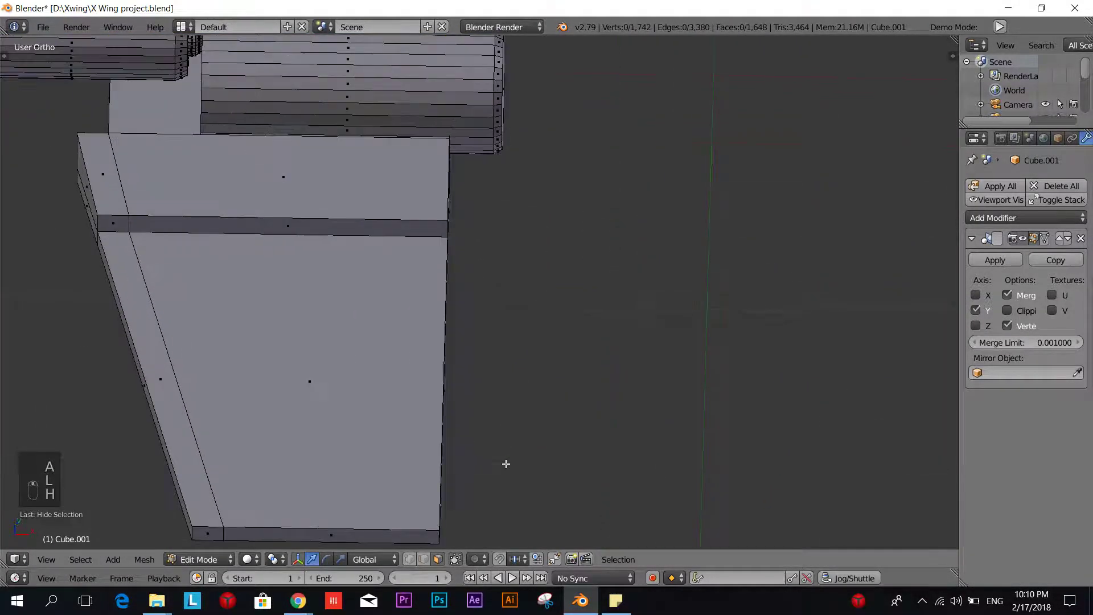
- Compare the wing panel in top view with the blueprint and the X-wing photo in the browser
key(KP_7)
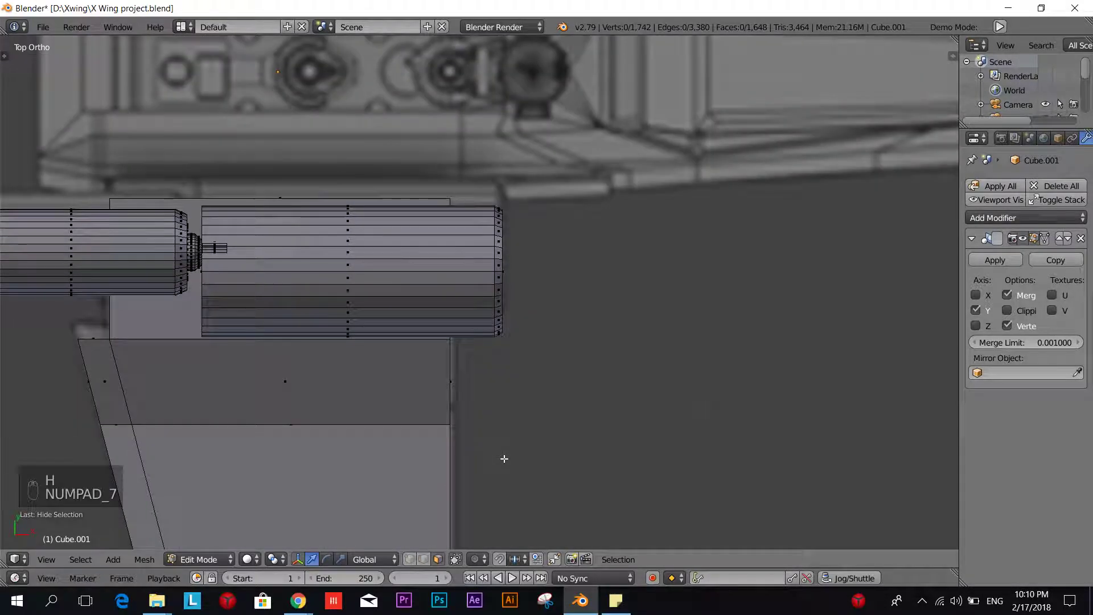
scroll(511, 457, down, 5)
shift+middle_drag(532, 457, 573, 390)
key(alt+Tab)
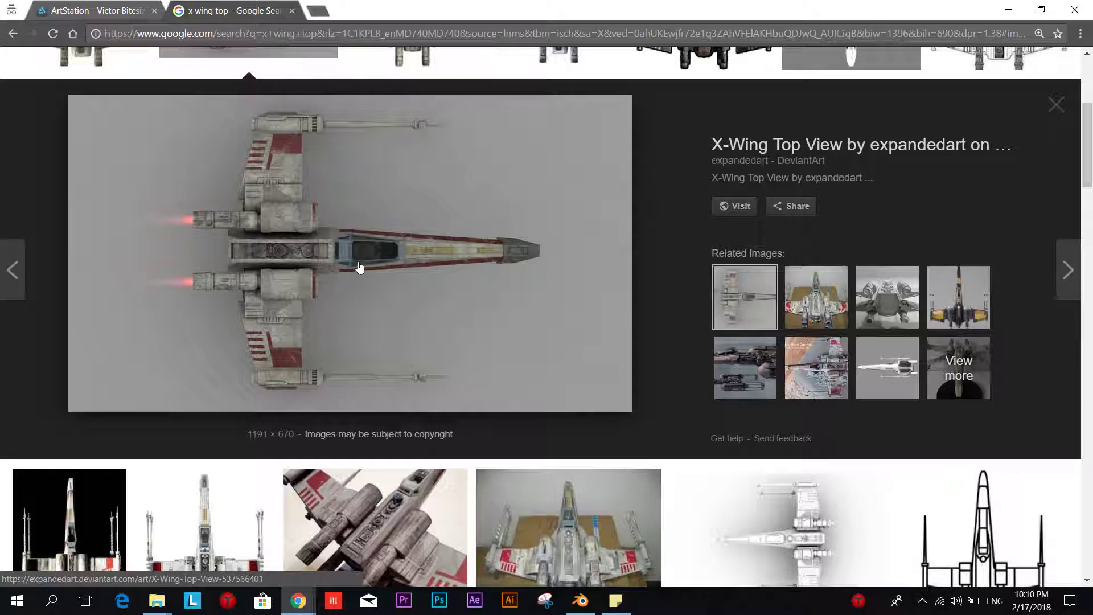
key(alt+Tab)
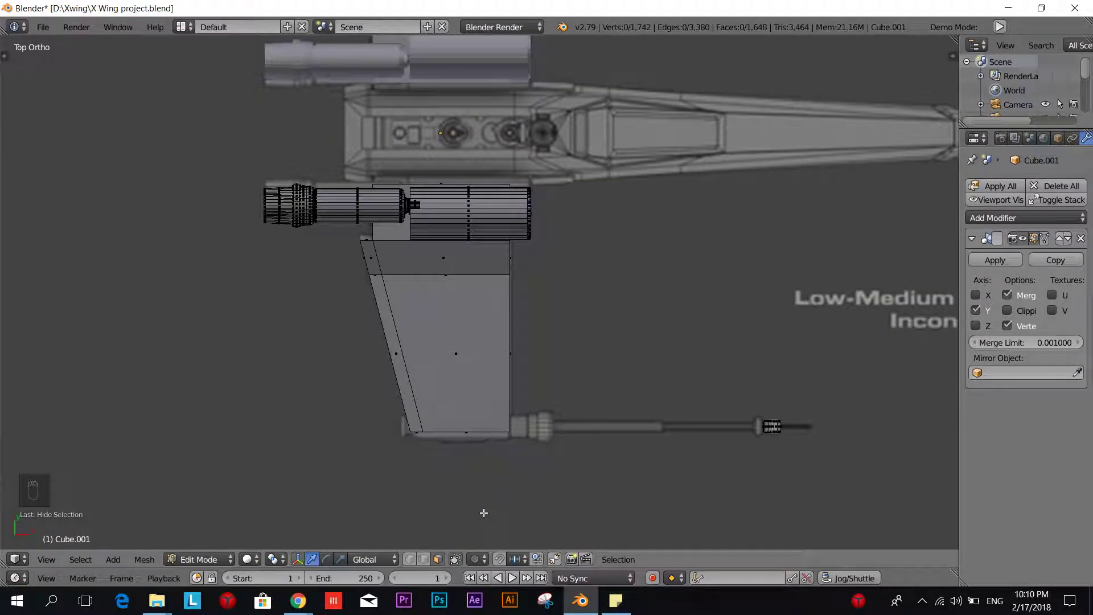
scroll(490, 518, up, 2)
shift+middle_drag(411, 390, 454, 446)
scroll(454, 447, up, 2)
shift+middle_drag(569, 454, 578, 397)
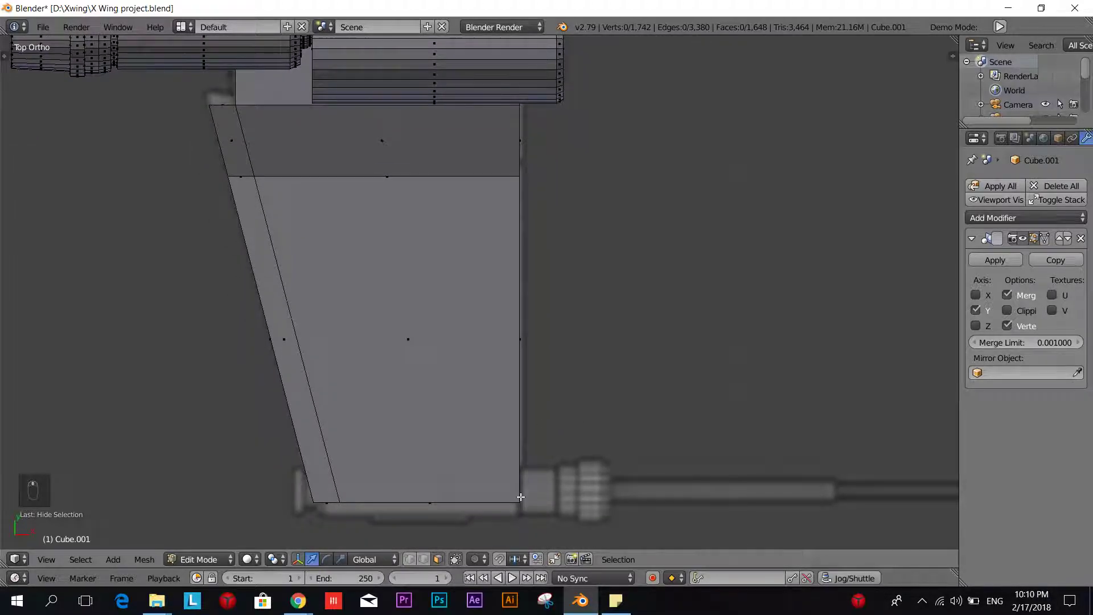
scroll(516, 472, down, 1)
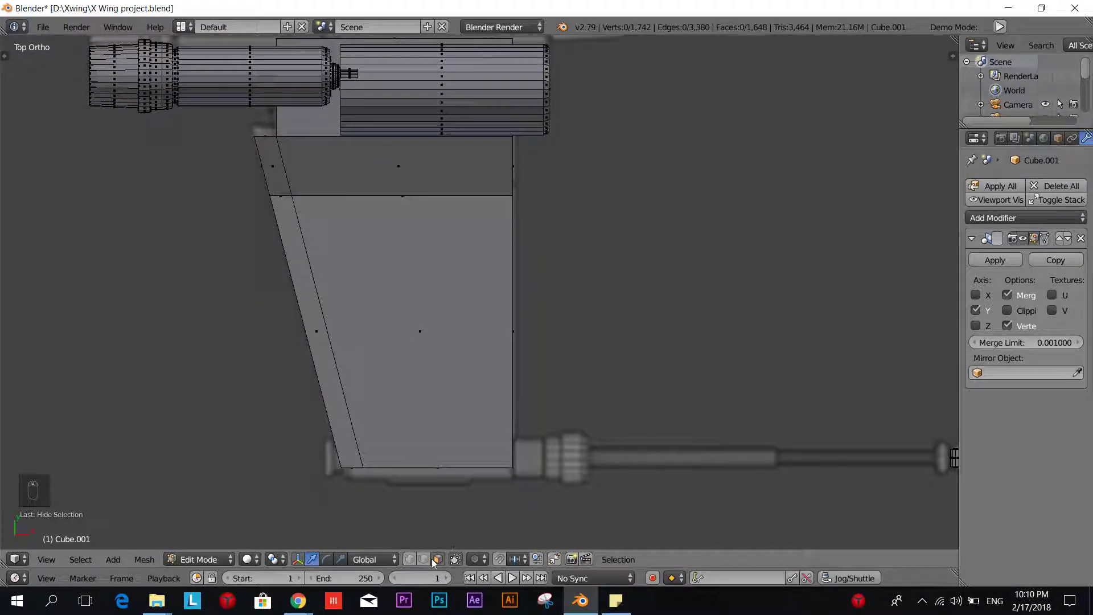
- Study the wing's surface panels in the browser's top-view X-wing photo against the model's outer wing panel
middle_drag(483, 503, 505, 462)
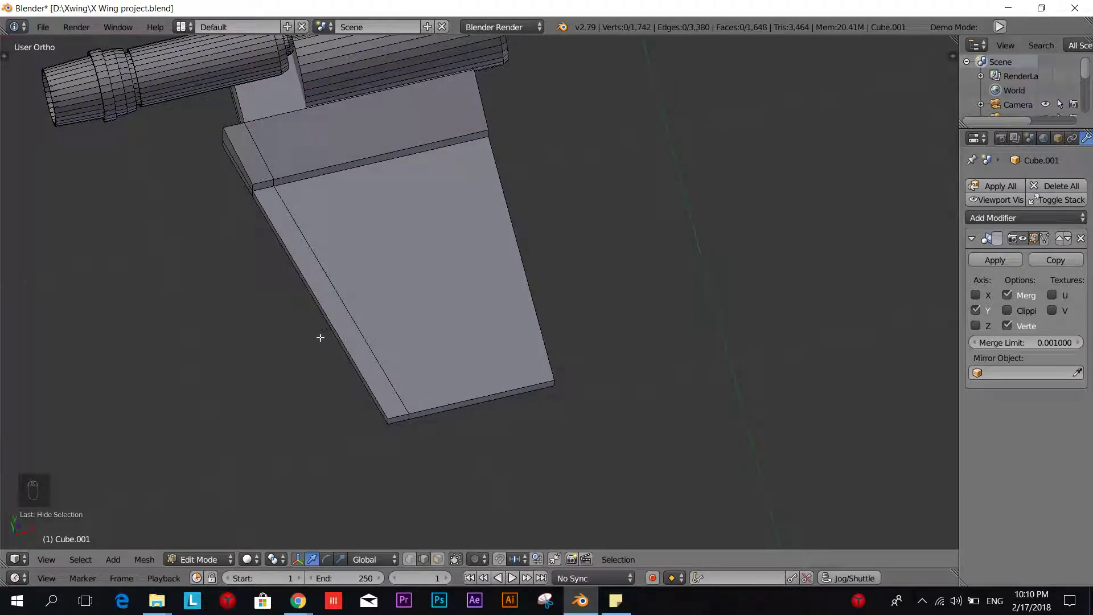
scroll(320, 338, up, 3)
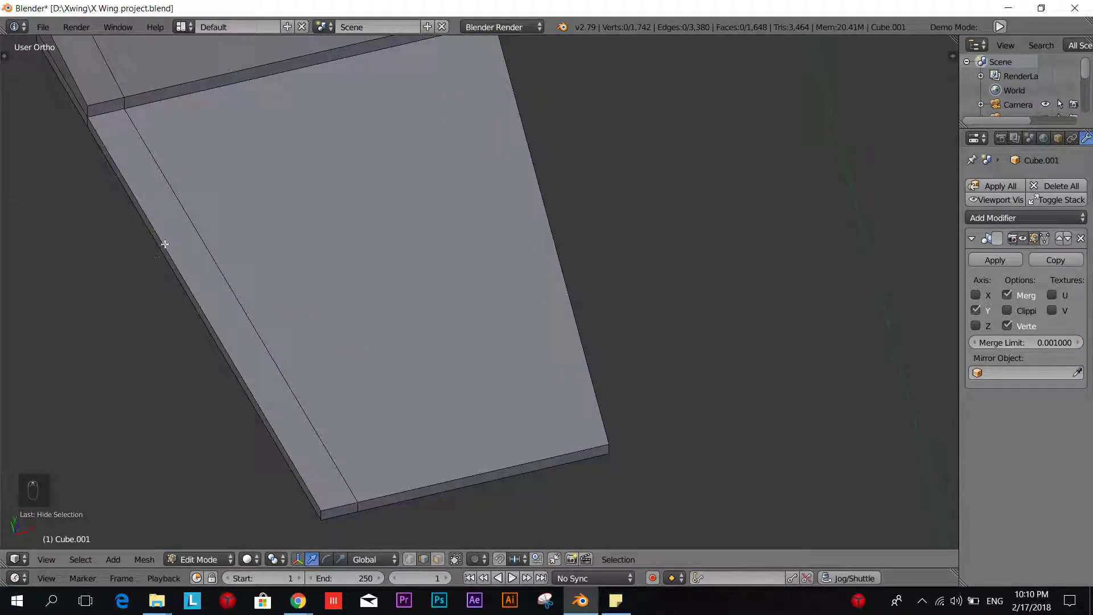
key(alt+Tab)
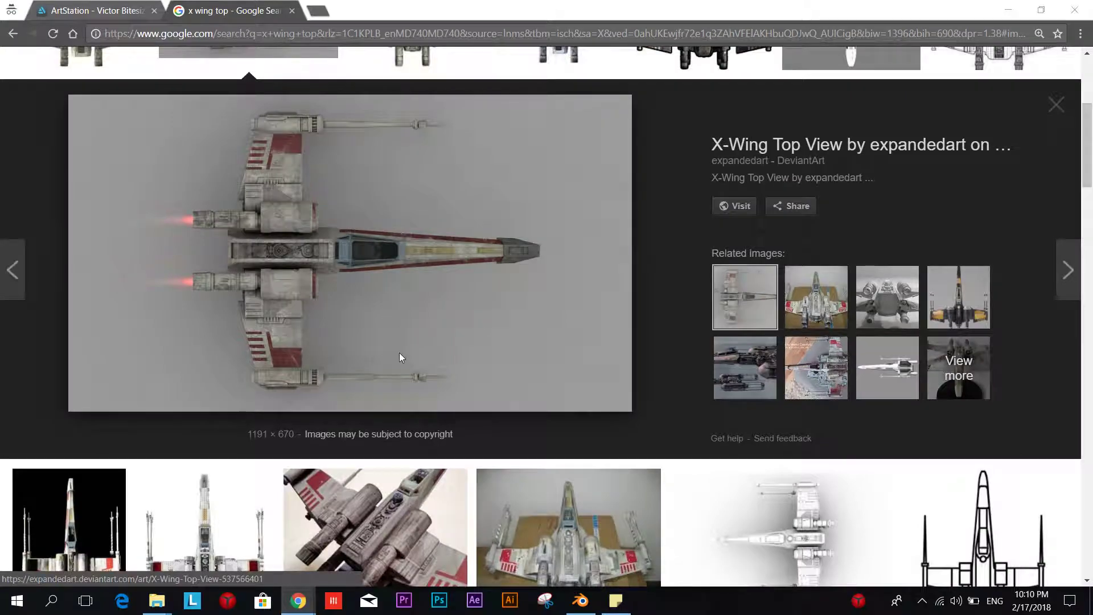
key(alt+Tab)
key(alt+Tab)
key(alt+Tab)
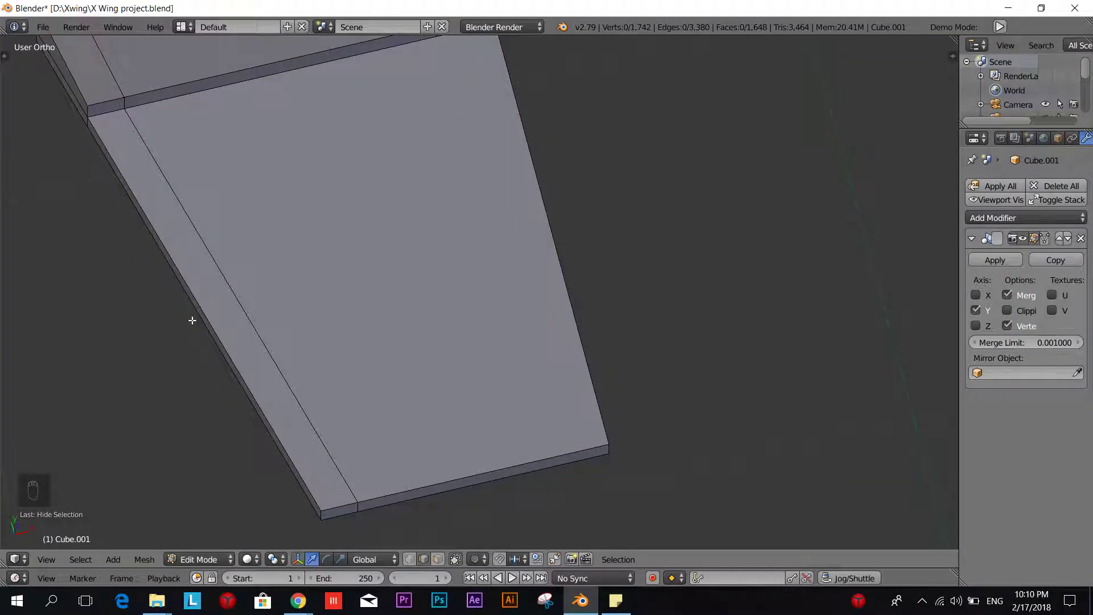
key(alt+Tab)
key(alt+Tab)
key(alt+Tab)
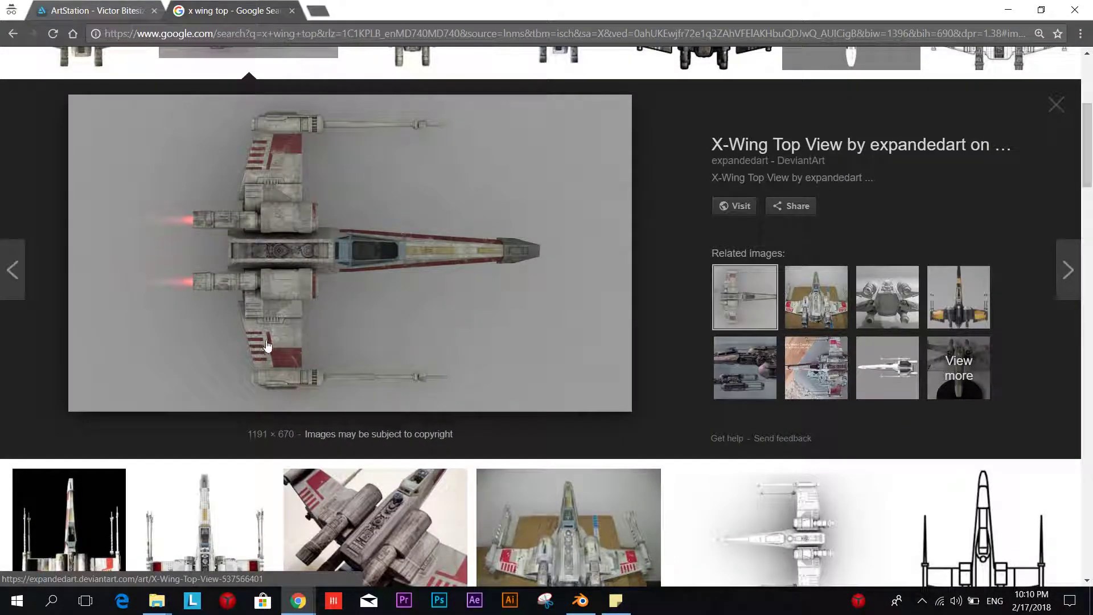
key(alt+Tab)
scroll(444, 347, down, 2)
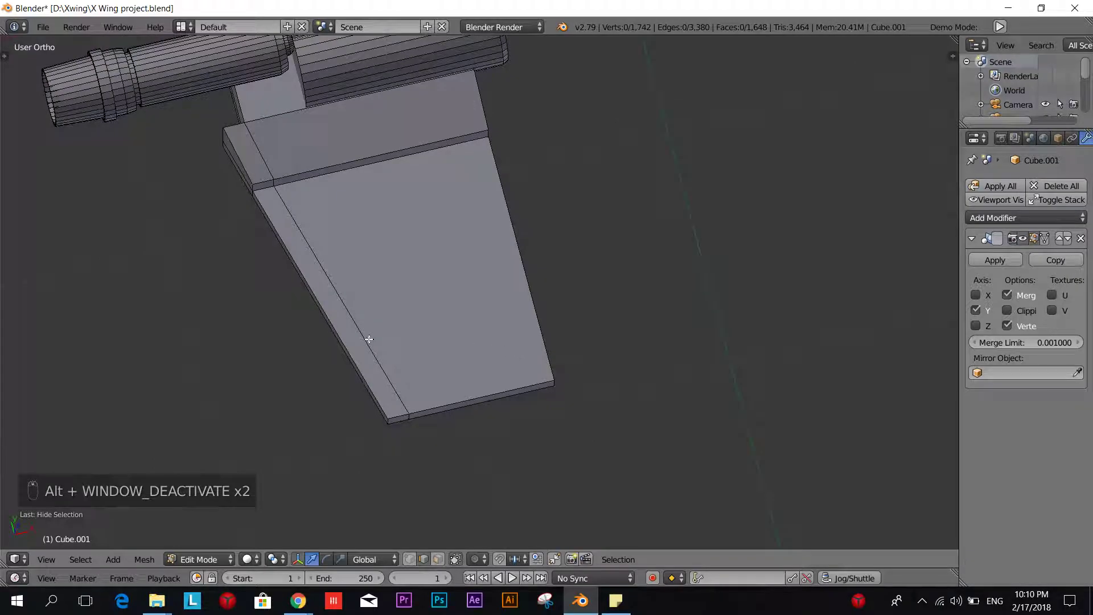
- Examine the outer wing panel's upper face, slanted rear edge and tip from several angles
middle_drag(417, 360, 432, 319)
scroll(410, 313, up, 4)
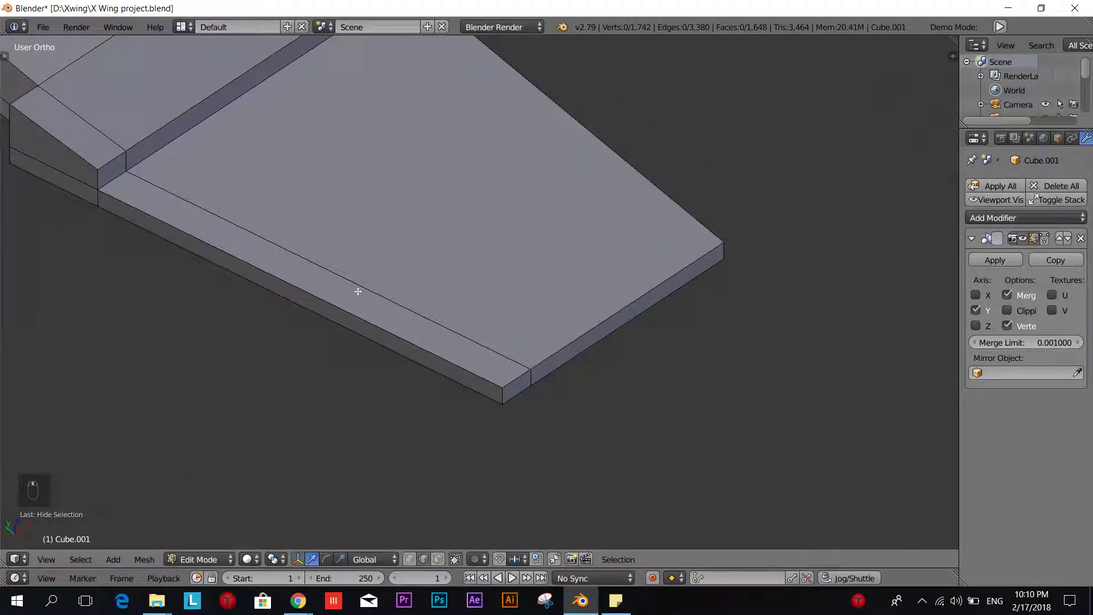
scroll(358, 291, down, 1)
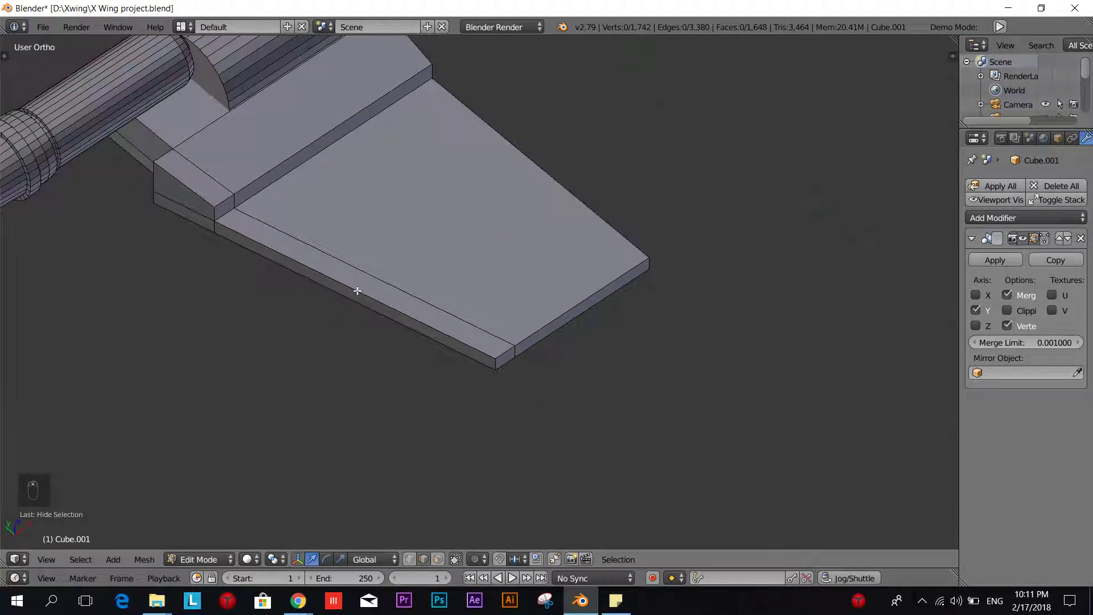
middle_drag(551, 307, 508, 388)
scroll(494, 376, up, 2)
scroll(494, 376, down, 2)
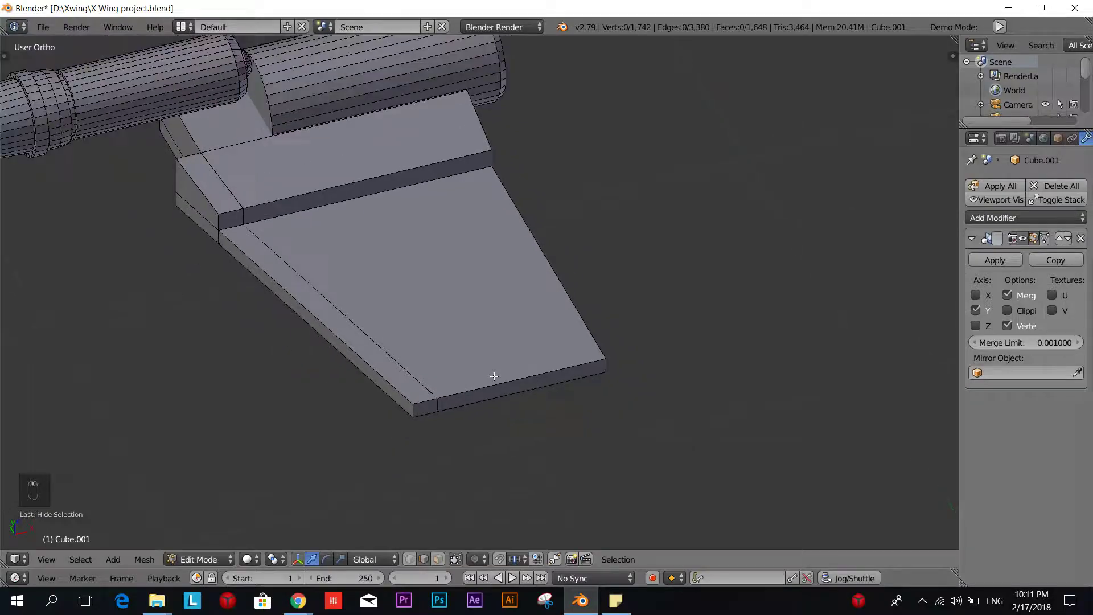
shift+middle_drag(472, 351, 459, 378)
scroll(459, 378, up, 2)
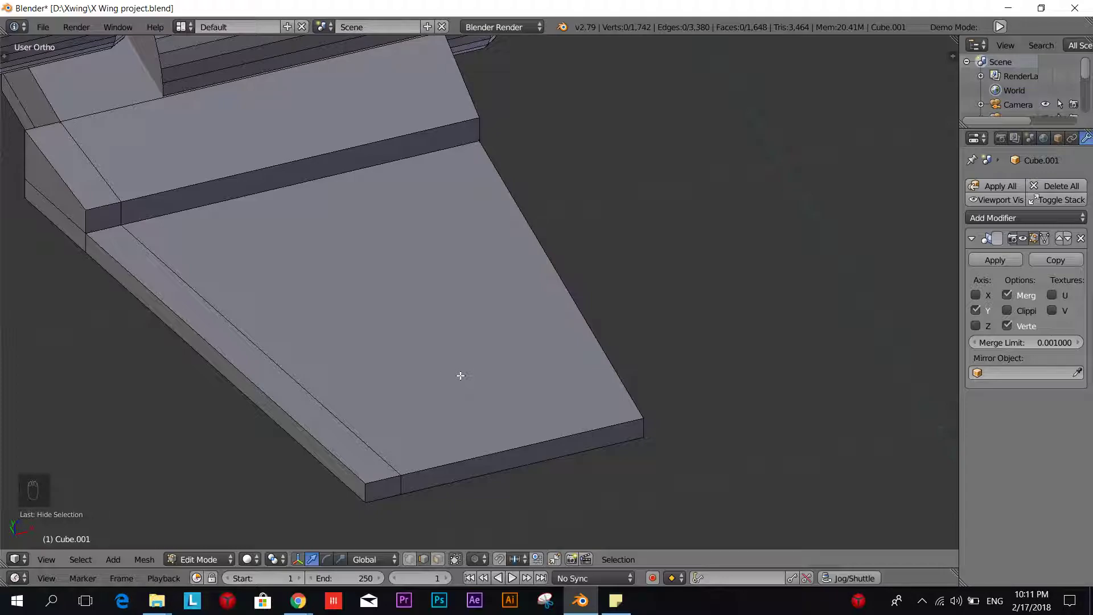
scroll(455, 322, down, 2)
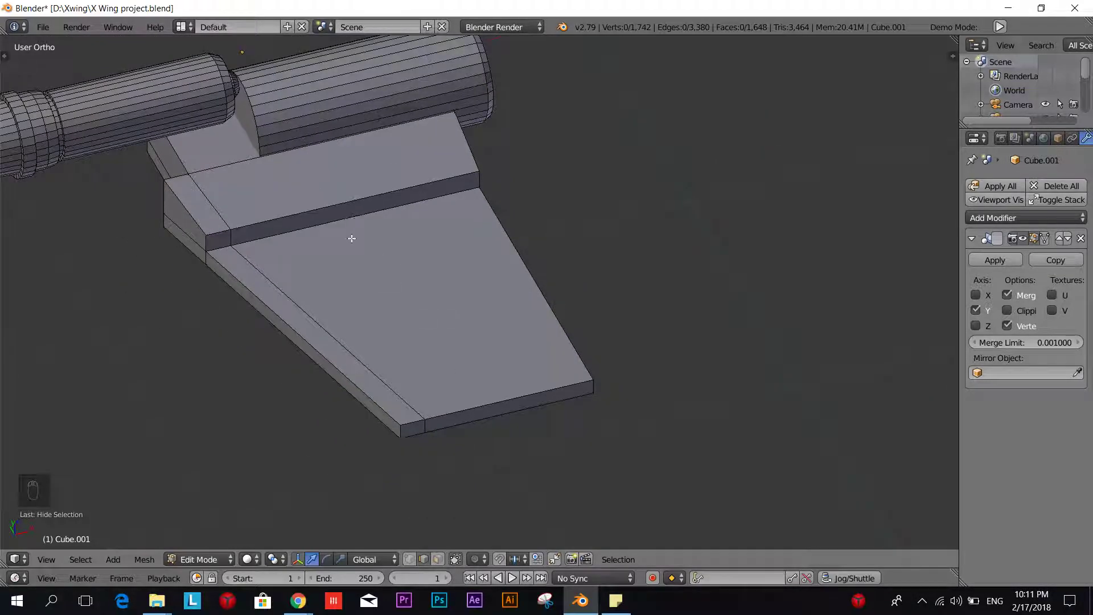
- In top view, knife-cut a straight angle-constrained line across the outer wing panel, slightly outboard of the raised step
key(KP_7)
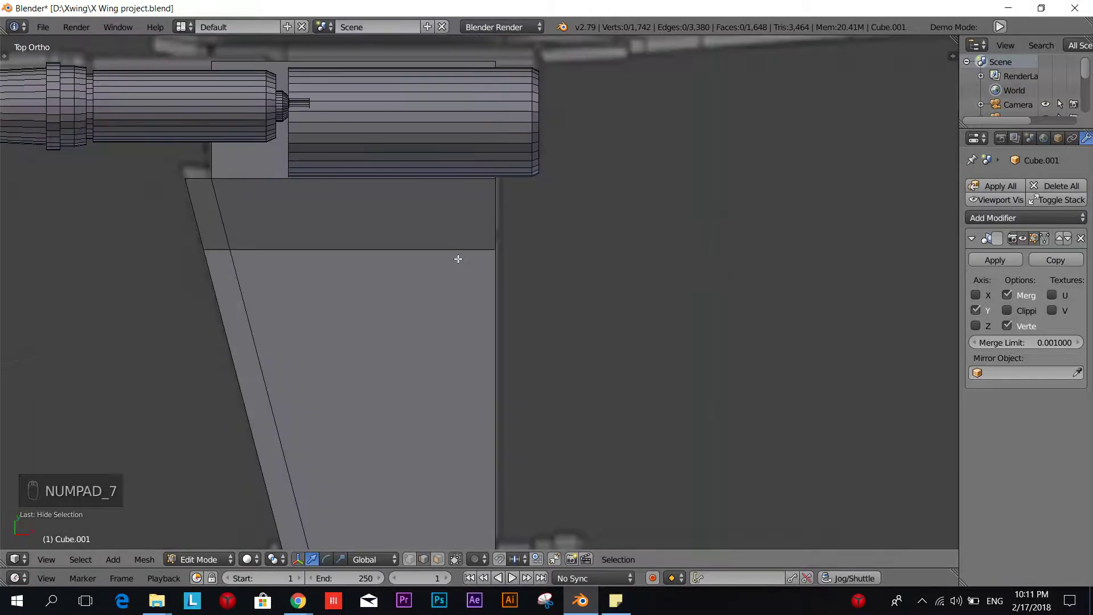
scroll(464, 285, down, 2)
shift+middle_drag(533, 336, 551, 339)
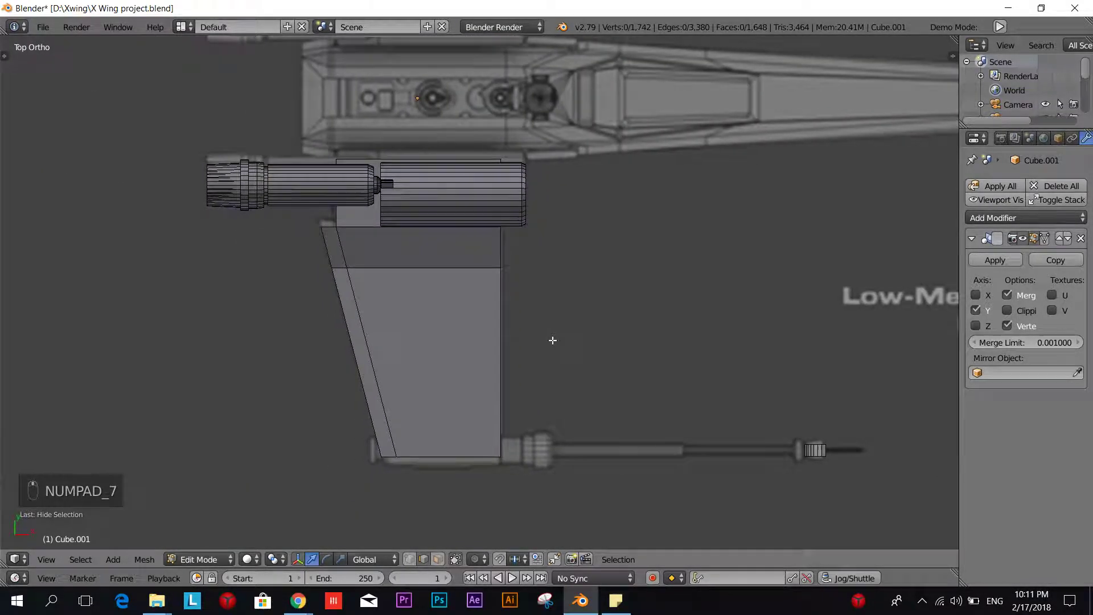
key(k)
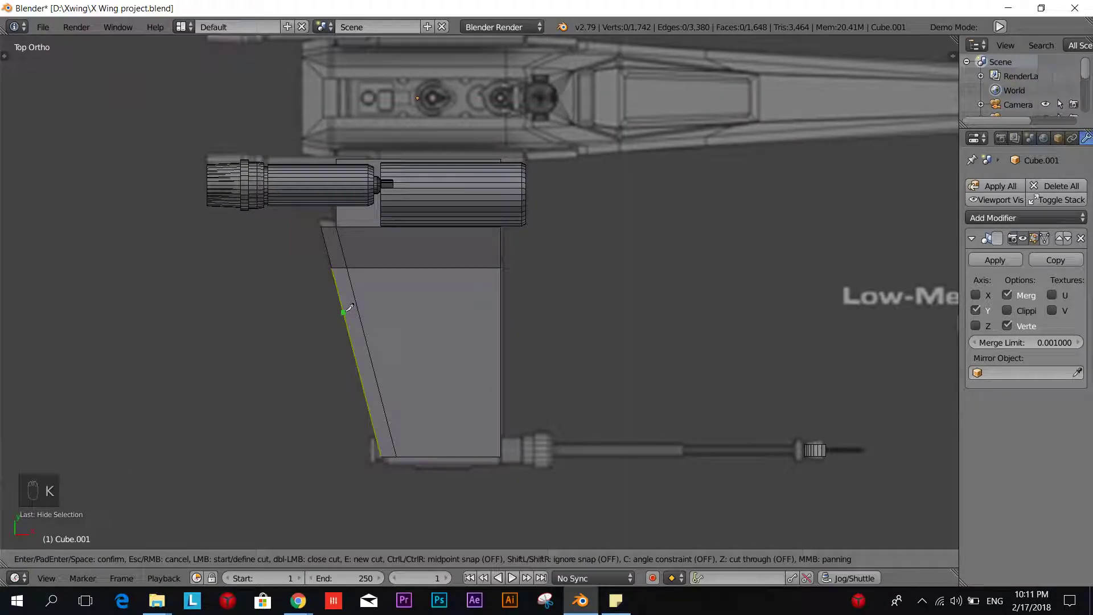
click(343, 312)
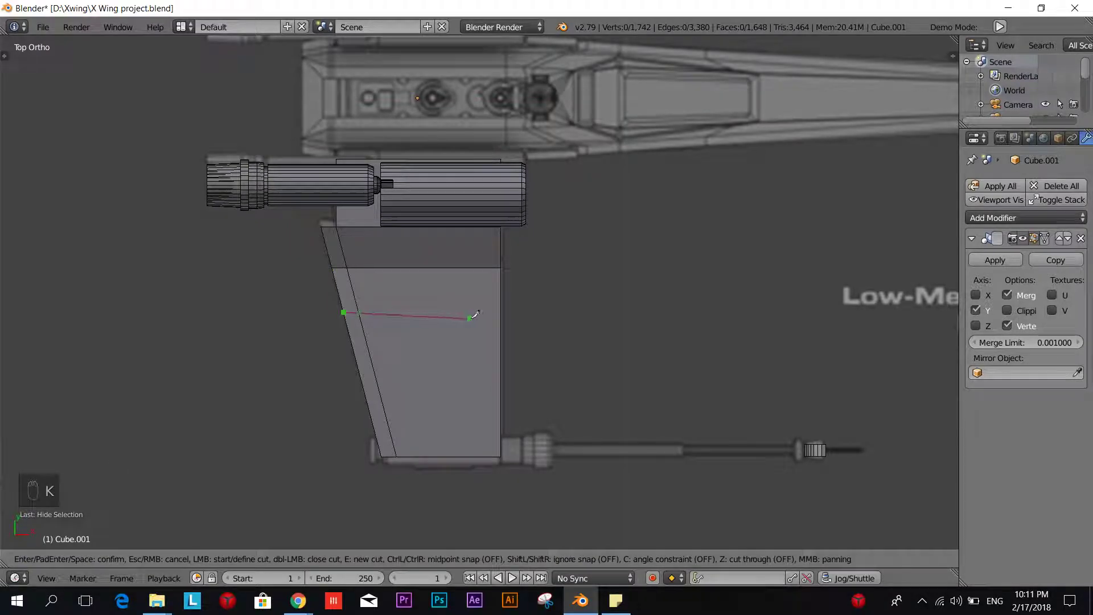
key(c)
click(502, 314)
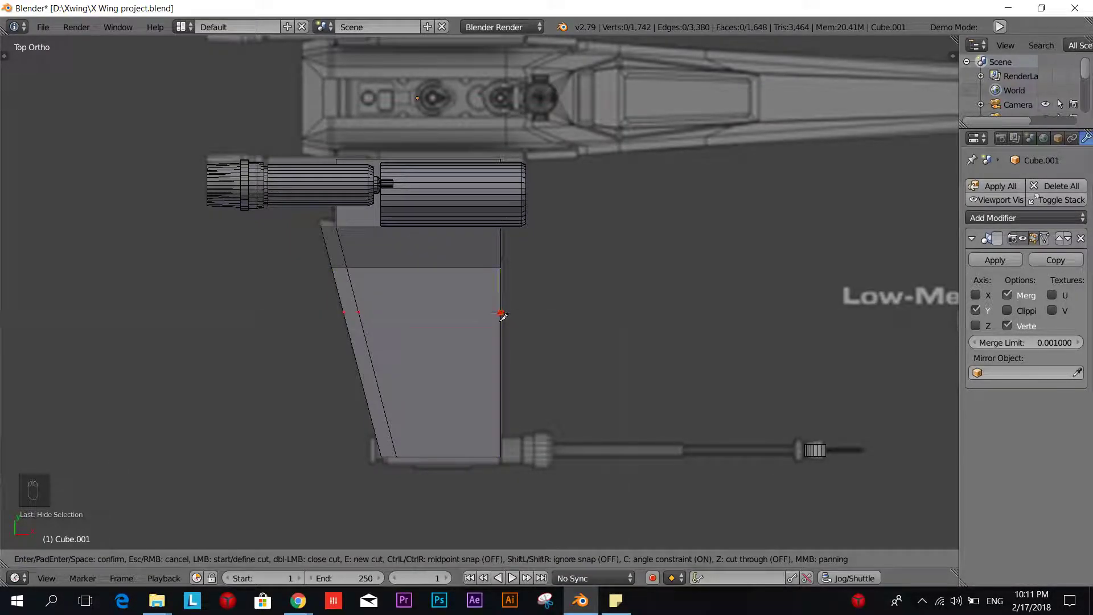
key(Return)
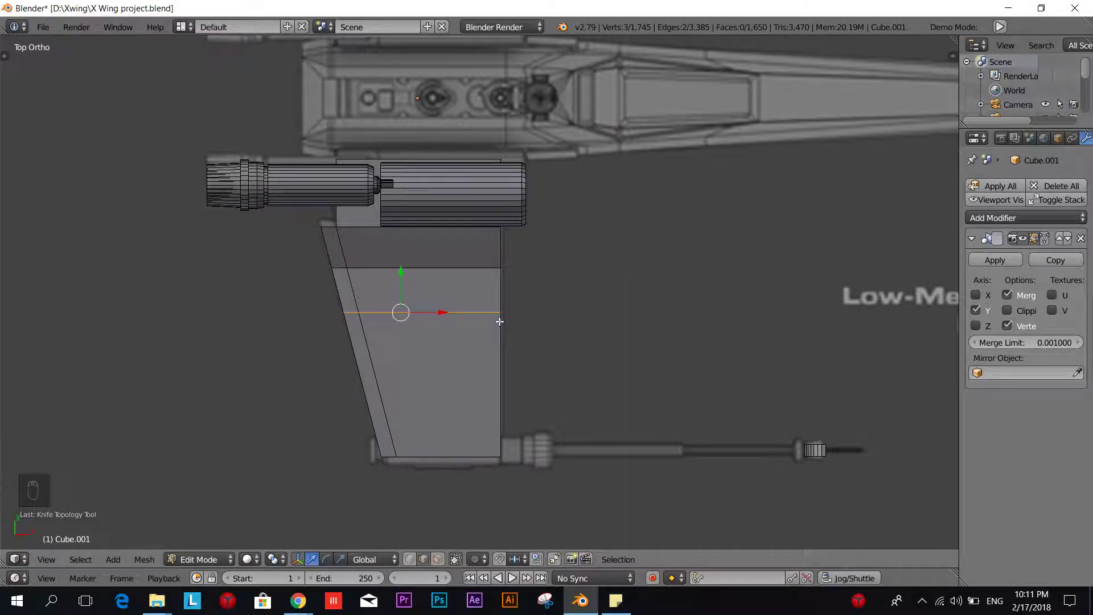
- Examine the new cut line and the wing panel's slanted rear edge from several angles
middle_drag(386, 367, 444, 211)
scroll(439, 326, up, 5)
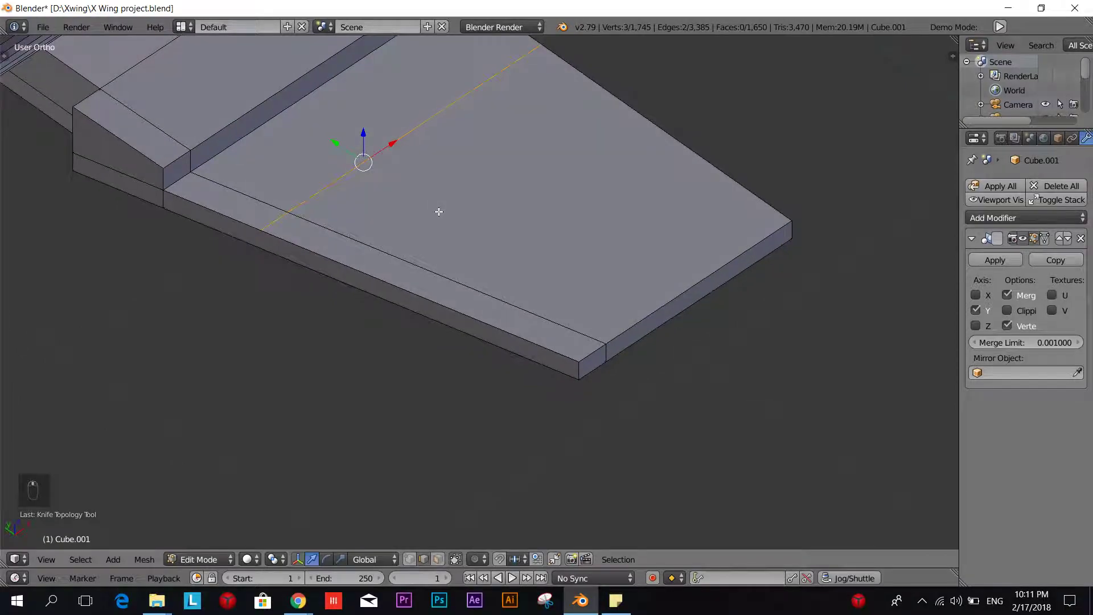
scroll(438, 211, up, 2)
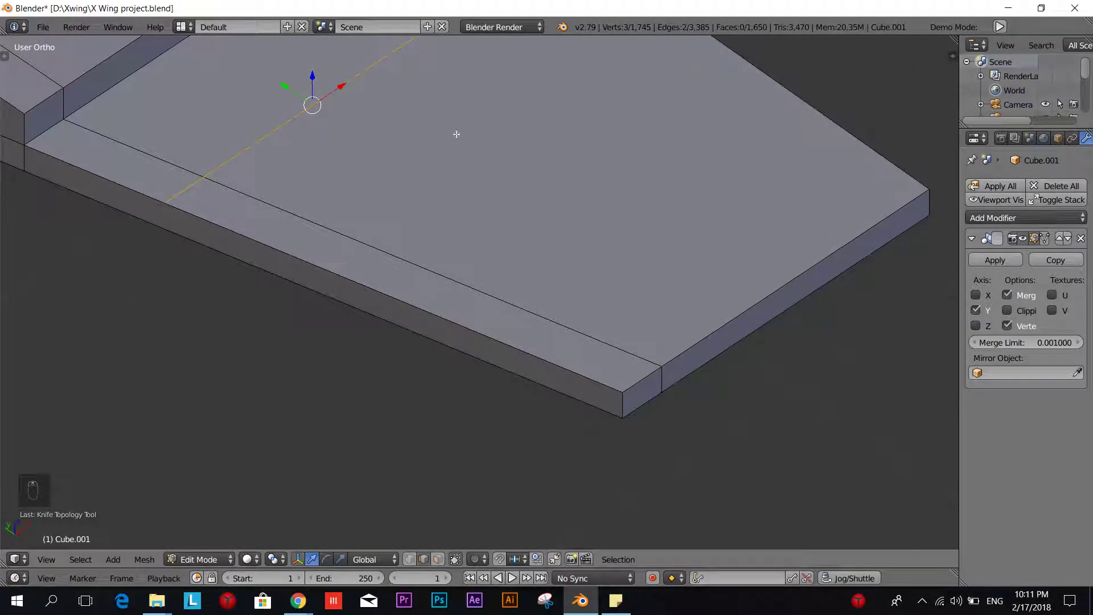
scroll(342, 204, down, 2)
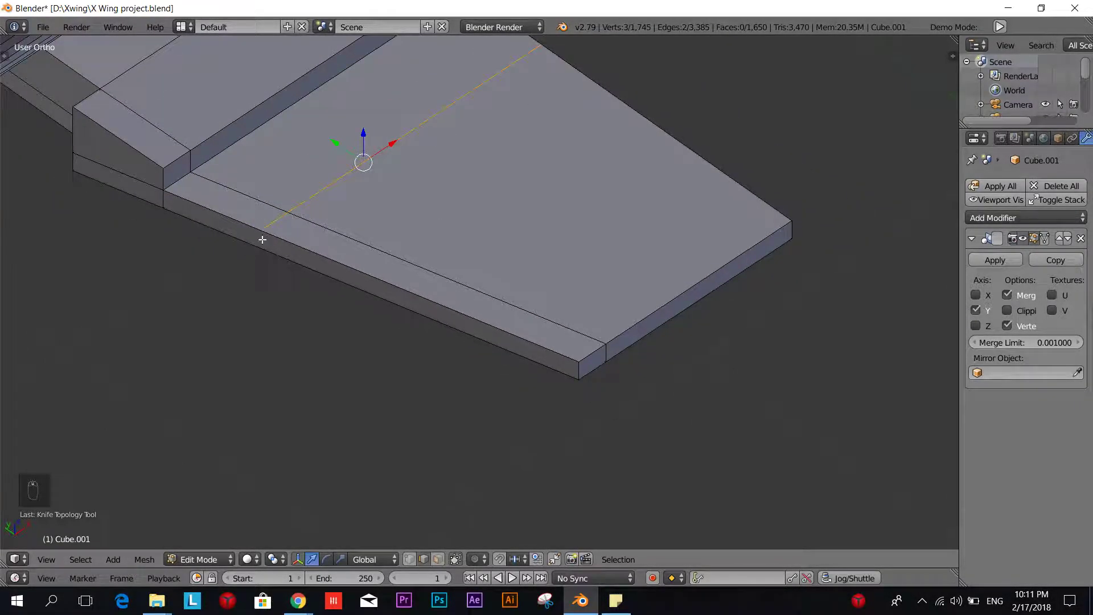
middle_drag(262, 239, 317, 177)
middle_drag(501, 227, 505, 297)
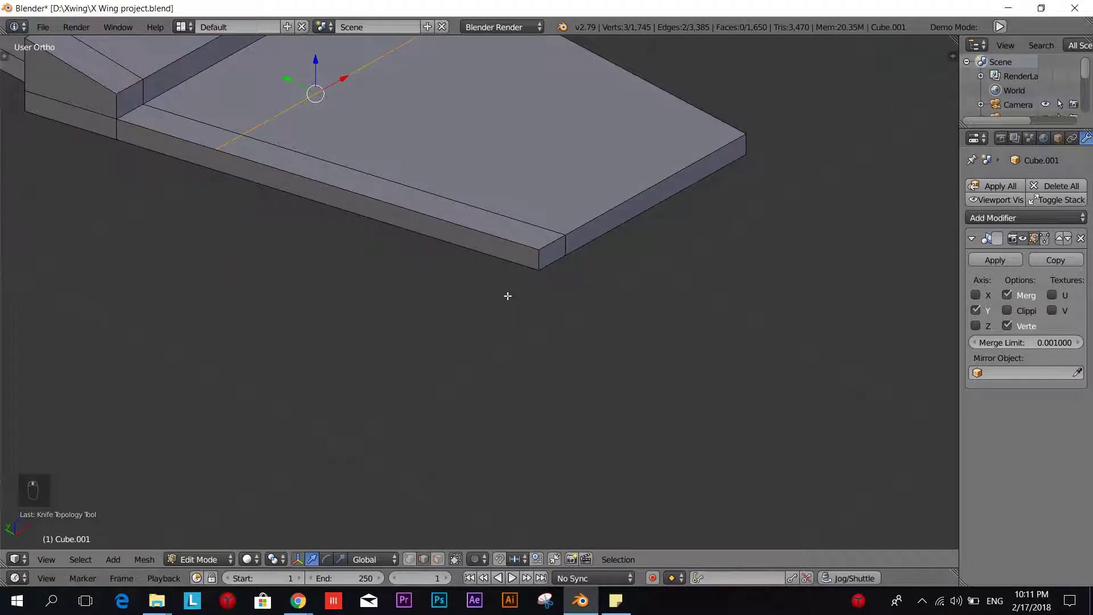
middle_drag(398, 512, 403, 389)
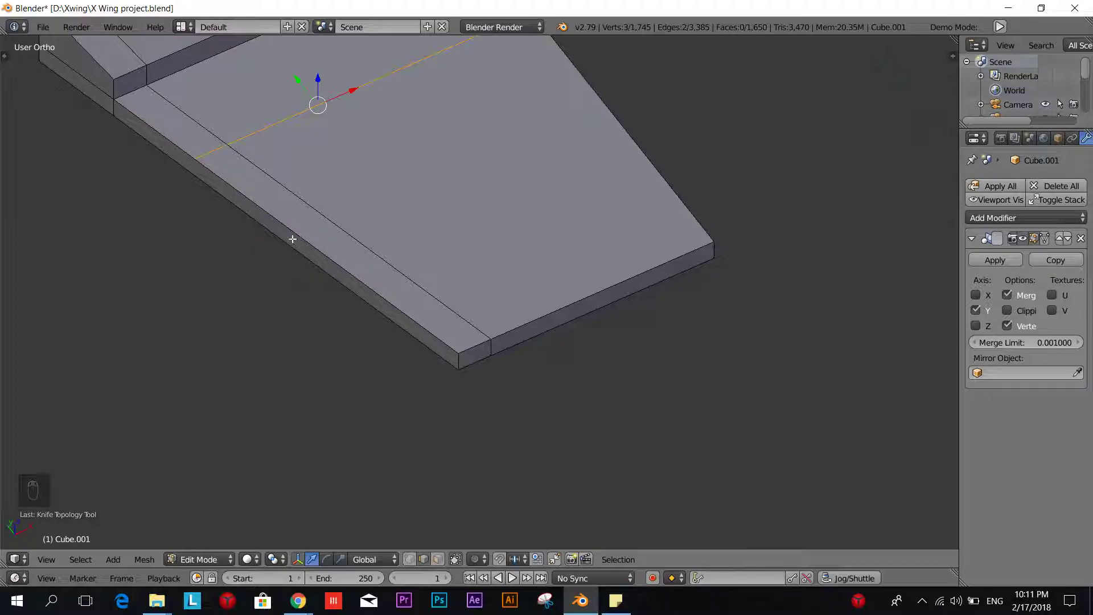
key(ctrl+r)
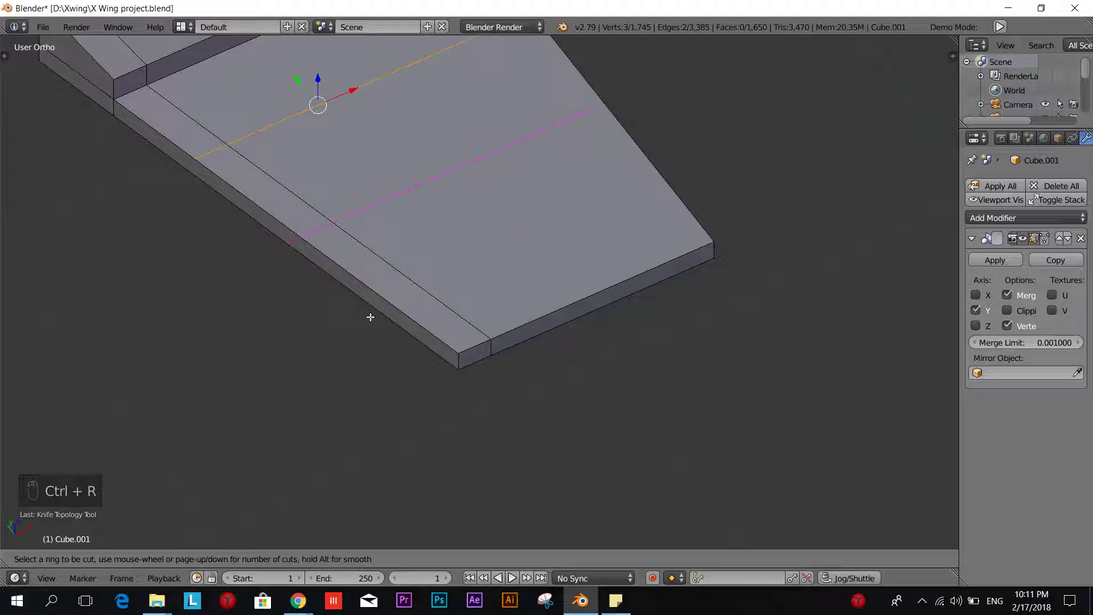
click(321, 263)
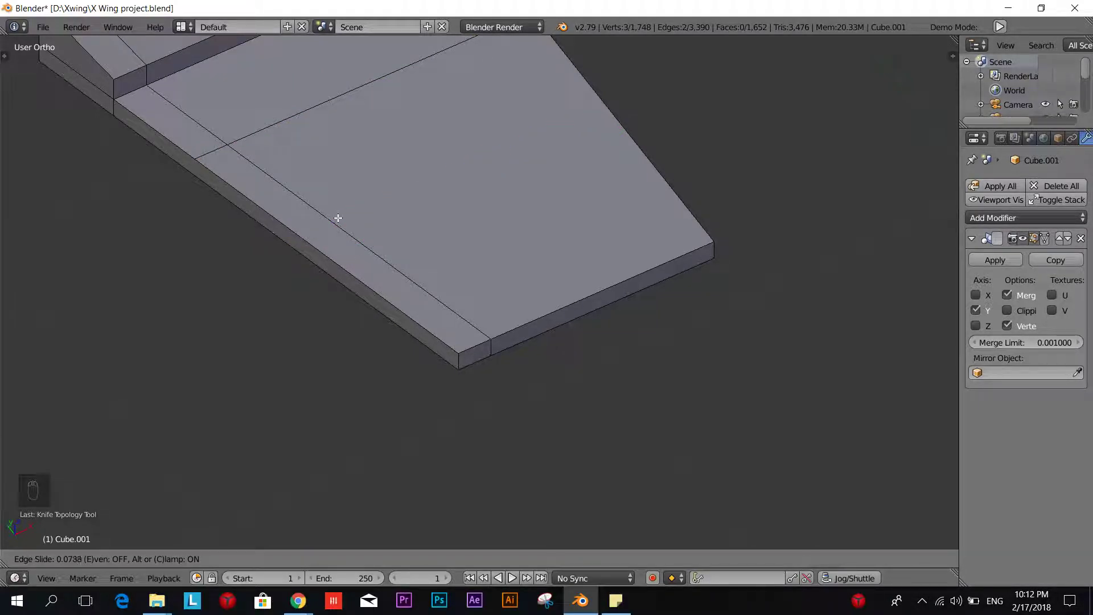
click(613, 433)
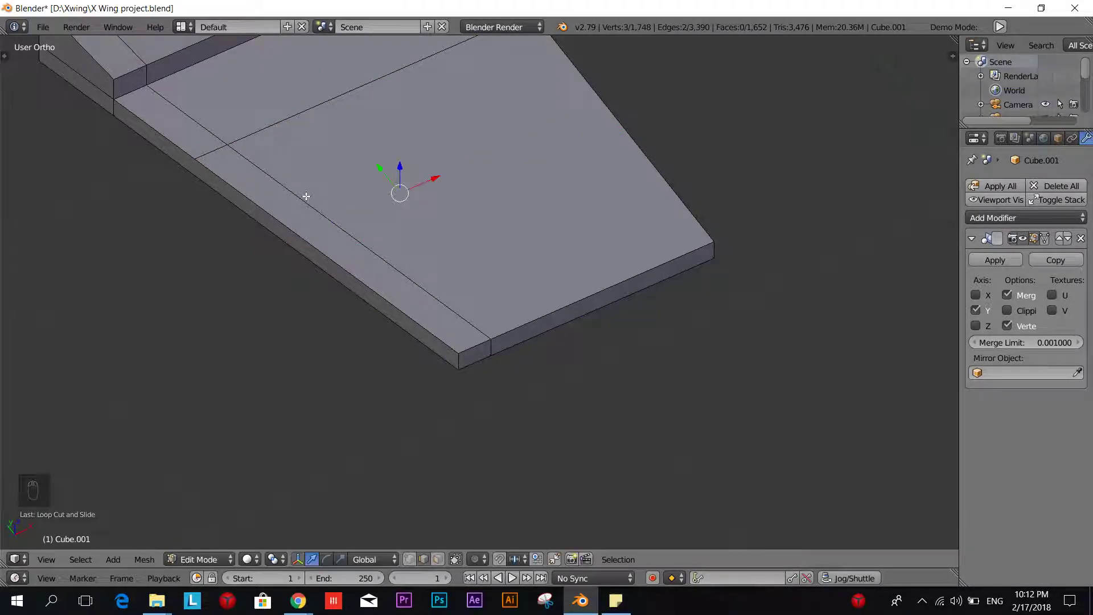
key(ctrl+r)
right_click(297, 310)
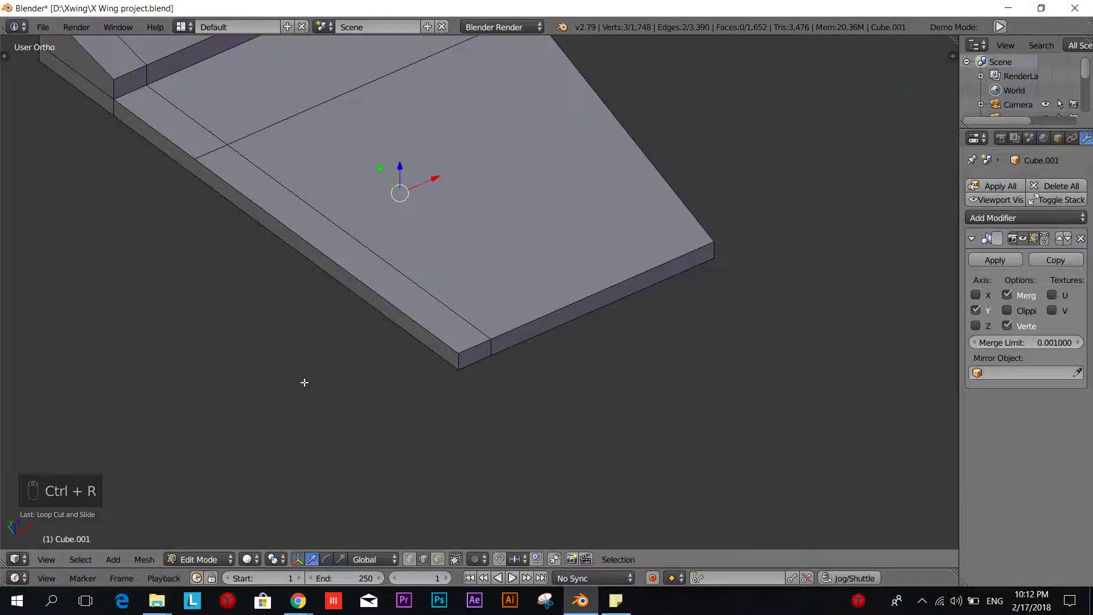
middle_drag(303, 382, 275, 283)
key(ctrl+z)
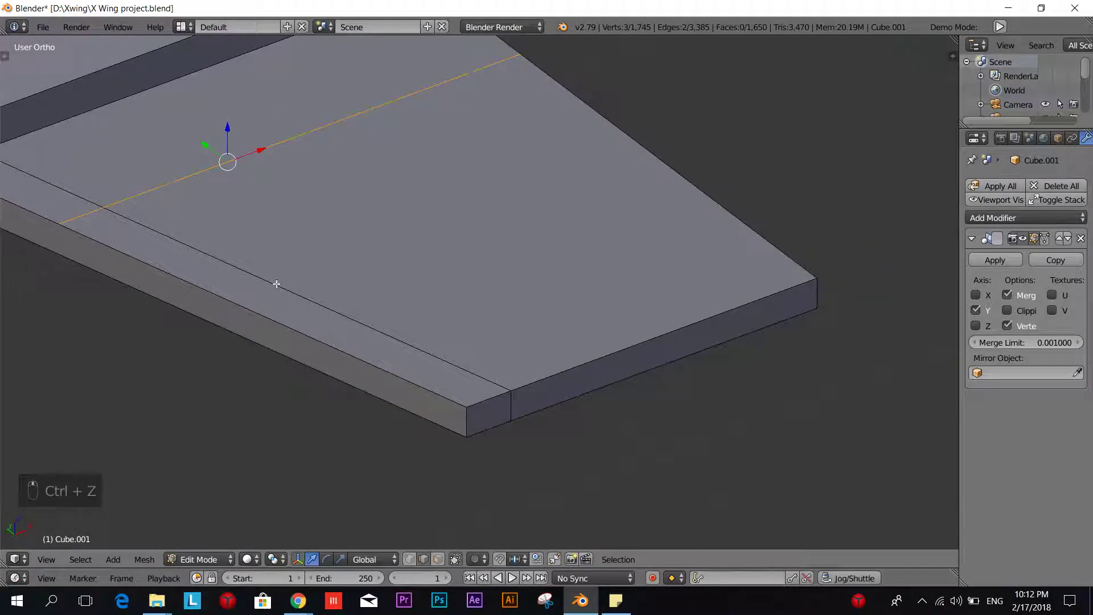
- Add nine evenly spaced loop cuts across the outer wing panel between the knife-cut line and the wing tip
key(ctrl+r)
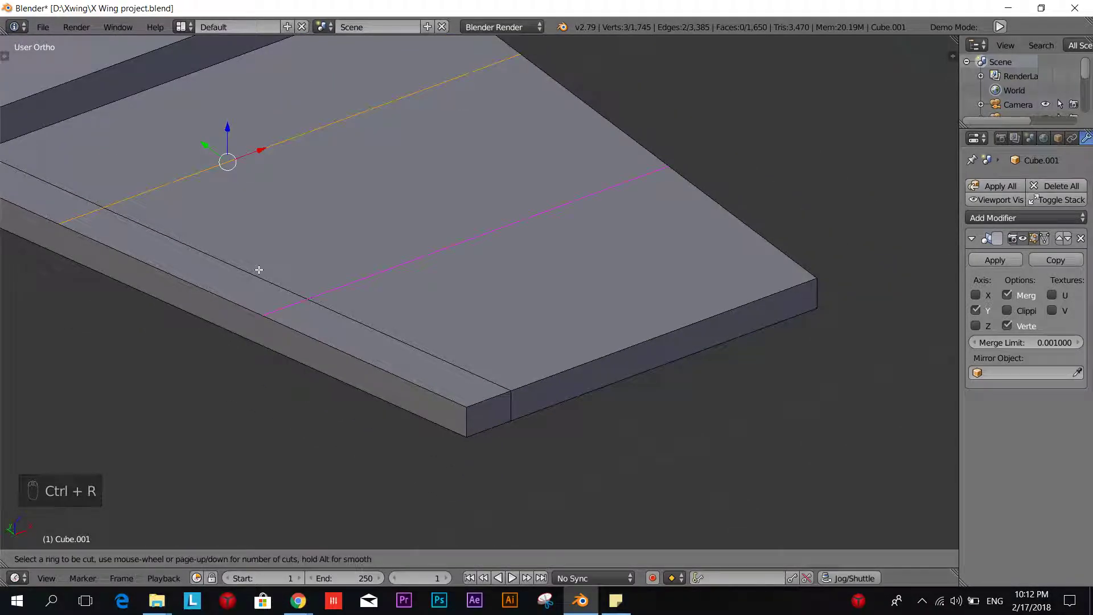
scroll(258, 269, up, 3)
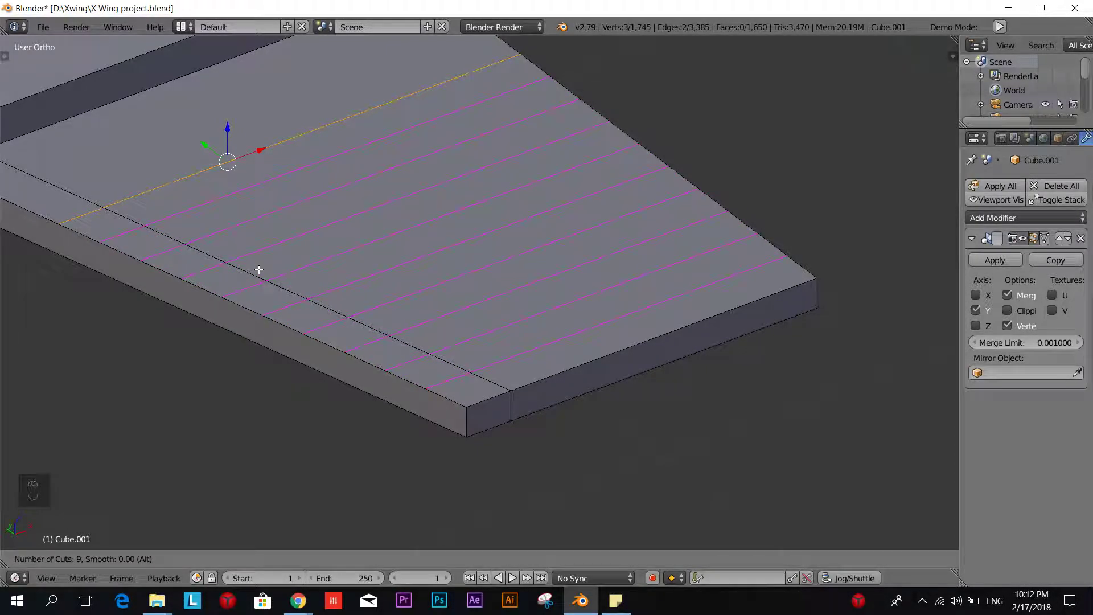
click(259, 269)
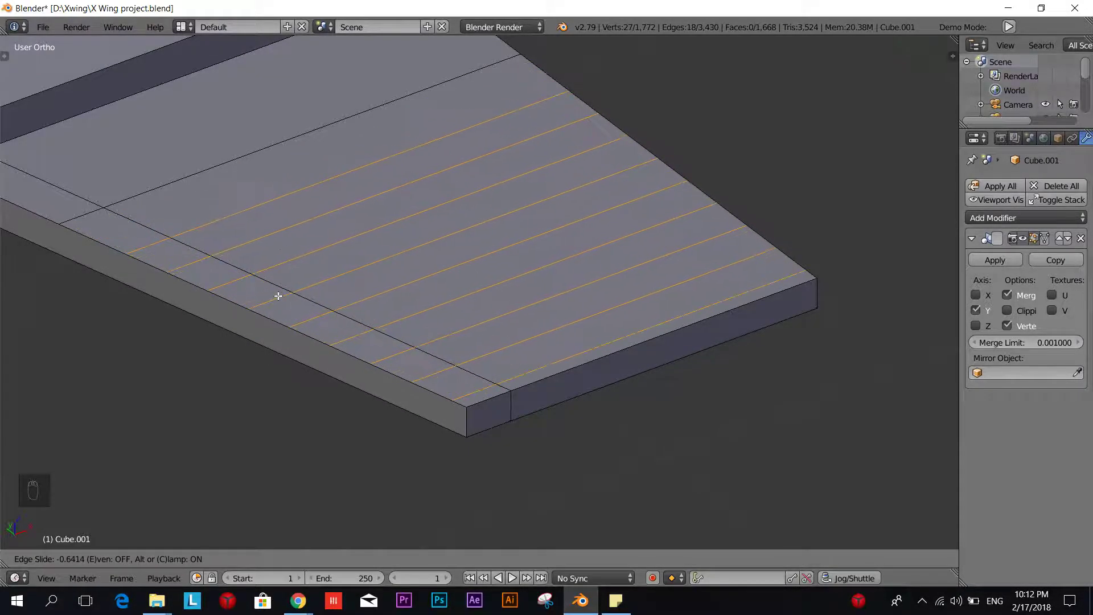
click(237, 232)
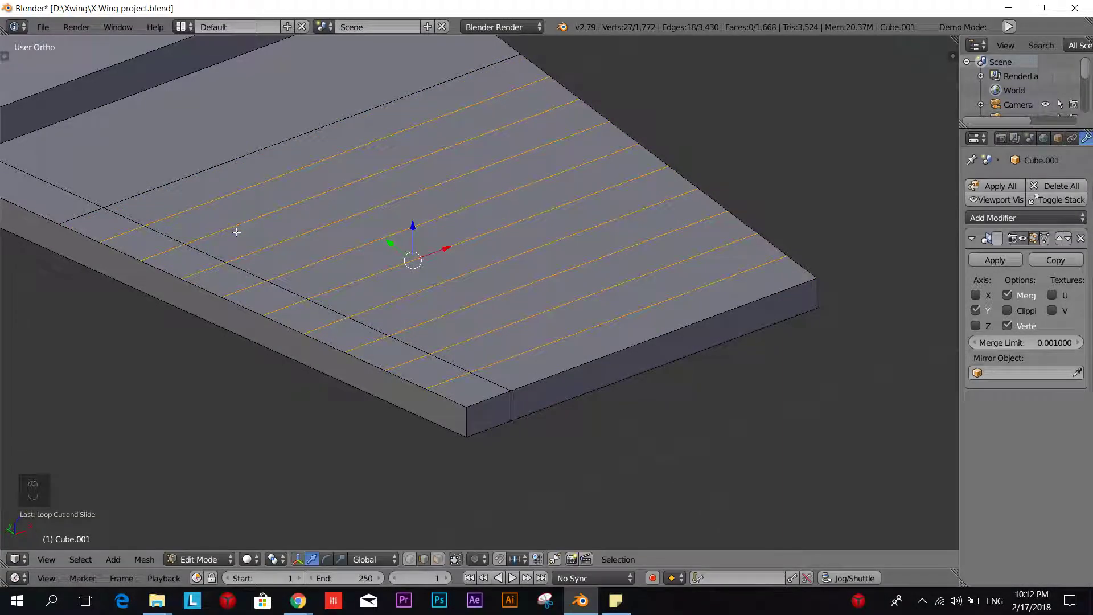
- Add both segments of the knife-cut line to the selected loop cuts and view the wing from the top
shift+click(221, 162)
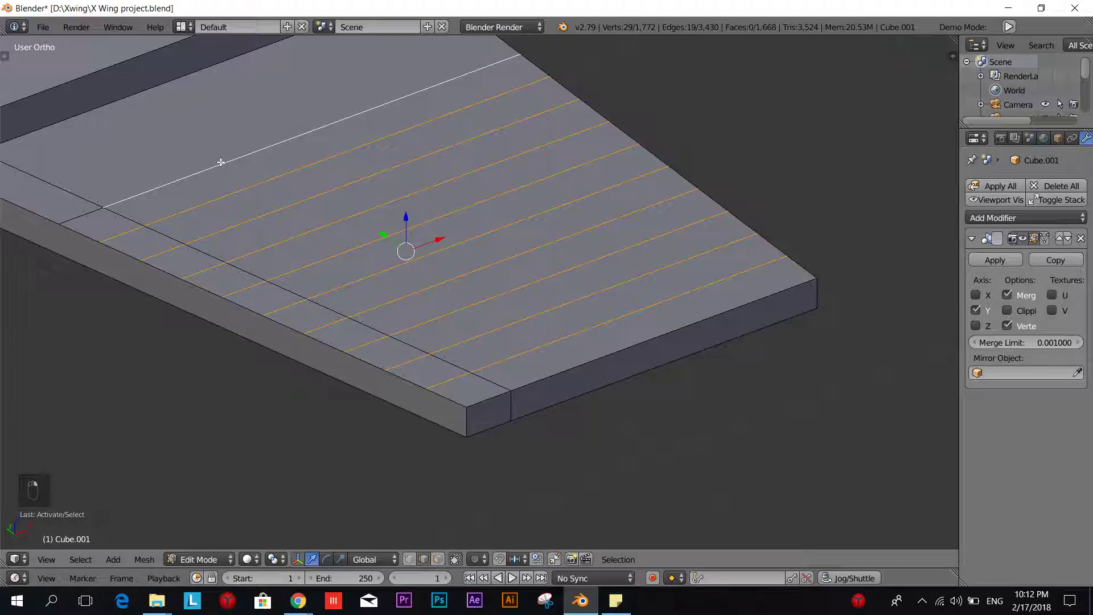
shift+click(90, 212)
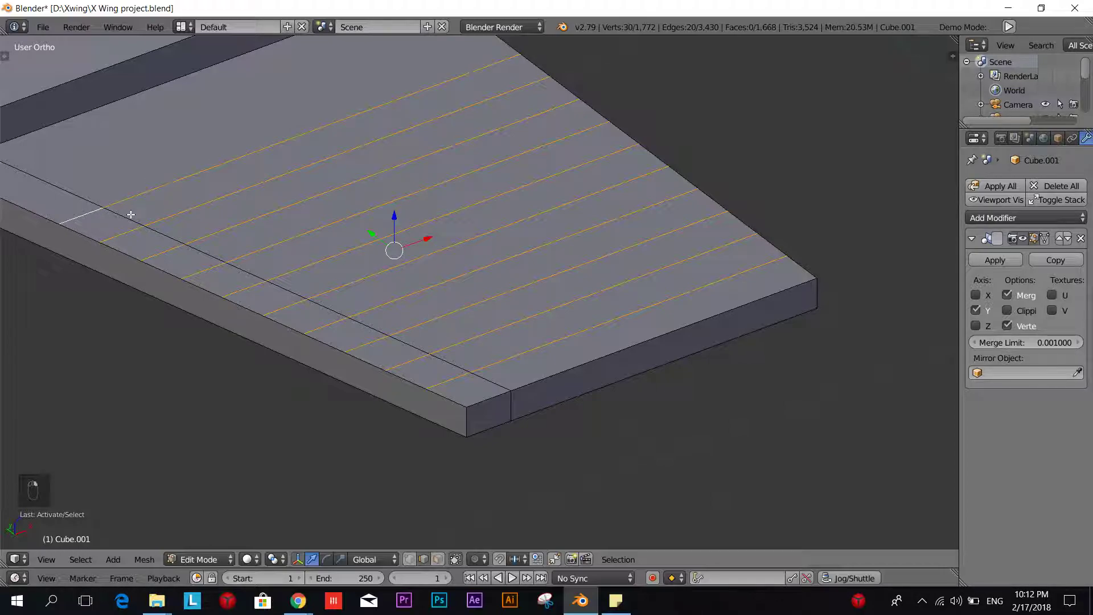
key(KP_7)
scroll(131, 215, down, 4)
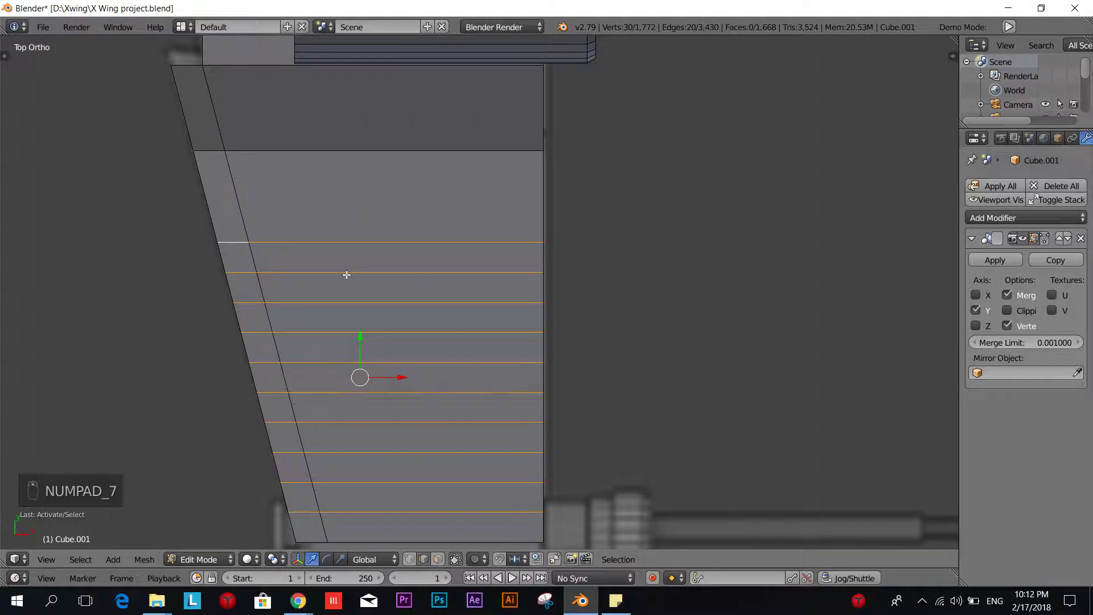
scroll(344, 275, down, 2)
key(g)
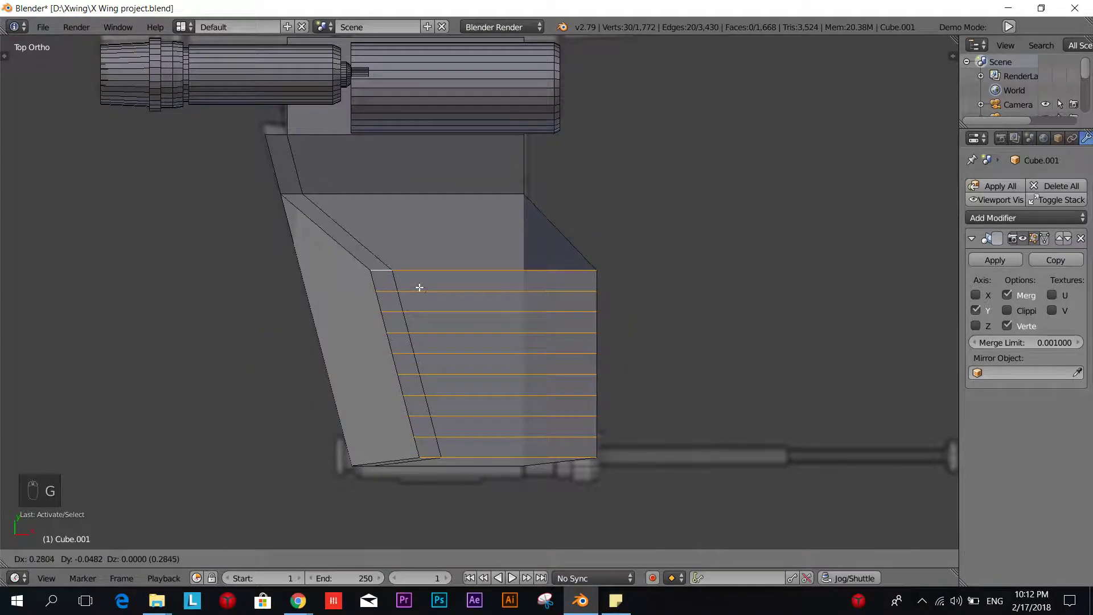
click(419, 287)
scroll(420, 287, down, 2)
scroll(392, 319, up, 5)
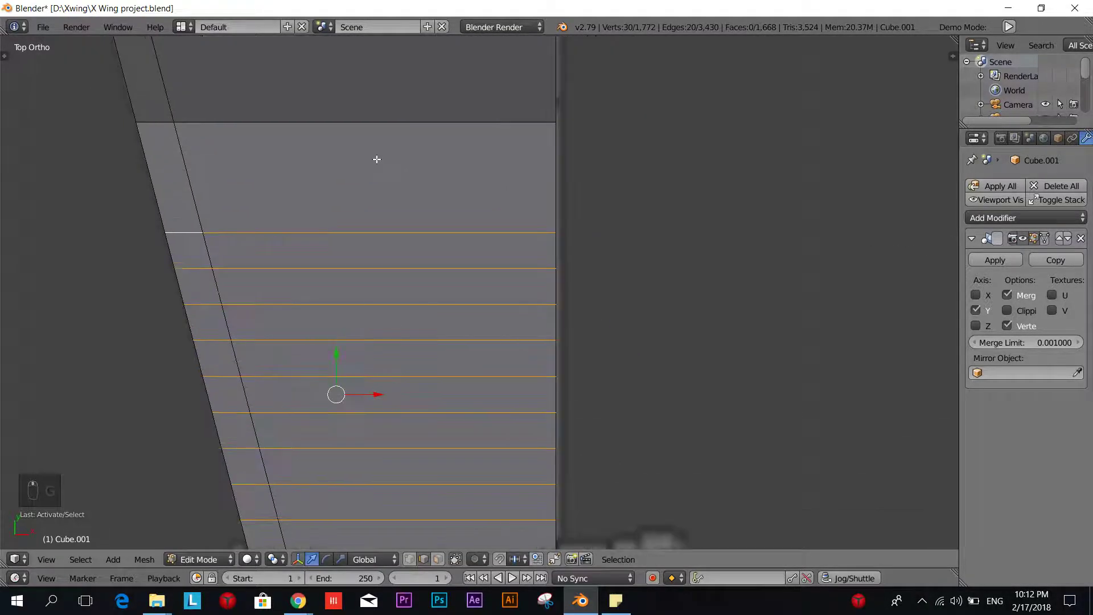
scroll(422, 374, down, 1)
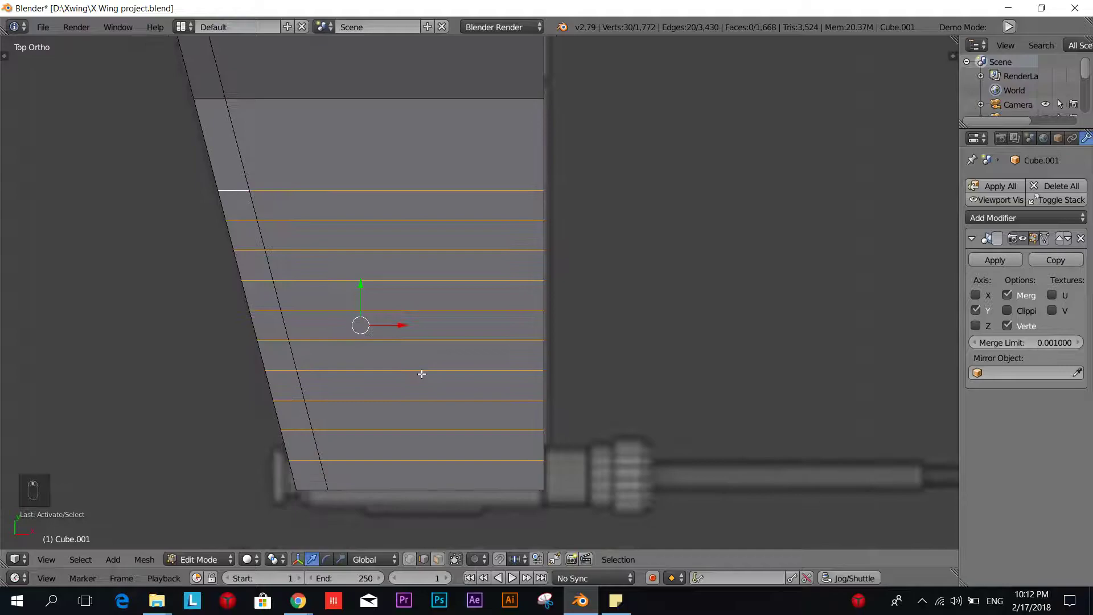
middle_drag(673, 358, 481, 374)
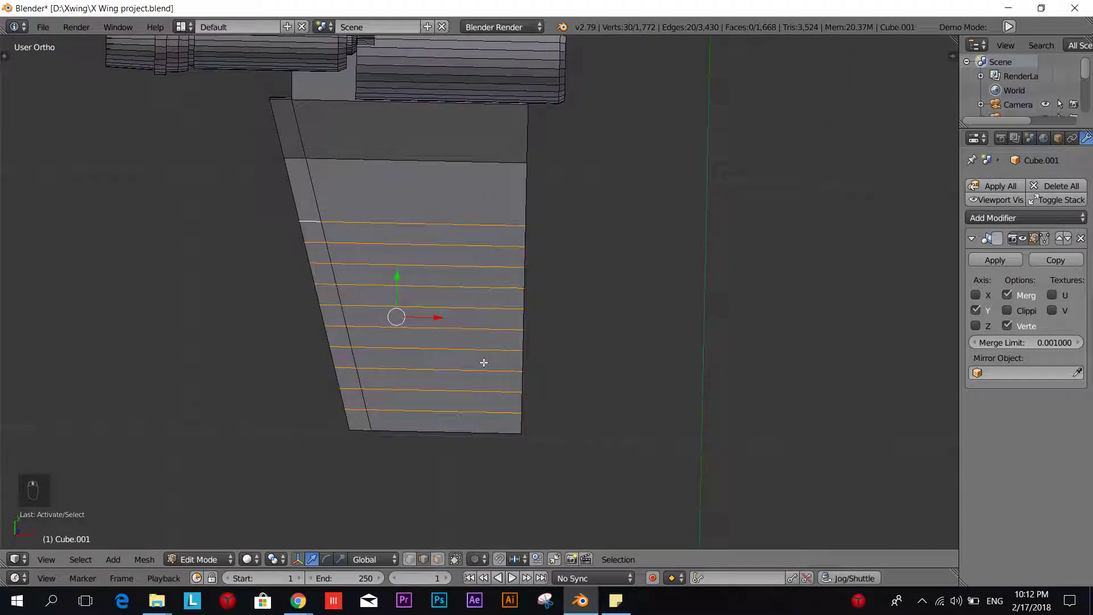
key(KP_7)
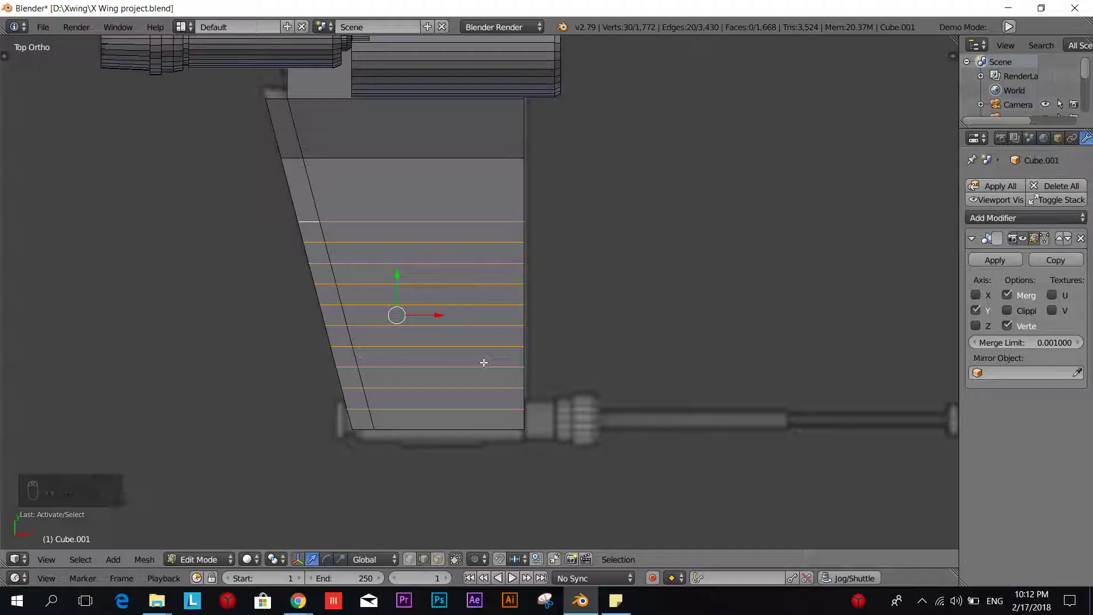
- Edge-slide all the selected cut lines inboard in two passes, bringing the innermost one close to the raised step
key(g)
key(g)
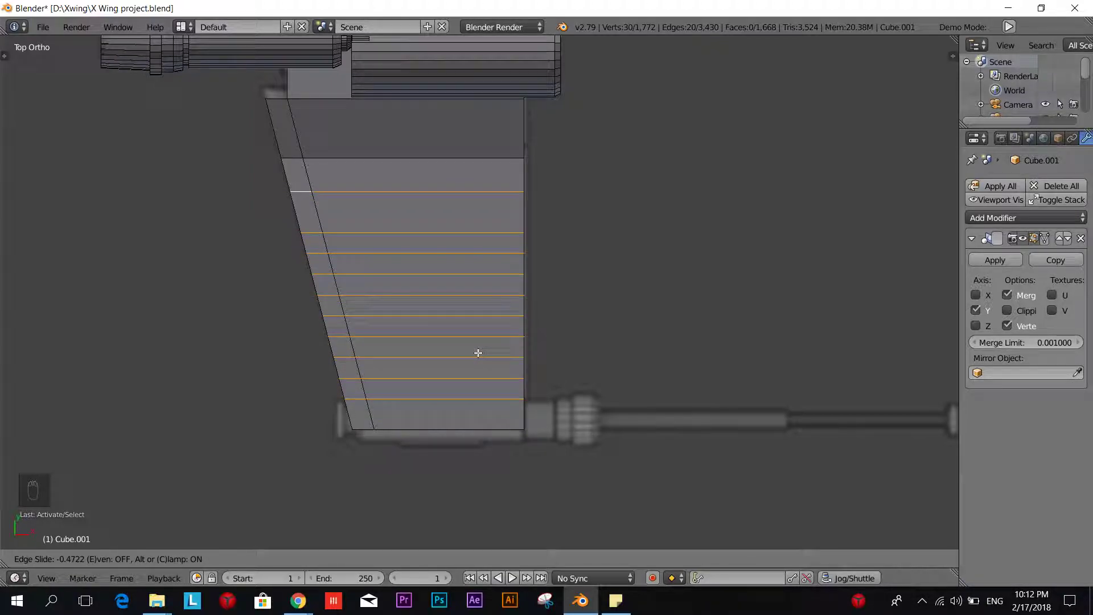
click(478, 354)
key(g)
key(g)
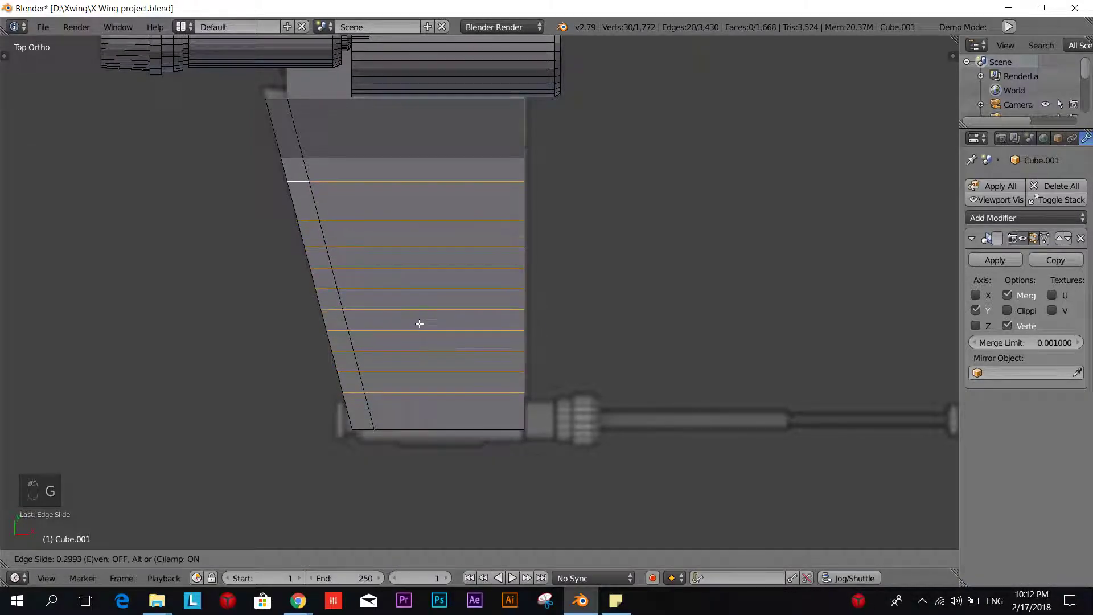
click(416, 316)
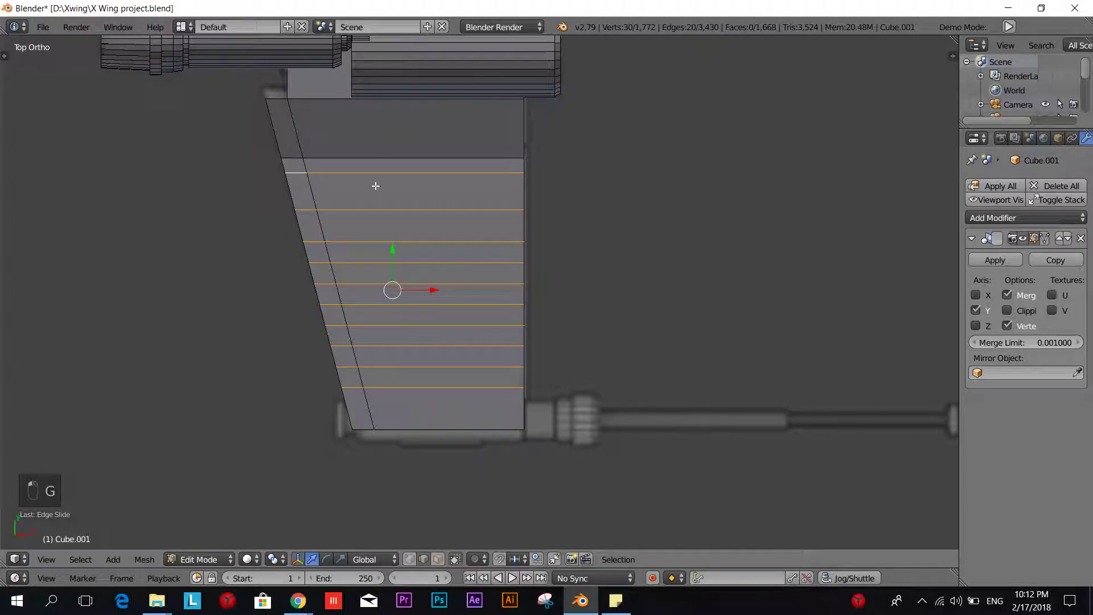
- Select only the innermost cut line and edge-slide it outboard, near the second line
key(a)
alt+right_click(357, 175)
key(g)
key(g)
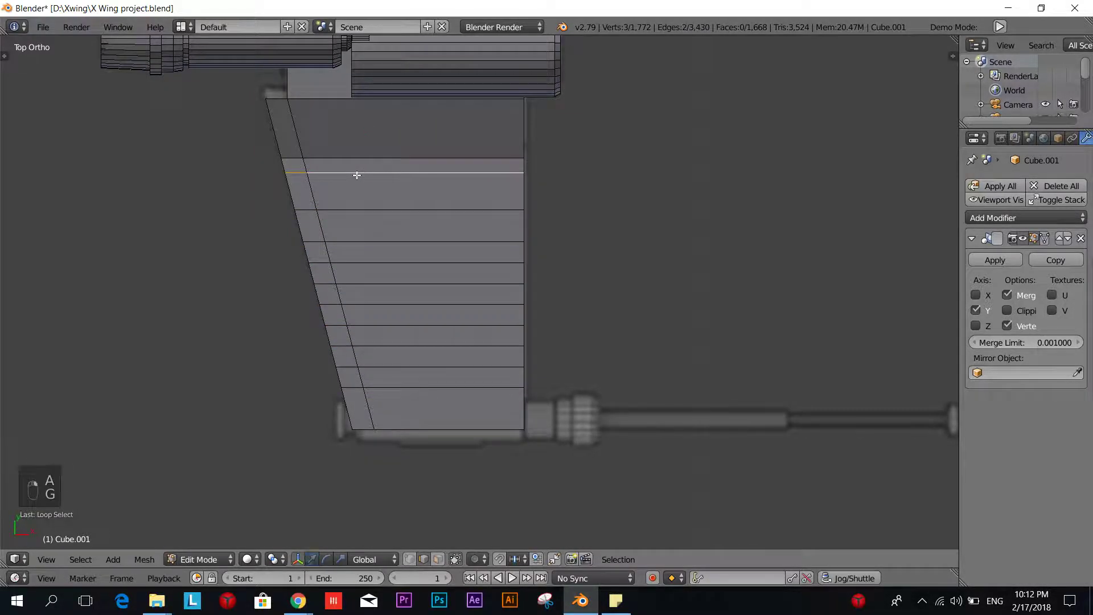
click(361, 209)
- Select both segments of the second cut line and edge-slide it slightly outboard to even out its spacing to the third
right_click(359, 210)
shift+right_click(359, 211)
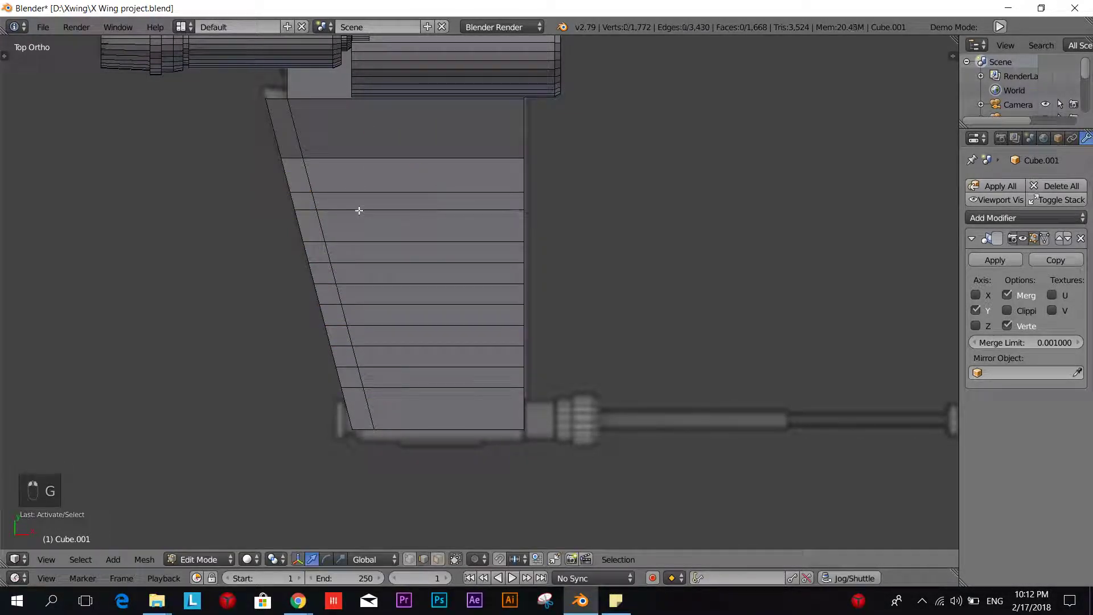
right_click(337, 210)
shift+right_click(311, 210)
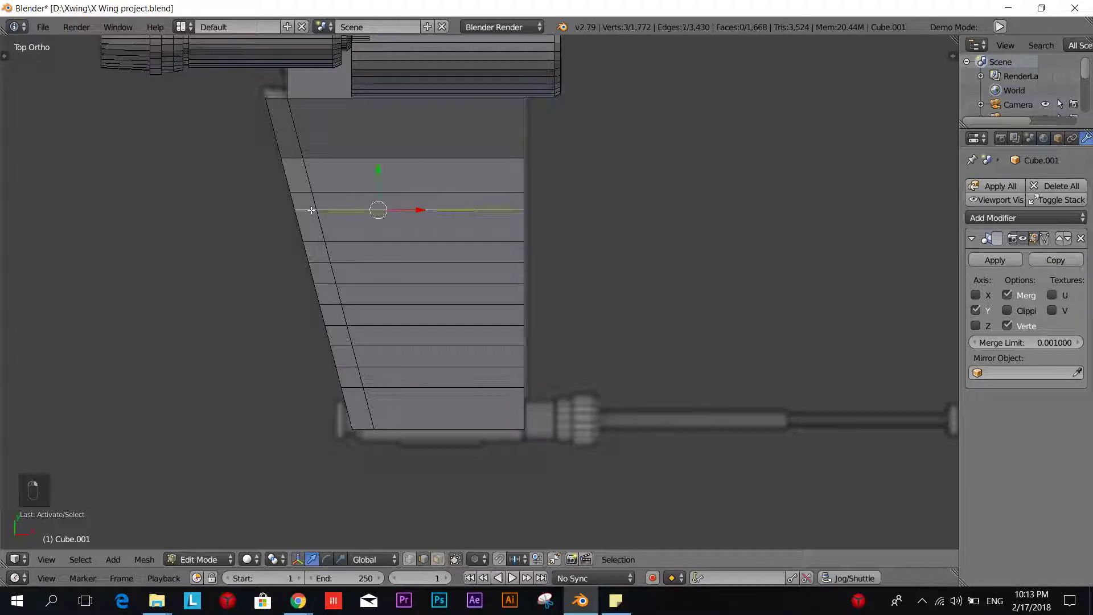
key(g)
key(g)
click(371, 205)
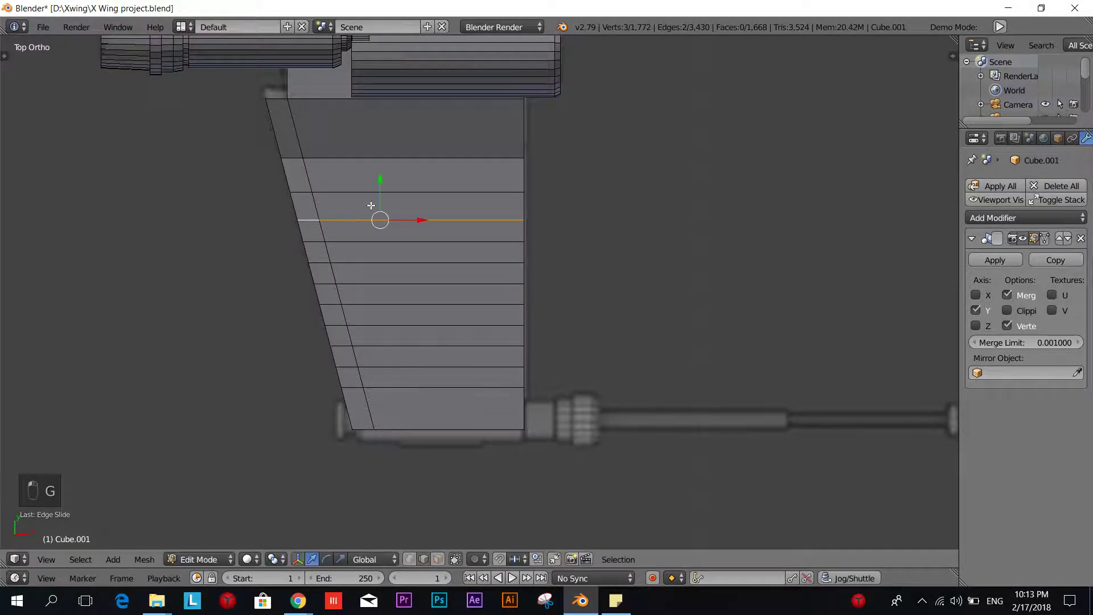
- Edge-slide both segments of the innermost cut line further outboard to narrow its gap to the second line
right_click(376, 191)
shift+right_click(299, 197)
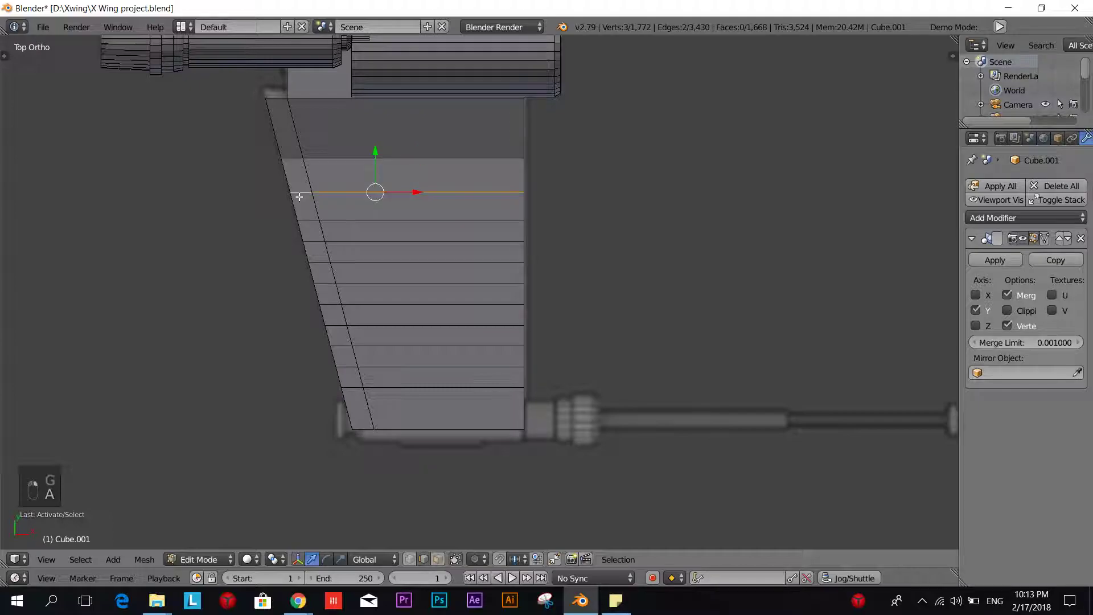
key(g)
key(g)
click(312, 214)
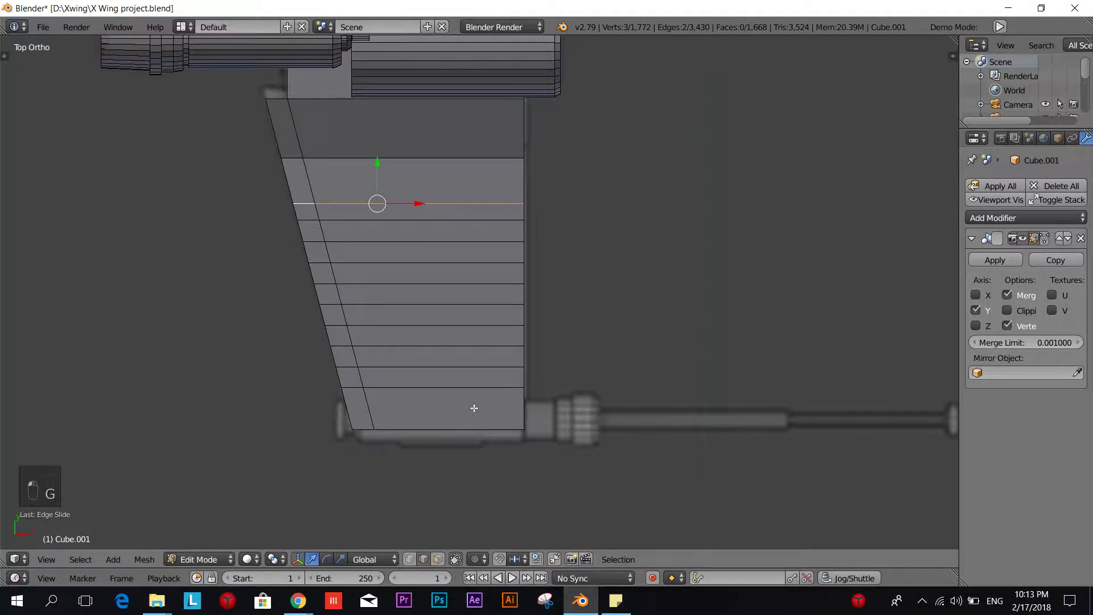
- After checking the reference photo, knife-cut a slanted line from the wing tip to the innermost cut line, roughly parallel to the rear edge
key(alt+Tab)
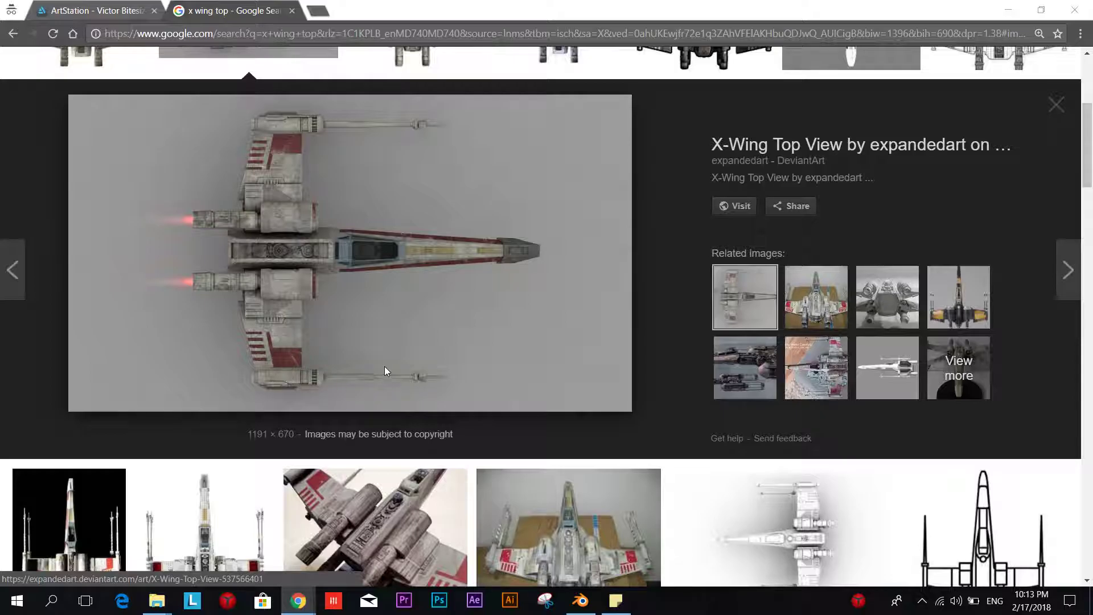
key(alt+Tab)
key(a)
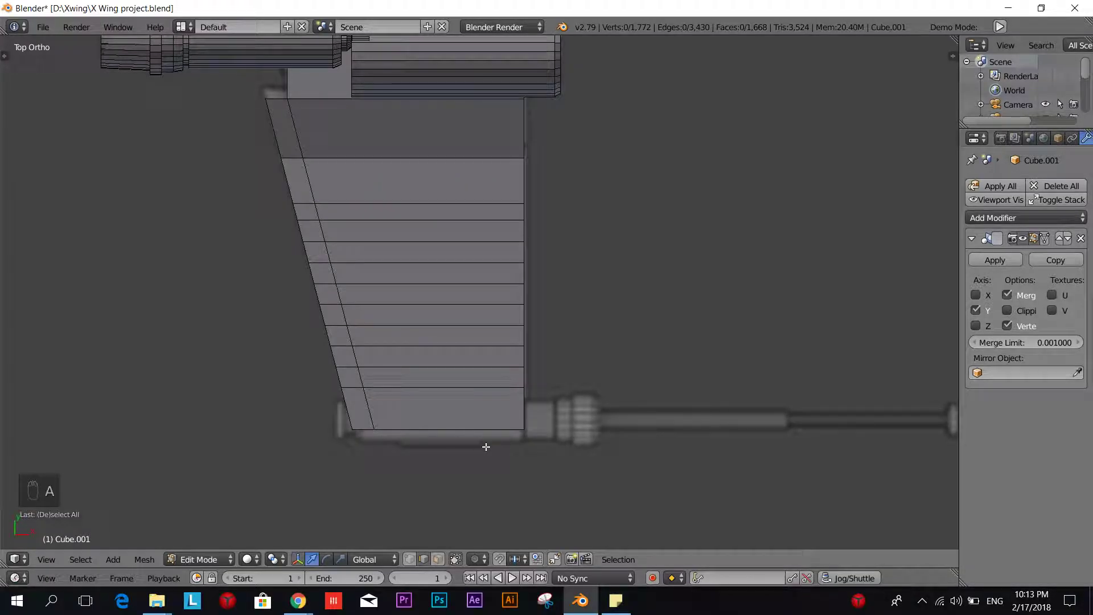
key(k)
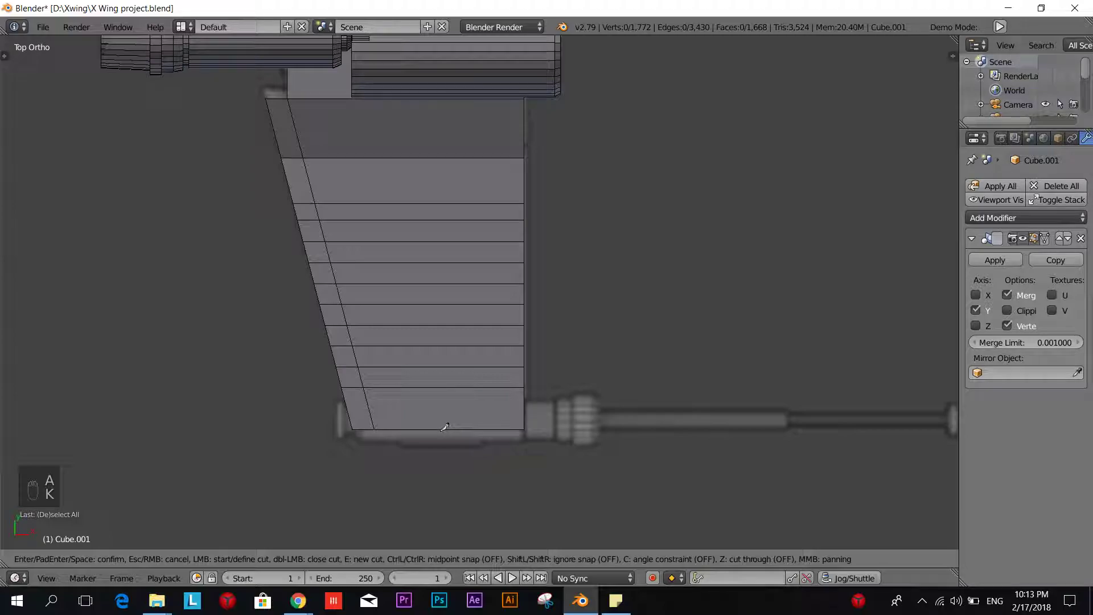
click(437, 428)
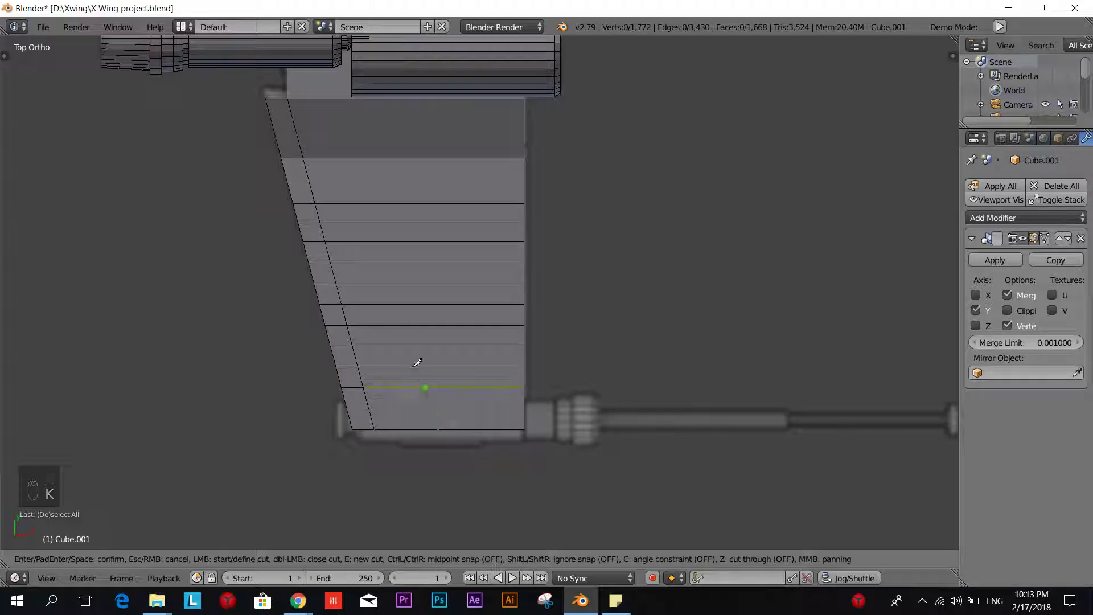
click(370, 203)
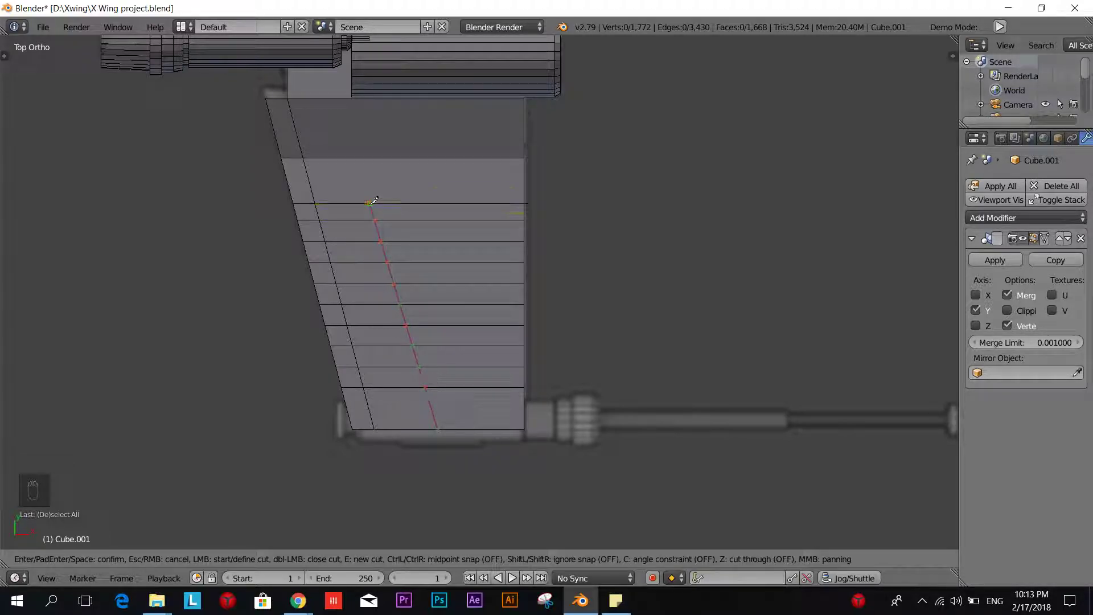
key(Return)
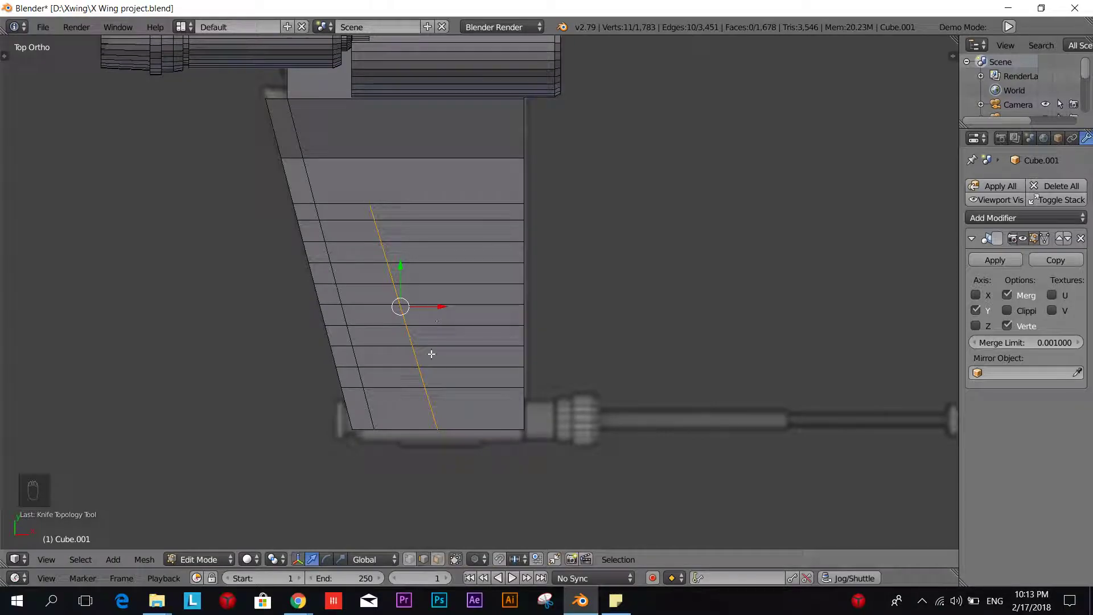
- Compare the wing's stripes and panel layout in the browser's top-view X-wing photo with the model's new cut lines
key(alt+Tab)
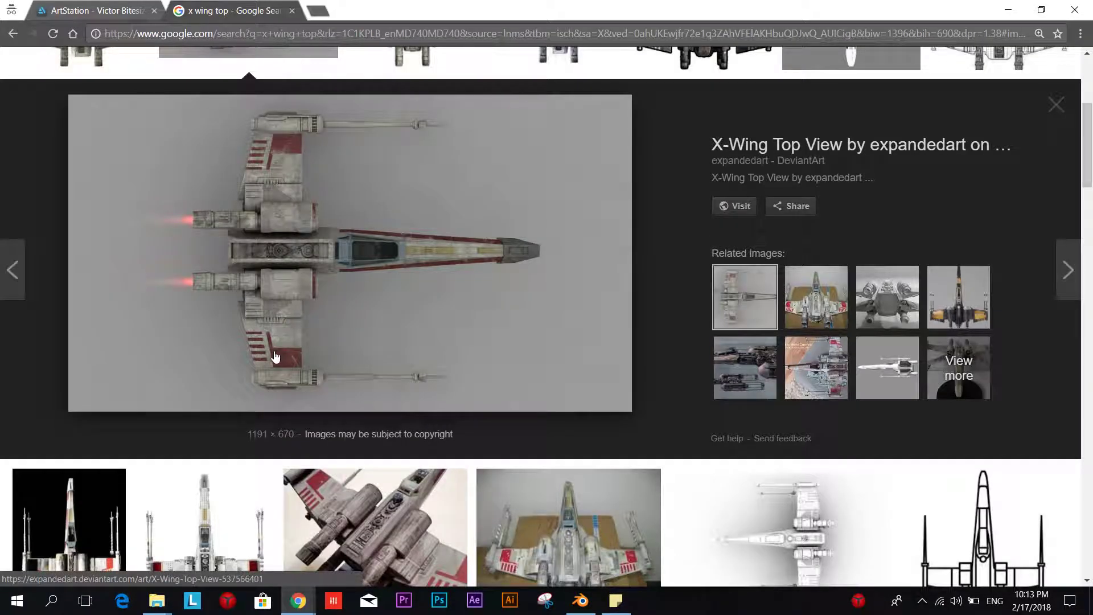
key(alt+Tab)
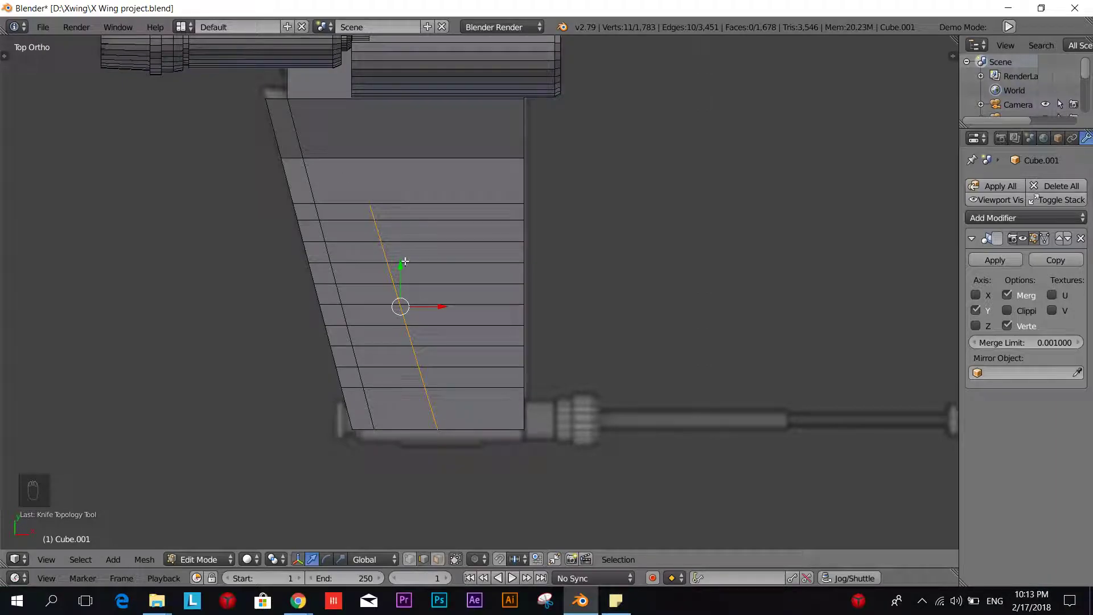
key(alt+Tab)
key(alt+Tab)
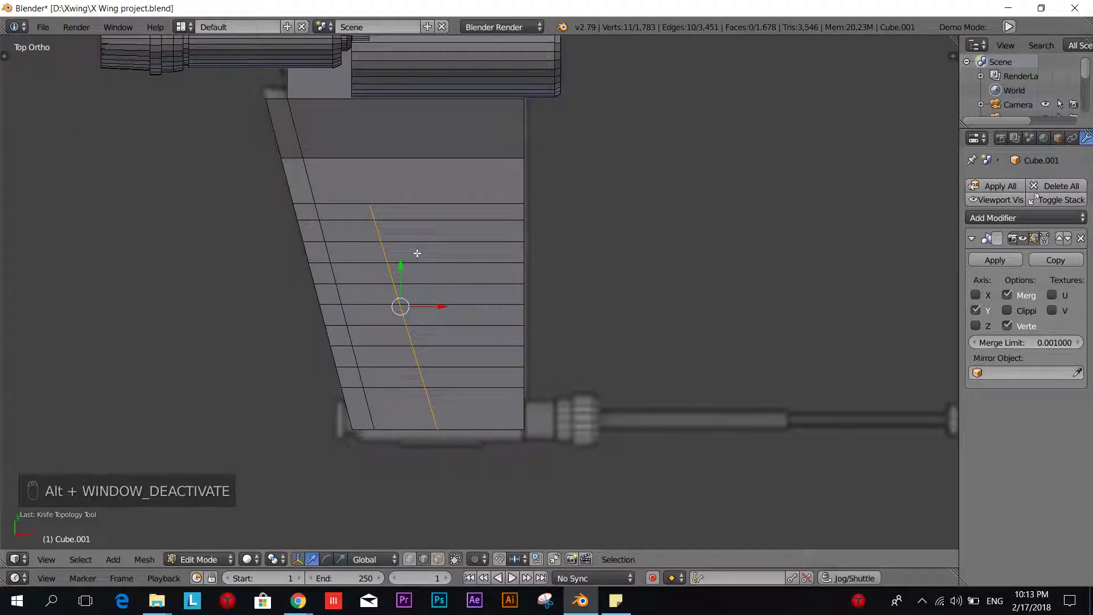
- Knife-cut a shorter second line beside the slanted cut, running from the innermost cut line across four stripes to the fifth line
key(a)
key(k)
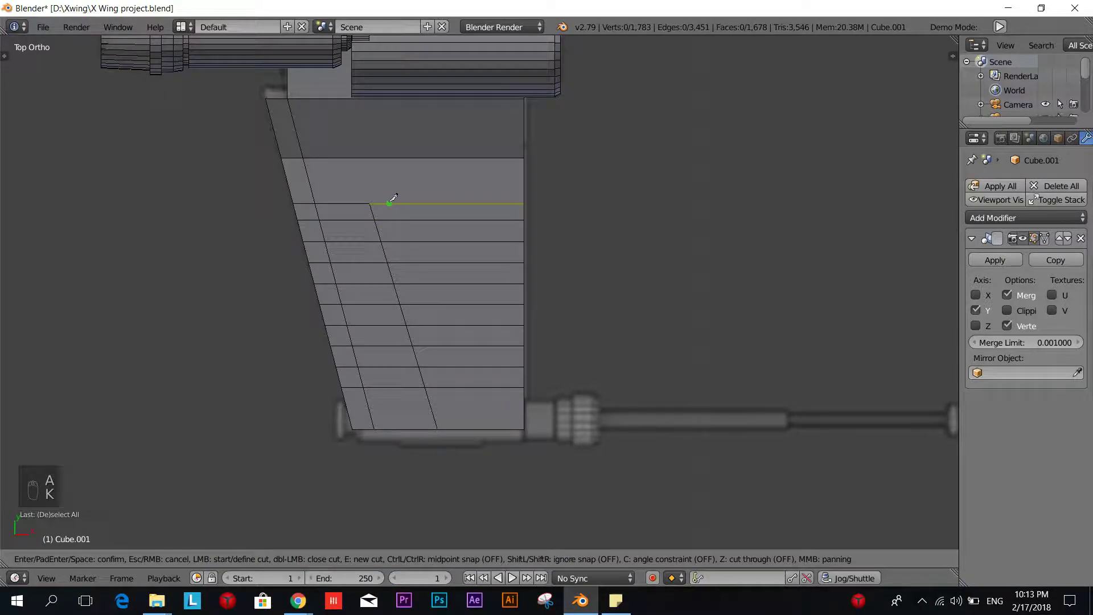
click(389, 203)
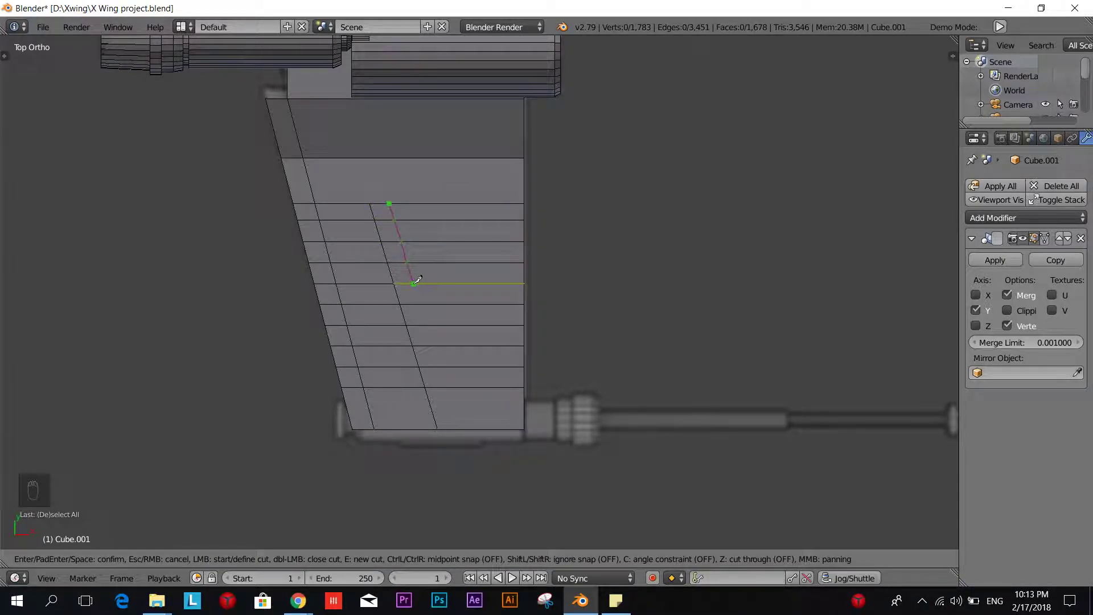
click(413, 282)
key(Return)
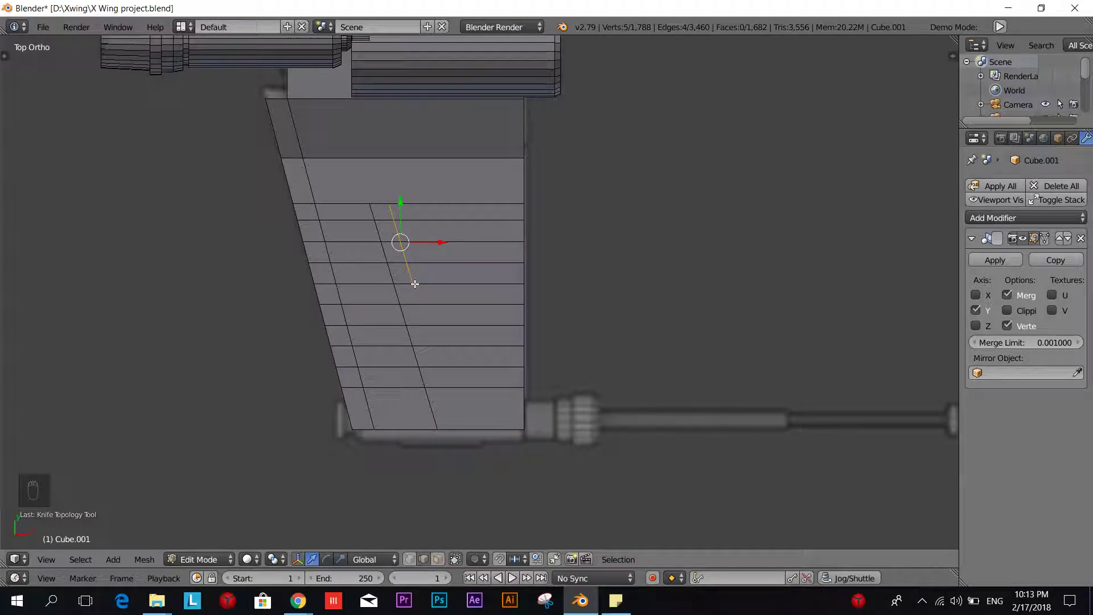
key(a)
- Inspect the wing cuts at an angle, then switch to face selection mode with the large engine cylinder's end cap in close view
middle_drag(452, 312, 410, 368)
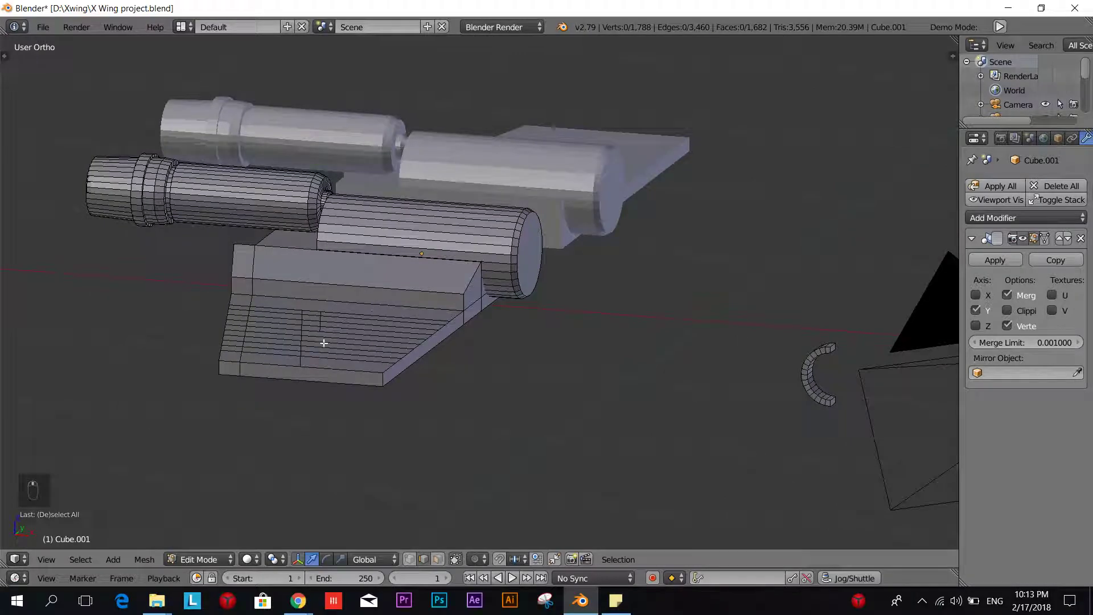
middle_drag(324, 341, 400, 373)
scroll(402, 374, up, 3)
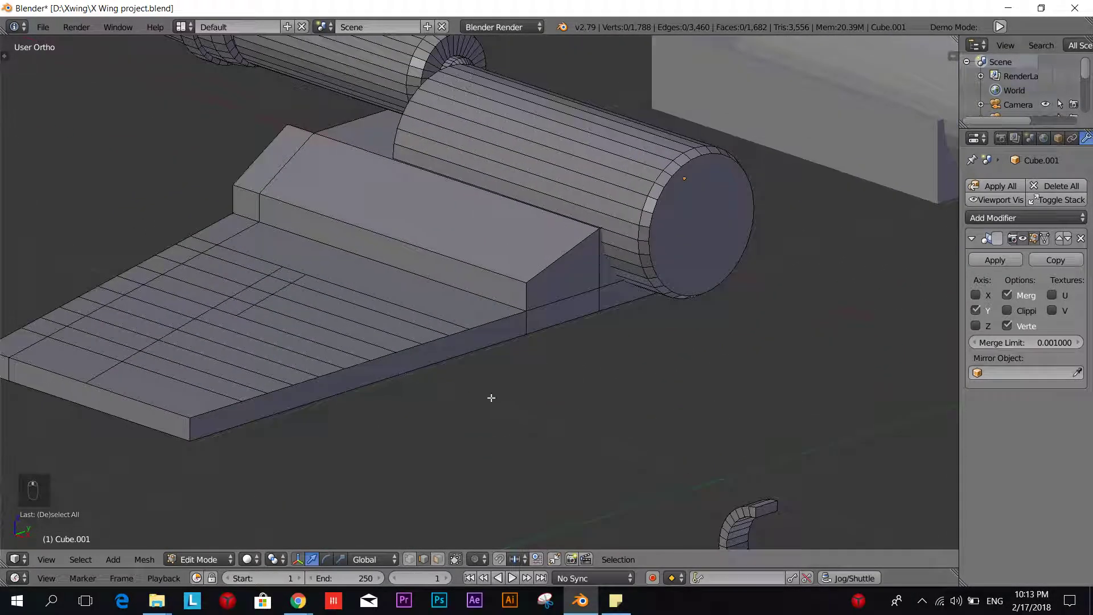
shift+middle_drag(491, 398, 444, 429)
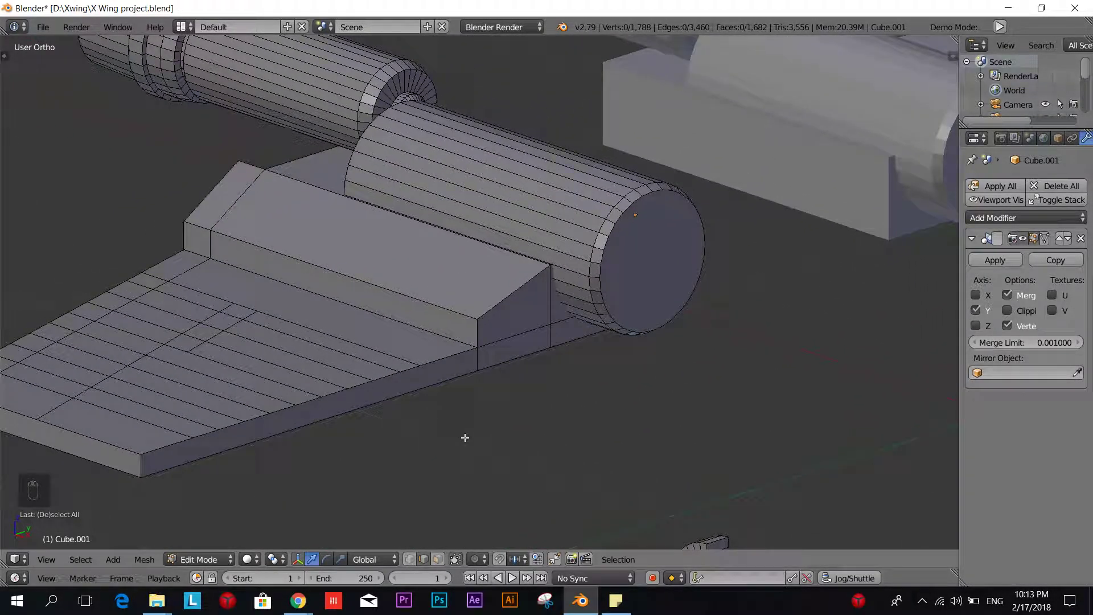
click(408, 561)
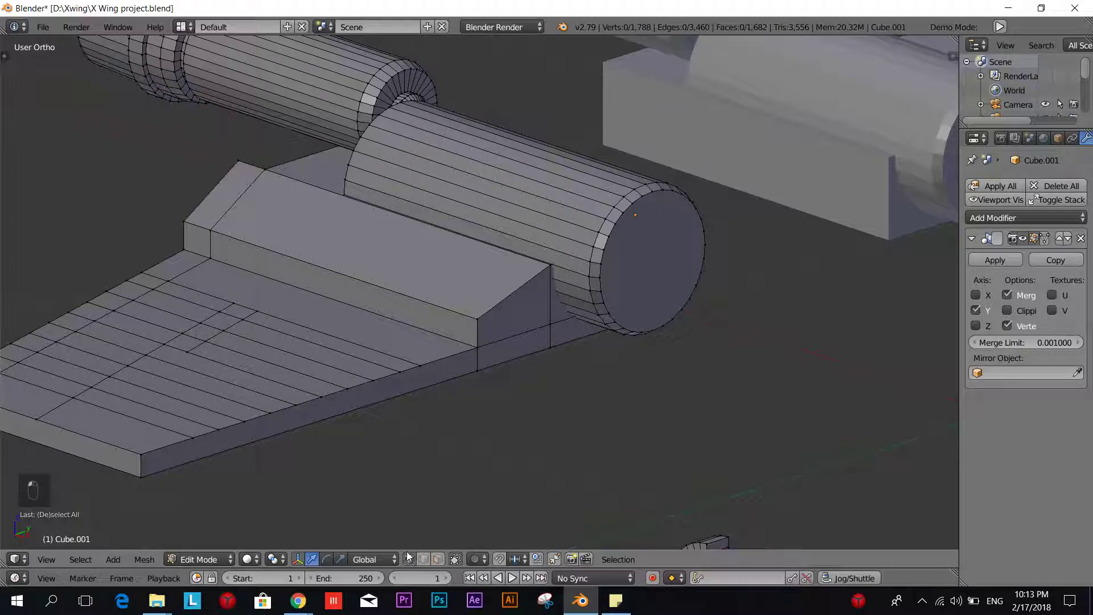
shift+middle_drag(439, 500, 408, 482)
scroll(408, 477, up, 2)
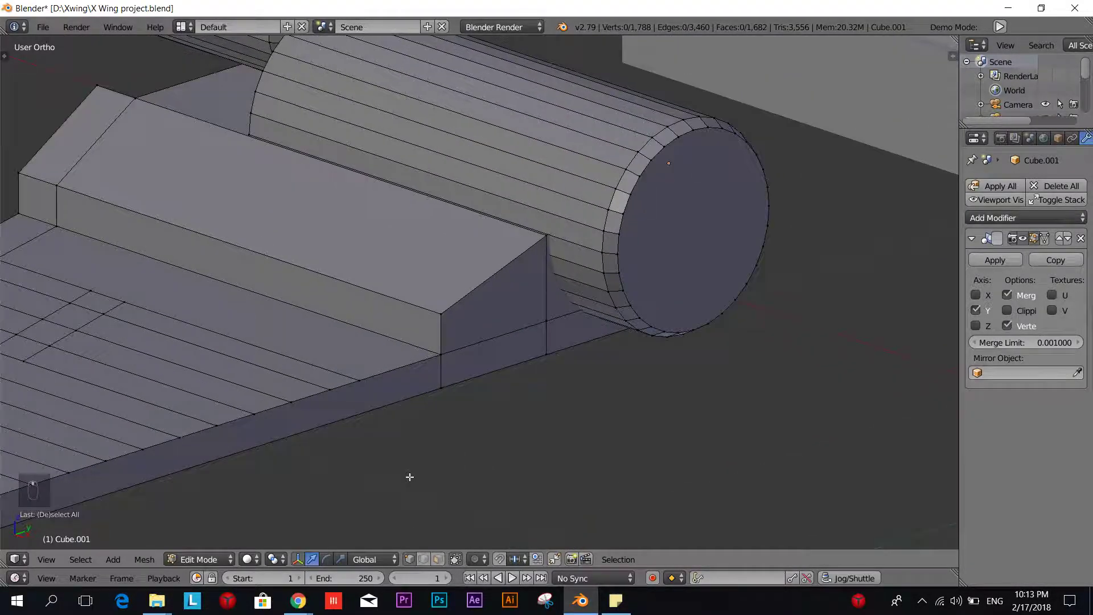
scroll(408, 477, down, 3)
shift+middle_drag(544, 463, 531, 506)
click(441, 559)
scroll(471, 507, up, 3)
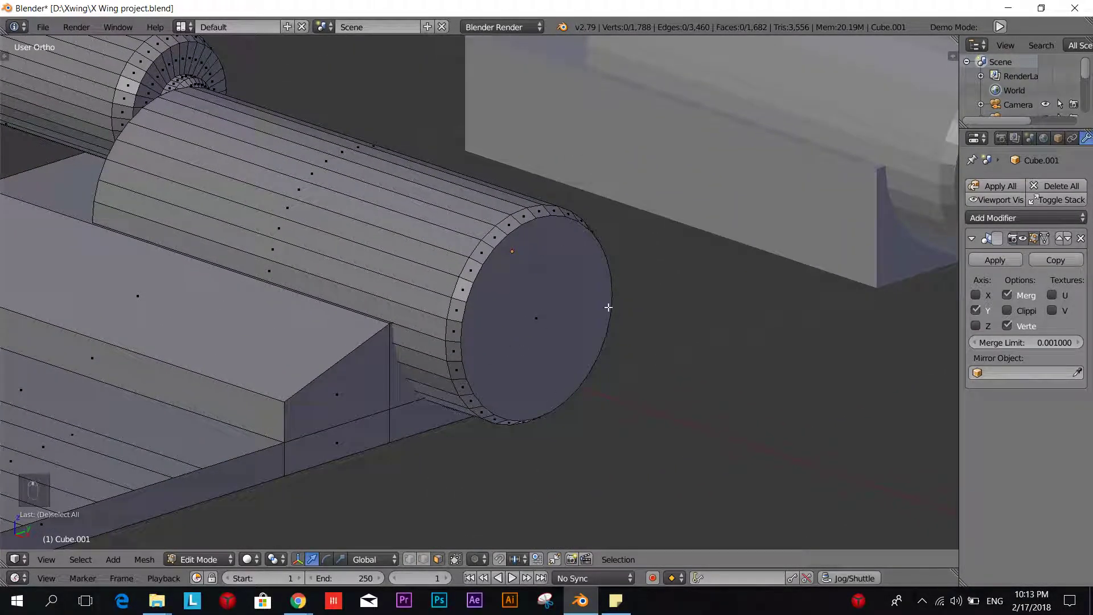
- Switch to the browser and open the close-up Star Wars model kit photo of the engine intakes from the image results
key(alt+Tab)
scroll(510, 292, down, 5)
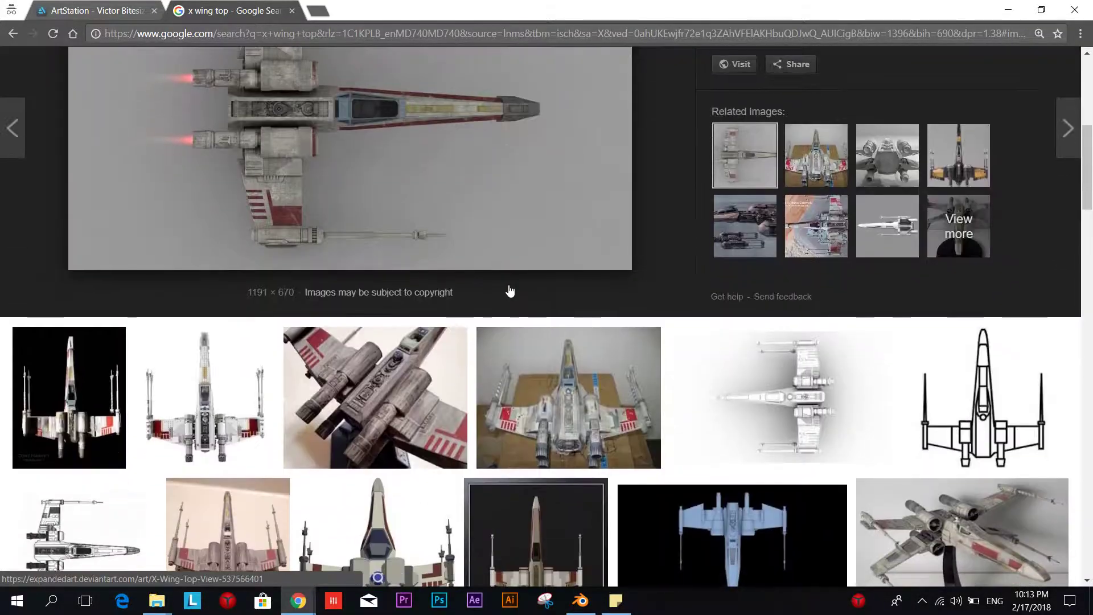
scroll(510, 291, down, 2)
scroll(456, 279, down, 2)
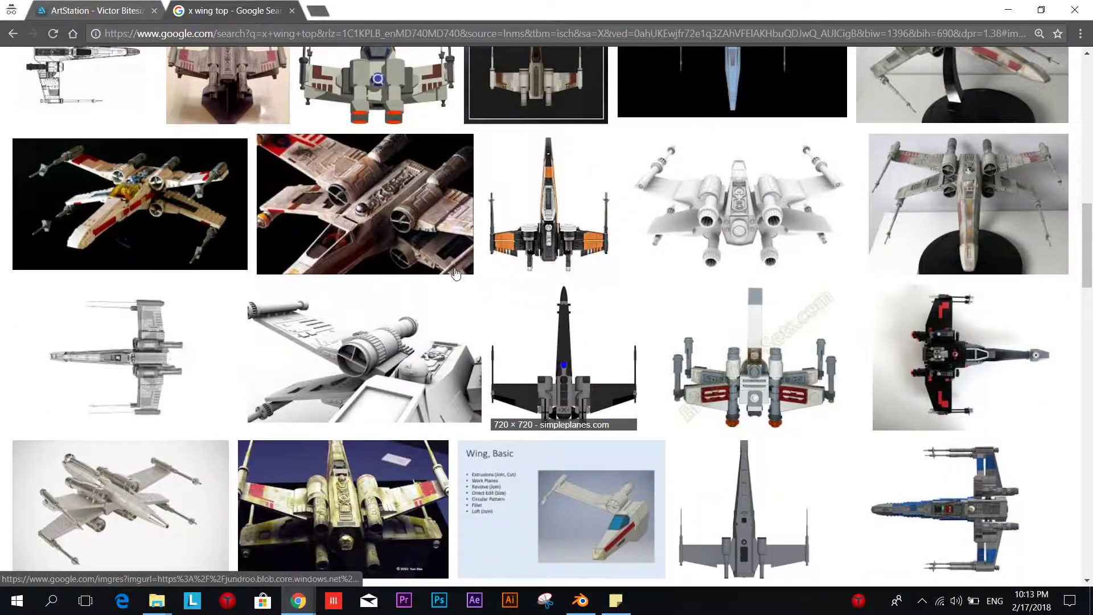
click(396, 251)
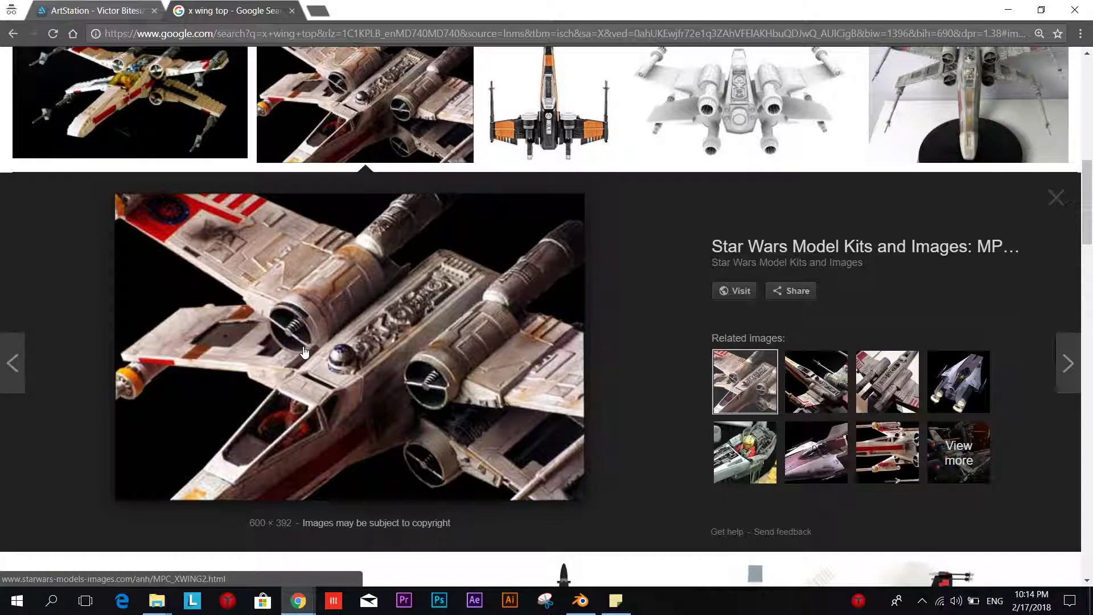
- Back in Blender, extrude and shrink the engine cylinder's end cap into a thin rim, then extrude it inward to hollow out the intake
key(alt+Tab)
click(542, 312)
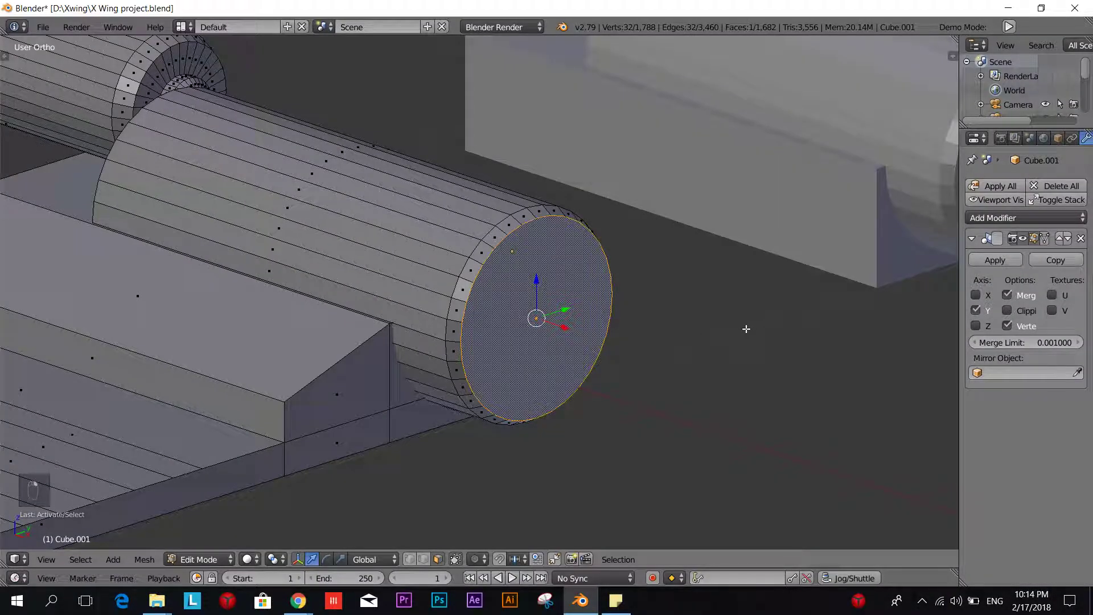
key(e)
key(s)
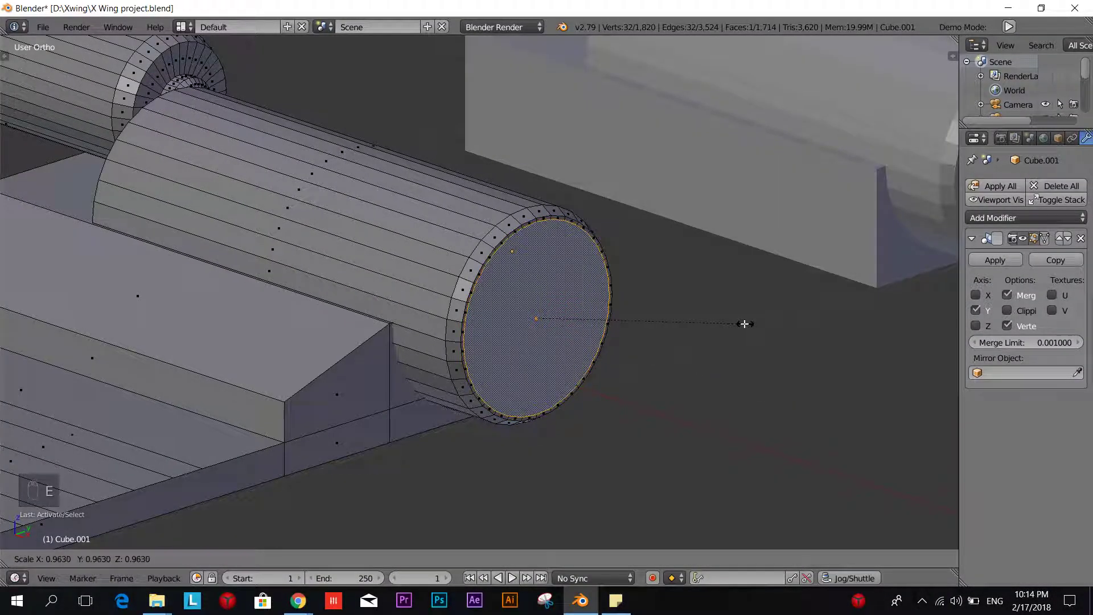
click(737, 325)
key(e)
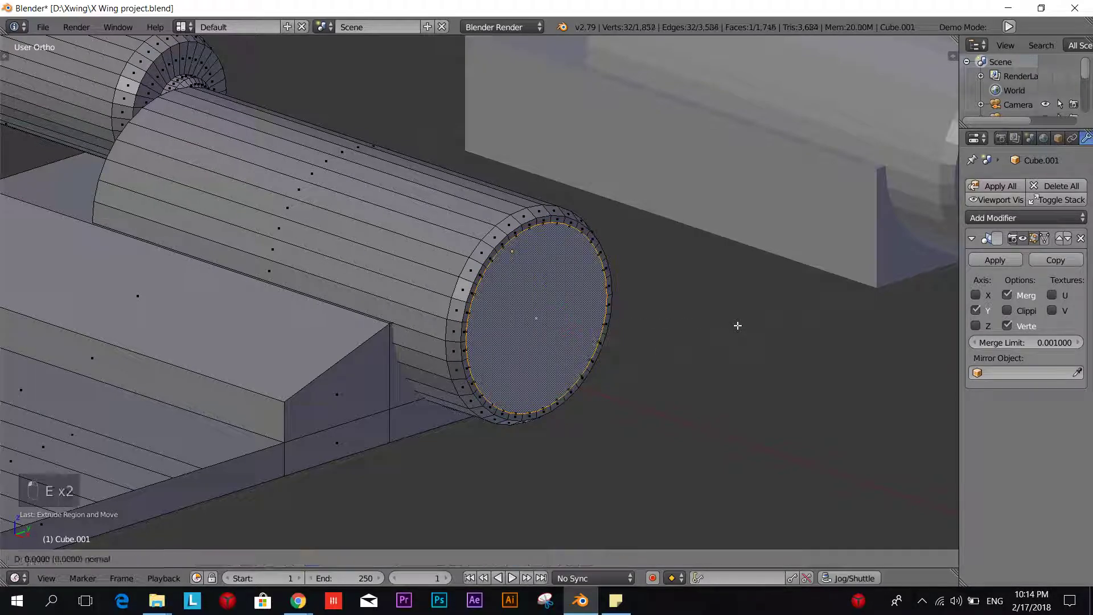
click(674, 304)
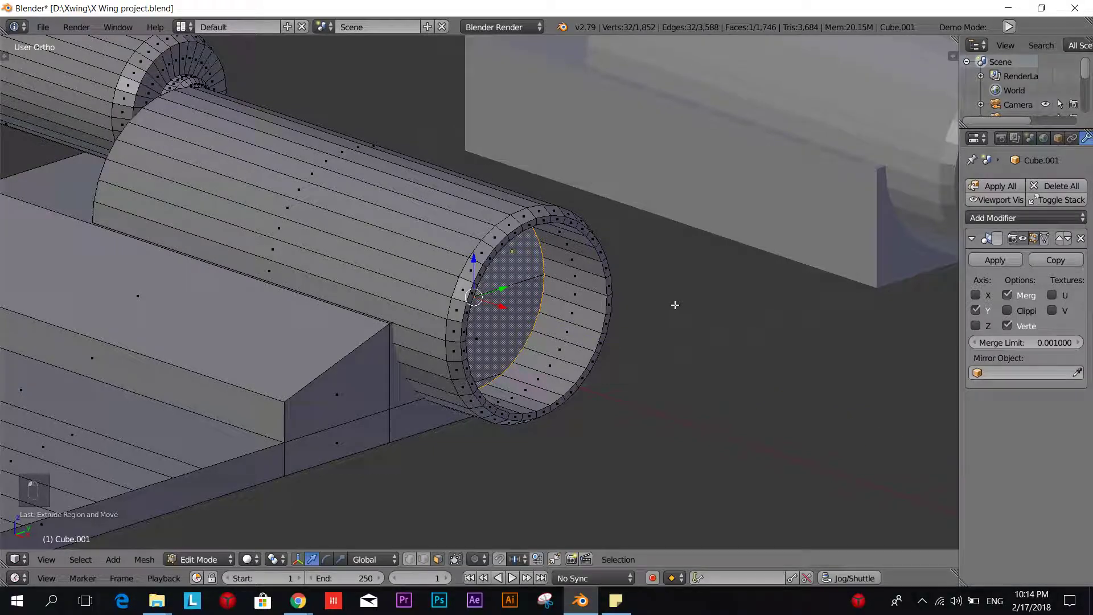
- Extrude and shrink the intake's recessed face to leave a ring, then extrude the inner face forward about 0.13
key(e)
key(s)
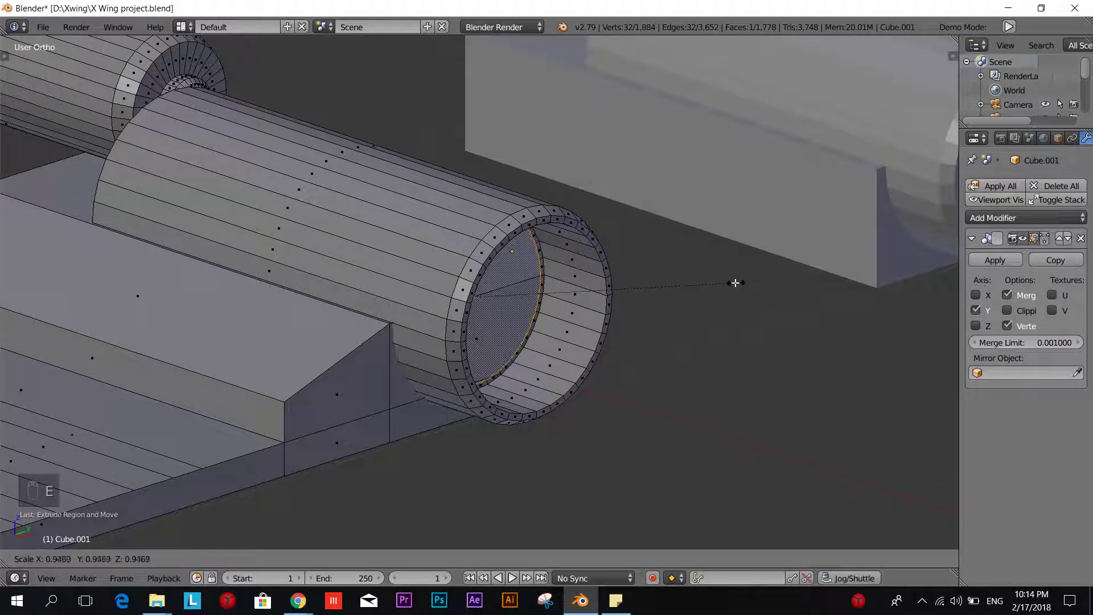
click(677, 297)
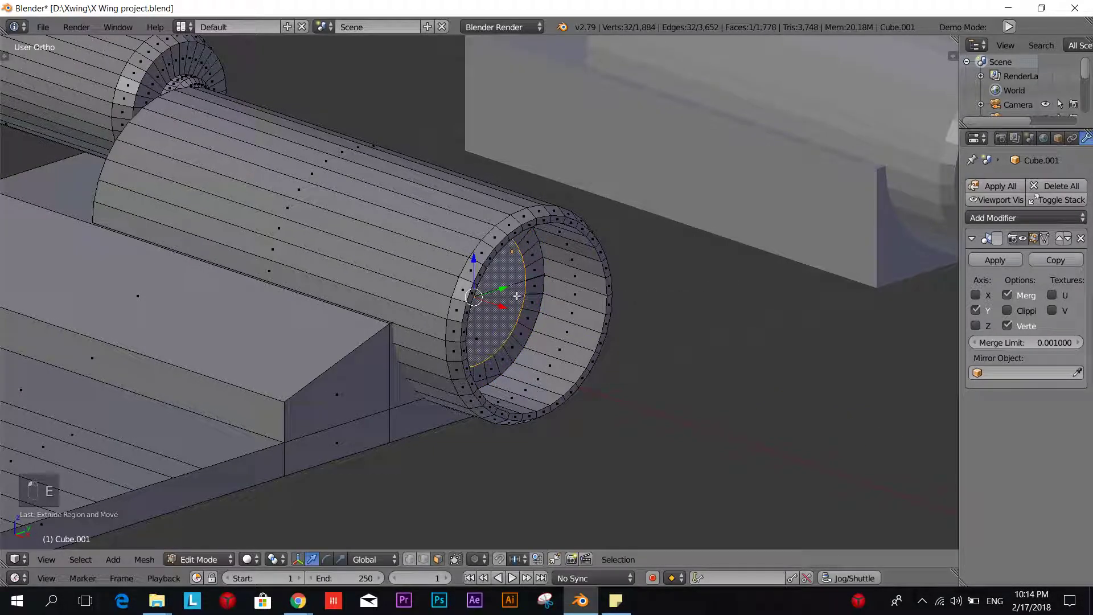
key(e)
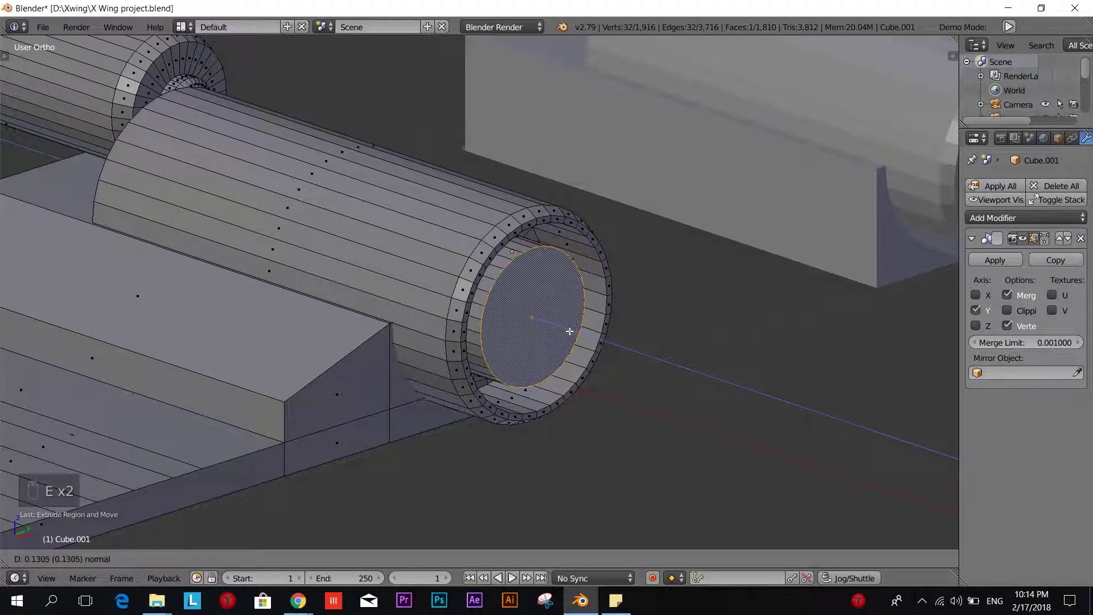
click(569, 330)
- Scale the extruded front face down to a small disc, forming a tapered cone inside the intake
middle_drag(647, 330, 524, 333)
shift+middle_drag(780, 417, 334, 337)
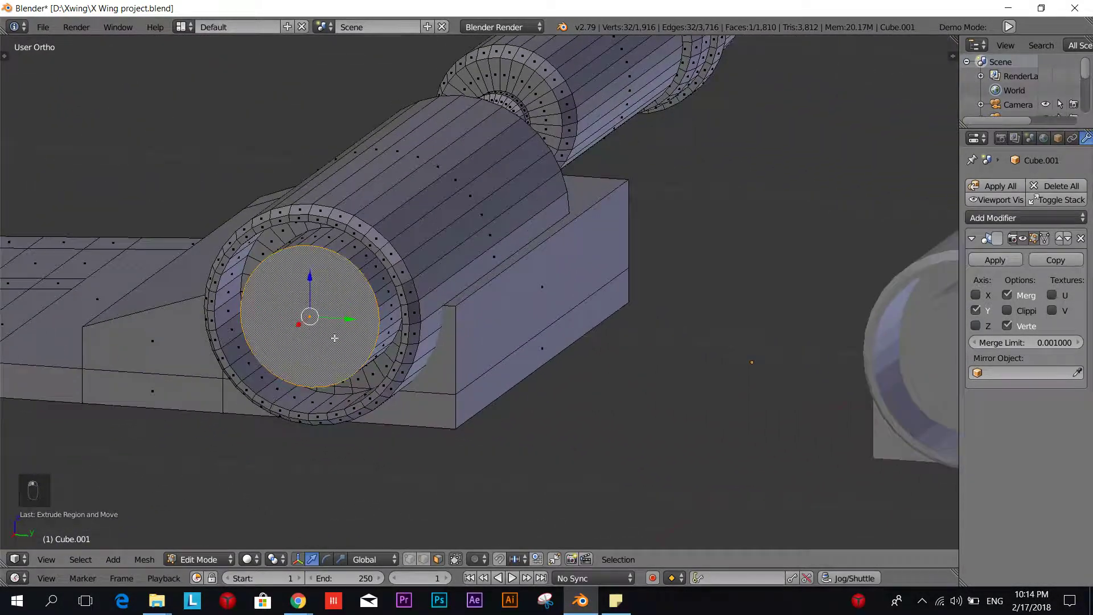
scroll(374, 348, up, 2)
key(s)
click(342, 327)
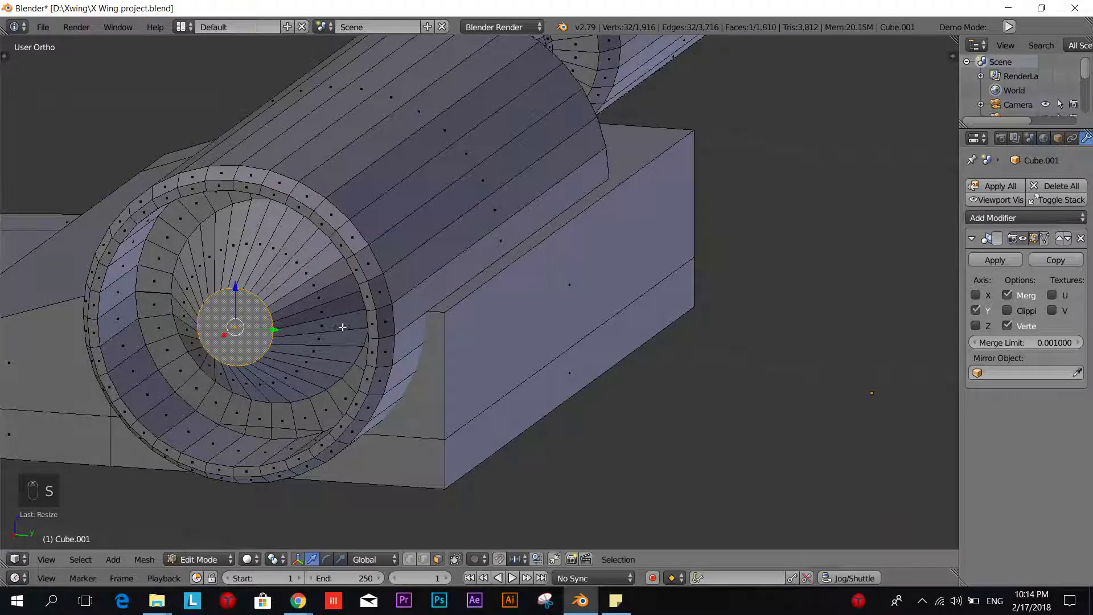
middle_drag(439, 340, 464, 325)
key(a)
- Compare the intake and its central cone with the engine intakes in the browser's reference photo
scroll(469, 344, up, 2)
middle_drag(446, 363, 468, 366)
key(alt+Tab)
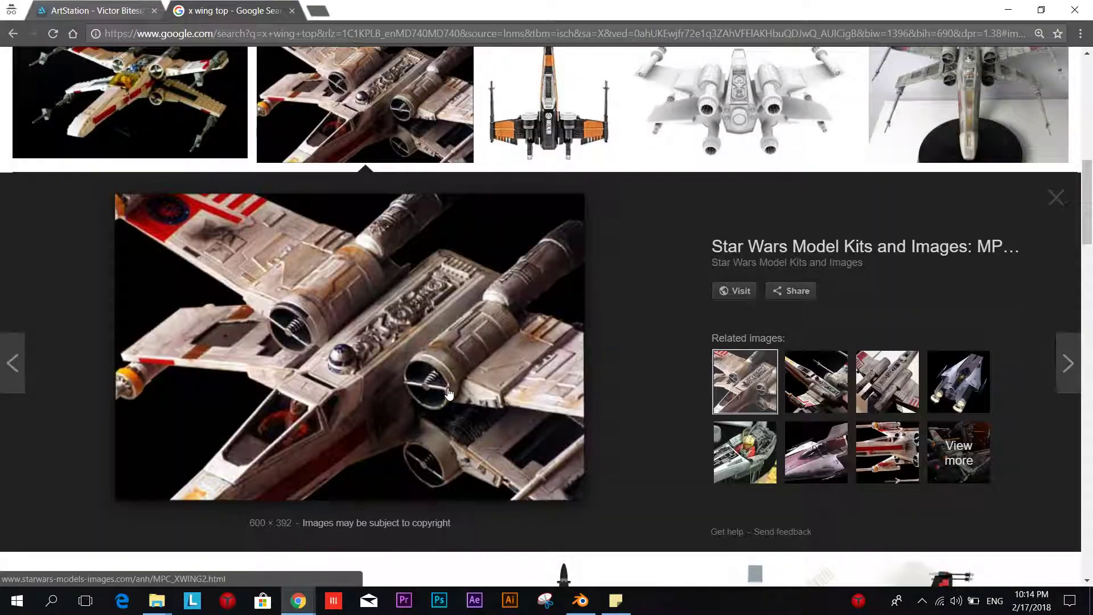
key(alt+Tab)
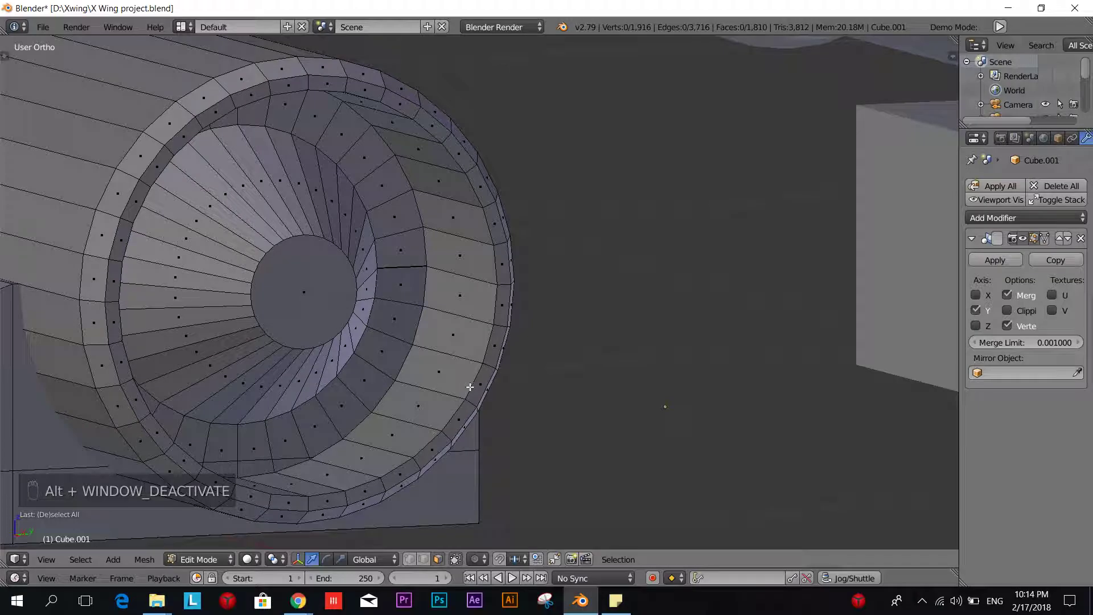
key(a)
key(a)
middle_drag(556, 415, 437, 502)
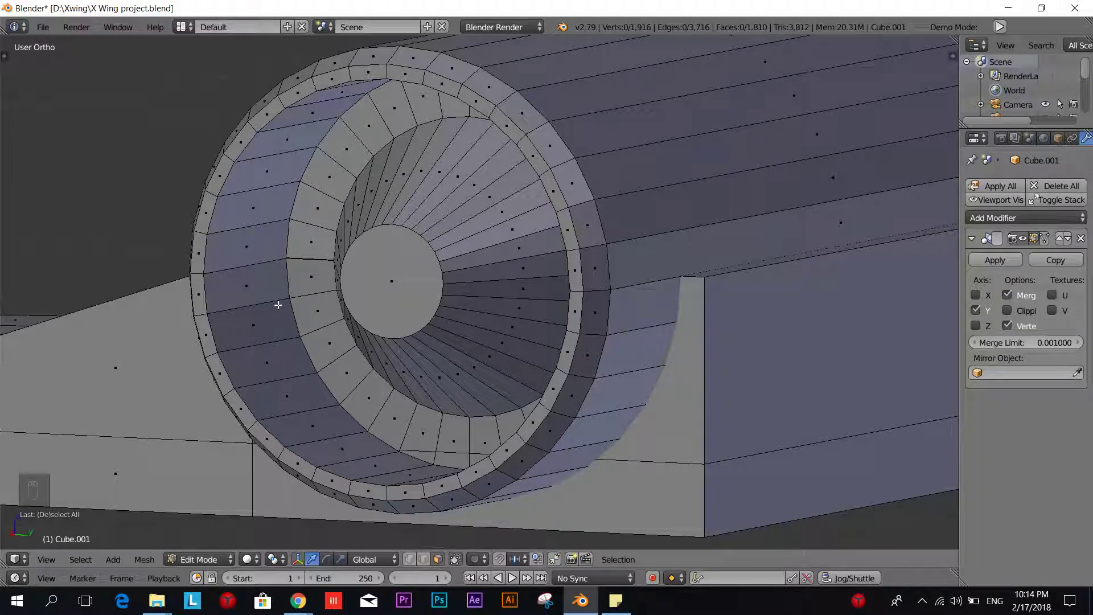
middle_drag(278, 306, 278, 312)
- Select two adjacent faces on each of two opposite sides of the intake's inner wall and inset them
right_click(249, 218)
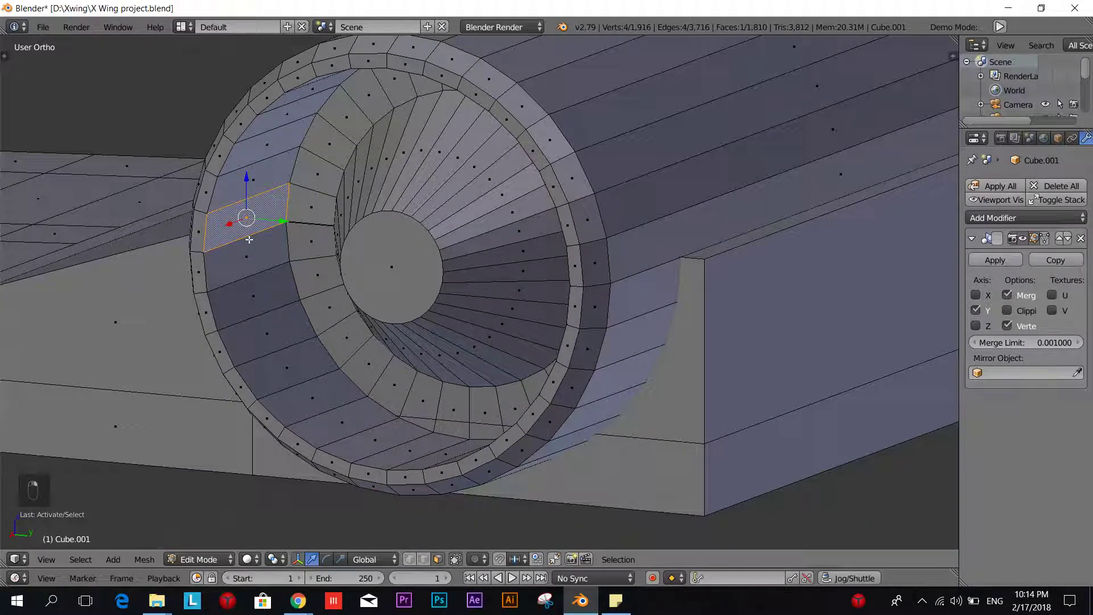
shift+right_click(252, 255)
middle_drag(329, 316, 429, 289)
shift+right_click(421, 257)
shift+right_click(420, 293)
middle_drag(593, 339, 632, 348)
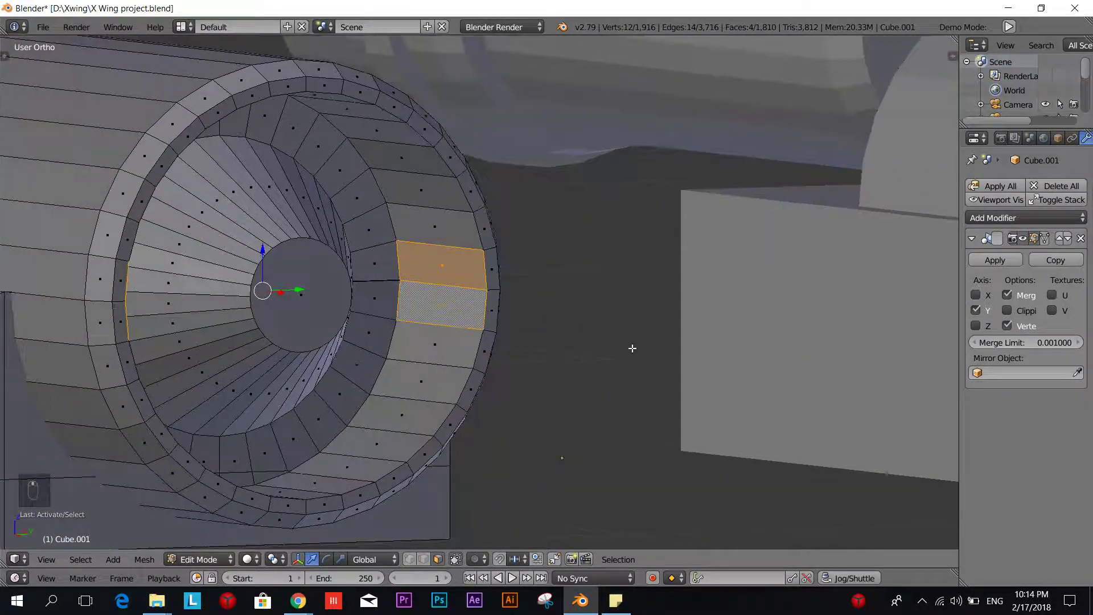
key(i)
click(660, 355)
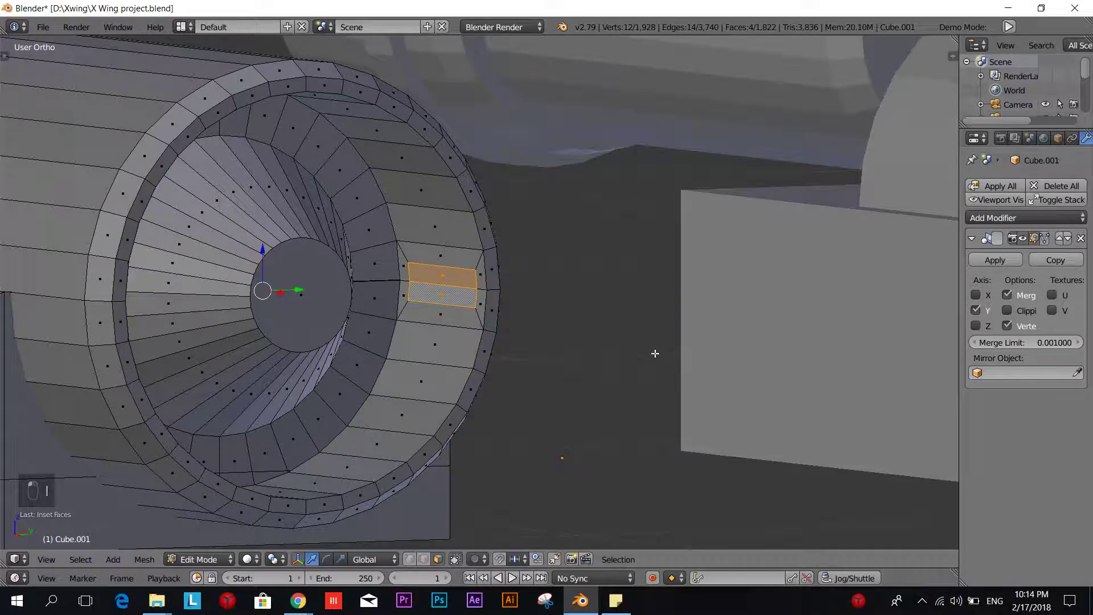
- Narrow both pairs of inset faces by scaling them along the global X axis
key(i)
key(s)
key(x)
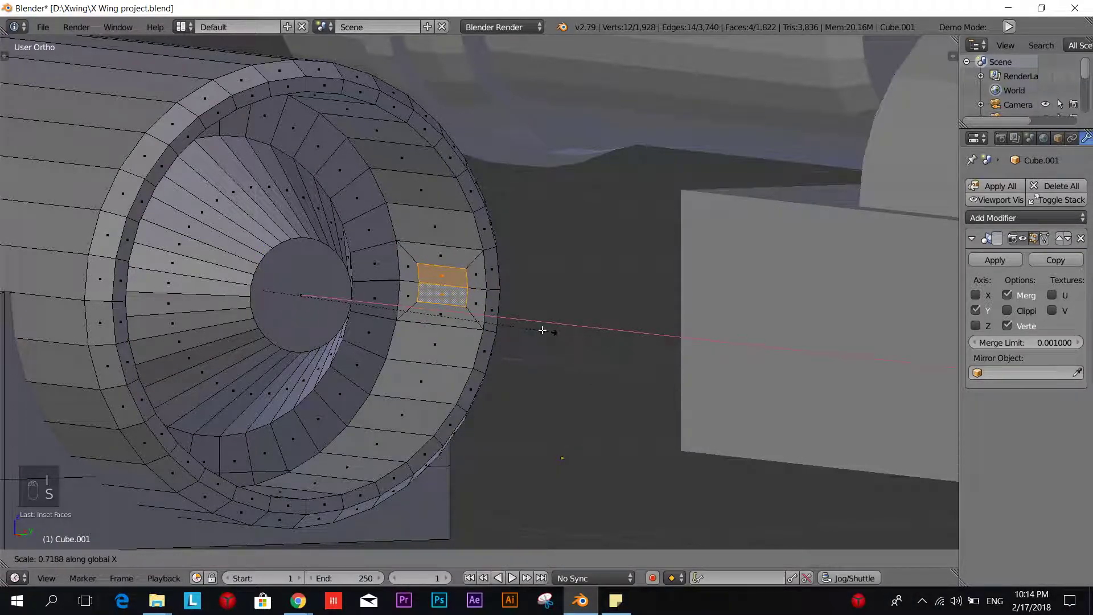
click(489, 318)
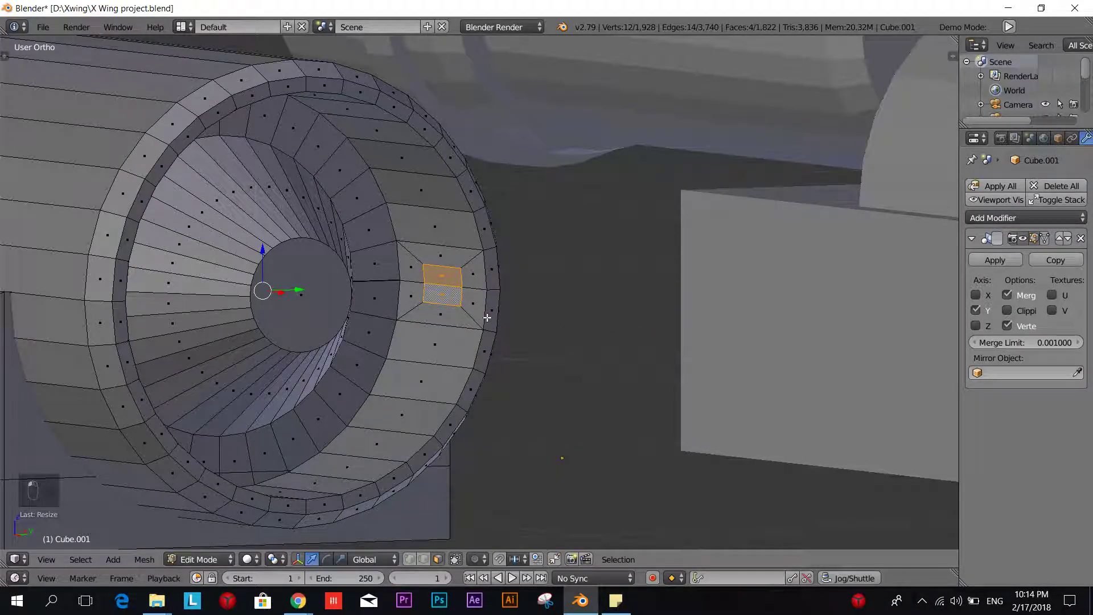
key(g)
right_click(532, 337)
- Join the two opposite pairs of inset faces with Bridge Edge Loops to form a crossbar spanning the intake
middle_drag(531, 337, 466, 345)
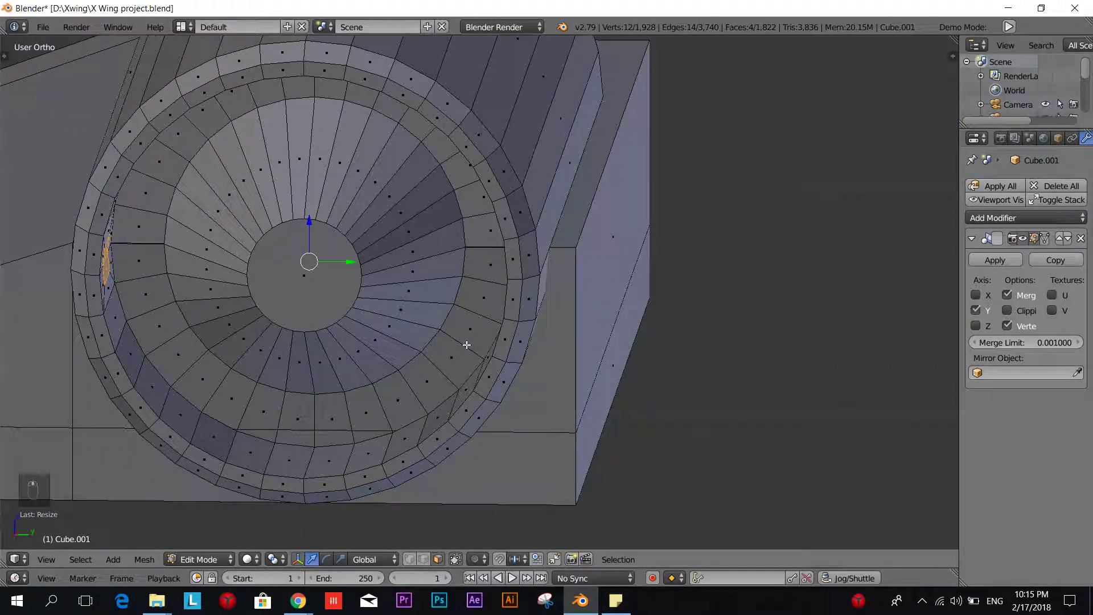
scroll(467, 345, down, 1)
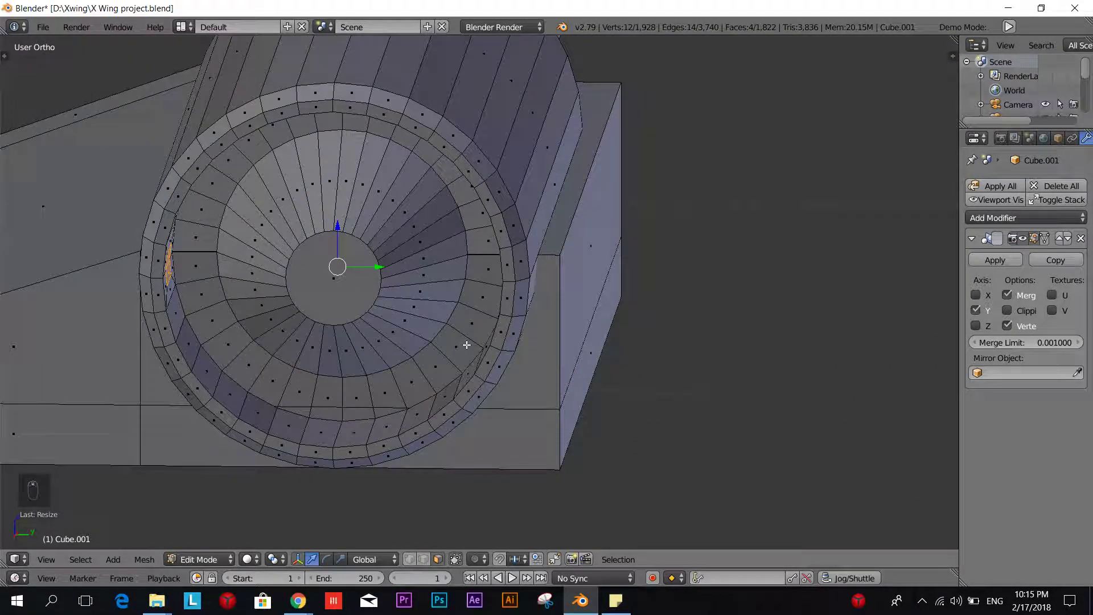
key(space)
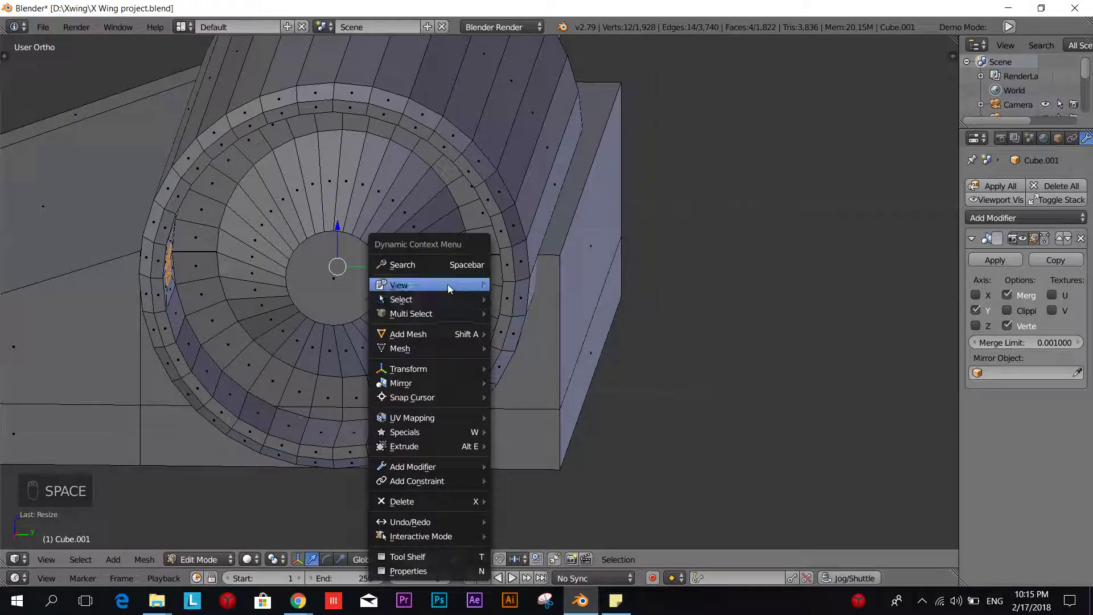
click(417, 264)
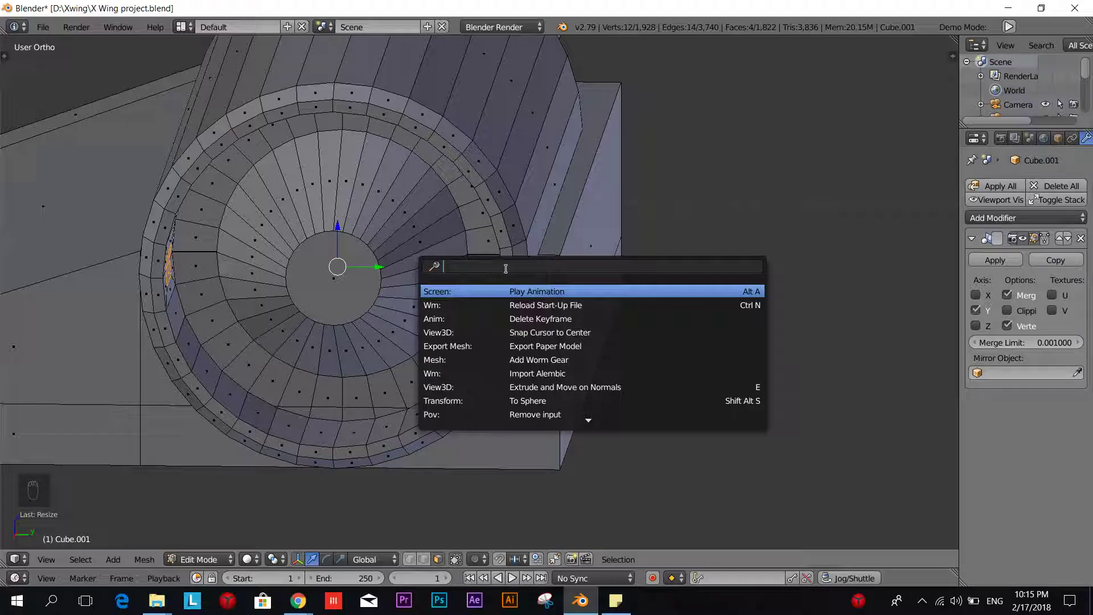
text(b)
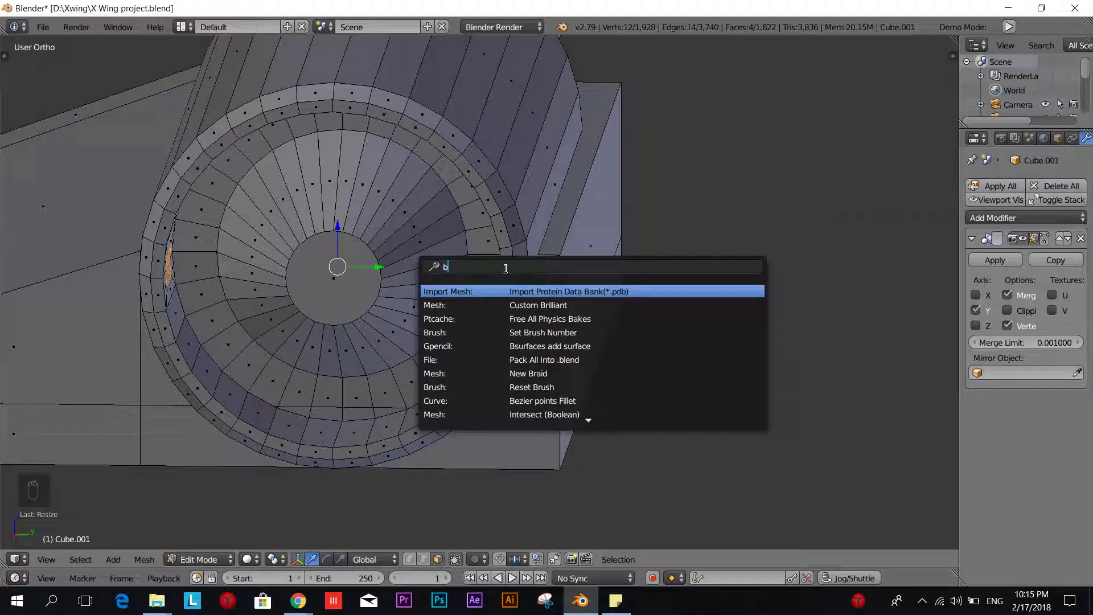
text(ridg)
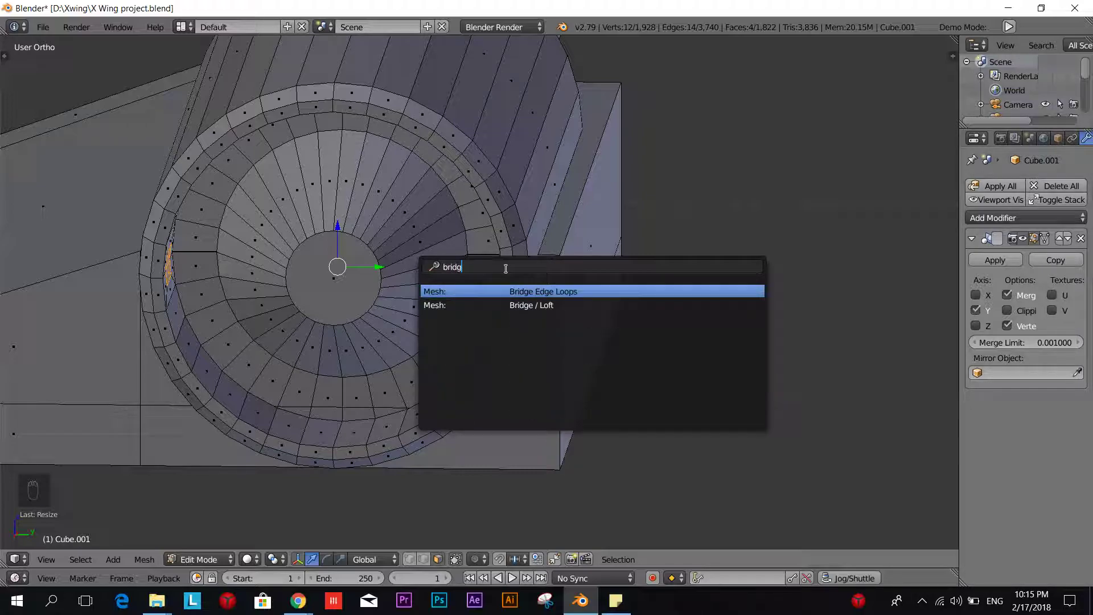
click(548, 291)
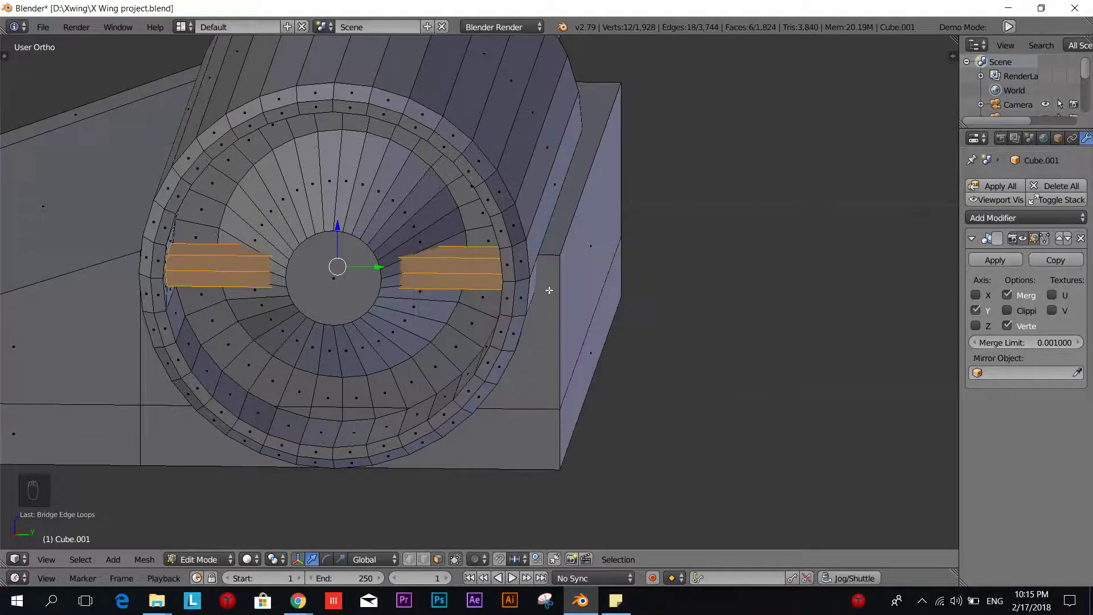
middle_drag(377, 314, 482, 322)
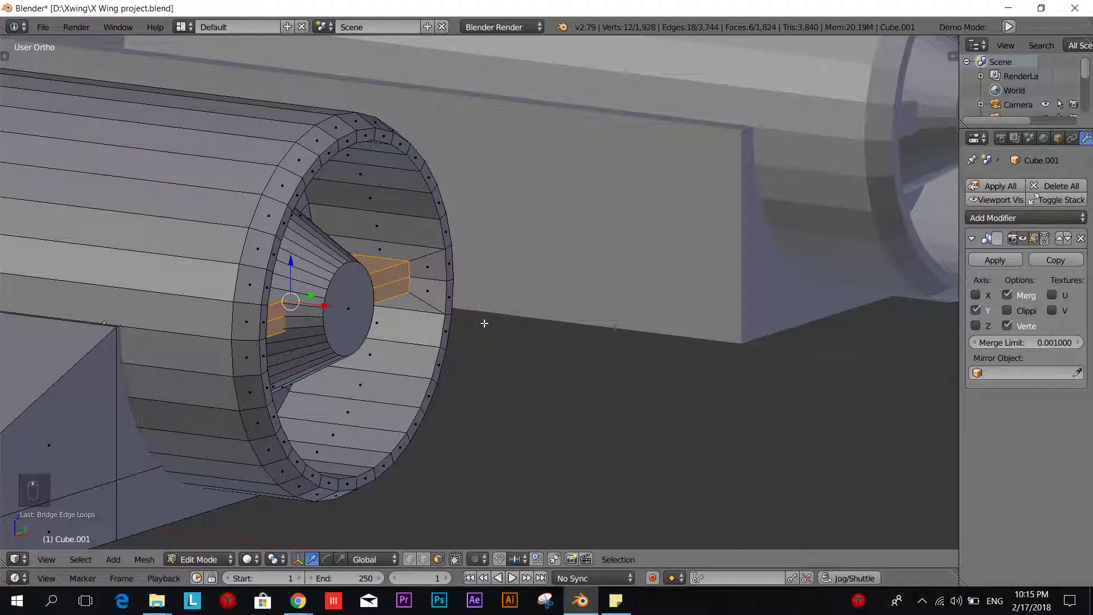
scroll(479, 325, up, 3)
shift+middle_drag(353, 338, 431, 314)
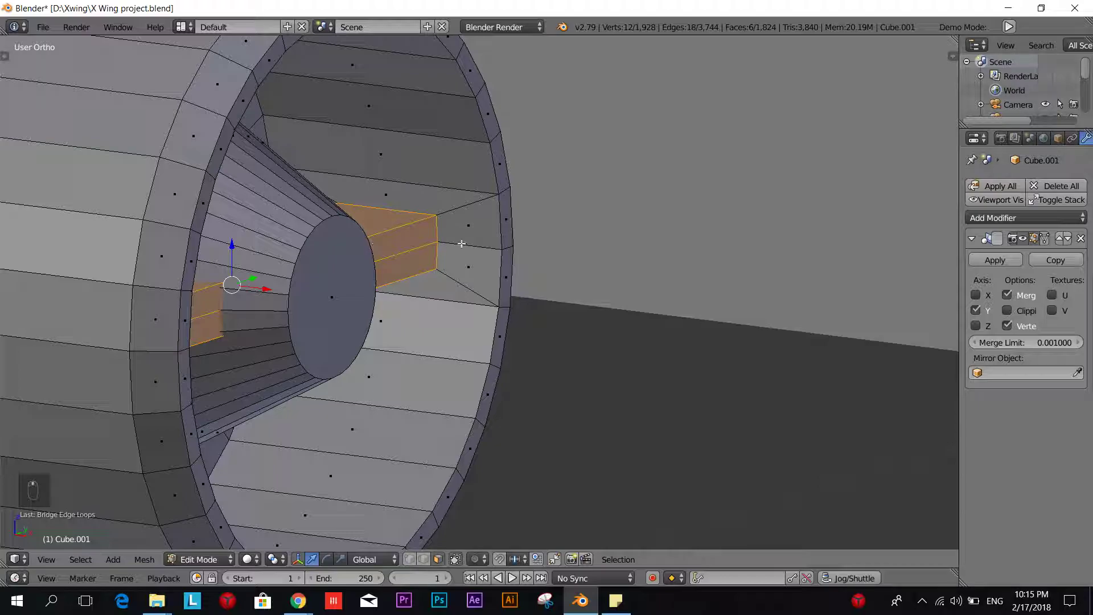
middle_drag(497, 272, 509, 208)
middle_drag(476, 312, 544, 243)
key(g)
key(g)
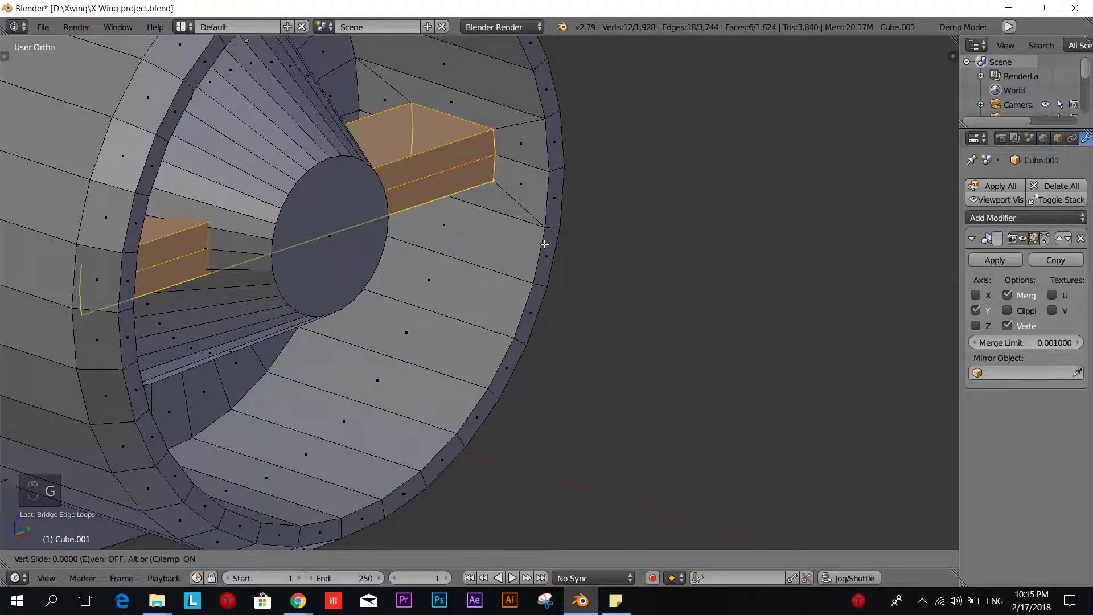
right_click(544, 243)
- Move the crossbar about 0.035 along the global X axis toward the intake's opening, in front of the cone's end disc
key(g)
key(x)
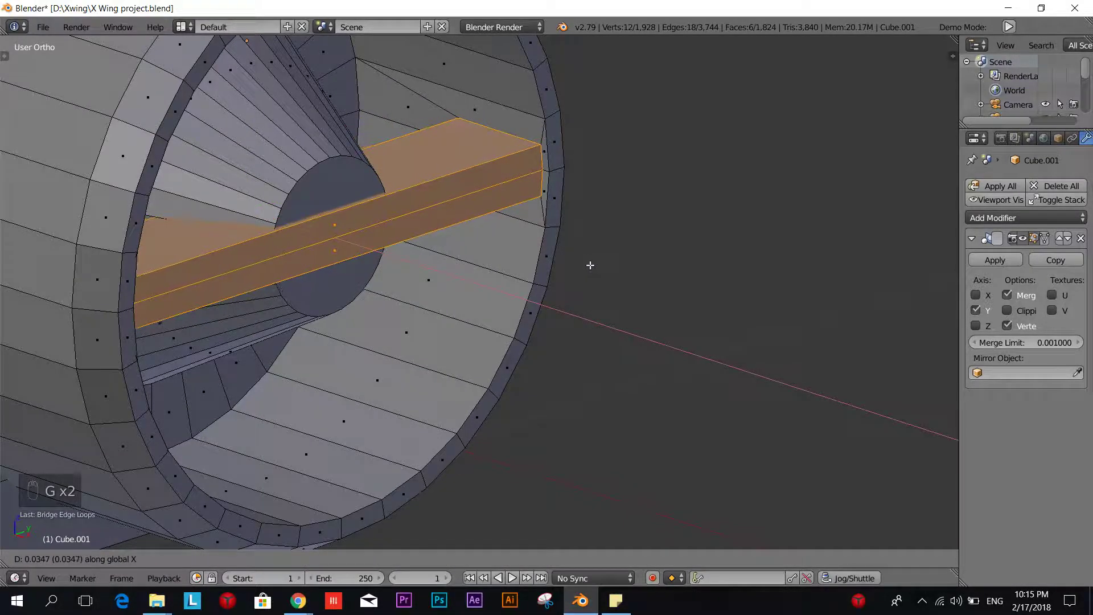
click(591, 265)
middle_drag(543, 280, 325, 285)
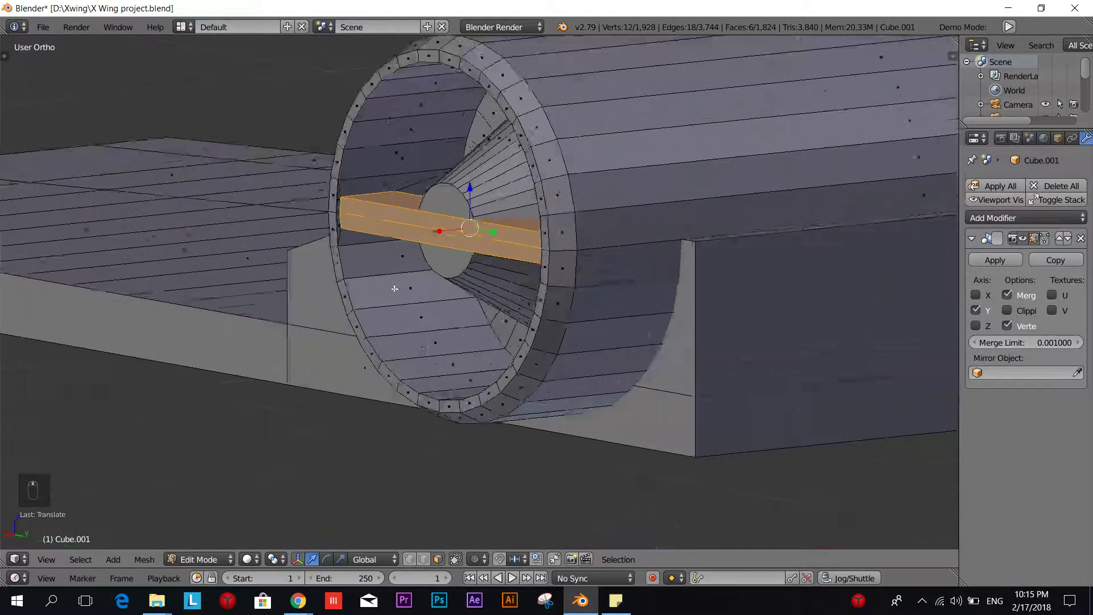
- Extrude the cone's end disc slightly forward and scale it to about 0.58, using the reference photo as a guide
key(alt+Tab)
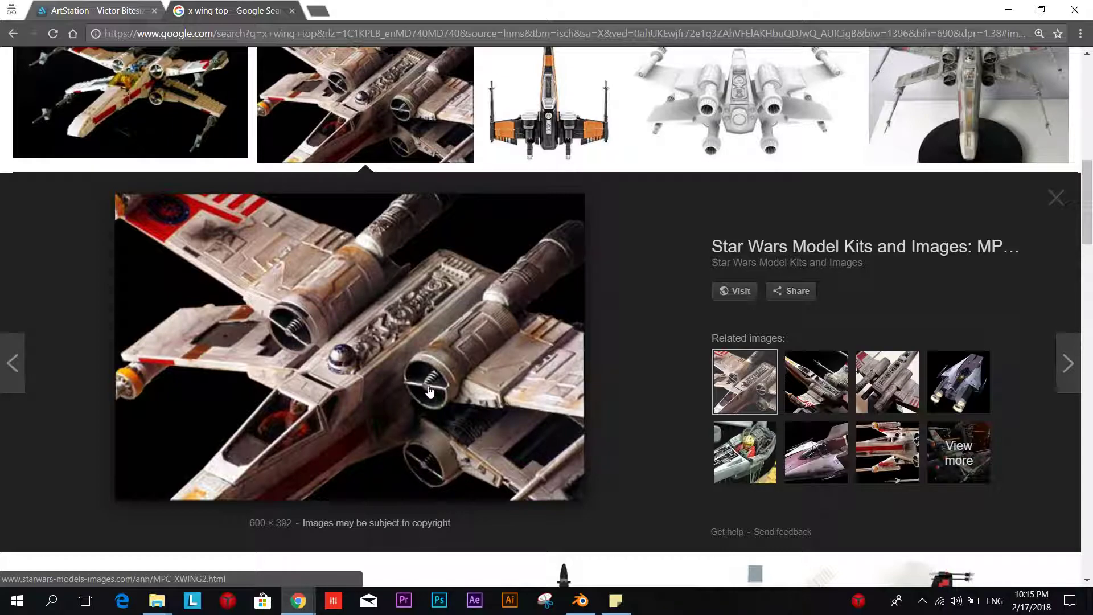
key(alt+Tab)
right_click(470, 171)
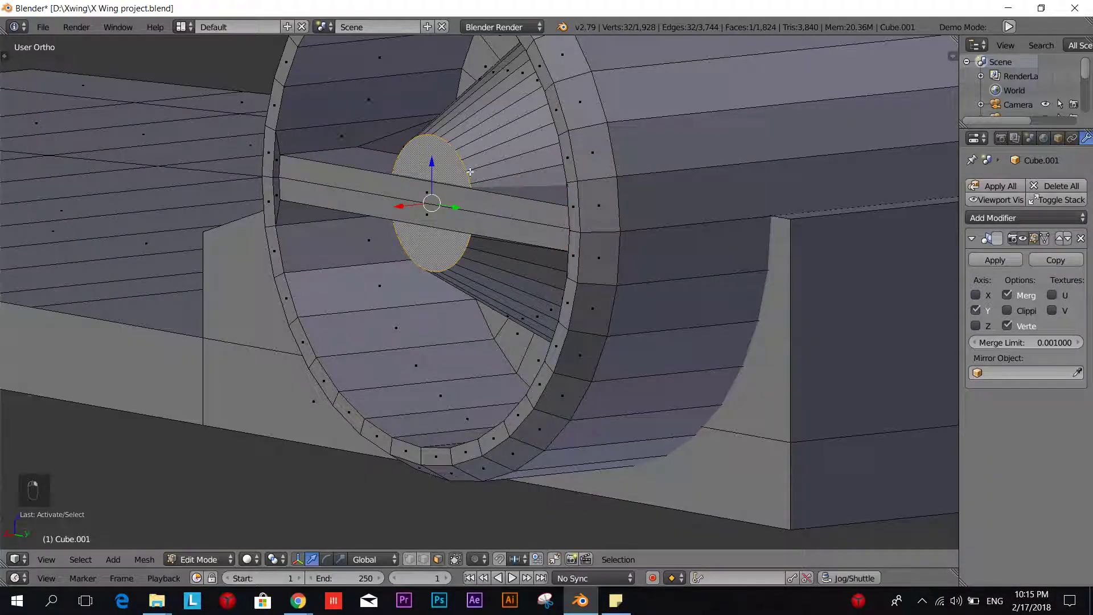
key(e)
click(542, 188)
key(s)
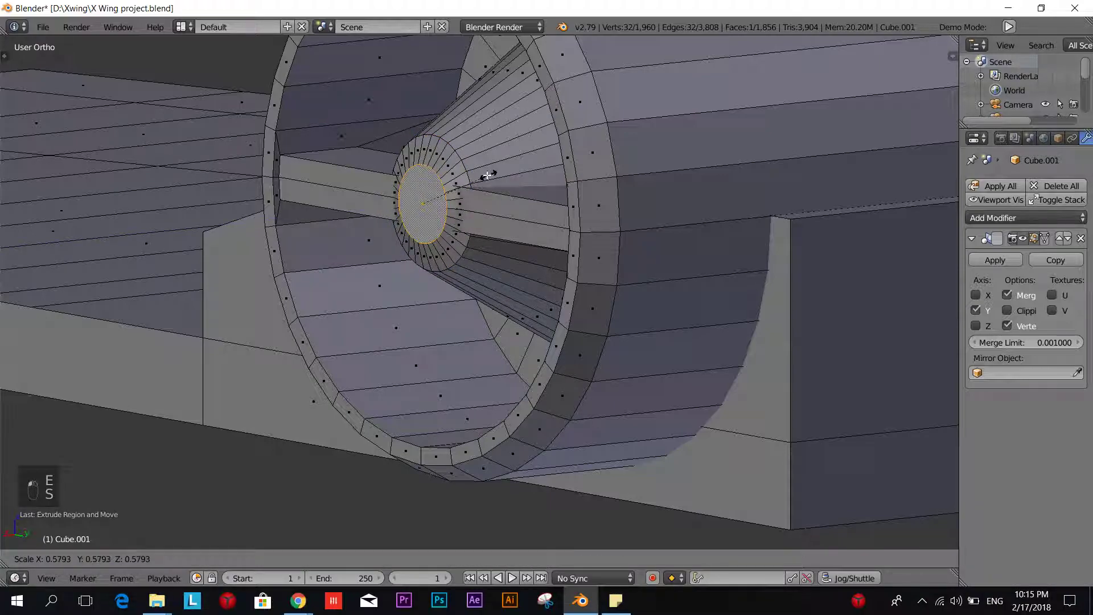
click(488, 176)
- Extrude the smaller disc about 0.009 through the crossbar, scale it down slightly to finish the hub, and return to Object Mode
key(w)
key(e)
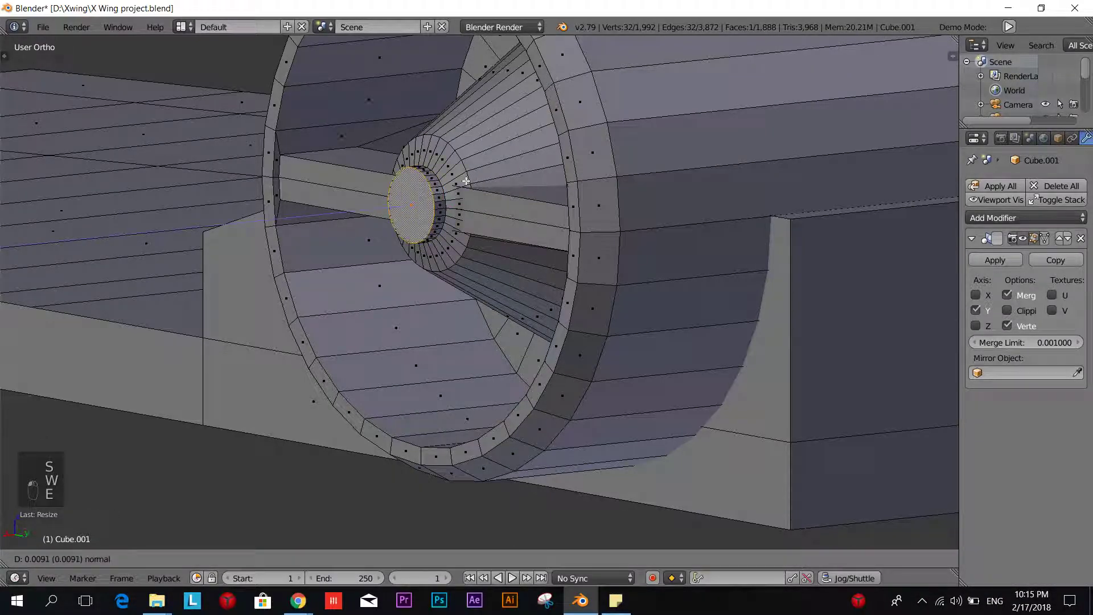
click(464, 180)
key(s)
click(445, 177)
key(Tab)
- Compare the intake's hub and crossbar with the browser photos, including the X - Wing 3D Top Detail render
click(274, 180)
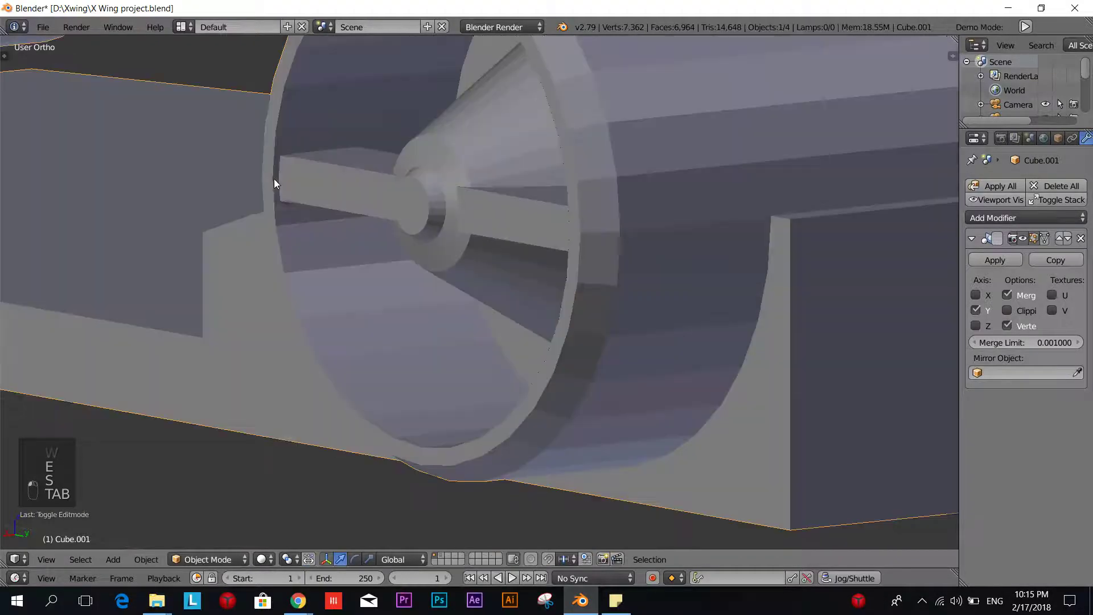
middle_drag(274, 179, 311, 178)
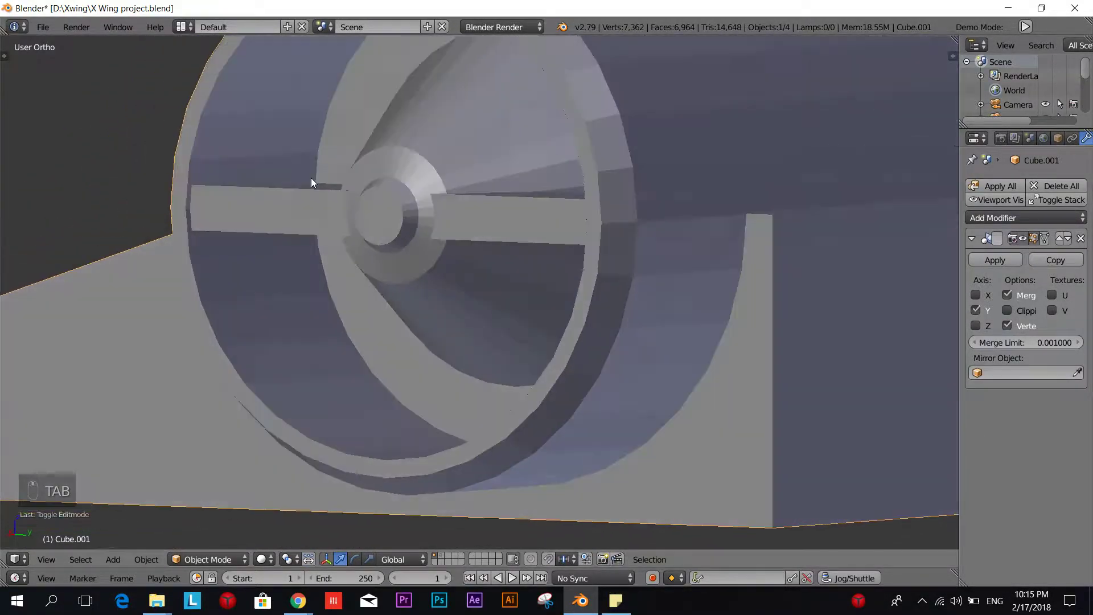
scroll(310, 177, down, 4)
scroll(301, 233, up, 4)
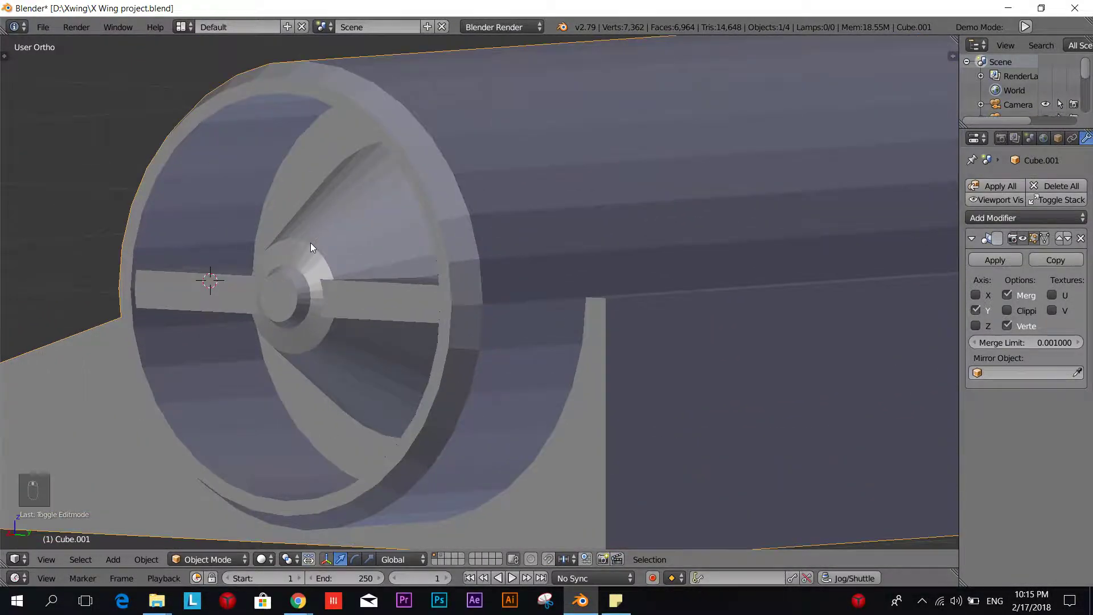
key(alt+Tab)
key(alt+Tab)
key(alt+Tab)
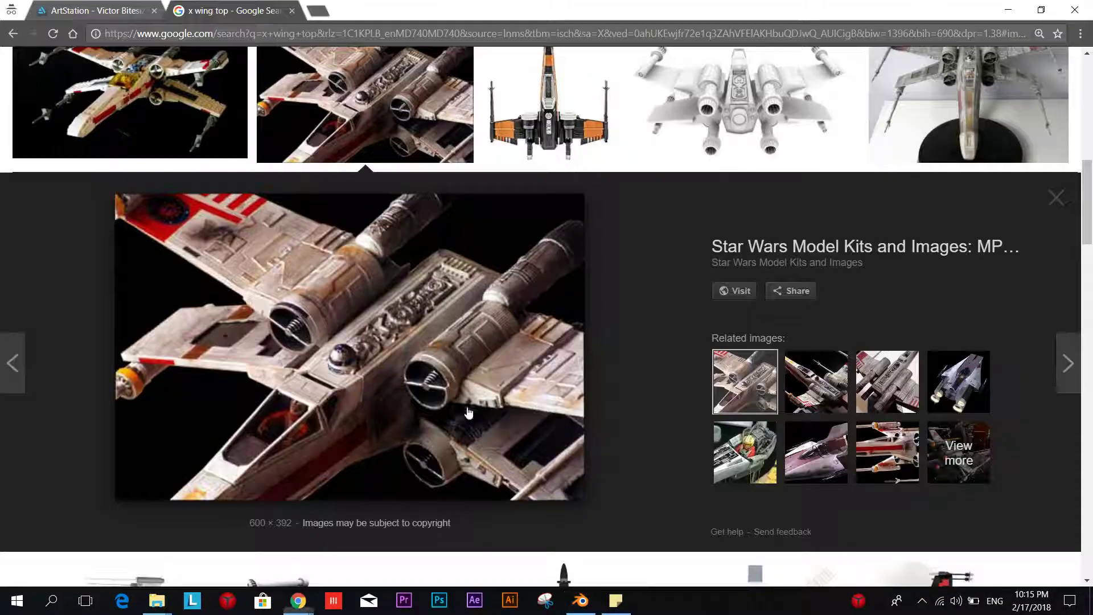
scroll(410, 334, down, 5)
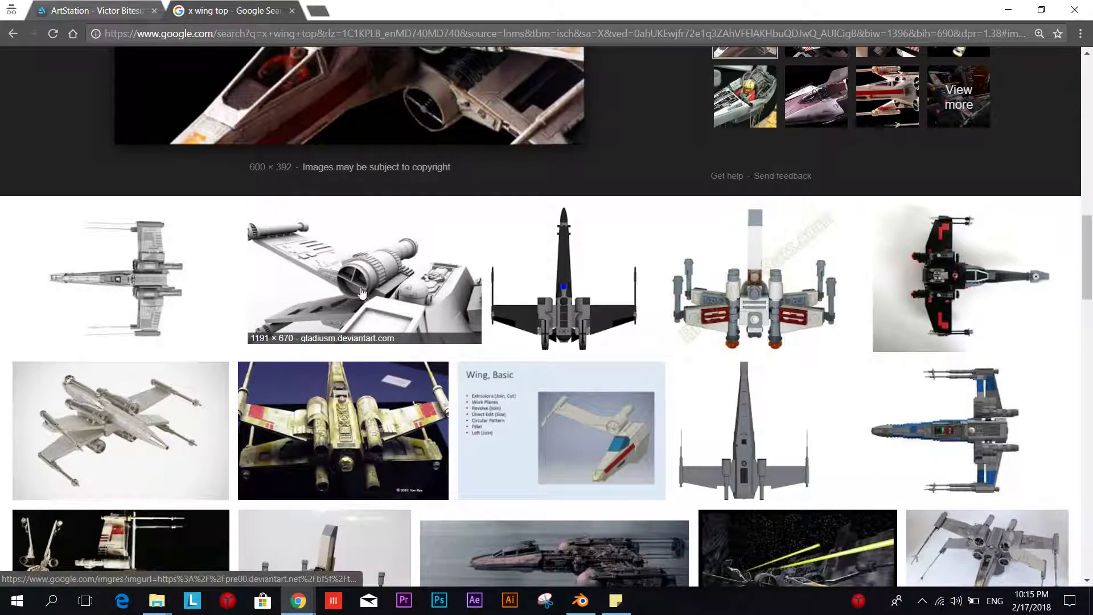
click(362, 293)
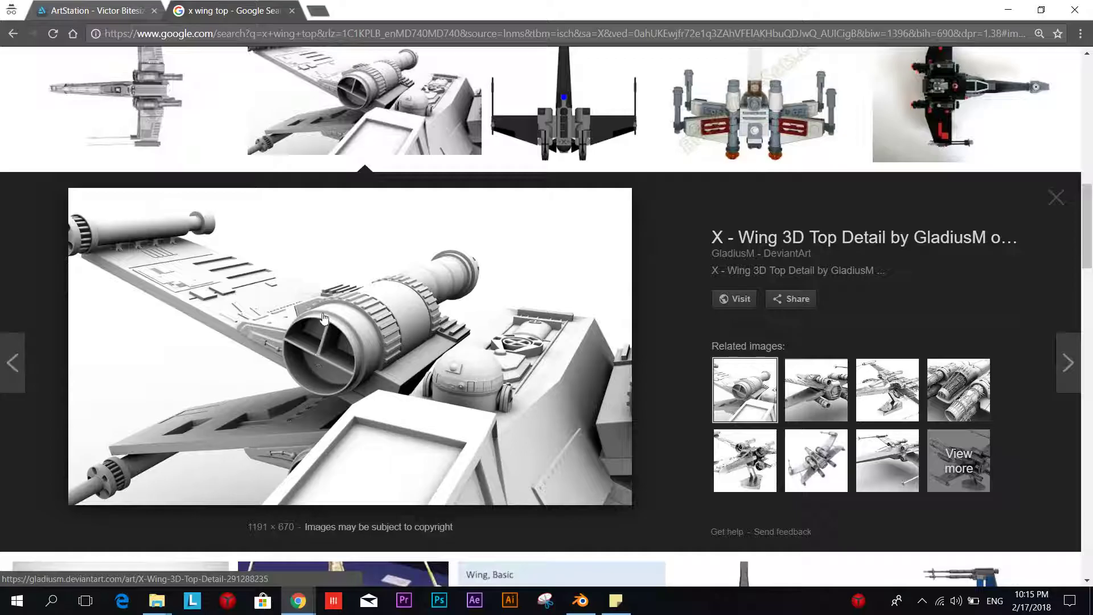
key(alt+Tab)
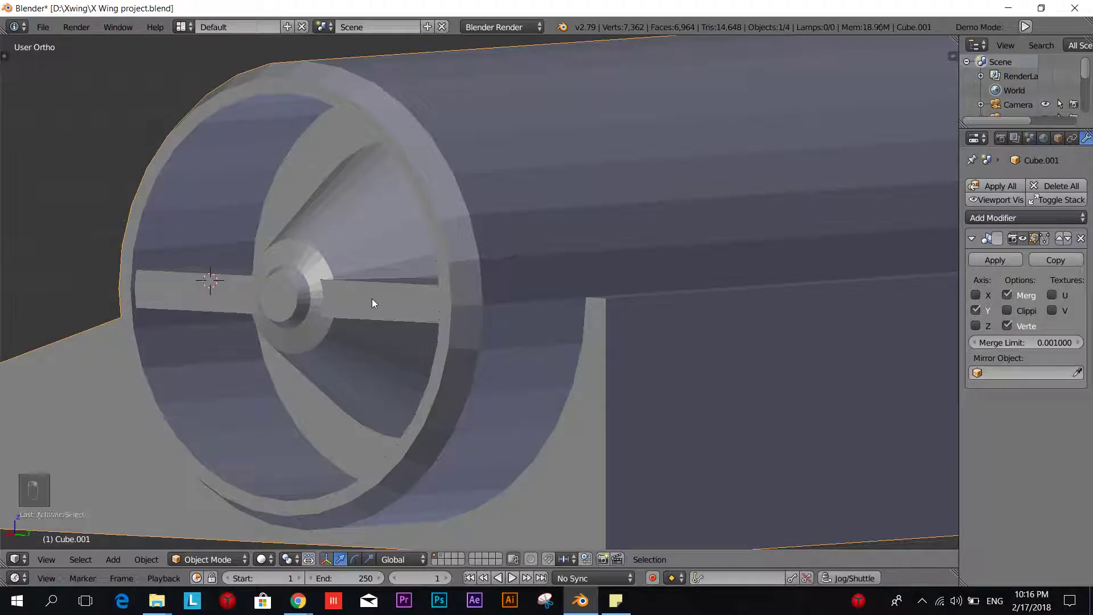
- Cut two edge loops across the crossbar and scale them together along the global Y axis, close to its centre
key(Tab)
click(481, 302)
middle_drag(325, 363, 383, 378)
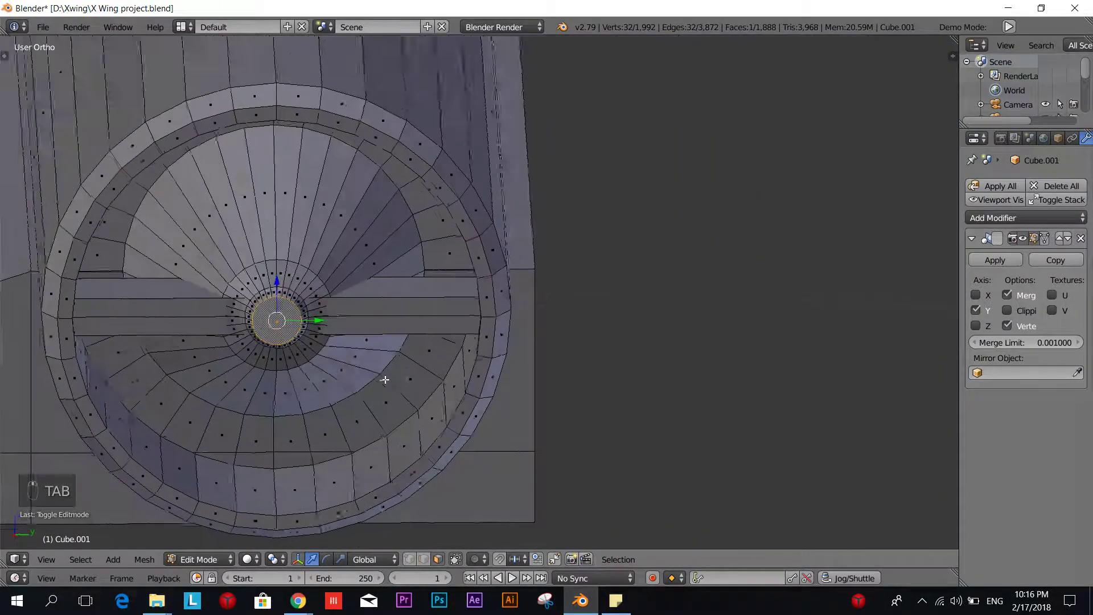
scroll(373, 360, up, 2)
key(ctrl+r)
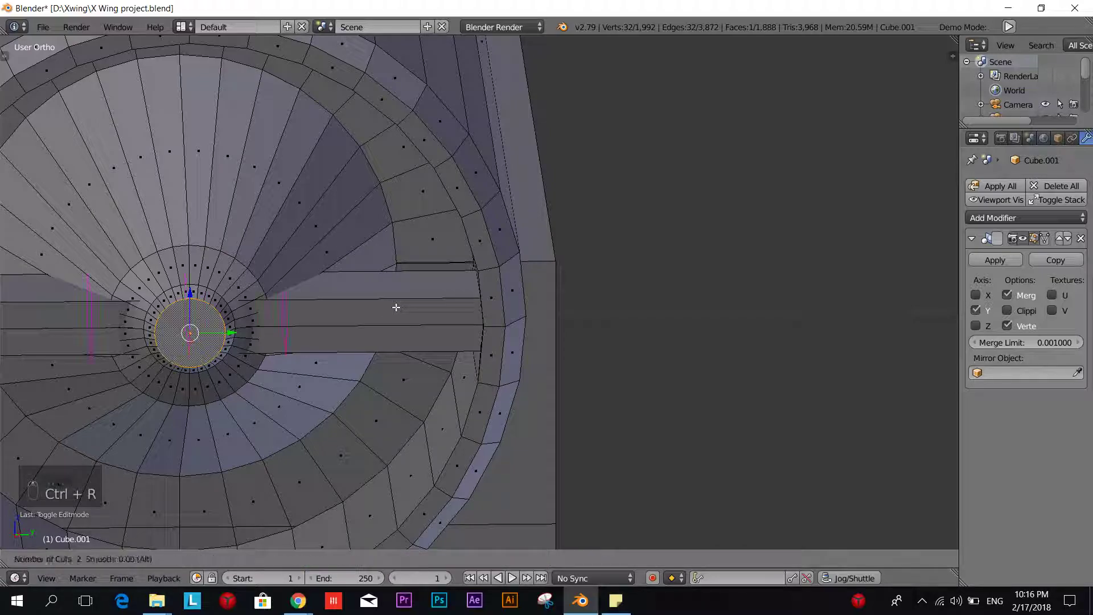
click(396, 306)
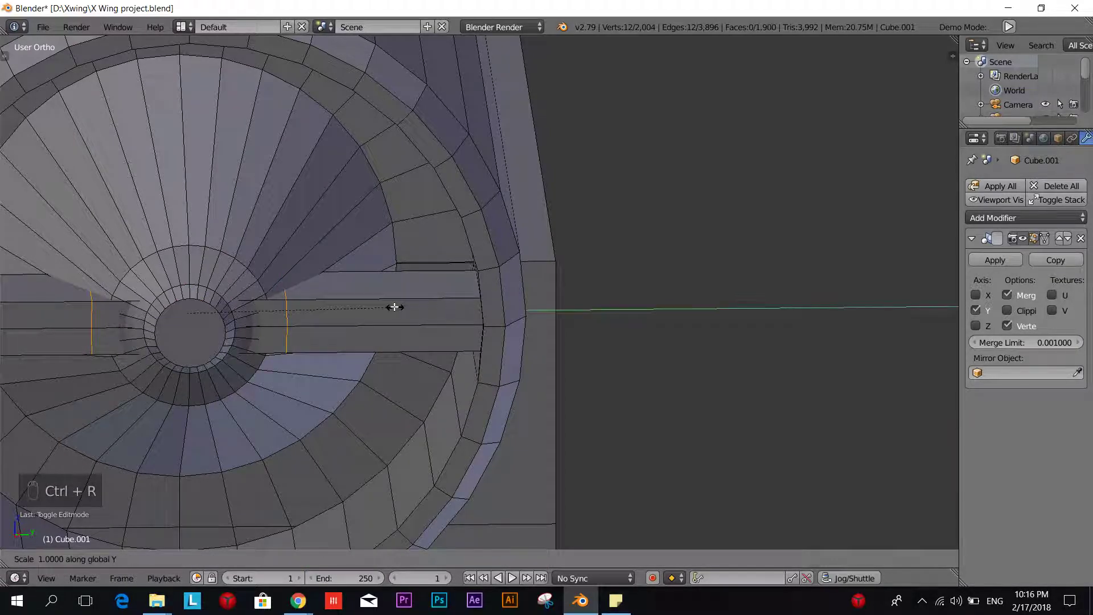
click(283, 305)
key(KP_Decimal)
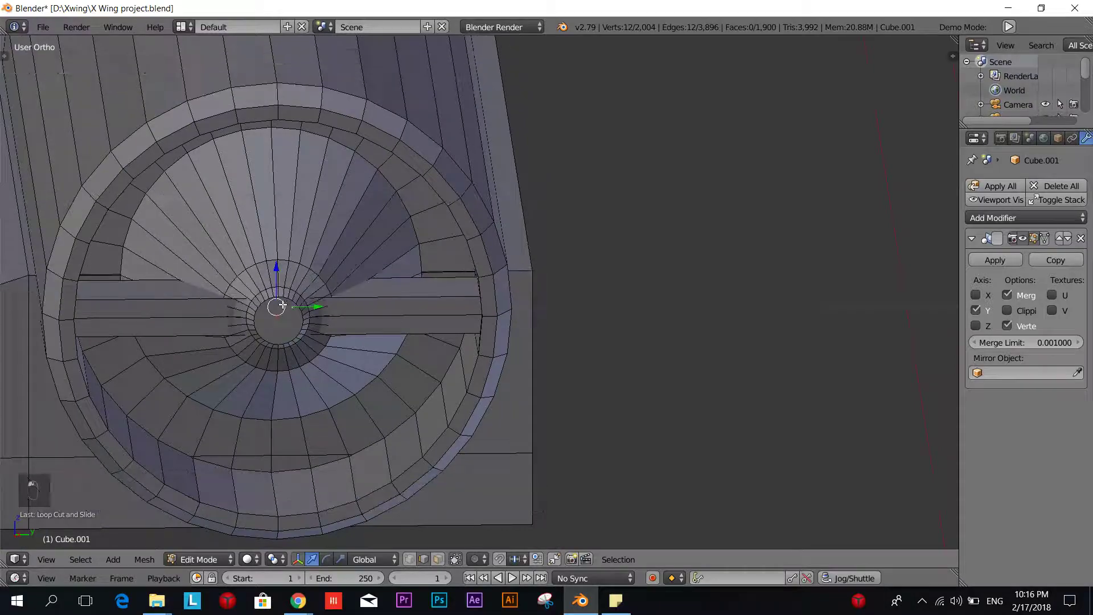
- Allow selection of hidden geometry, switch to face selection, and select the top face of the crossbar's short middle section
click(455, 559)
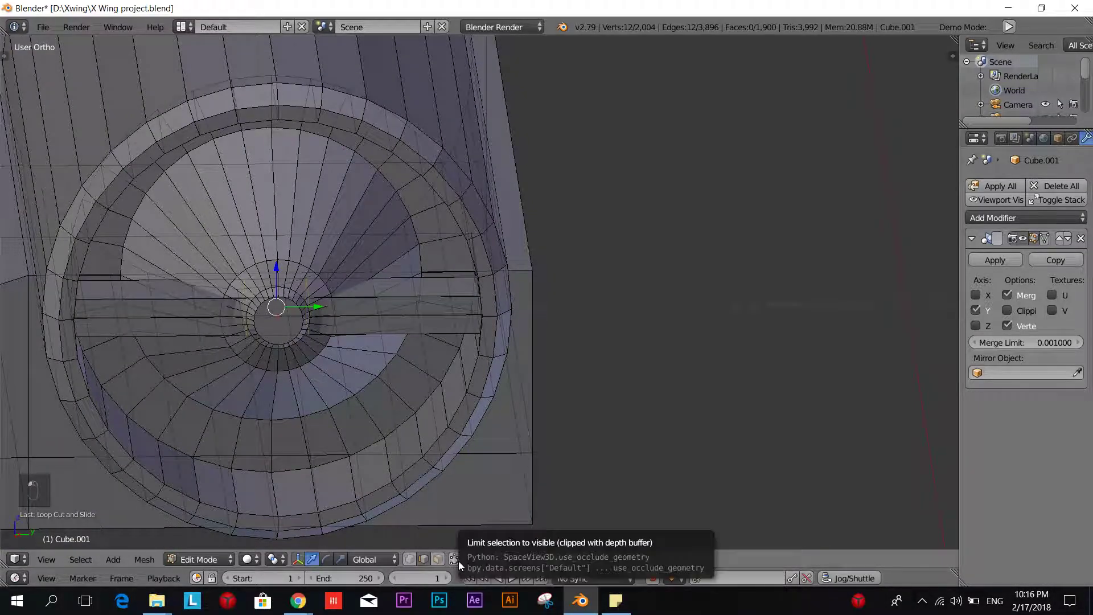
click(438, 560)
click(439, 560)
scroll(351, 473, up, 4)
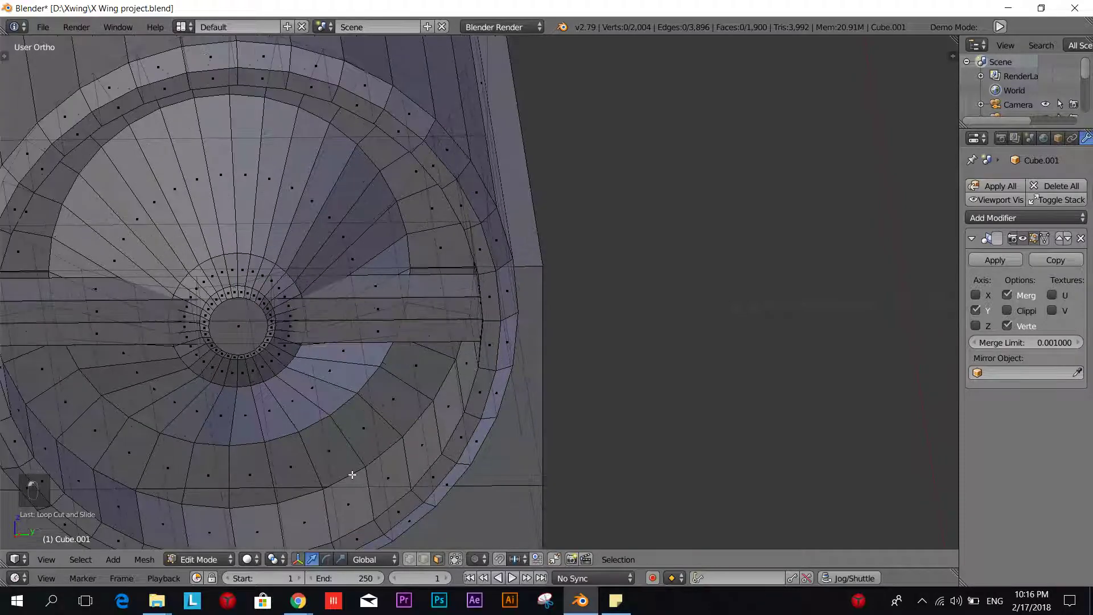
middle_drag(295, 466, 372, 480)
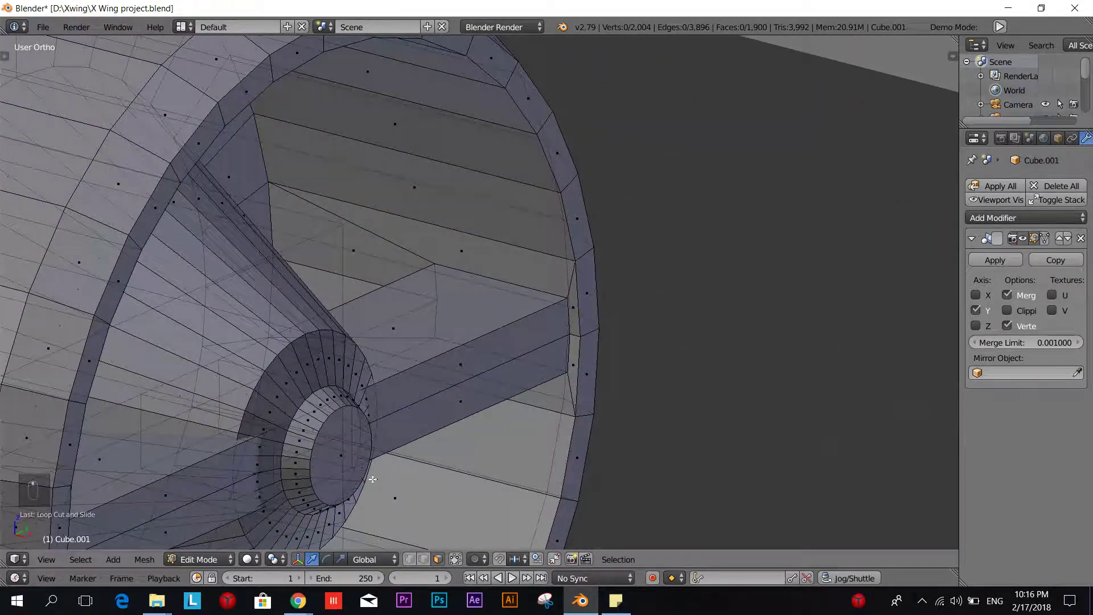
right_click(257, 401)
middle_drag(262, 427, 234, 411)
middle_drag(304, 406, 294, 329)
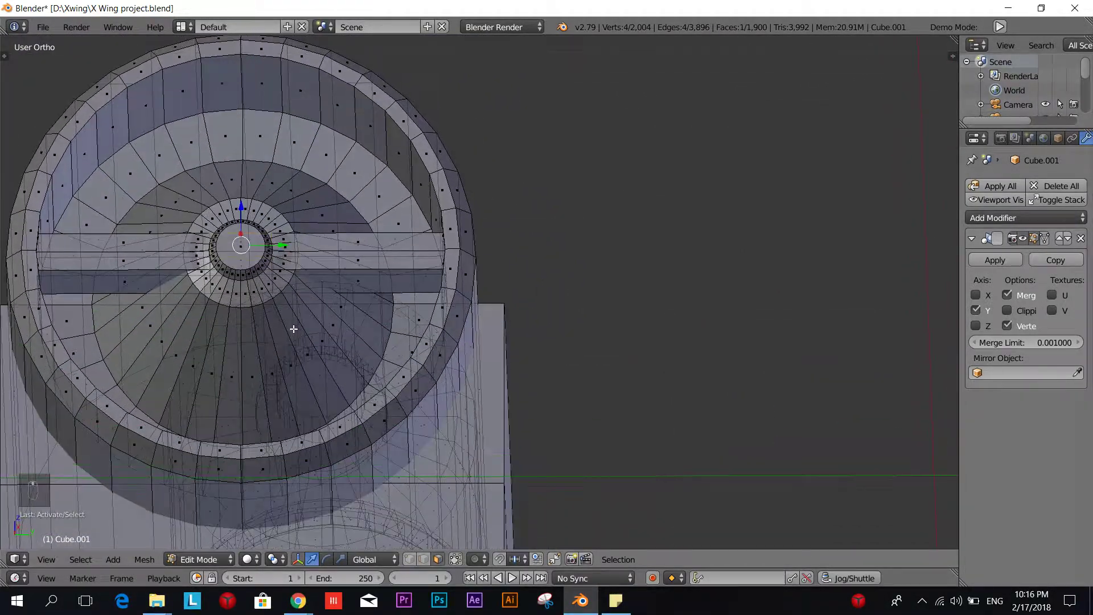
key(e)
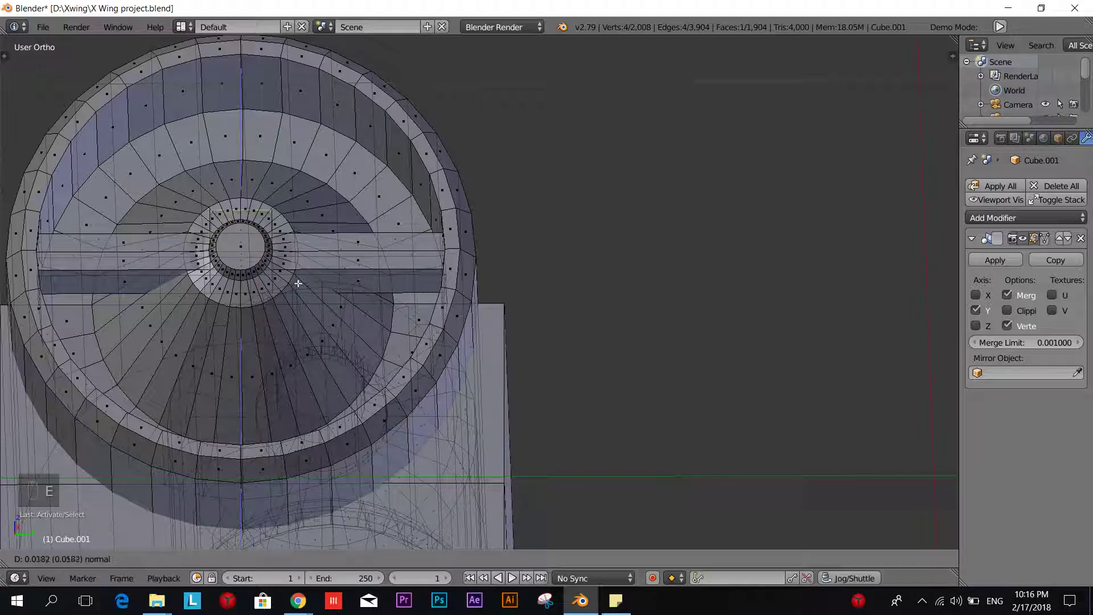
right_click(301, 142)
middle_drag(302, 143, 300, 251)
key(ctrl+z)
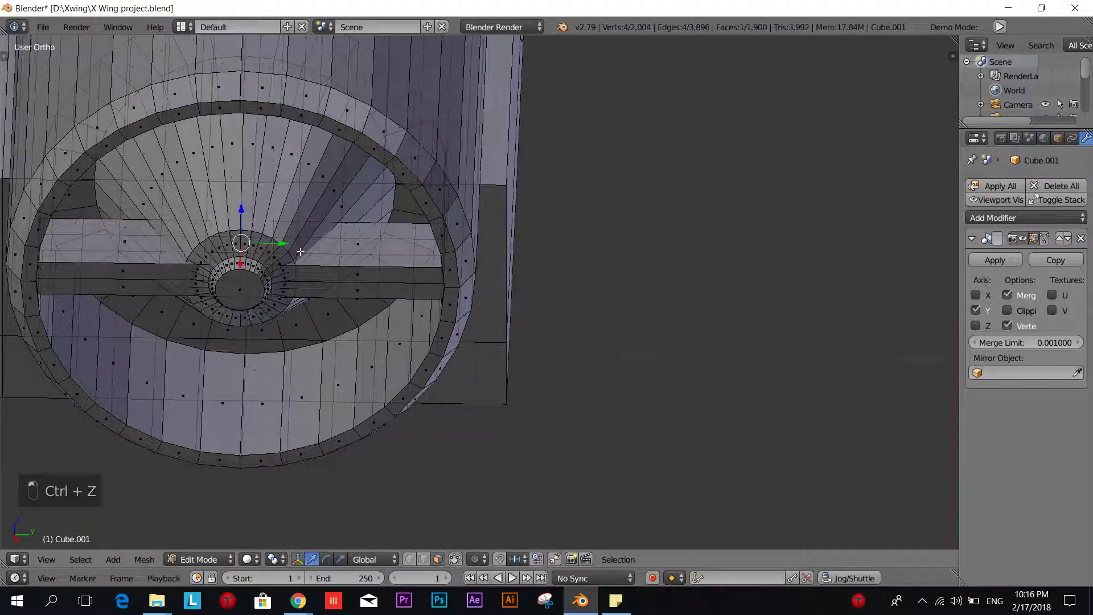
- Scale the crossbar's selected top middle face to about 0.4 along the global Y axis
key(s)
right_click(402, 242)
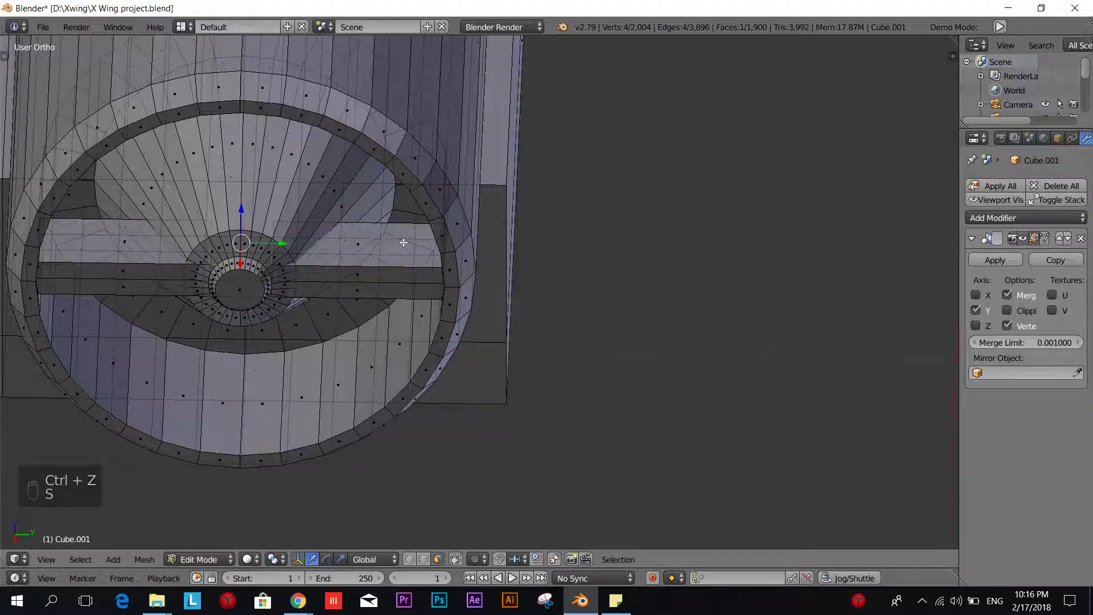
key(s)
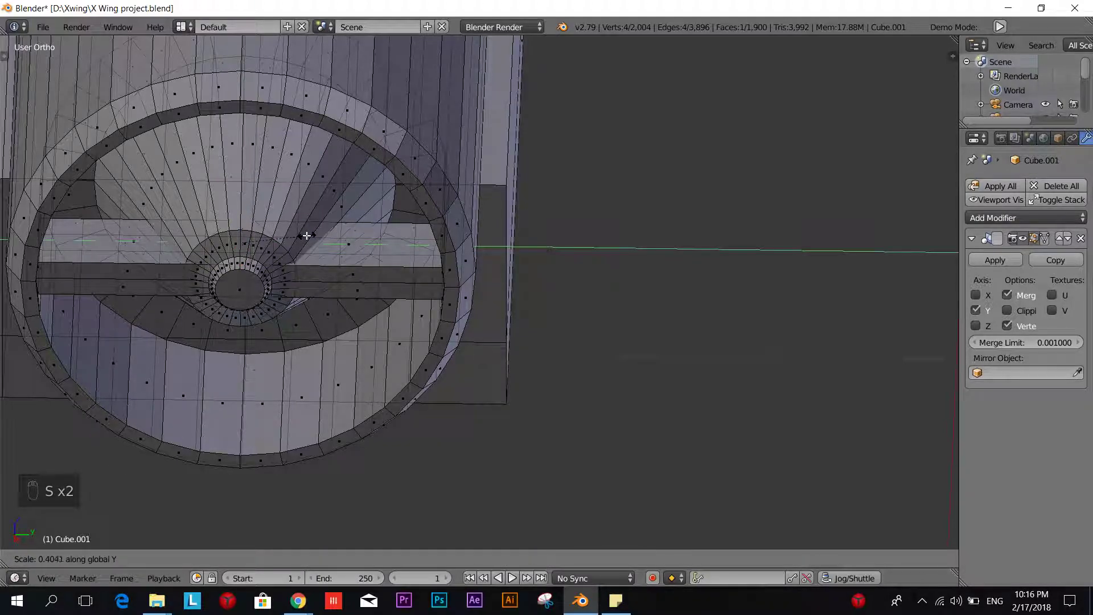
click(301, 234)
- Extrude the narrowed face up to the intake's upper rim as a vertical bar and lower its end about 0.01 along global Z
middle_drag(298, 239, 302, 154)
key(e)
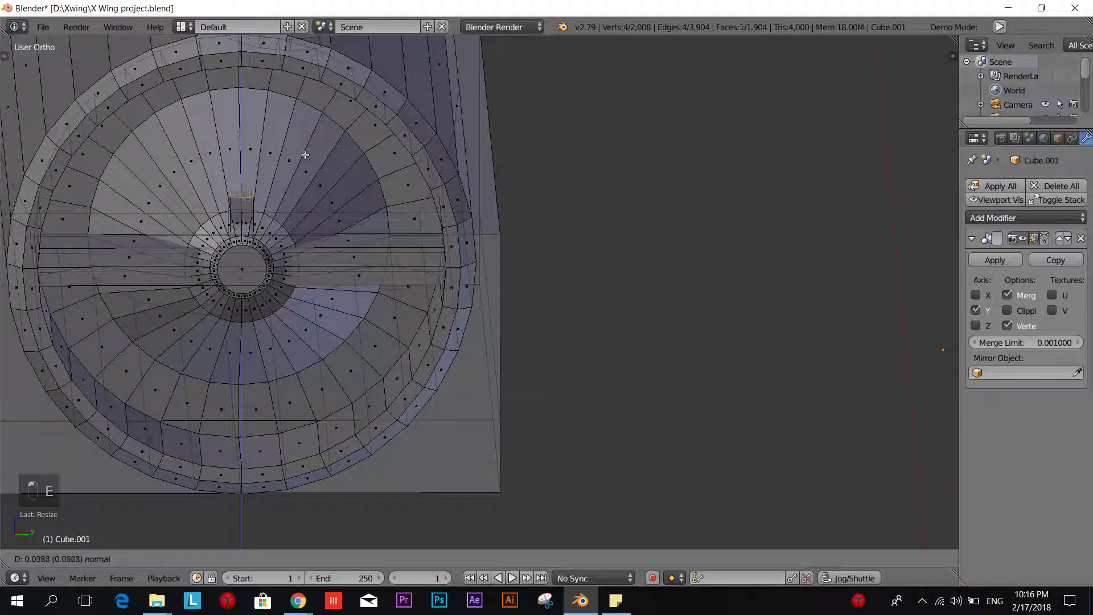
click(302, 530)
middle_drag(303, 529, 402, 459)
key(f)
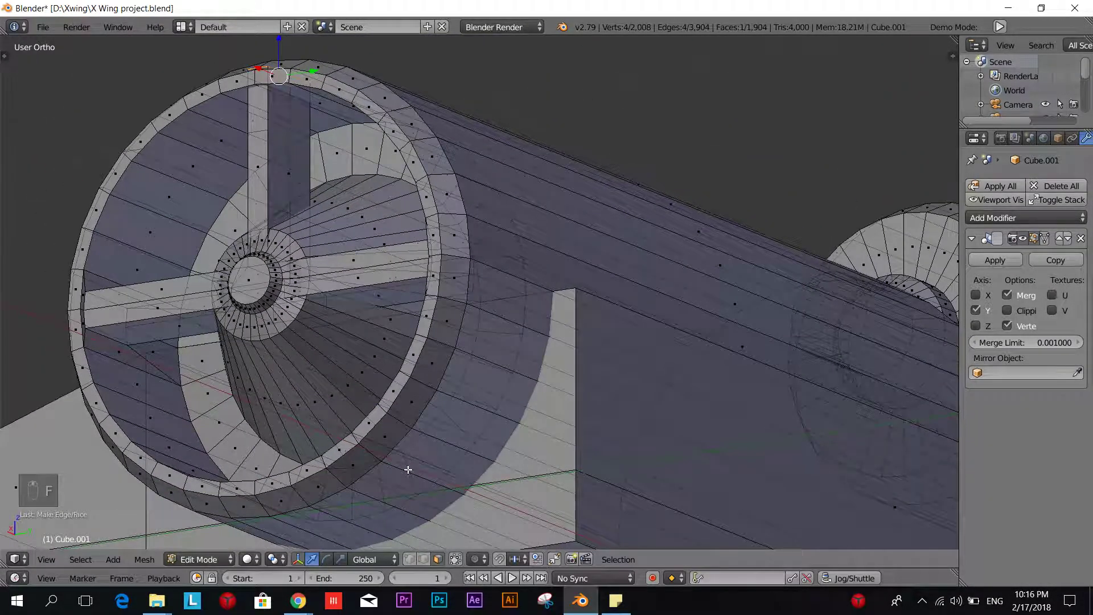
key(g)
key(z)
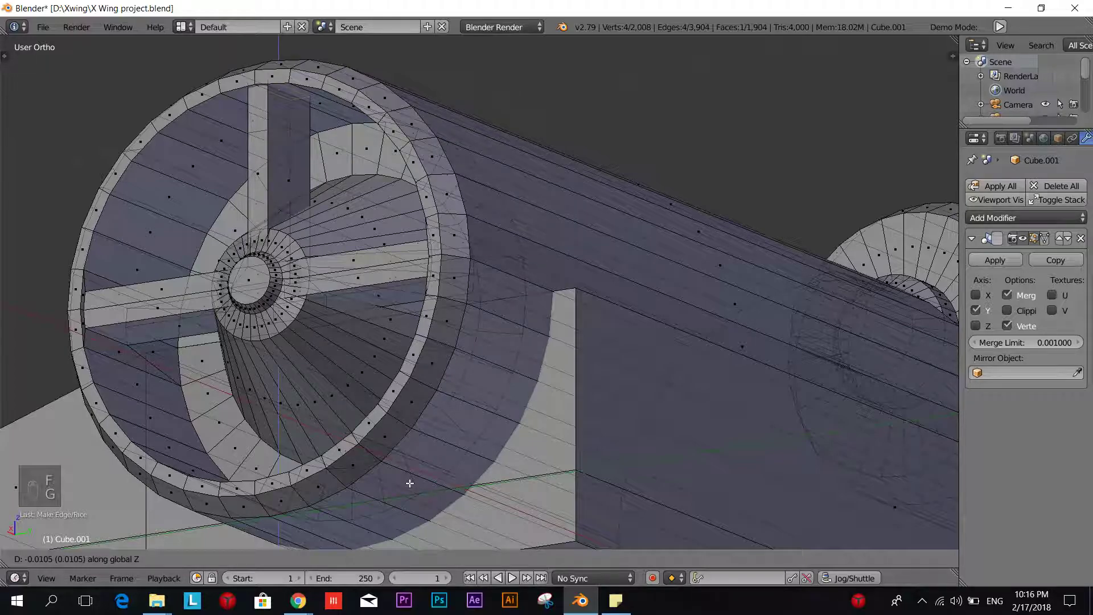
click(410, 482)
- Clear the selection, return to Object Mode and examine the intake's crossing bars on the wing from several angles
key(a)
middle_drag(409, 485, 444, 500)
key(Tab)
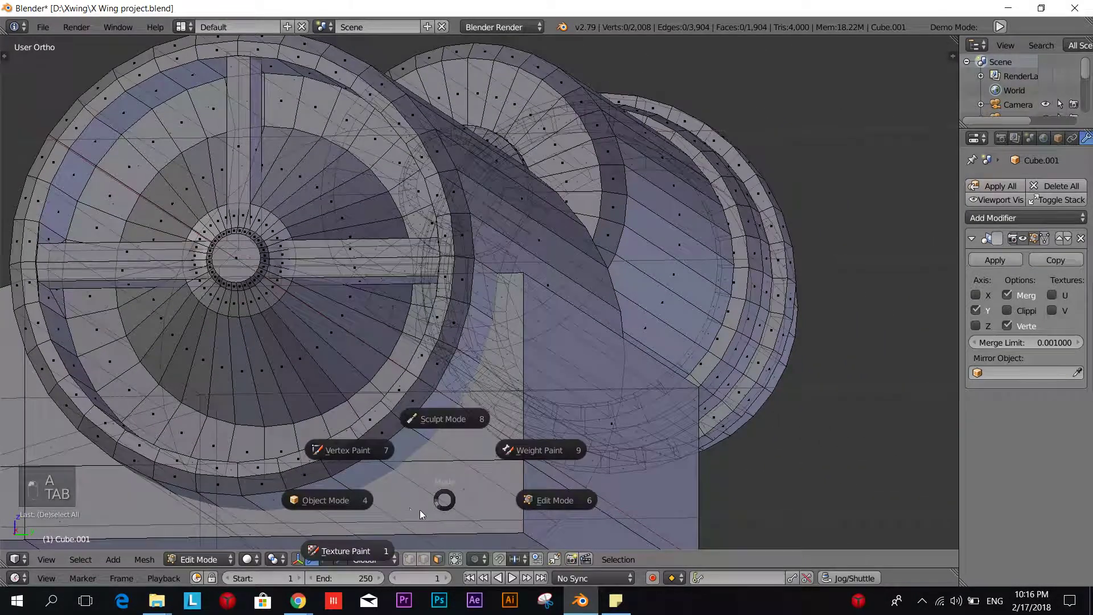
click(351, 499)
scroll(351, 498, down, 3)
middle_drag(351, 498, 380, 495)
scroll(379, 494, up, 3)
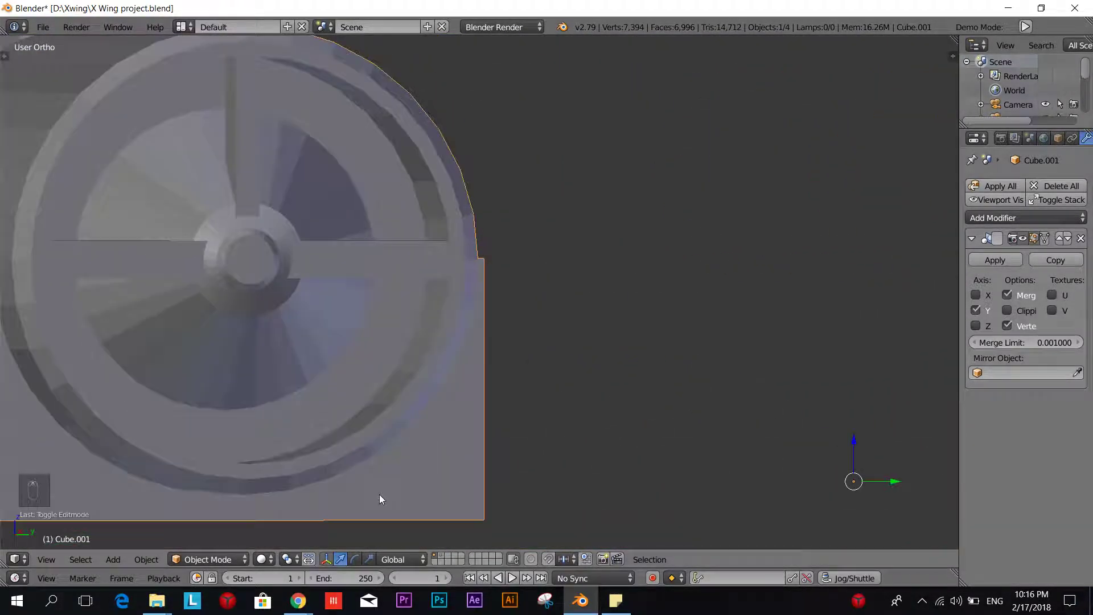
scroll(377, 447, down, 4)
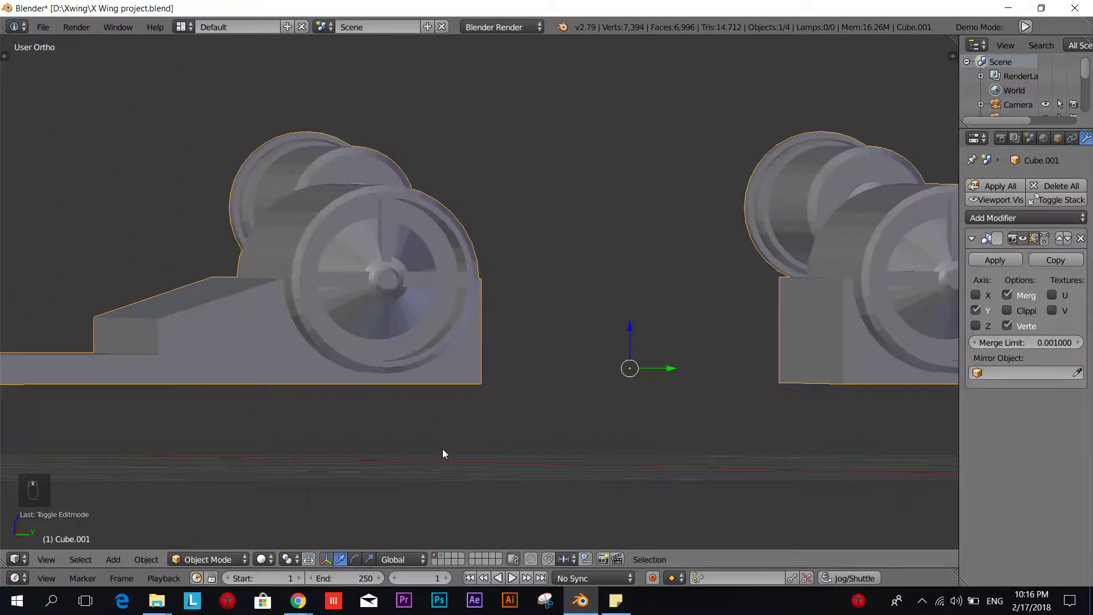
middle_drag(442, 449, 432, 426)
scroll(496, 474, down, 4)
- Switch to the browser, look through the X-wing image results and open the "wing top view clipart black background" render
key(alt+Tab)
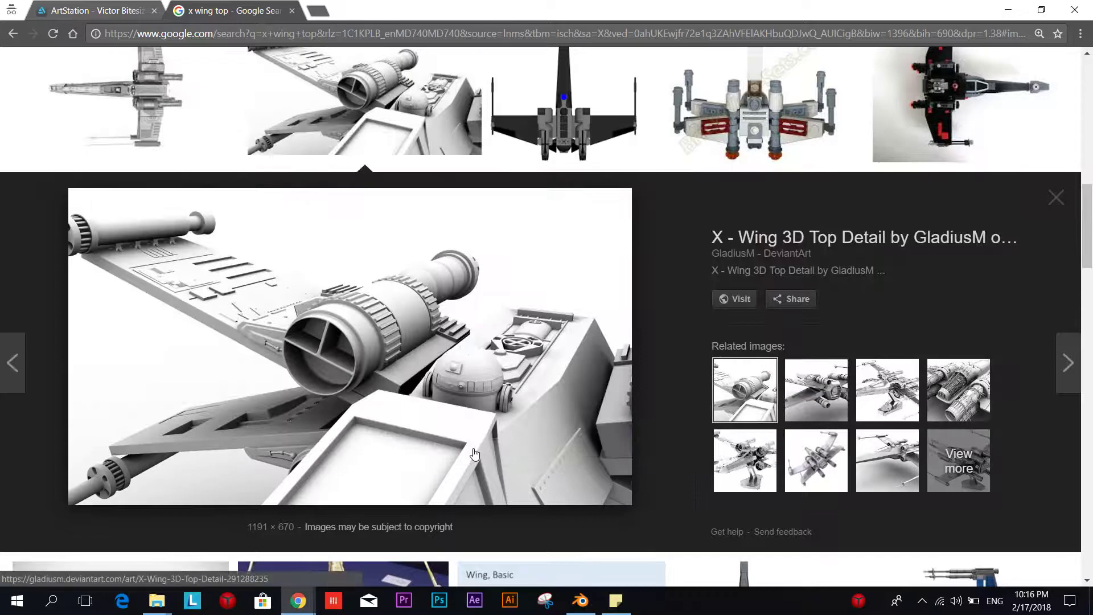
scroll(474, 453, up, 6)
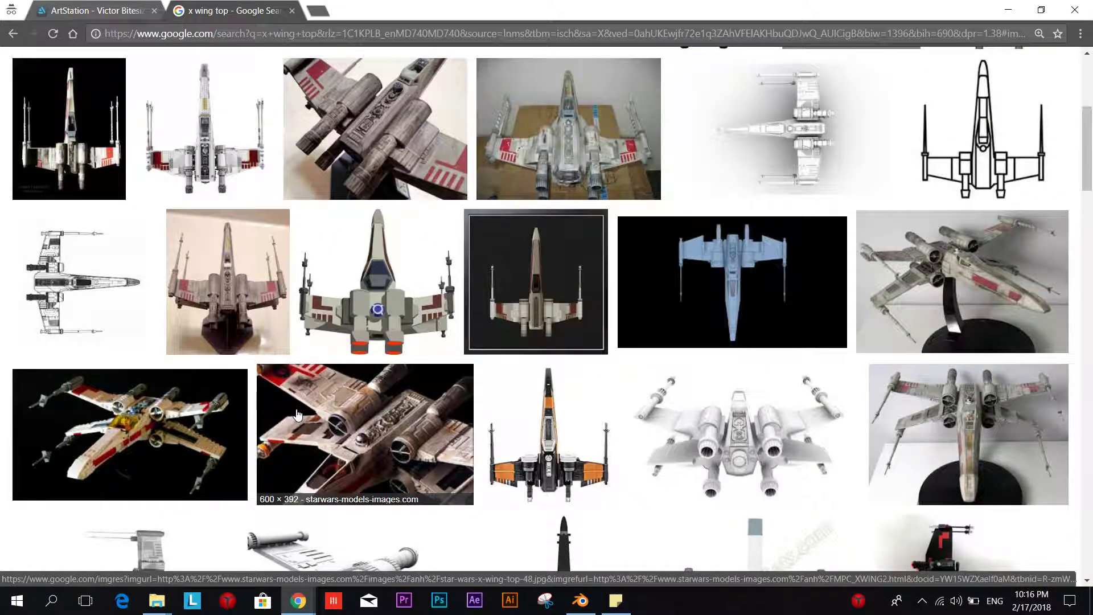
scroll(293, 406, up, 4)
scroll(293, 406, down, 10)
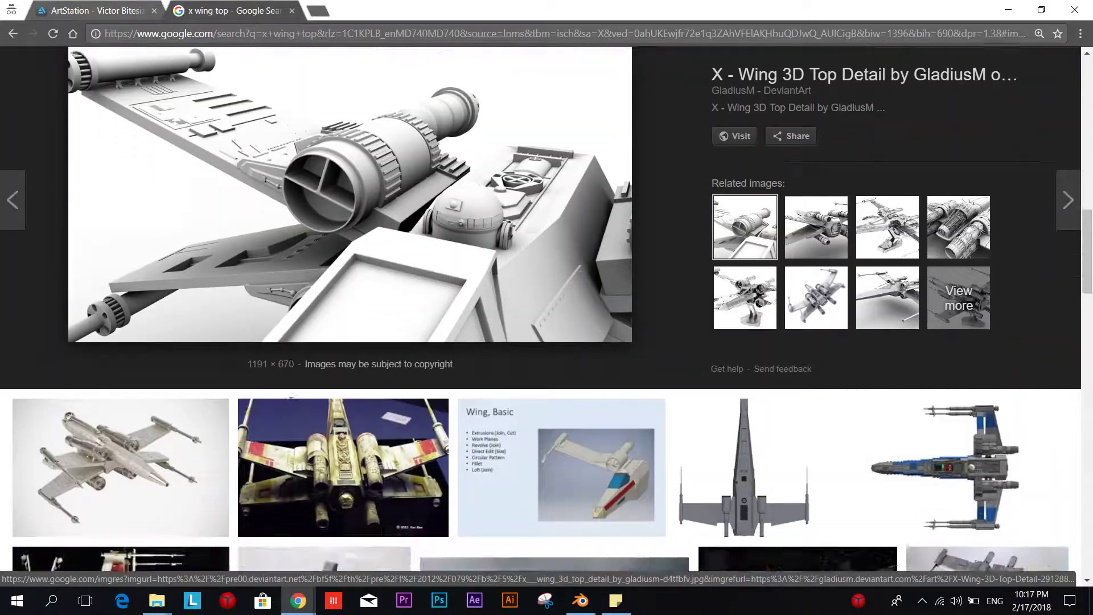
scroll(291, 405, down, 5)
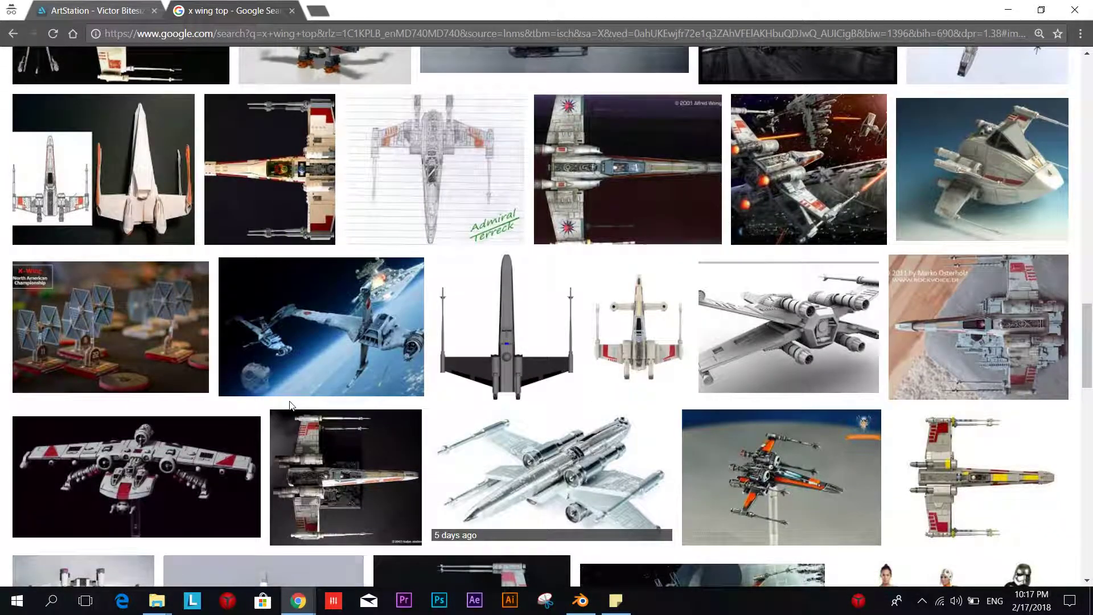
scroll(291, 405, down, 1)
click(789, 256)
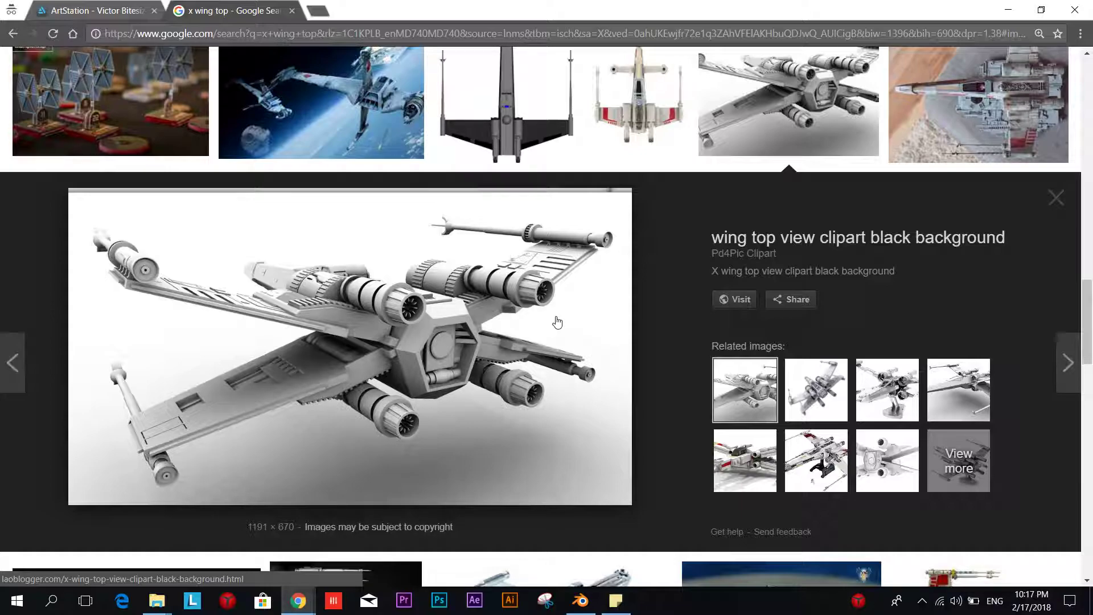
- Switch back to Blender, enter Edit Mode and limit selection to visible geometry
key(alt+Tab)
key(Tab)
click(537, 331)
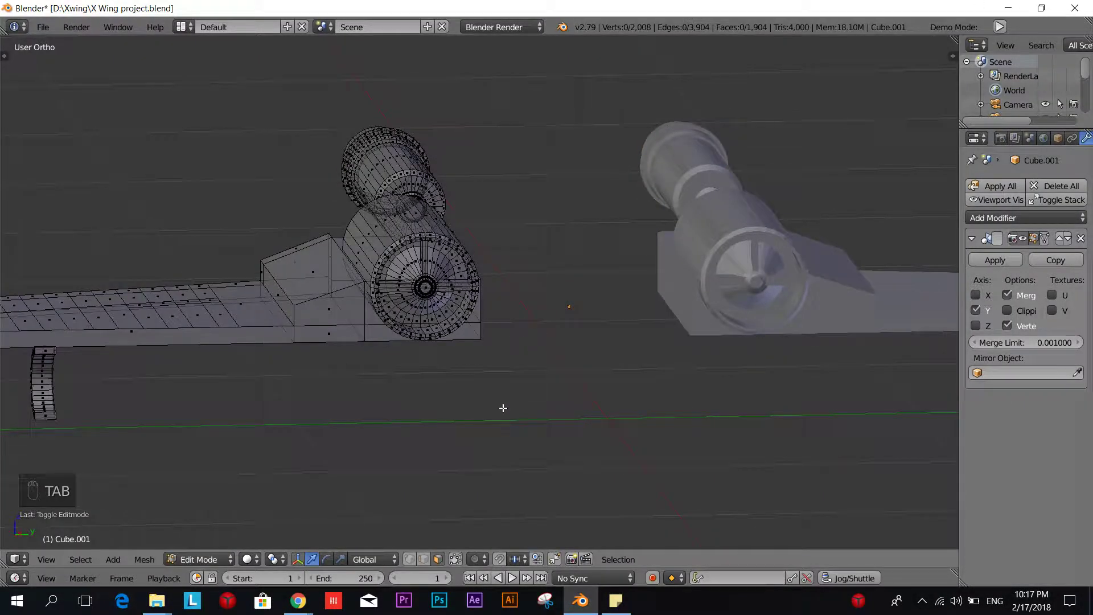
middle_drag(503, 407, 488, 337)
click(455, 558)
shift+middle_drag(486, 511, 423, 428)
- Inset the wing's underside face beneath the engine and extrude it inward about 0.073
right_click(379, 366)
middle_drag(576, 408, 557, 420)
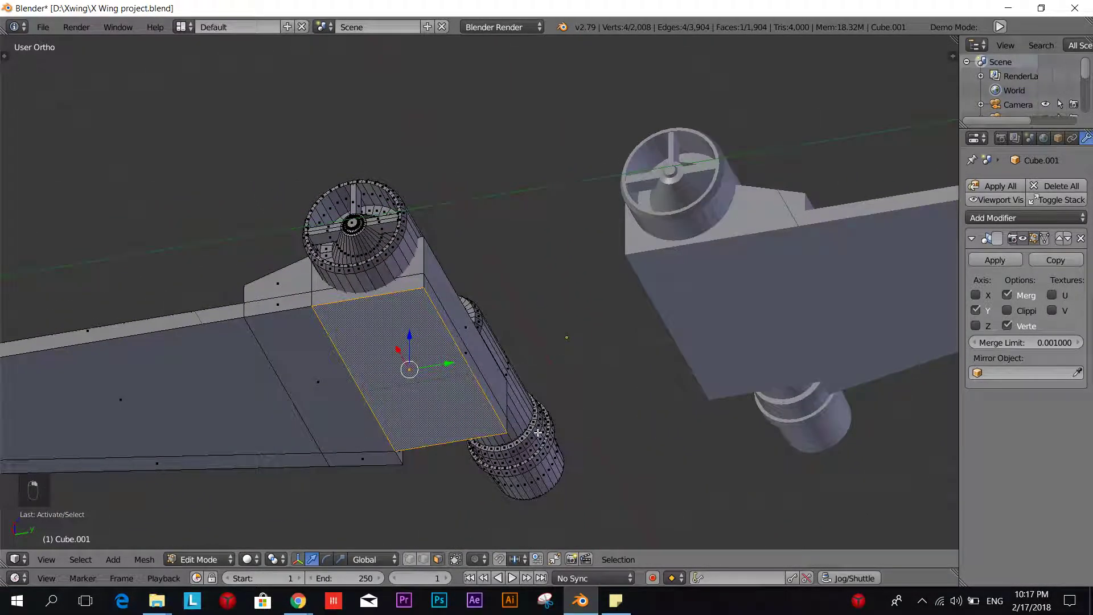
key(i)
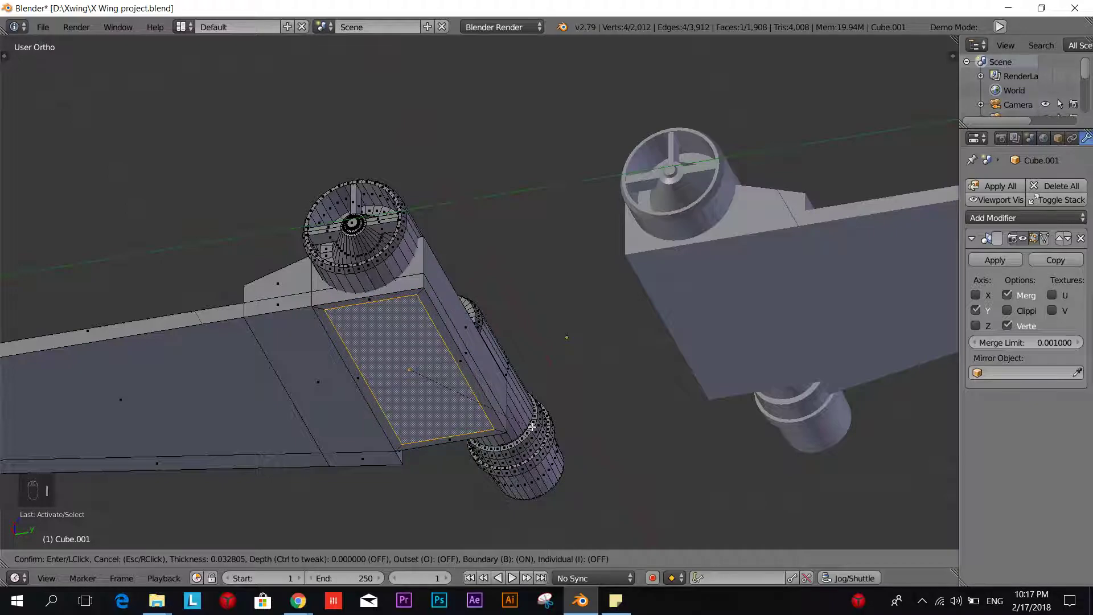
click(491, 489)
key(e)
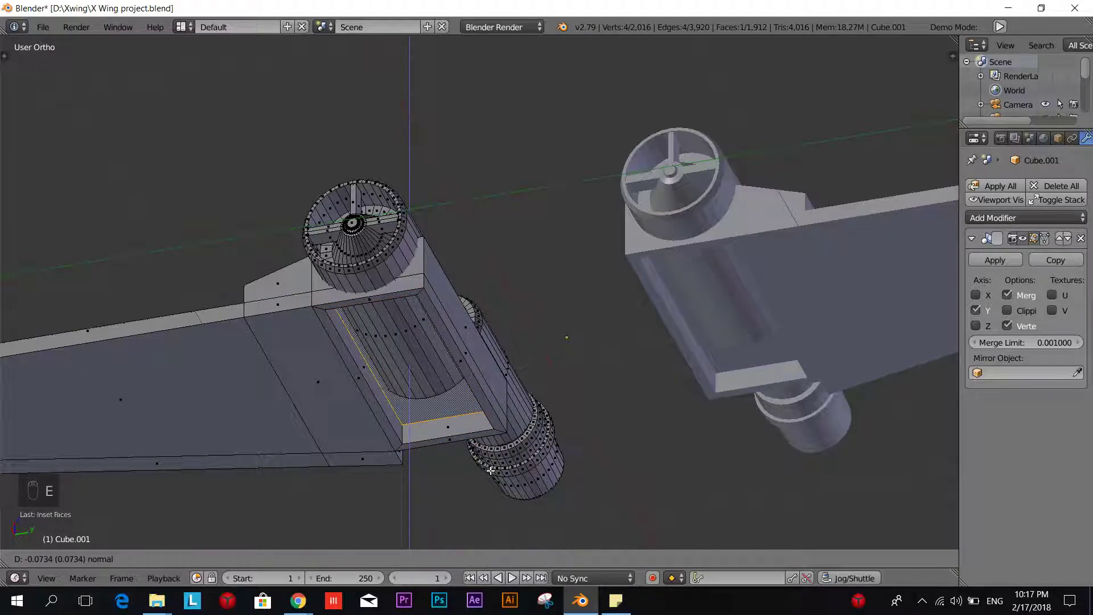
click(490, 470)
- Inset the narrow underside face next to the engine recess and extrude it inward about 0.019
middle_drag(477, 458, 475, 276)
right_click(476, 277)
key(i)
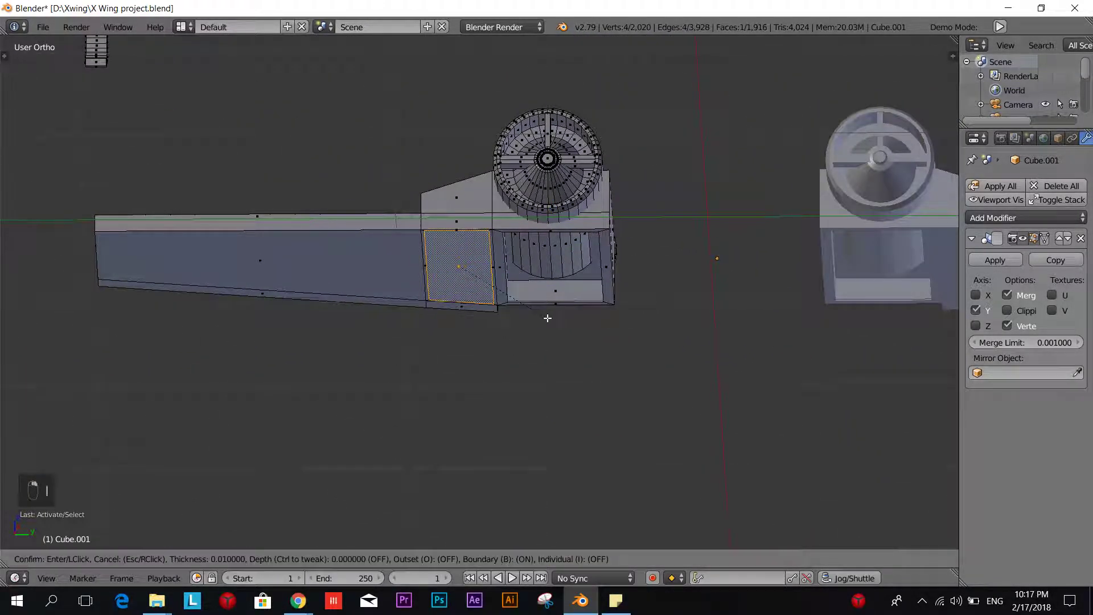
click(539, 314)
key(e)
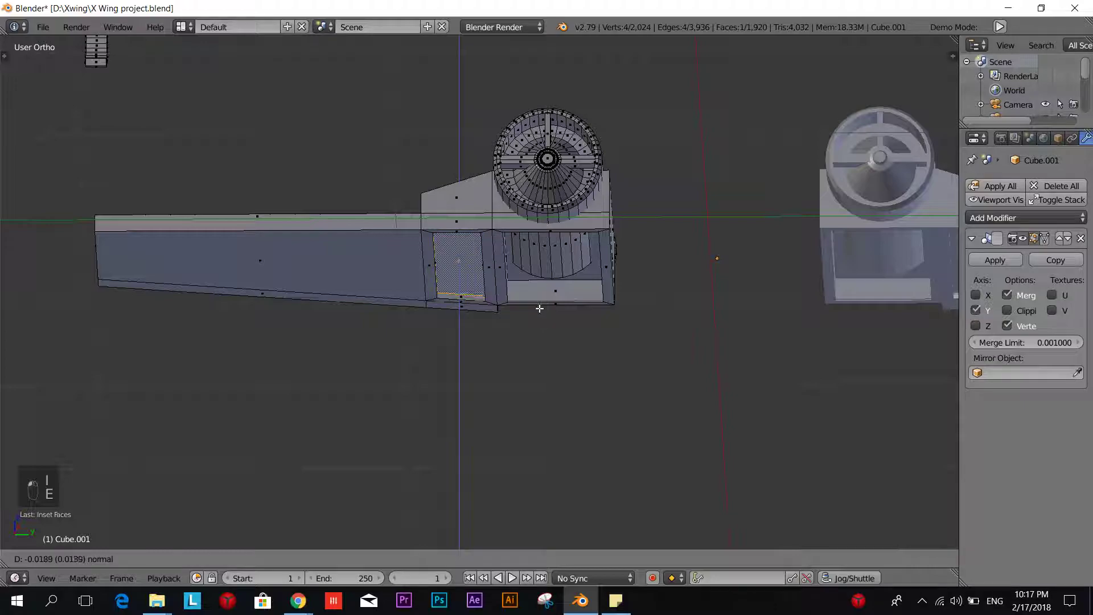
right_click(539, 315)
- Inset the large outer face on the wing's underside
right_click(354, 271)
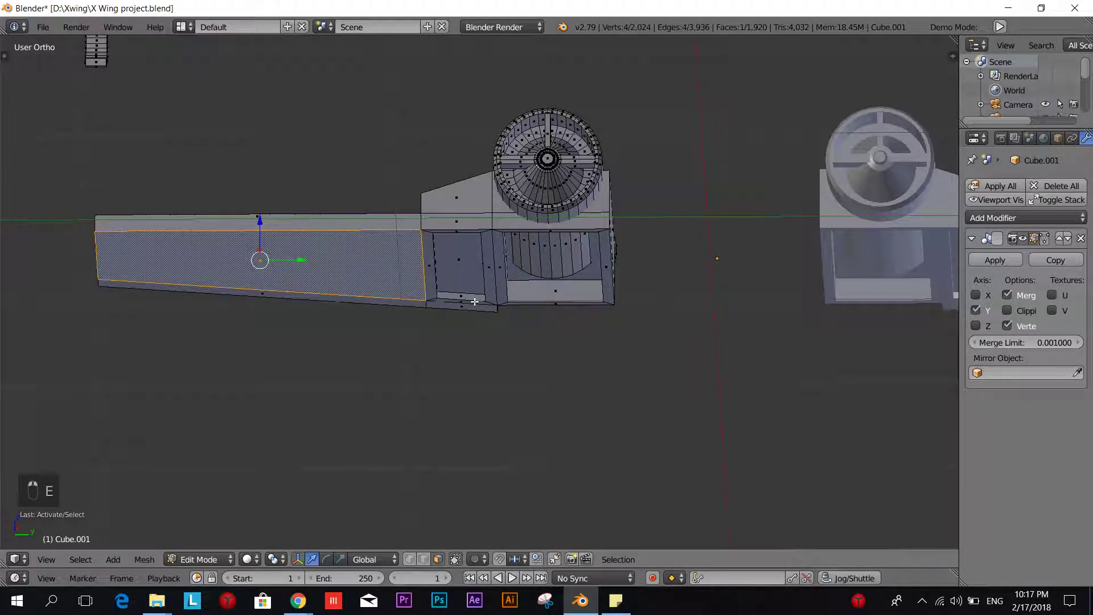
key(i)
click(512, 279)
- Try scaling the inset wing face to about 0.31 along the global Y axis, and undo the scaling
key(s)
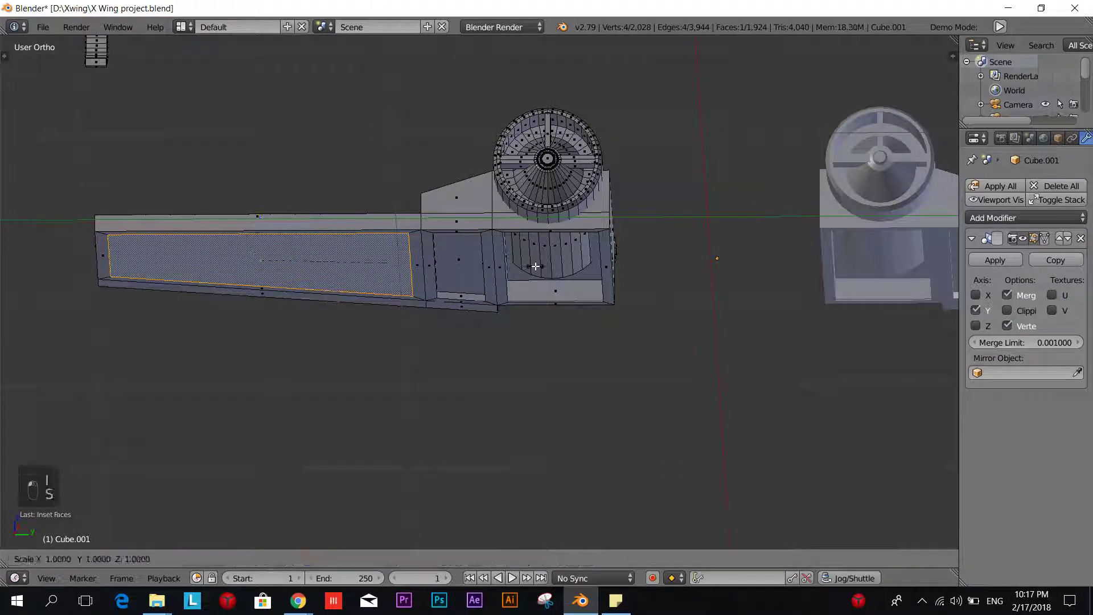
key(y)
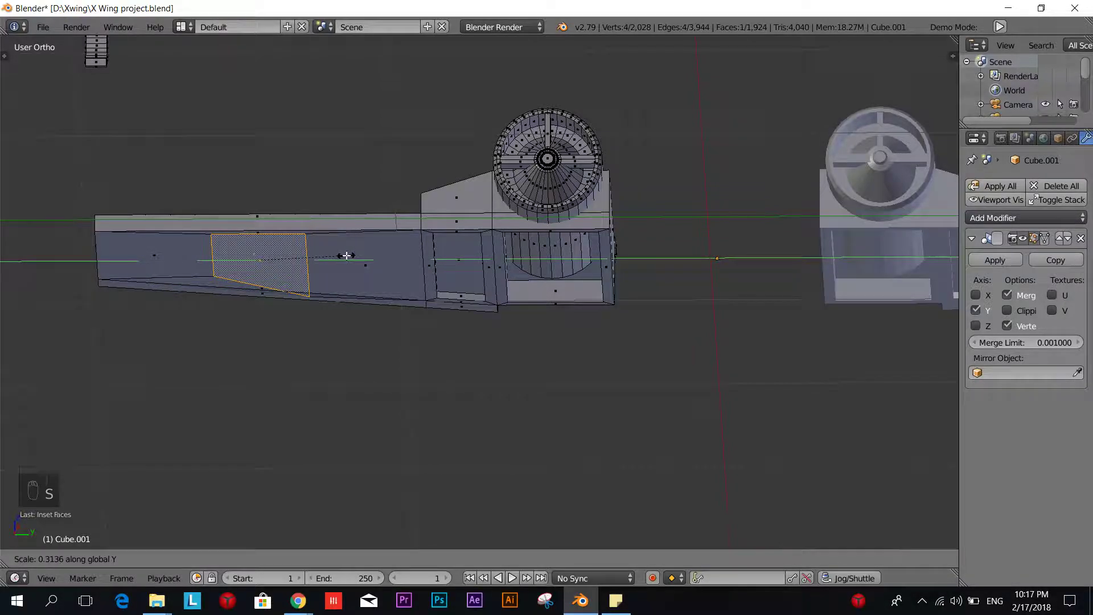
click(347, 256)
middle_drag(359, 326, 376, 244)
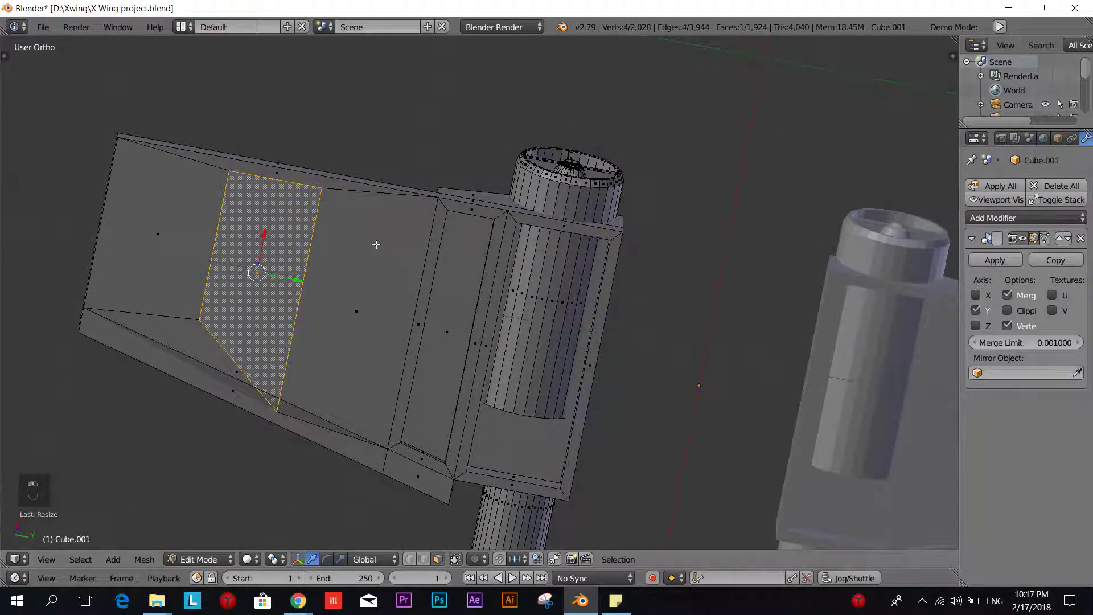
key(ctrl+z)
- Scale the inset wing face down uniformly towards its centre and compare it with the X-wing render in the browser
key(s)
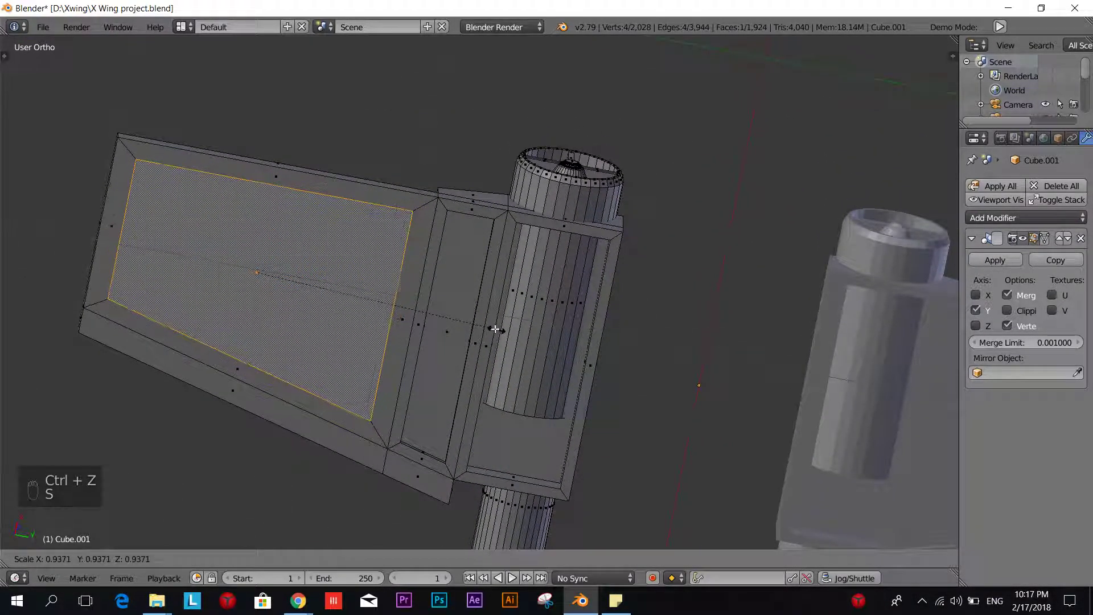
click(367, 300)
key(alt+Tab)
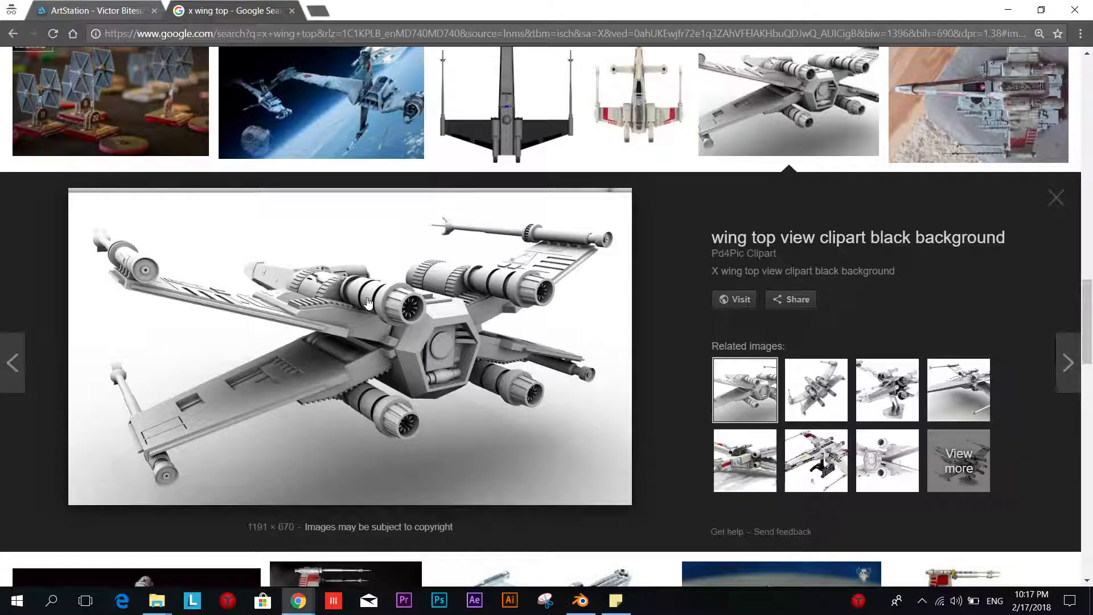
key(alt+Tab)
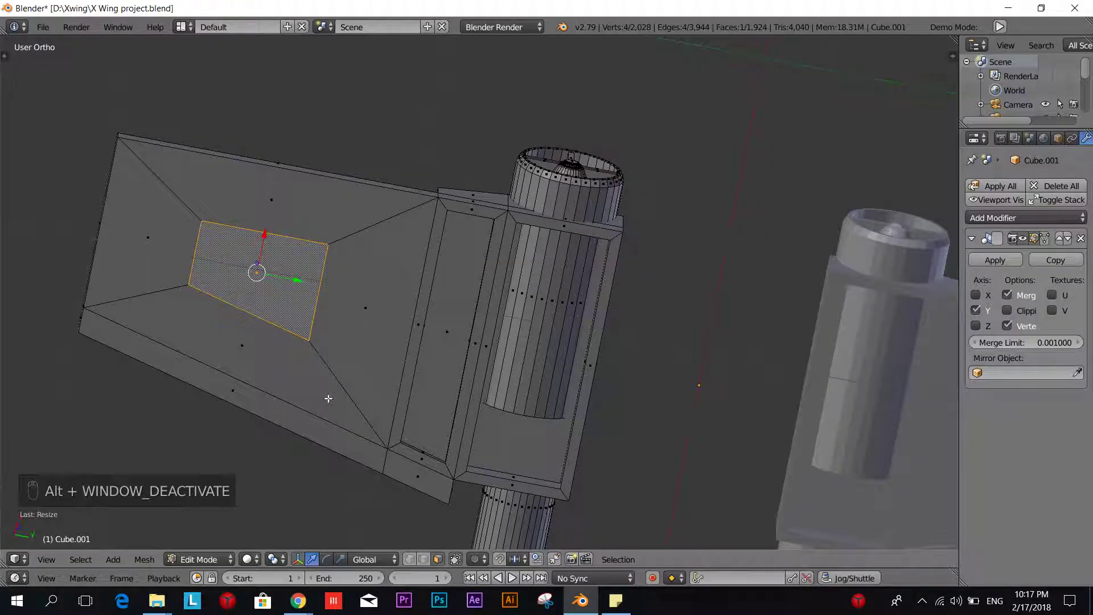
- Extrude the small central face of the outer wing underside inward about 0.023 and clear the selection
middle_drag(368, 401, 396, 453)
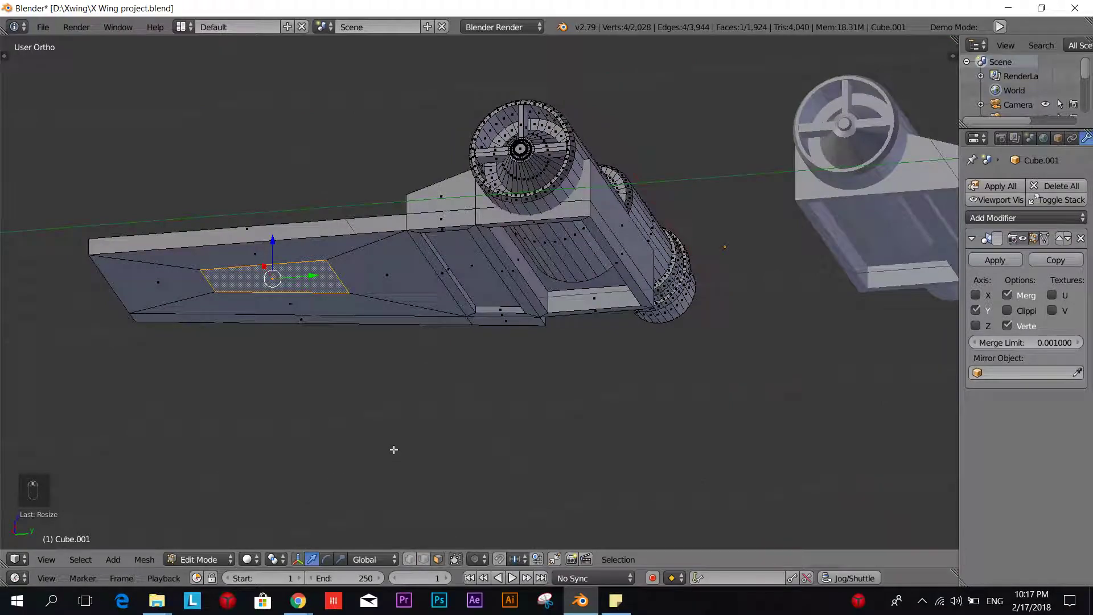
shift+middle_drag(398, 407, 457, 435)
scroll(430, 500, up, 1)
key(e)
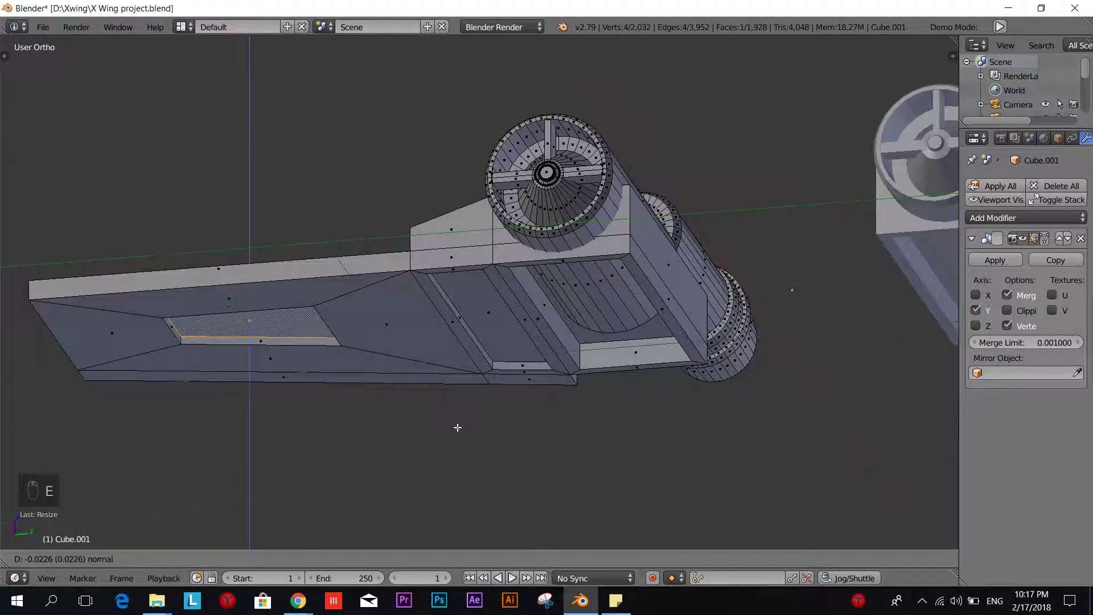
click(455, 429)
shift+middle_drag(500, 466, 405, 417)
key(a)
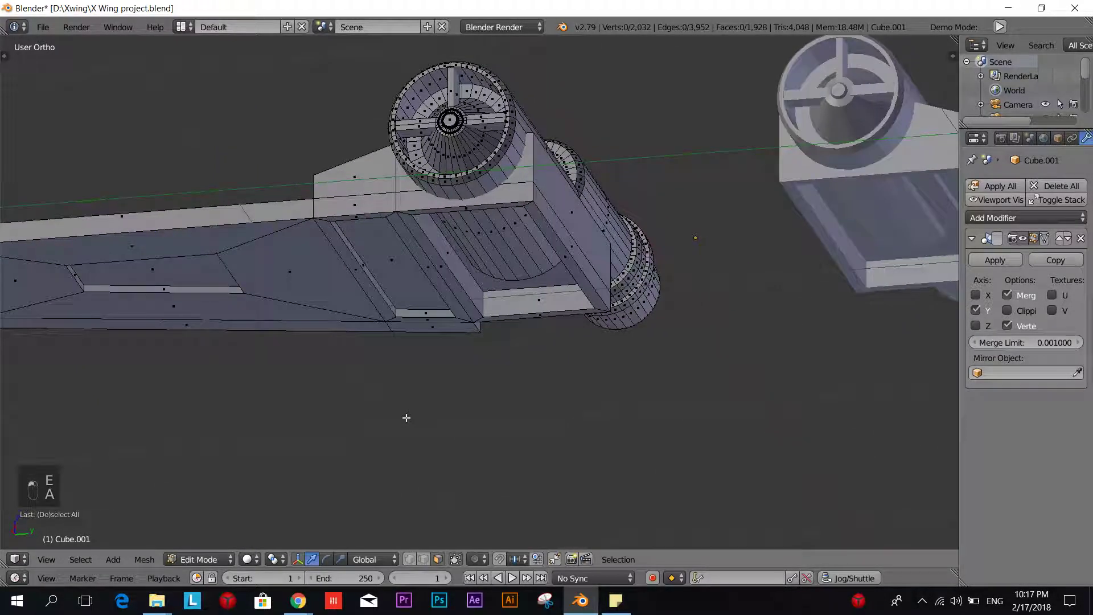
- Extrude the lower strip face on the engine block's inner side in place and scale it to about 0.65 along global X
middle_drag(533, 399, 517, 432)
scroll(490, 444, up, 3)
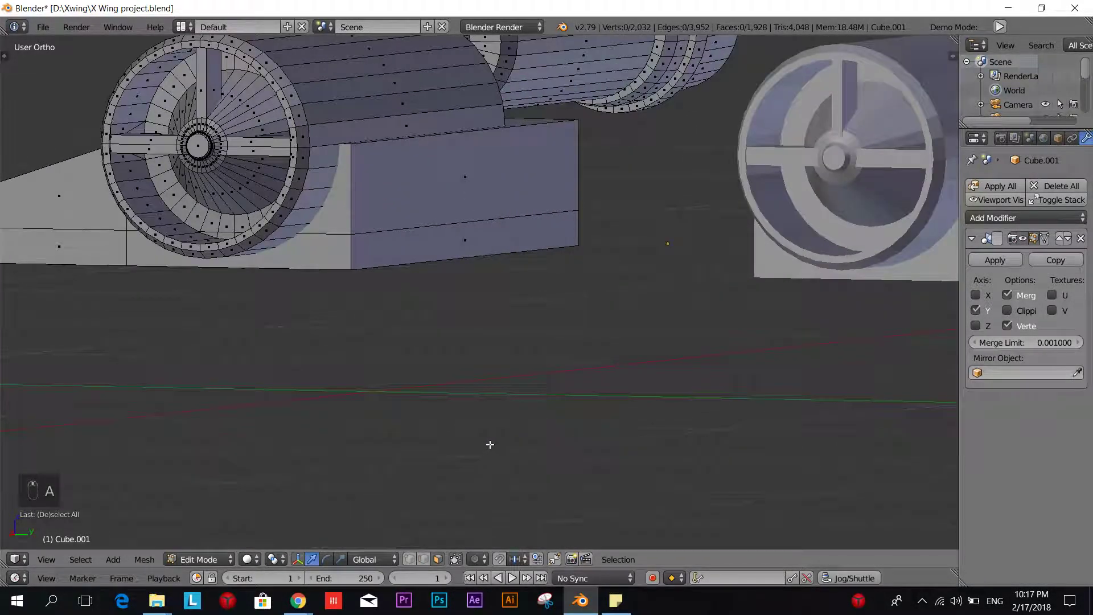
shift+middle_drag(482, 384, 497, 360)
right_click(485, 336)
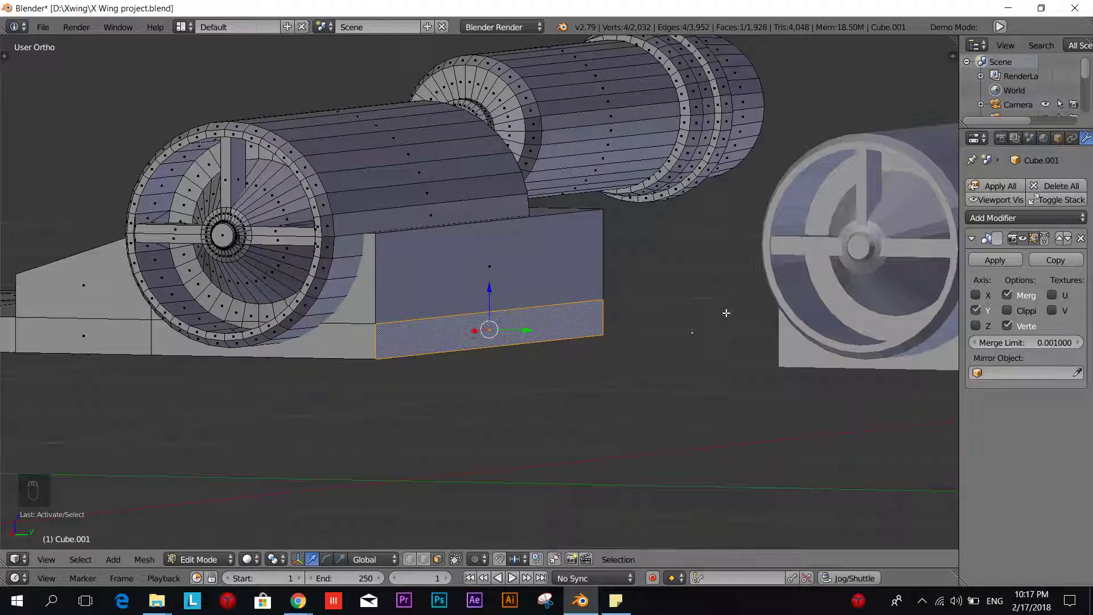
key(e)
key(s)
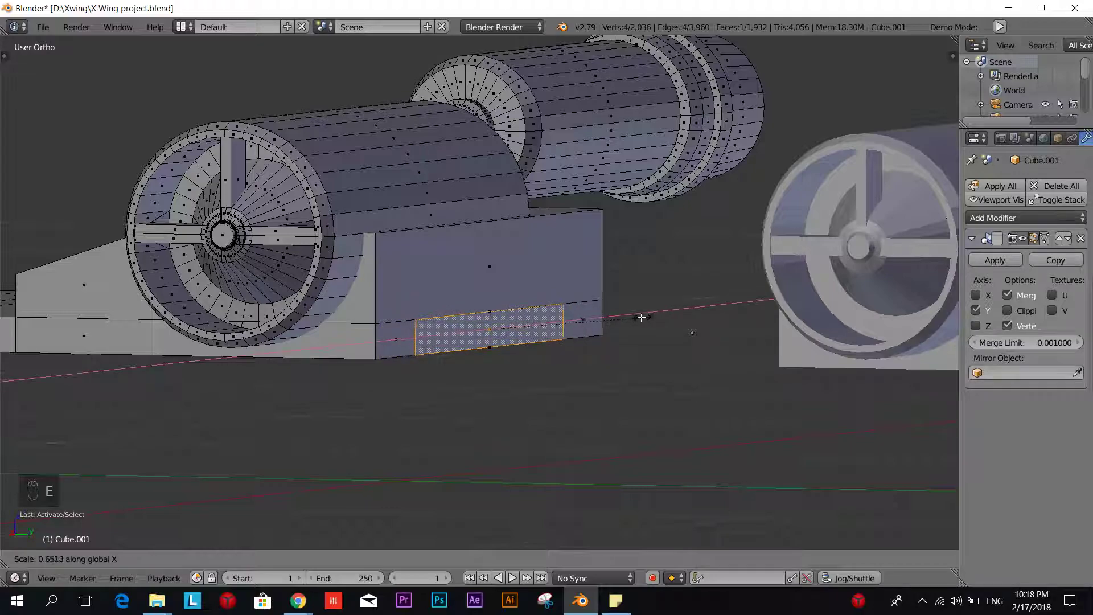
click(564, 313)
- Scale the new strip face to about 0.64 along global Z and extrude it outward about 0.01 from the block
key(s)
key(z)
click(463, 314)
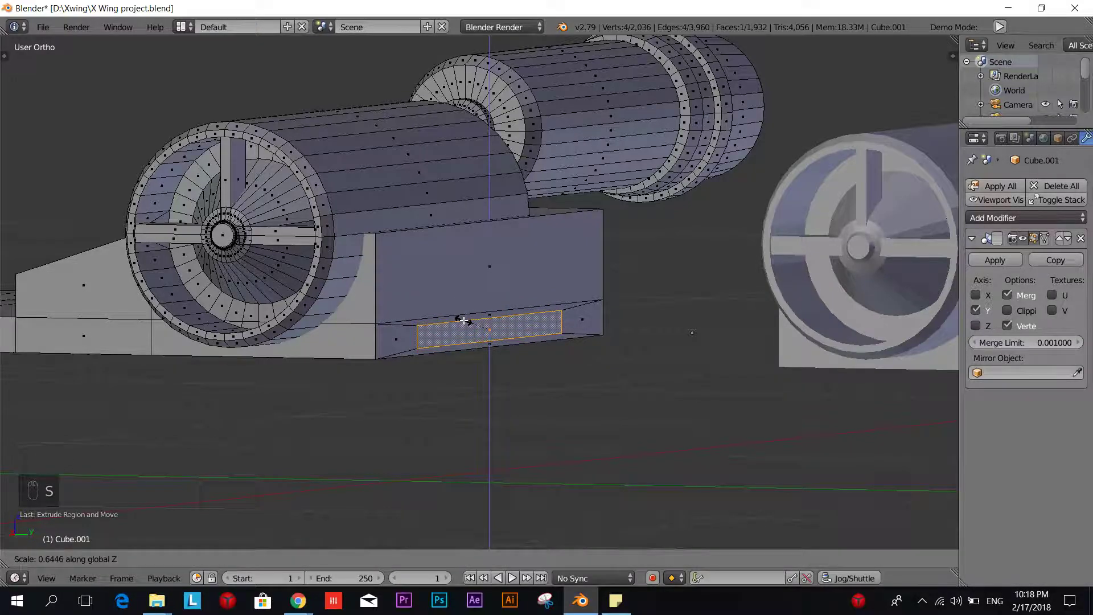
middle_drag(473, 342, 510, 339)
key(e)
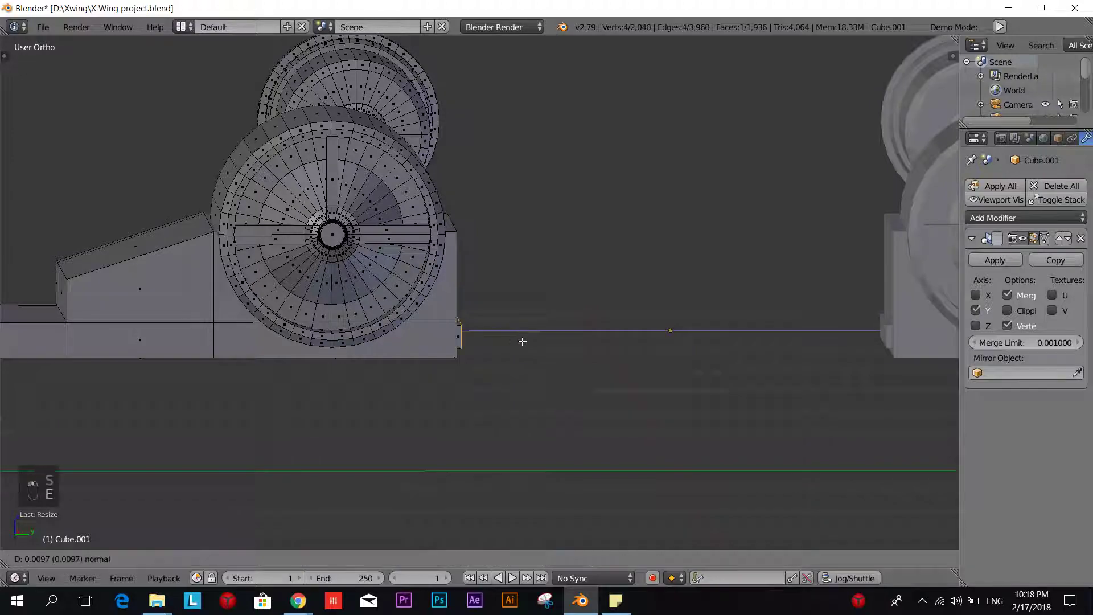
- Extrude the small end face at the upper wing's root toward the ship's centreline
click(586, 341)
scroll(572, 344, down, 4)
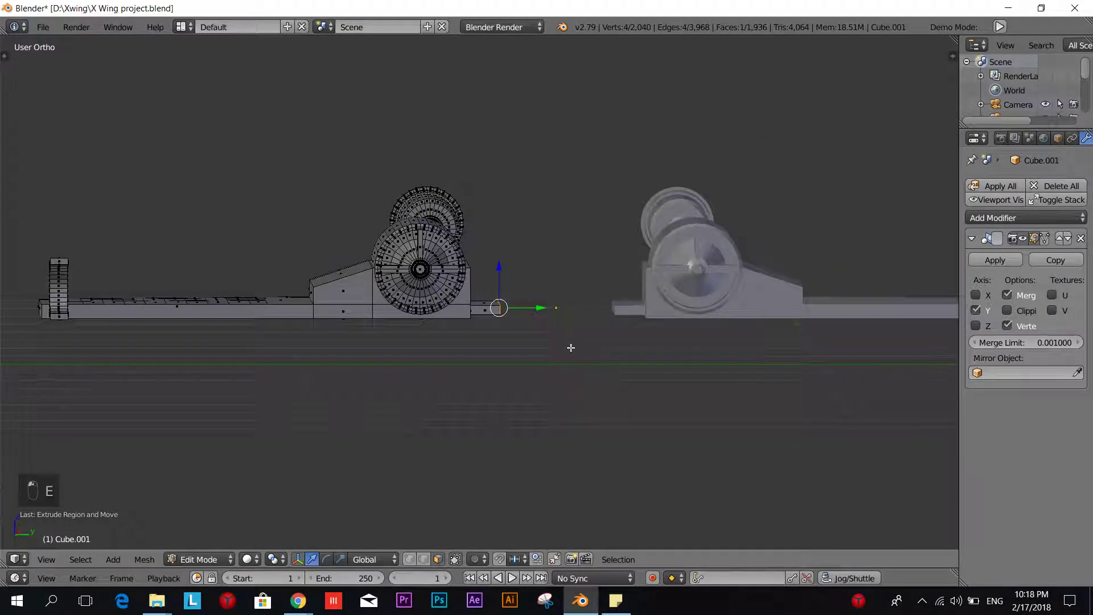
key(Tab)
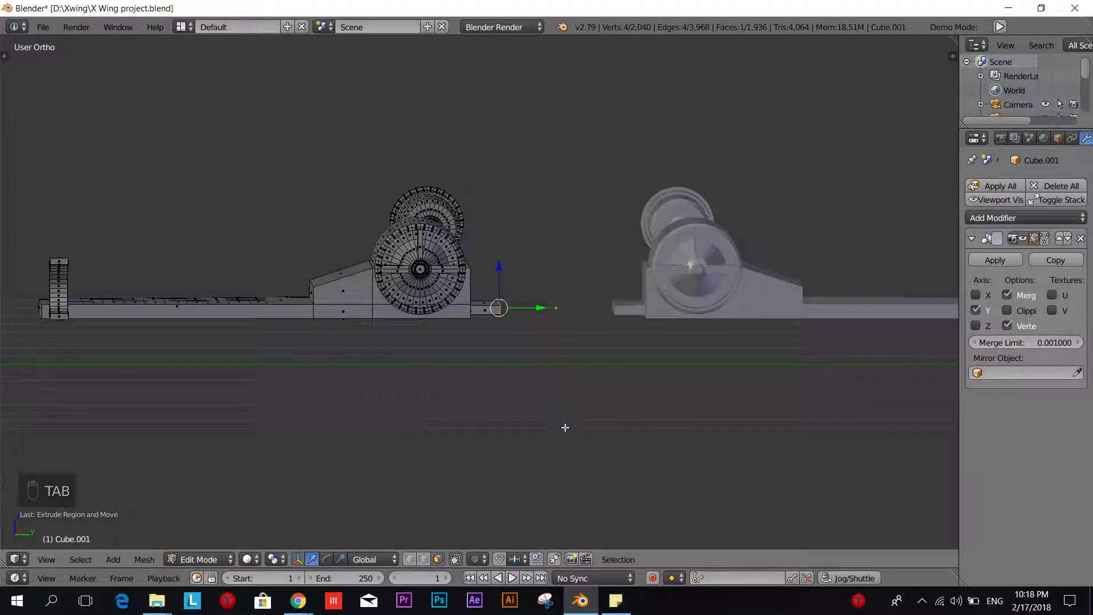
- Reveal the hidden parts of the wing mesh, deselect everything and return to Object Mode
key(alt+h)
middle_drag(363, 427, 425, 392)
key(a)
key(Tab)
click(327, 392)
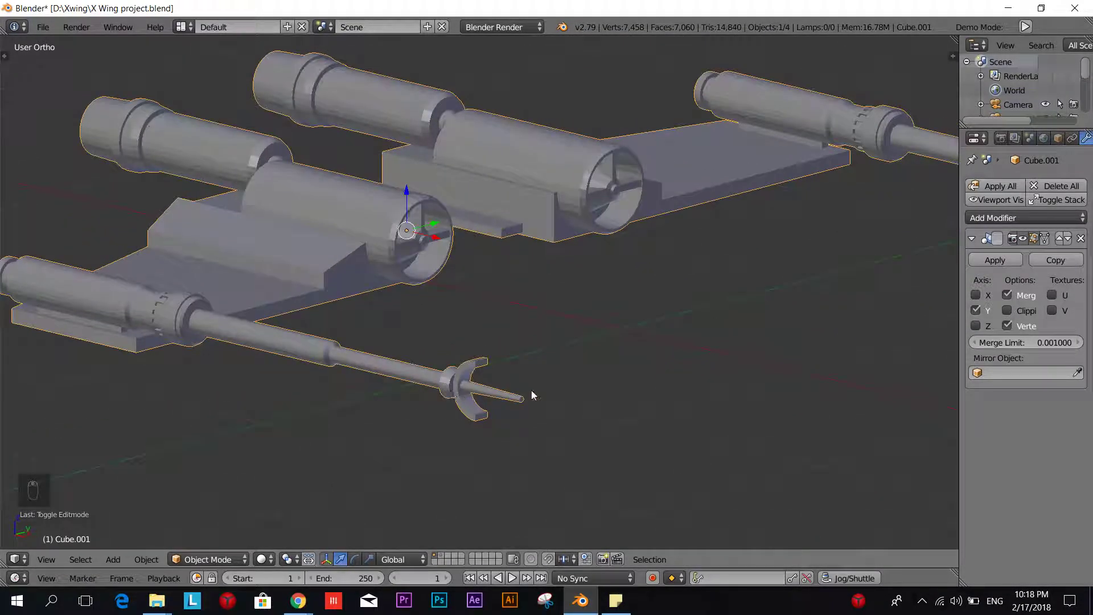
- Unhide the fuselage and the lower wings, and clear the selection to inspect the whole ship
middle_drag(541, 388, 493, 364)
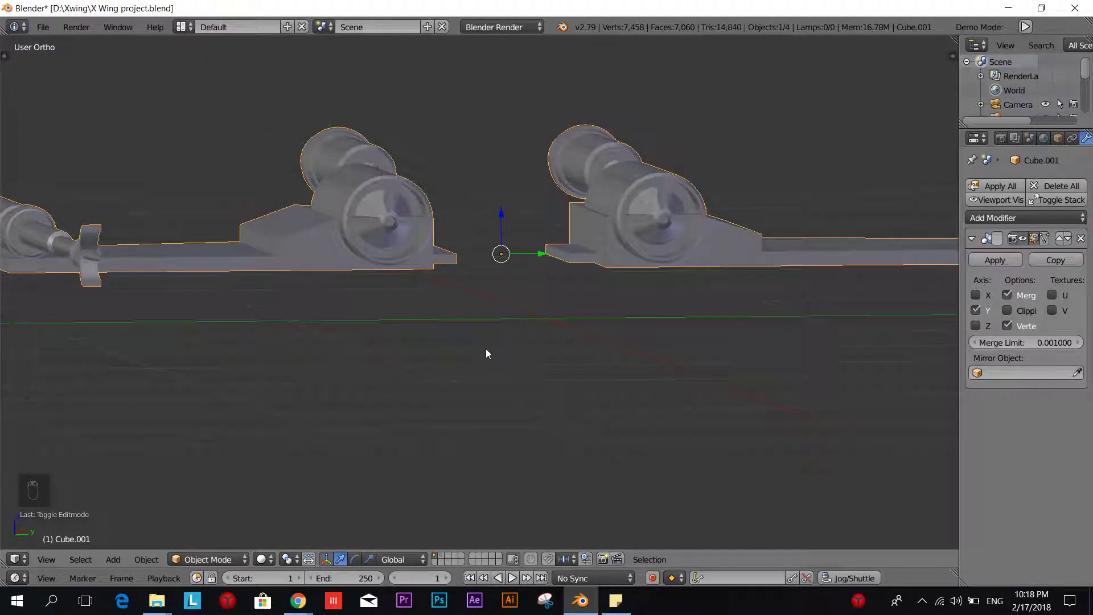
key(alt+h)
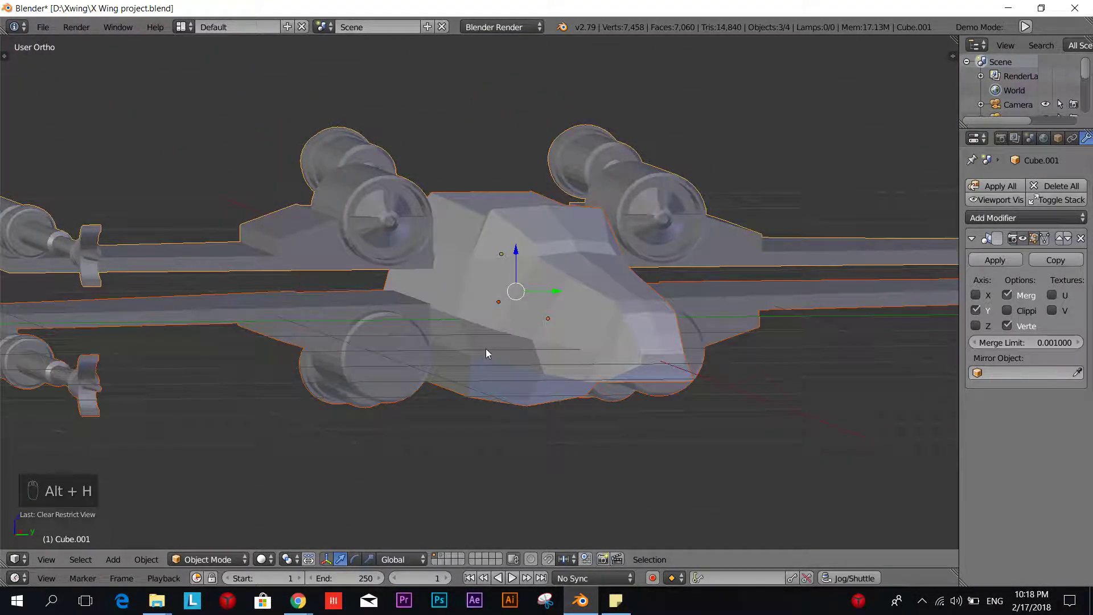
scroll(487, 354, down, 2)
key(a)
middle_drag(486, 353, 492, 382)
scroll(529, 384, up, 4)
scroll(529, 384, down, 1)
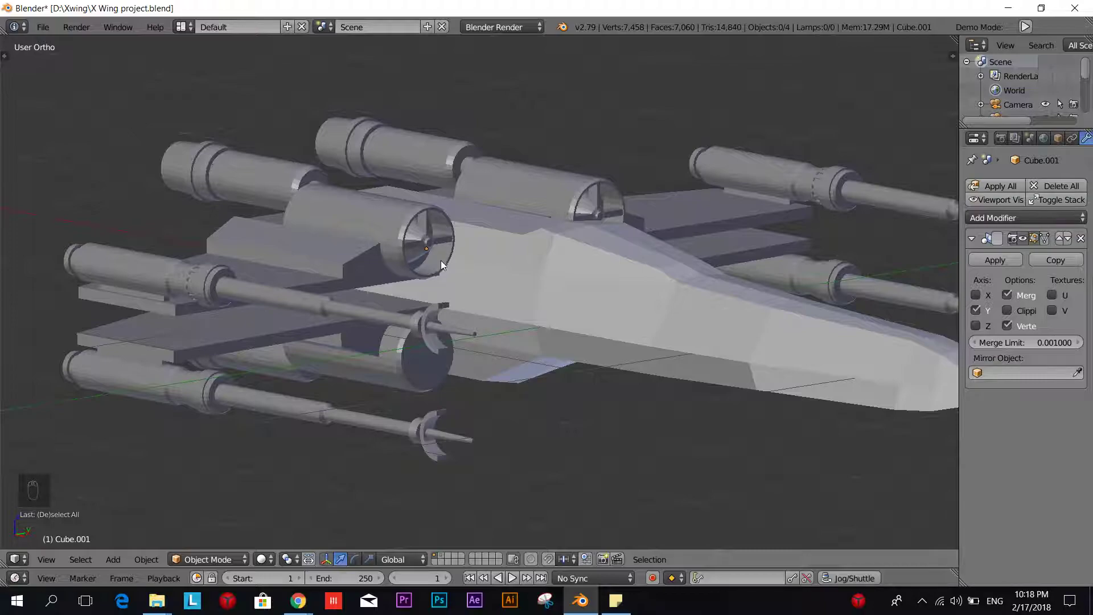
- Hide the upper and lower wing objects so only the fuselage is shown
middle_drag(441, 261, 385, 346)
right_click(388, 351)
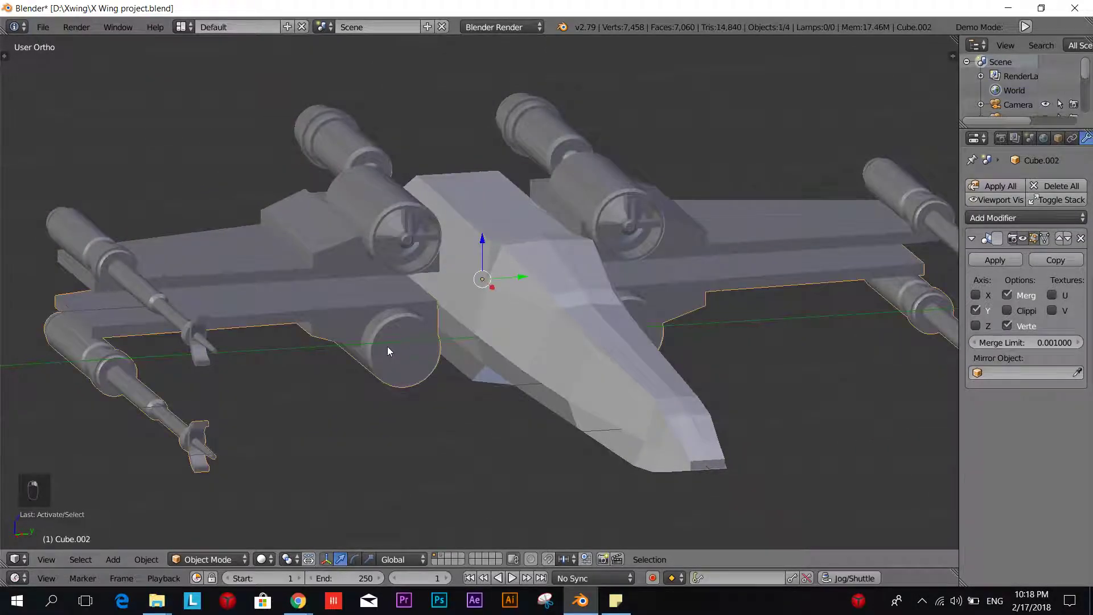
shift+right_click(397, 238)
key(h)
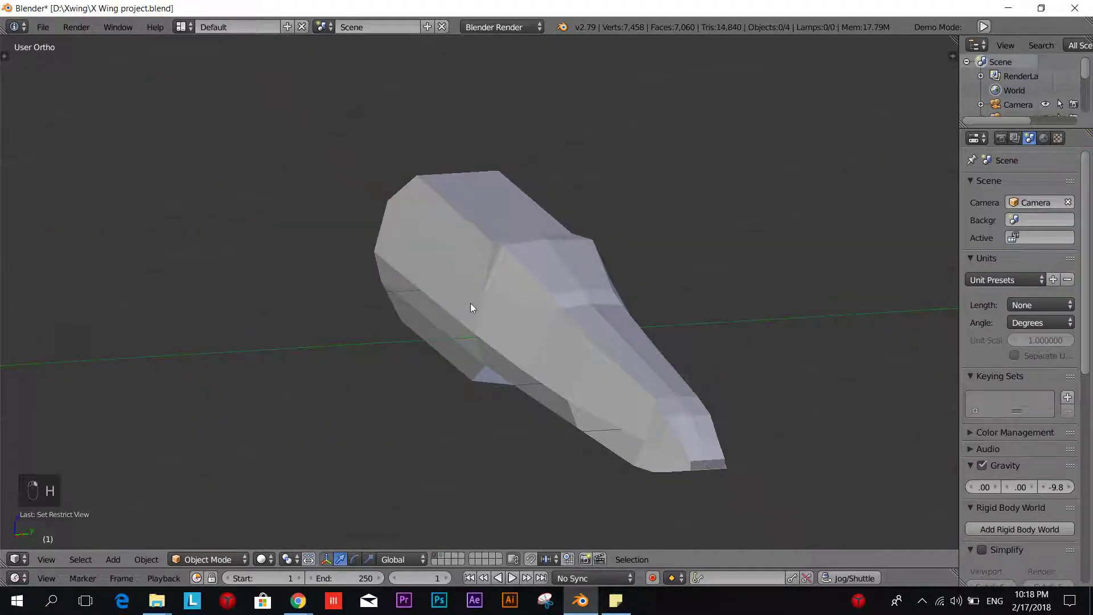
middle_drag(470, 303, 397, 364)
scroll(398, 364, up, 3)
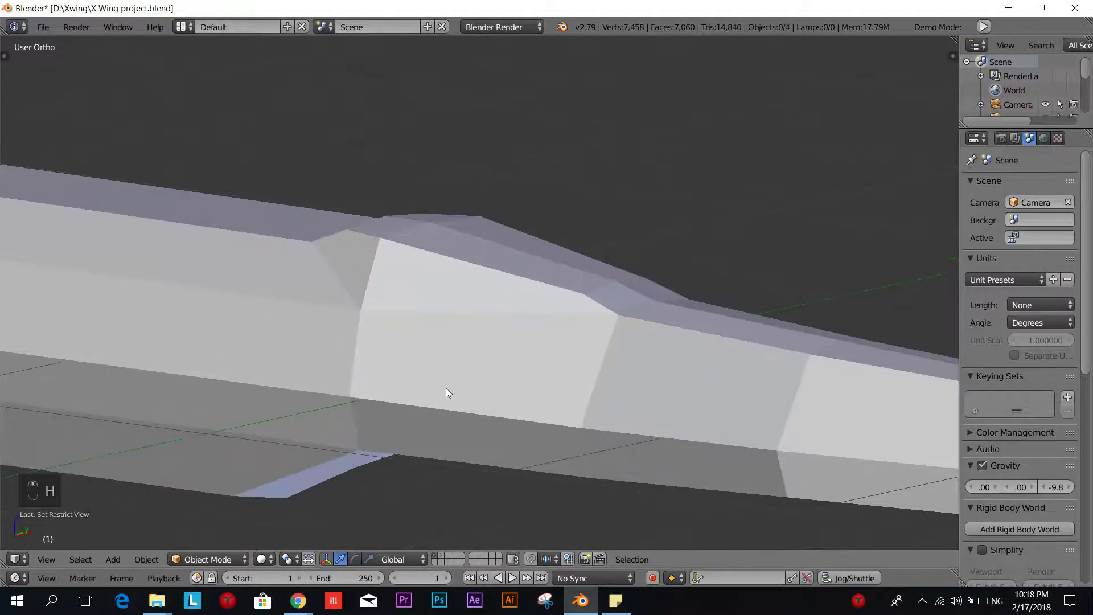
scroll(425, 398, down, 3)
- Dissolve the short cross edge just behind the canopy's front end on the fuselage mesh, using edge selection
right_click(574, 329)
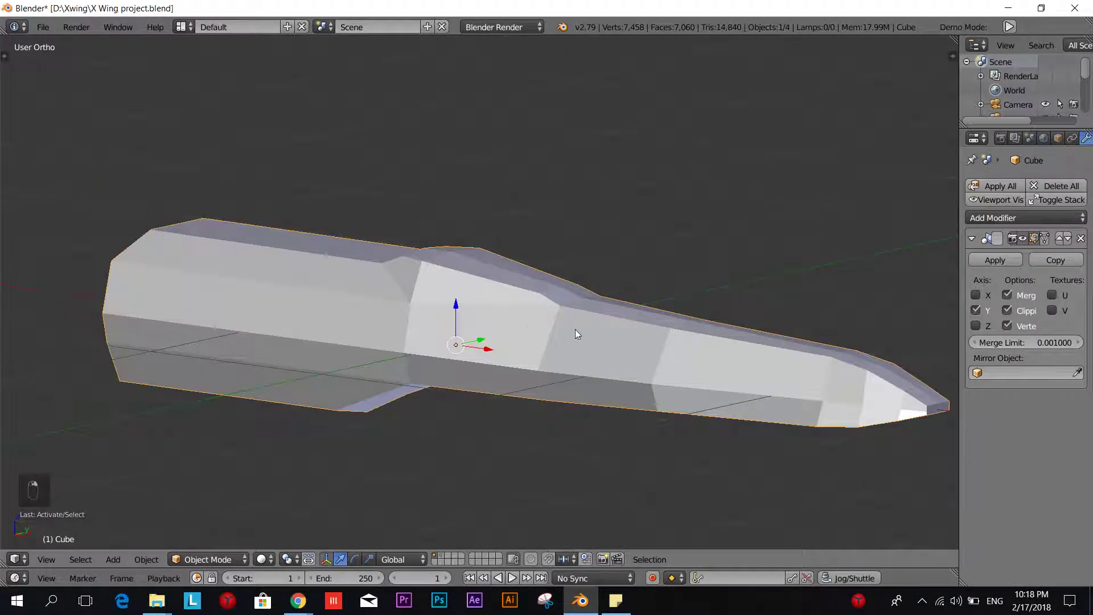
key(Tab)
scroll(587, 349, up, 3)
scroll(587, 349, up, 2)
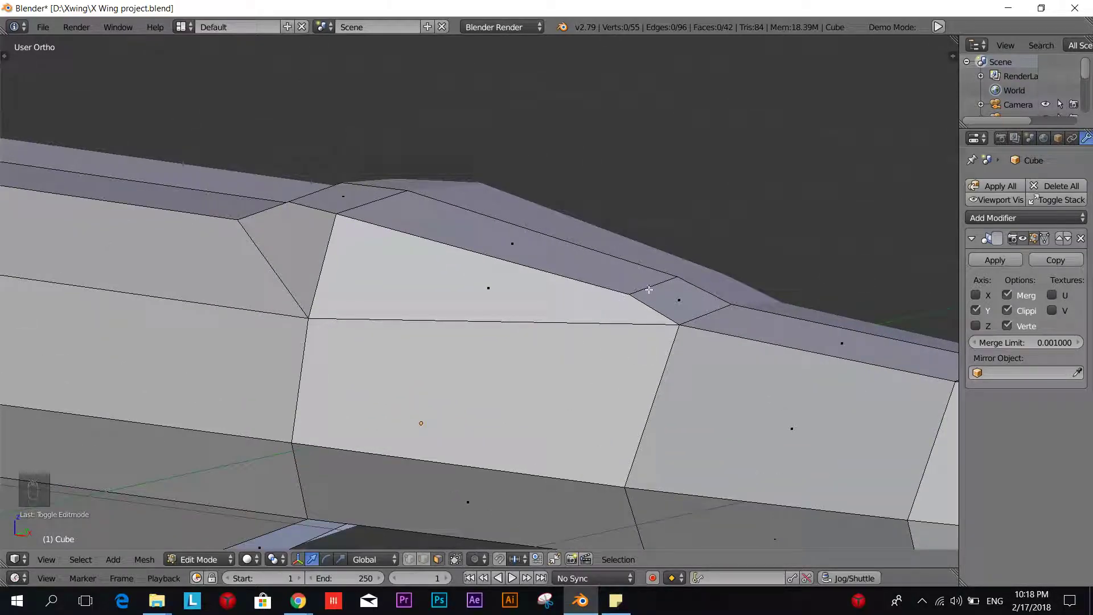
shift+middle_drag(636, 343, 403, 395)
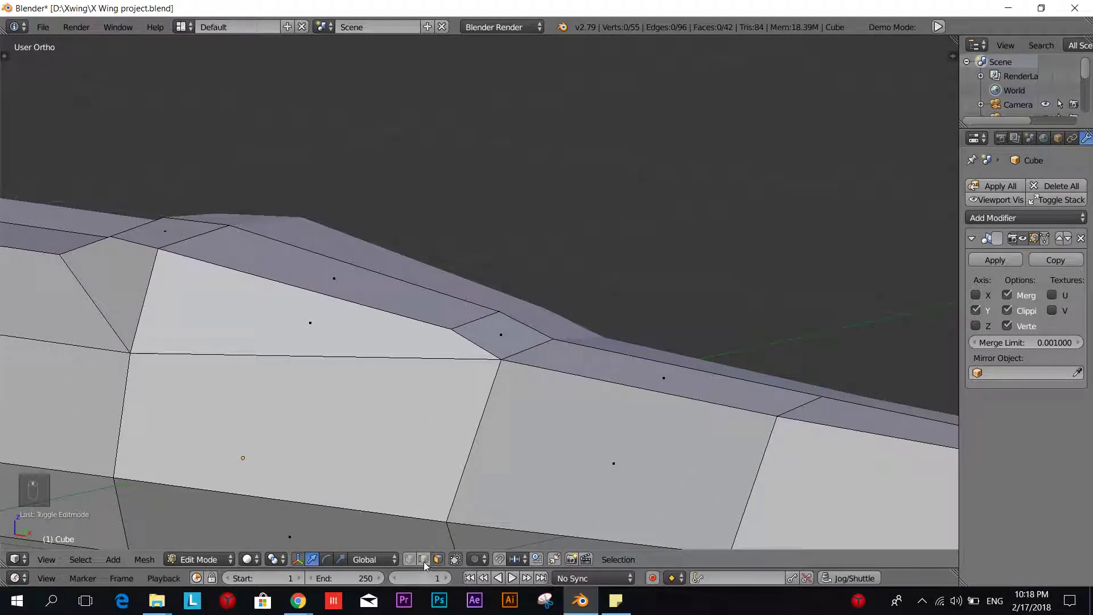
shift+middle_drag(310, 417, 429, 375)
middle_drag(507, 390, 485, 416)
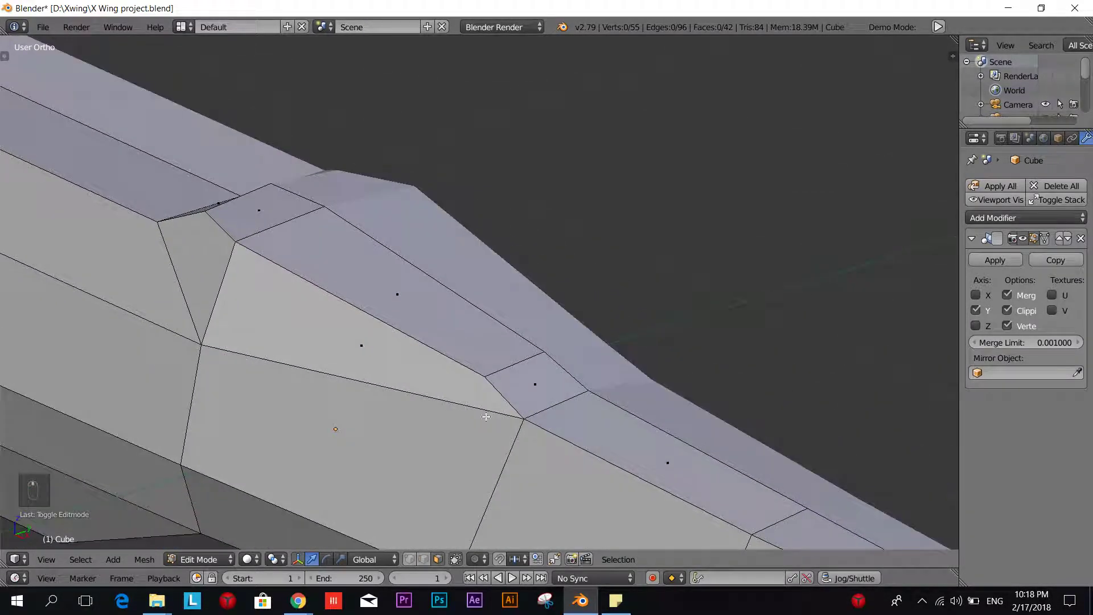
click(423, 559)
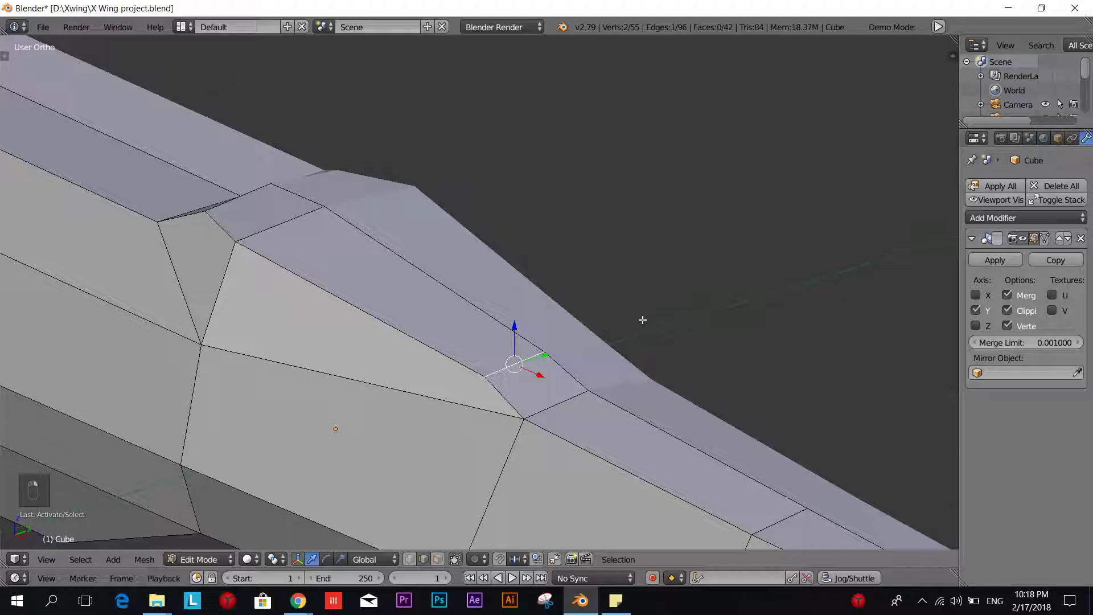
key(Delete)
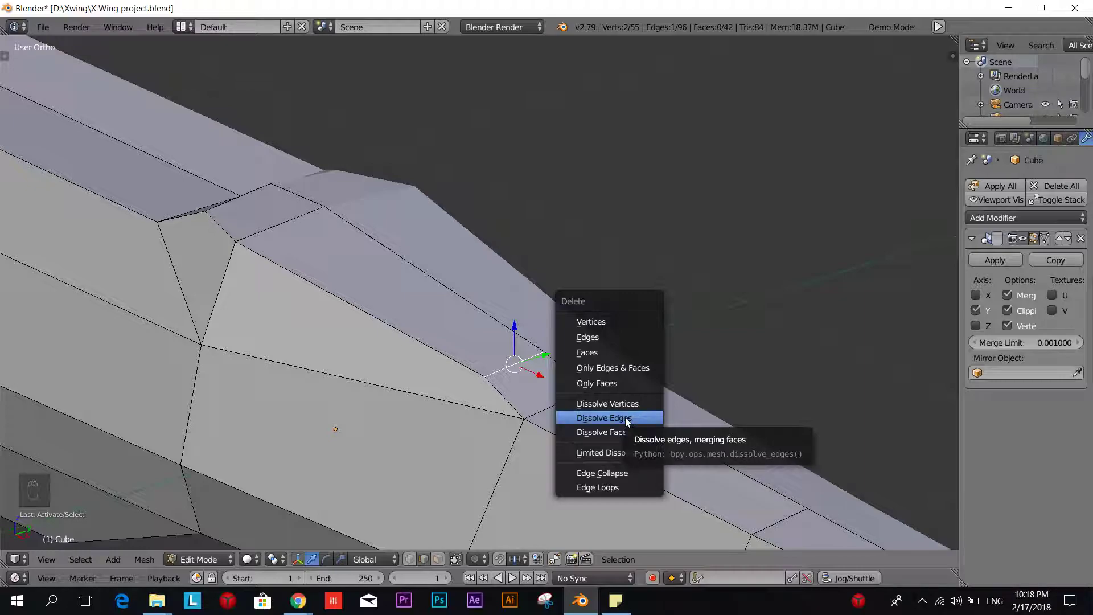
click(627, 419)
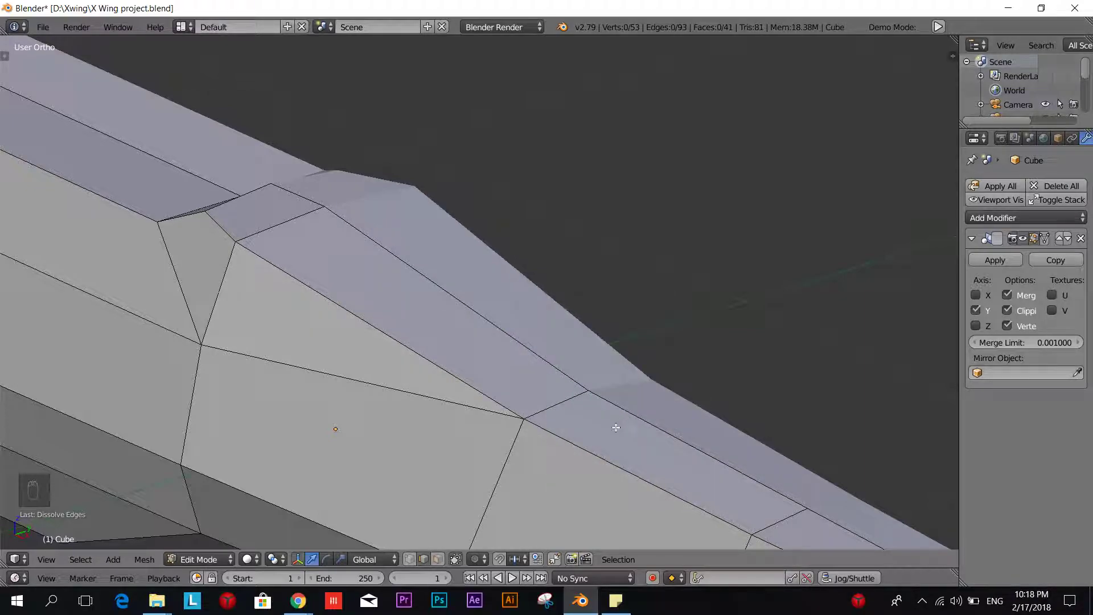
- In top-view wireframe, move the outer side vertex at the canopy's front end inward to match the reference outline
middle_drag(616, 427, 488, 342)
key(KP_7)
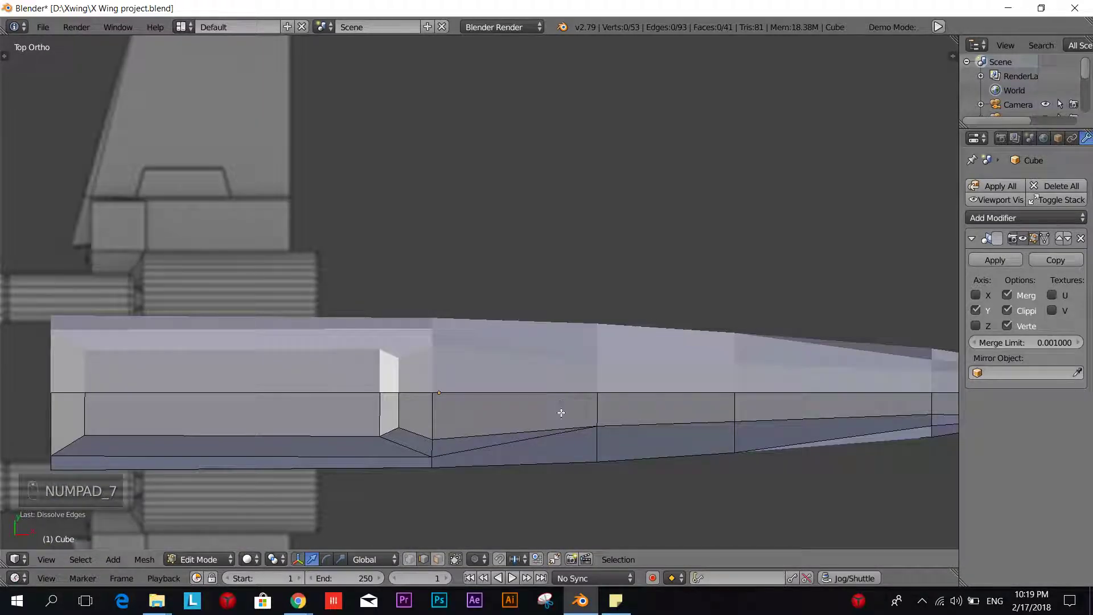
shift+middle_drag(562, 412, 499, 335)
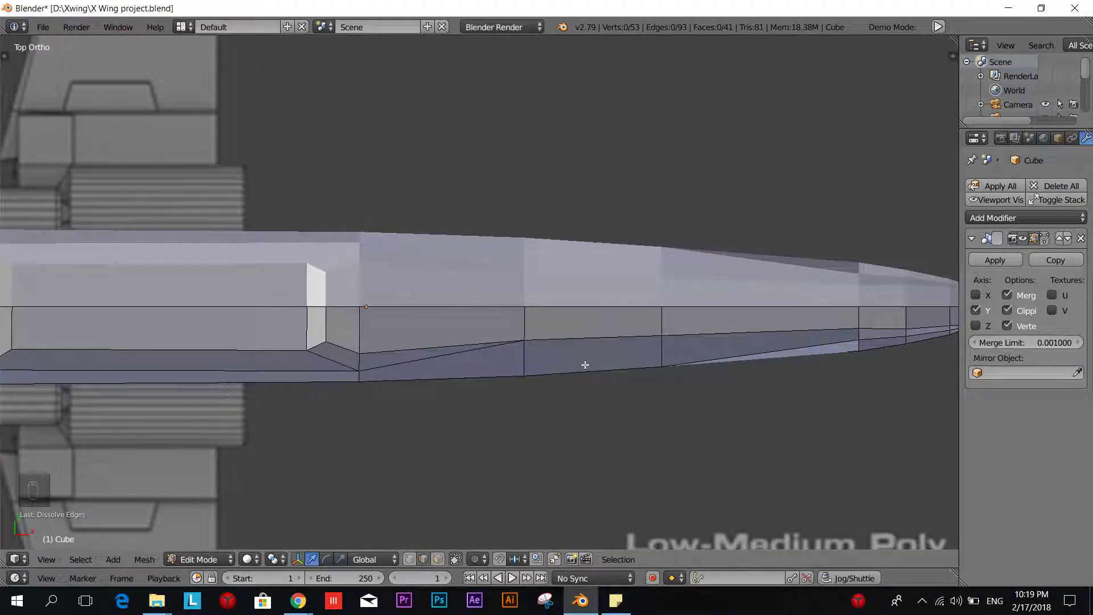
key(z)
click(677, 367)
scroll(620, 391, up, 4)
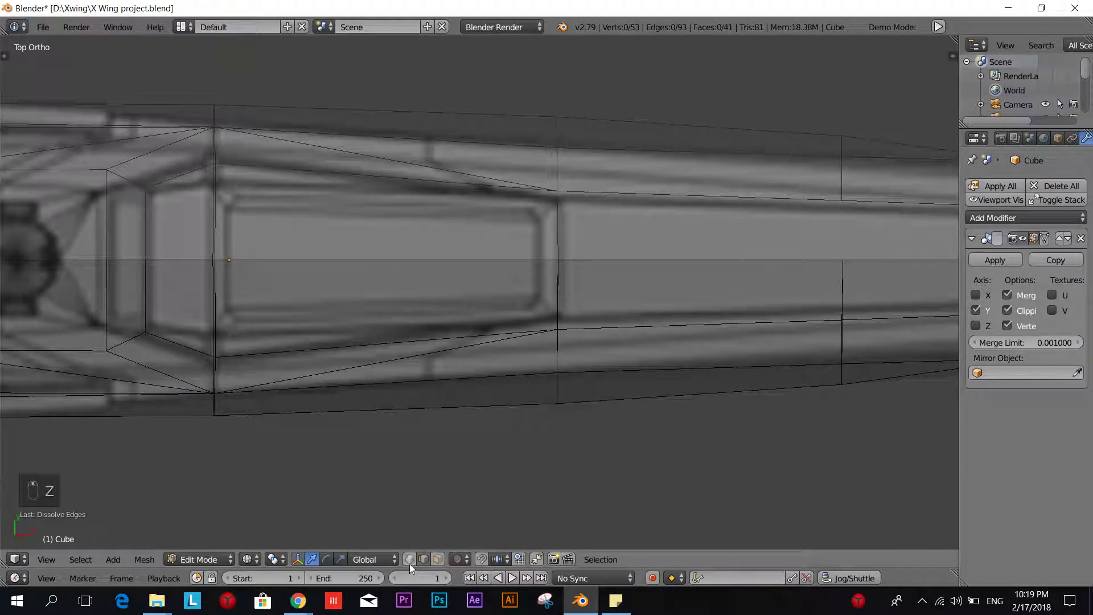
click(410, 560)
scroll(582, 388, down, 4)
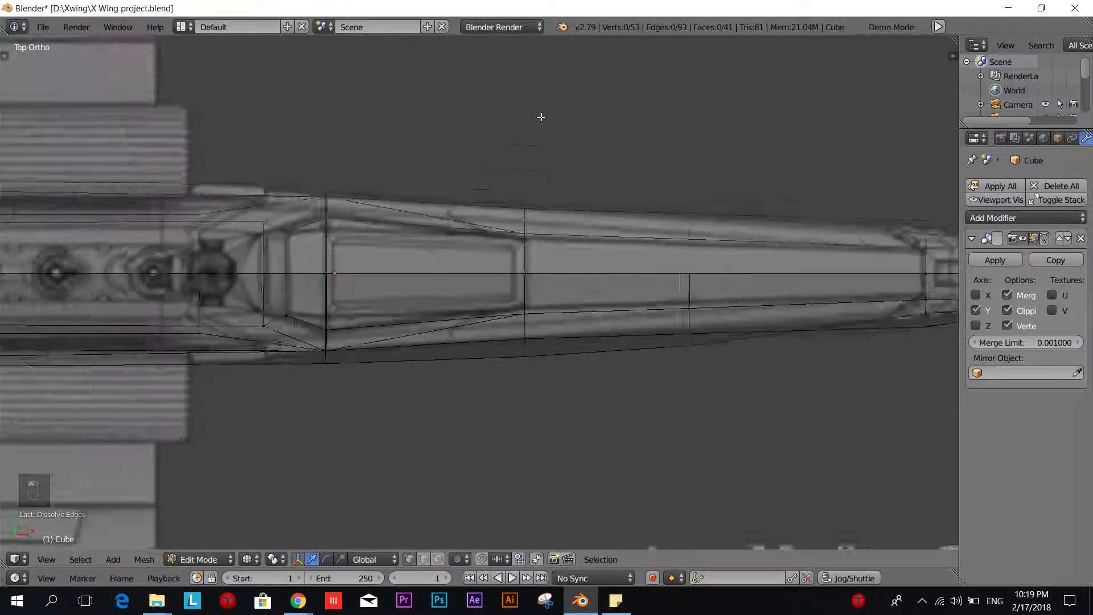
key(b)
drag(487, 325, 543, 367)
key(g)
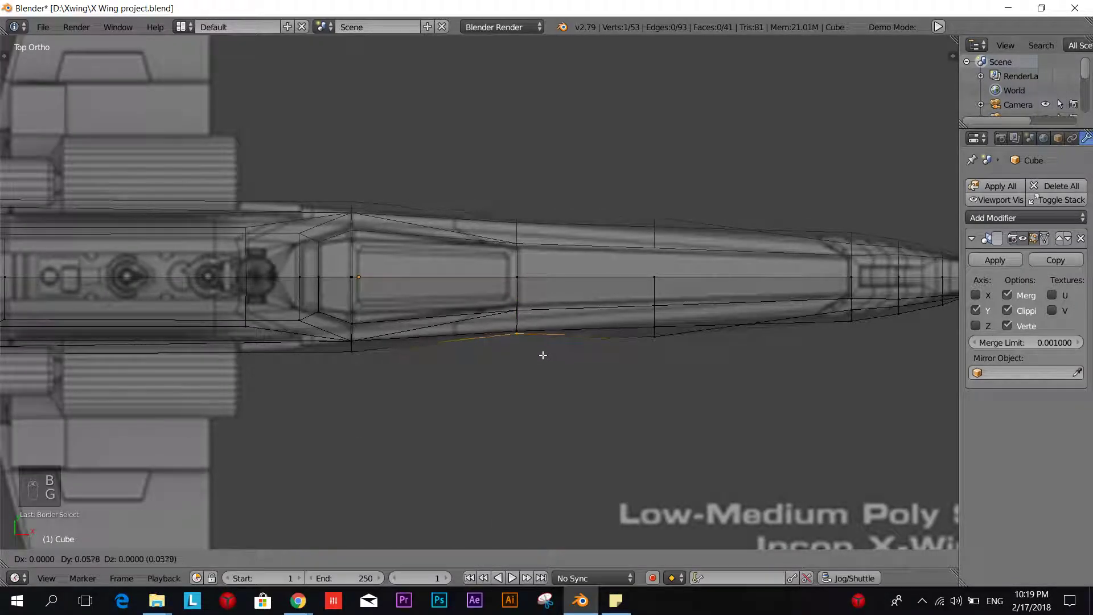
click(543, 354)
- Move the outer side vertex halfway along the nose inward by about 0.03 to follow the reference outline
key(a)
key(b)
drag(637, 329, 667, 348)
key(g)
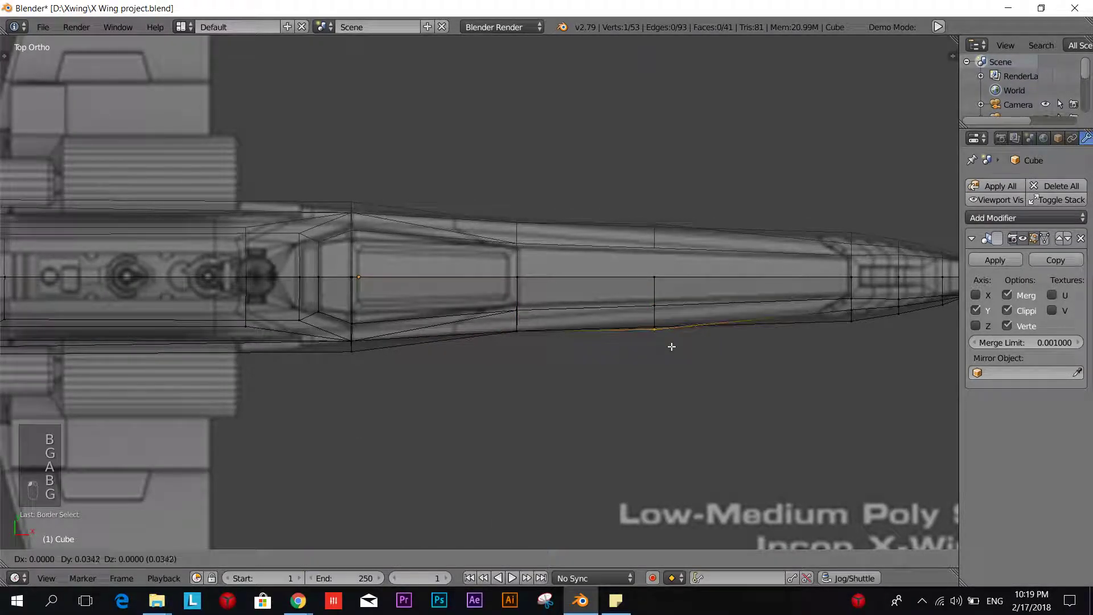
click(672, 344)
- Move the outer side vertex at the canopy's rear cross-section inward onto the reference edge
scroll(354, 395, up, 3)
shift+middle_drag(397, 395, 596, 360)
key(a)
key(b)
drag(443, 355, 486, 383)
key(g)
click(485, 364)
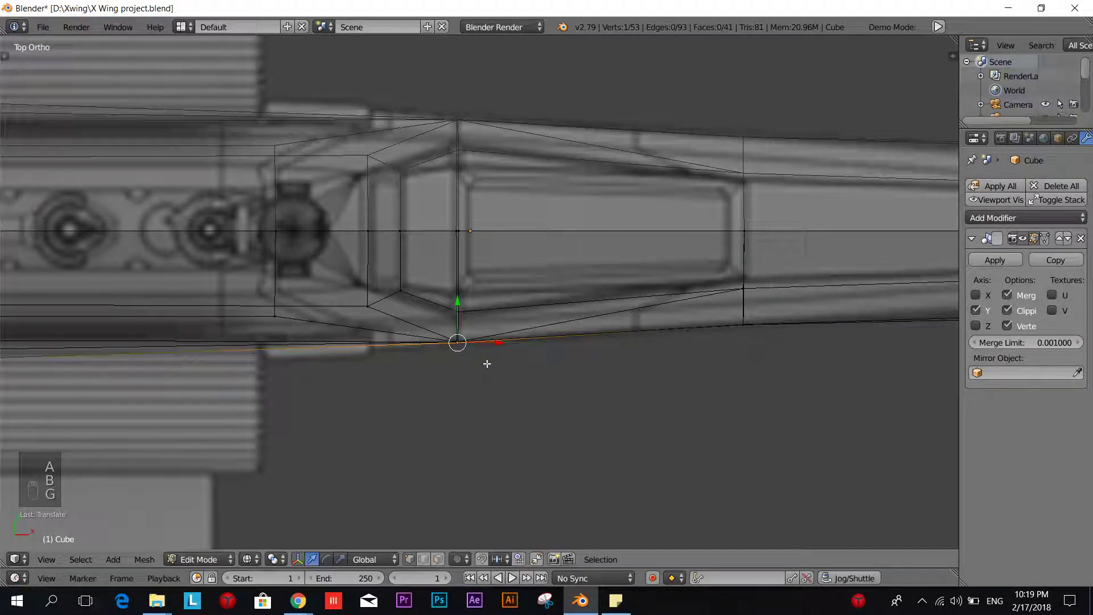
- Move the three side vertices at the fuselage's rear end inward to match the reference width
shift+middle_drag(221, 381, 766, 396)
scroll(534, 386, down, 1)
key(a)
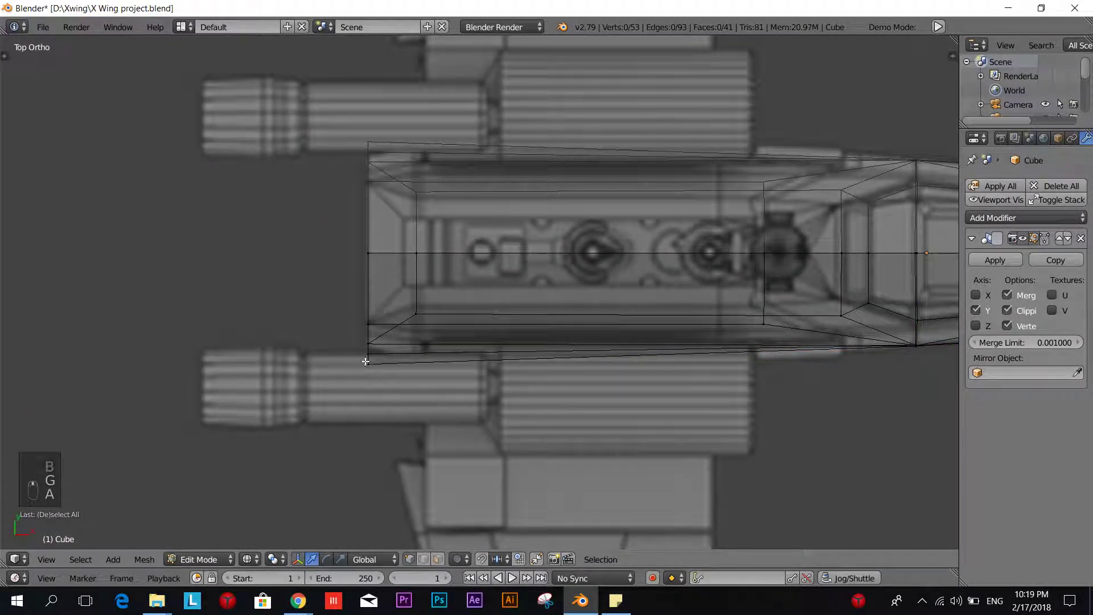
key(b)
drag(369, 326, 391, 401)
key(b)
key(g)
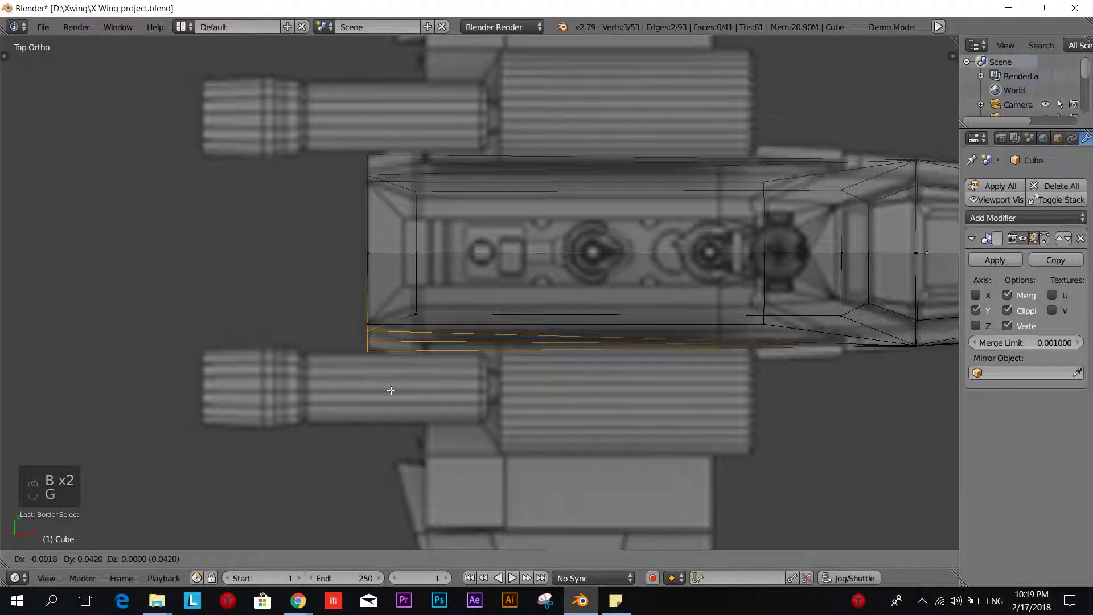
click(395, 385)
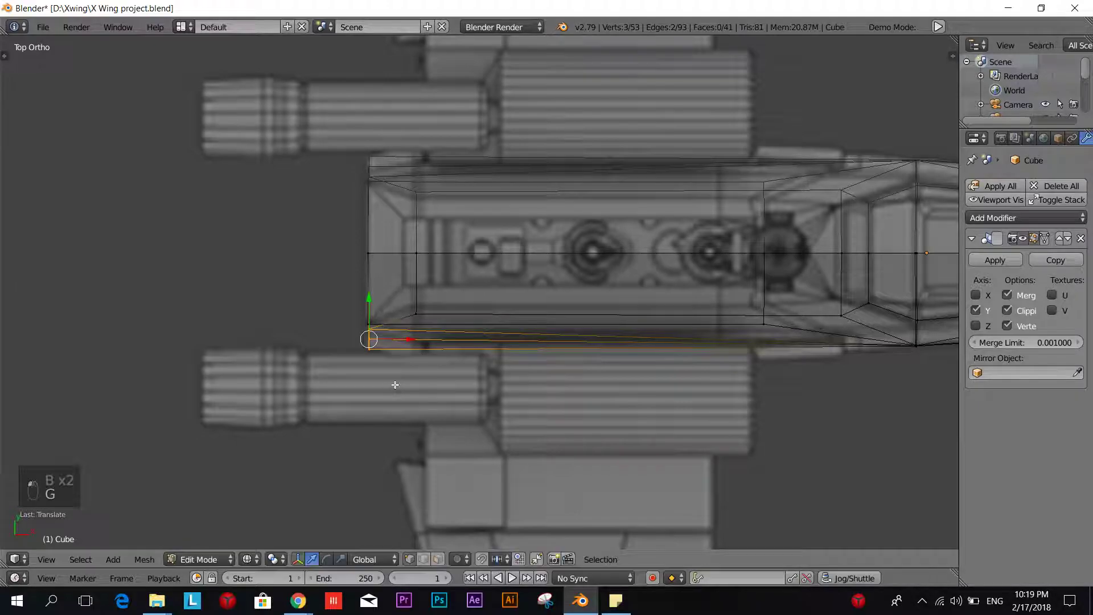
- Move the inner rear corner vertex of the fuselage top inward by about 0.08 to the edge of the reference's equipment strip
key(a)
key(b)
drag(407, 298, 436, 321)
key(g)
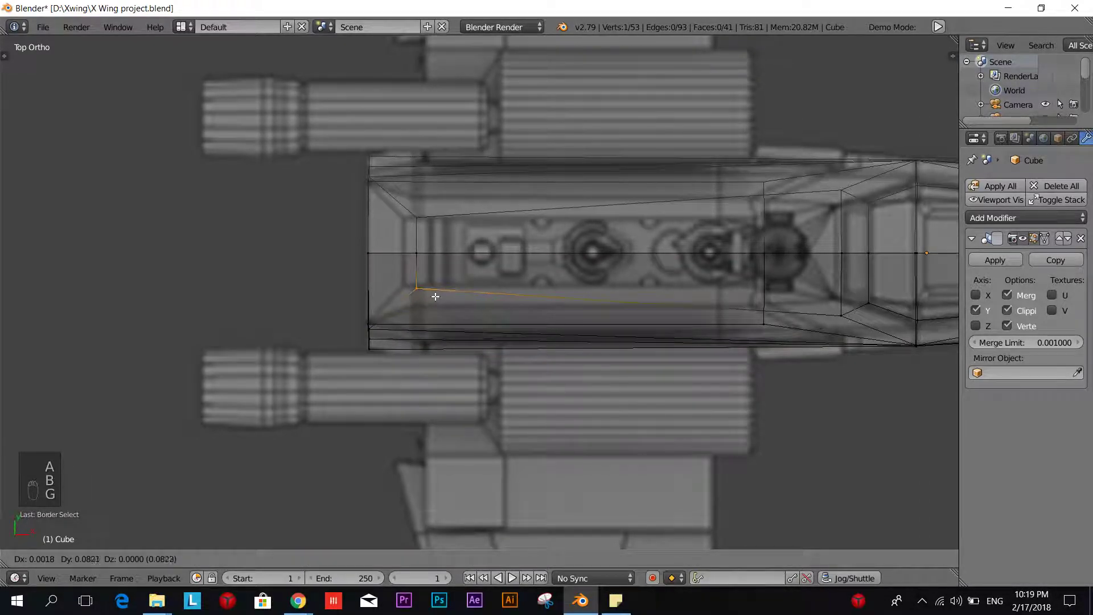
click(435, 296)
- Add the neighbouring centreline vertex to the selection and shift both slightly toward the fuselage's rear end
shift+right_click(419, 254)
key(g)
key(g)
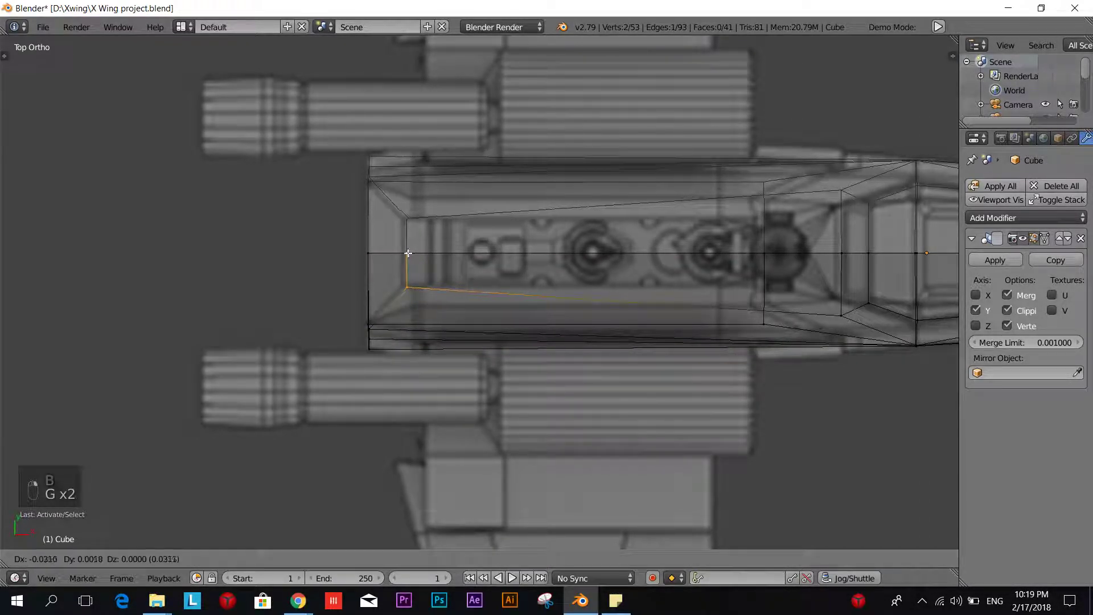
click(417, 264)
key(a)
- Move the two side vertices of the raised section behind the canopy inward by about 0.05 in top view
ctrl+scroll(456, 357, down, 3)
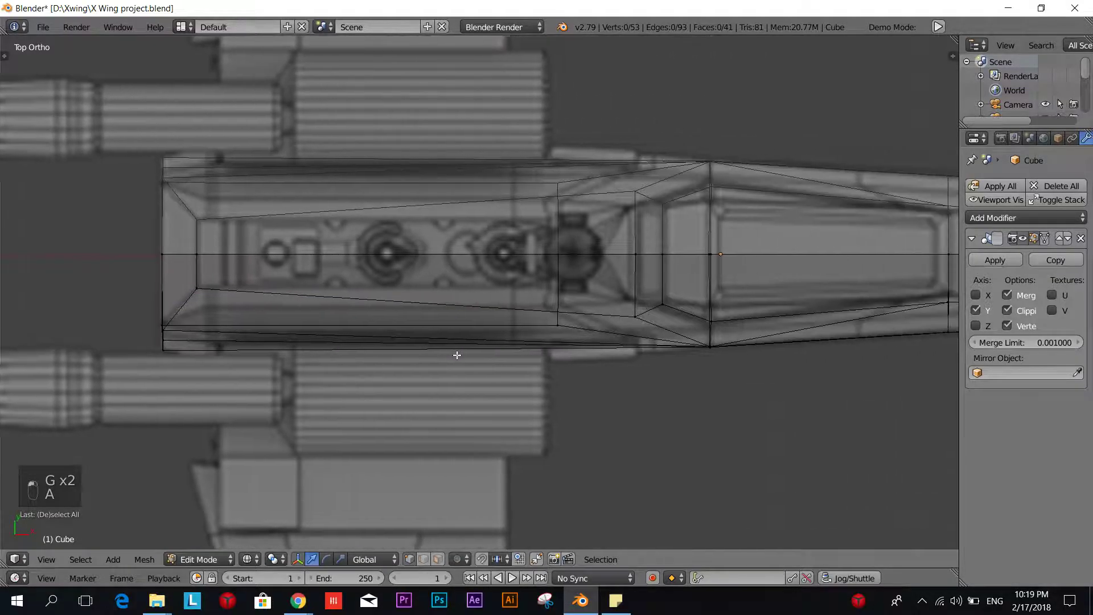
scroll(467, 330, up, 2)
right_click(467, 333)
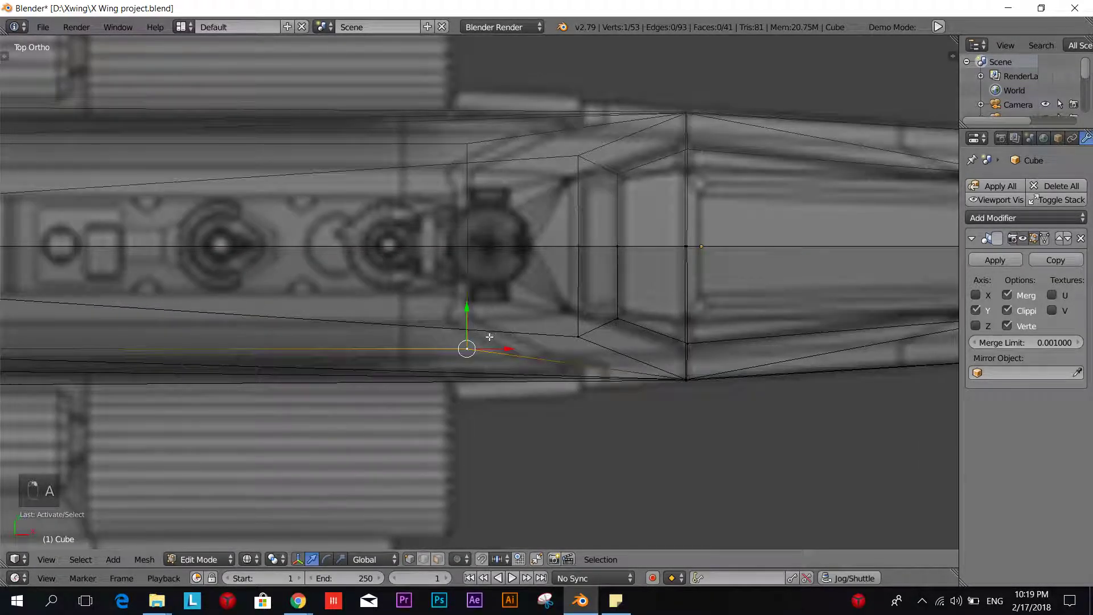
middle_drag(490, 345, 524, 296)
key(a)
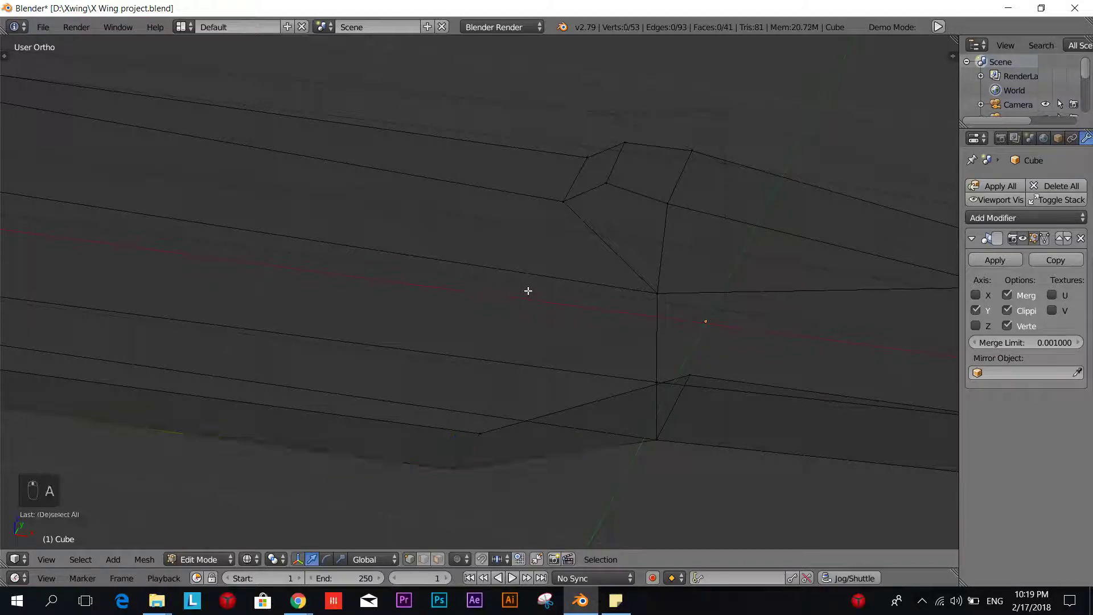
key(KP_7)
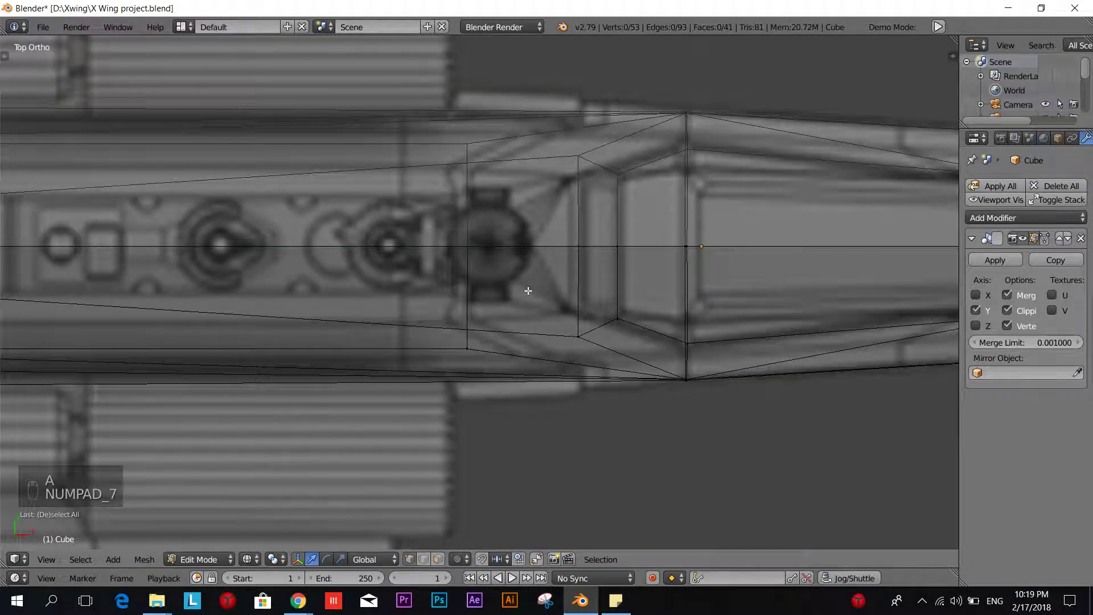
right_click(578, 338)
shift+right_click(624, 317)
key(g)
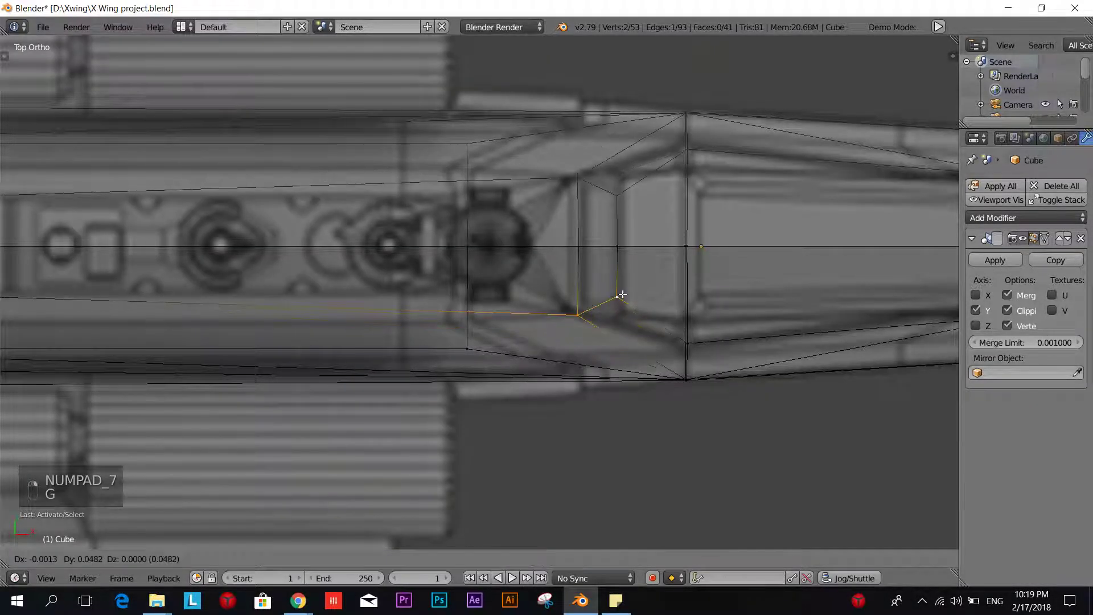
click(621, 291)
- Move the two side vertices at the canopy's widest cross-section inward by about 0.05 in top view
shift+middle_drag(621, 291, 495, 288)
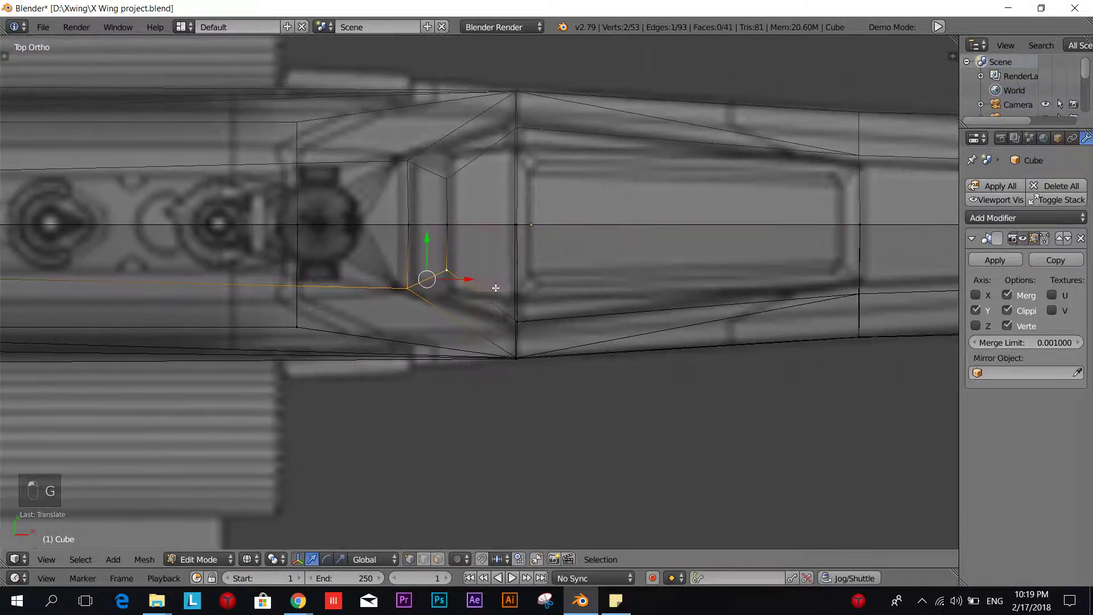
right_click(518, 321)
middle_drag(533, 350, 509, 307)
shift+right_click(500, 300)
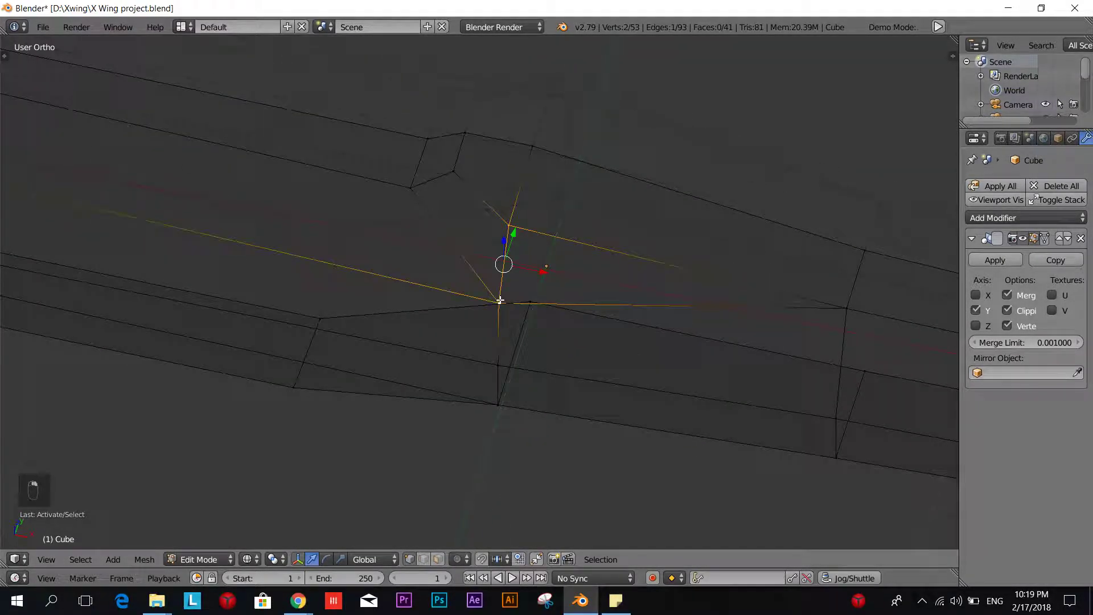
key(KP_7)
key(g)
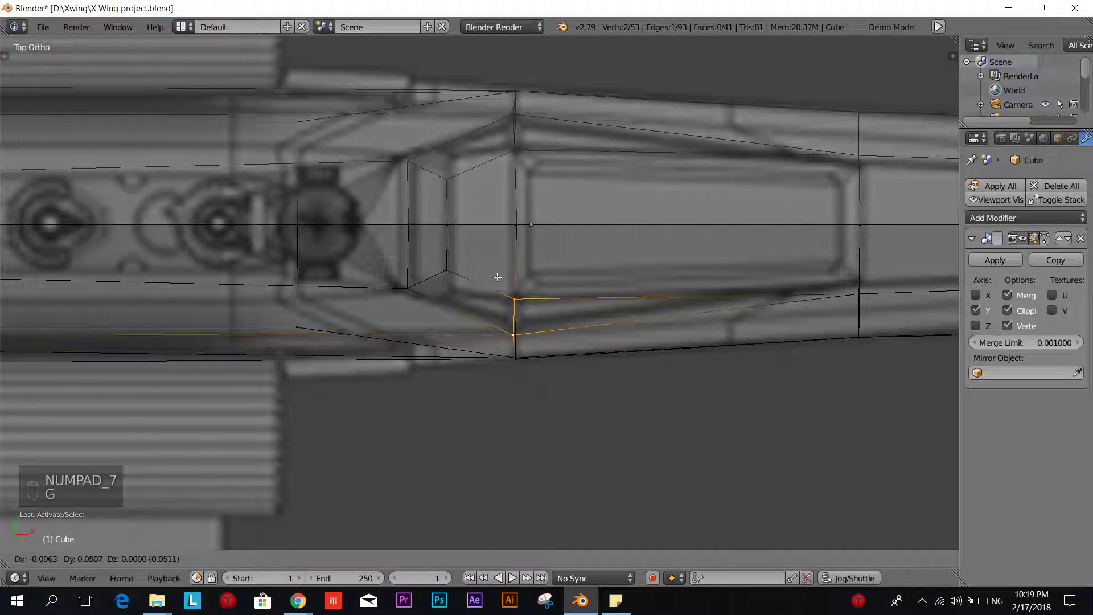
click(497, 277)
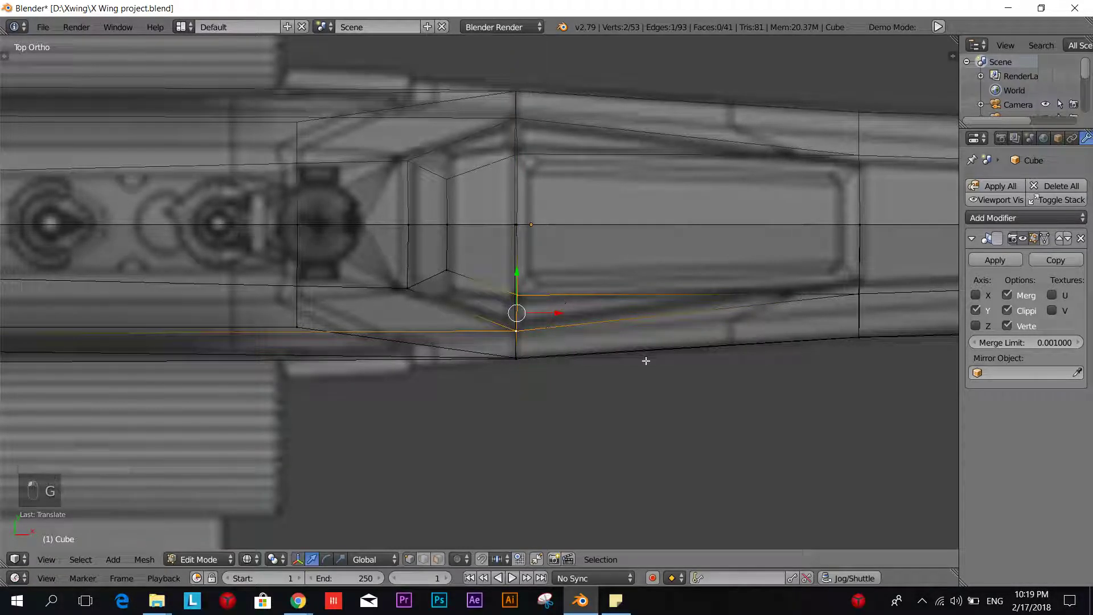
- Move the side vertex at the canopy's front end inward onto the reference's canopy corner in top view
shift+middle_drag(641, 360, 335, 365)
scroll(335, 364, up, 4)
right_click(569, 331)
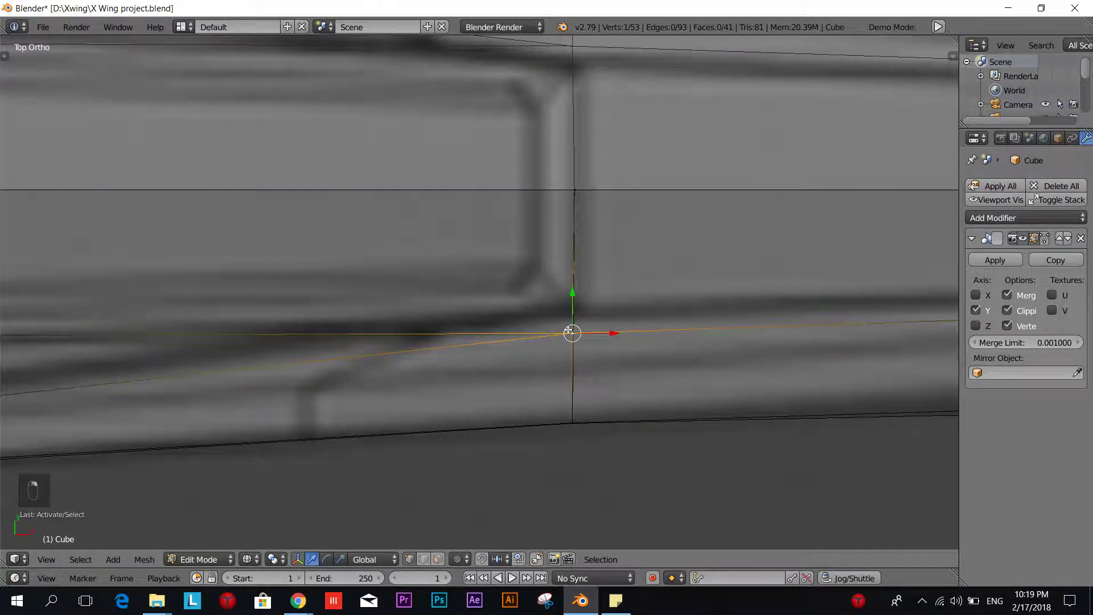
key(g)
click(572, 314)
key(a)
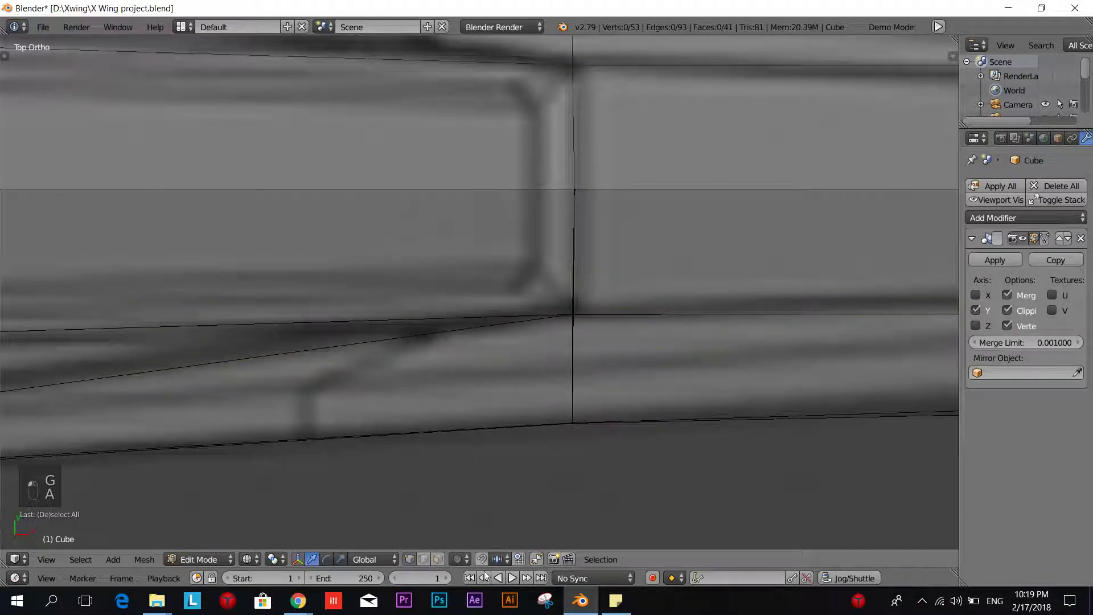
- Inset the long triangular face on the canopy's side by about 0.03 in face select mode
scroll(429, 439, down, 5)
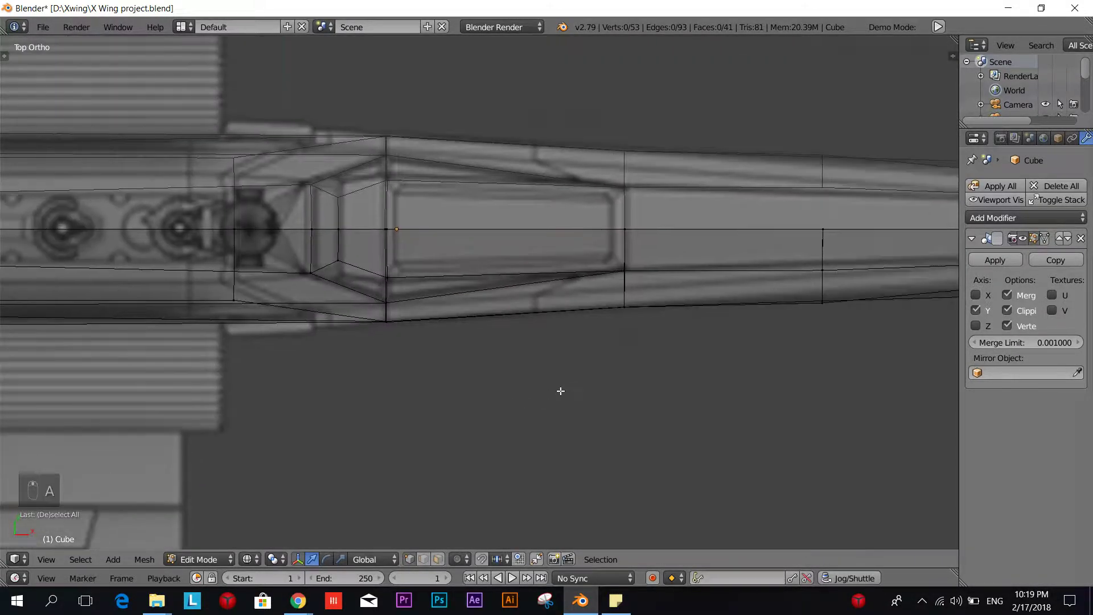
middle_drag(558, 391, 541, 349)
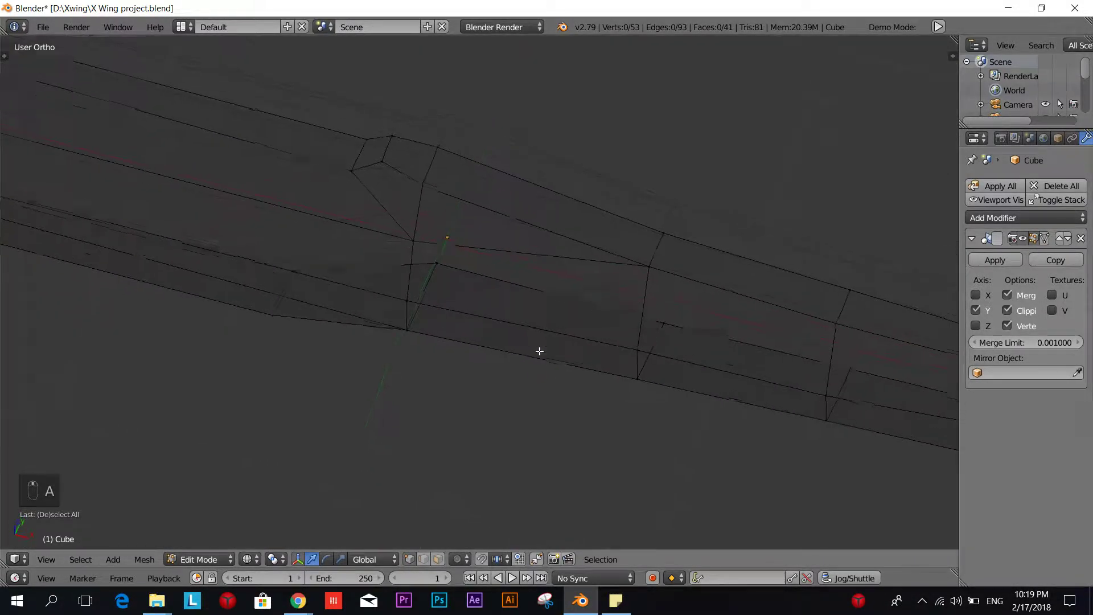
click(437, 559)
middle_drag(410, 439, 390, 427)
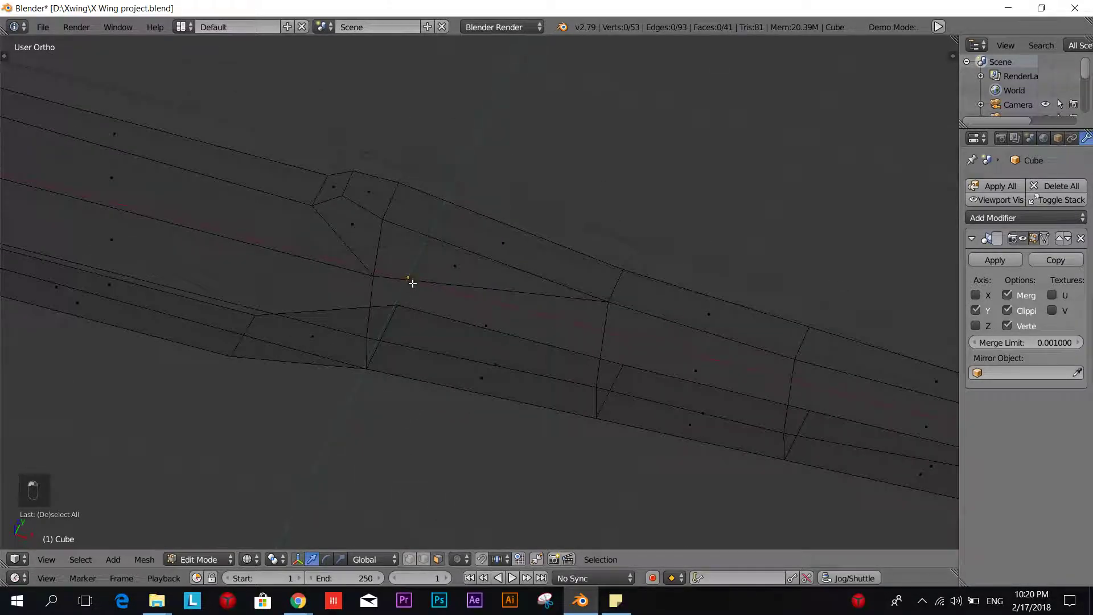
scroll(434, 266, down, 4)
middle_drag(481, 292, 490, 249)
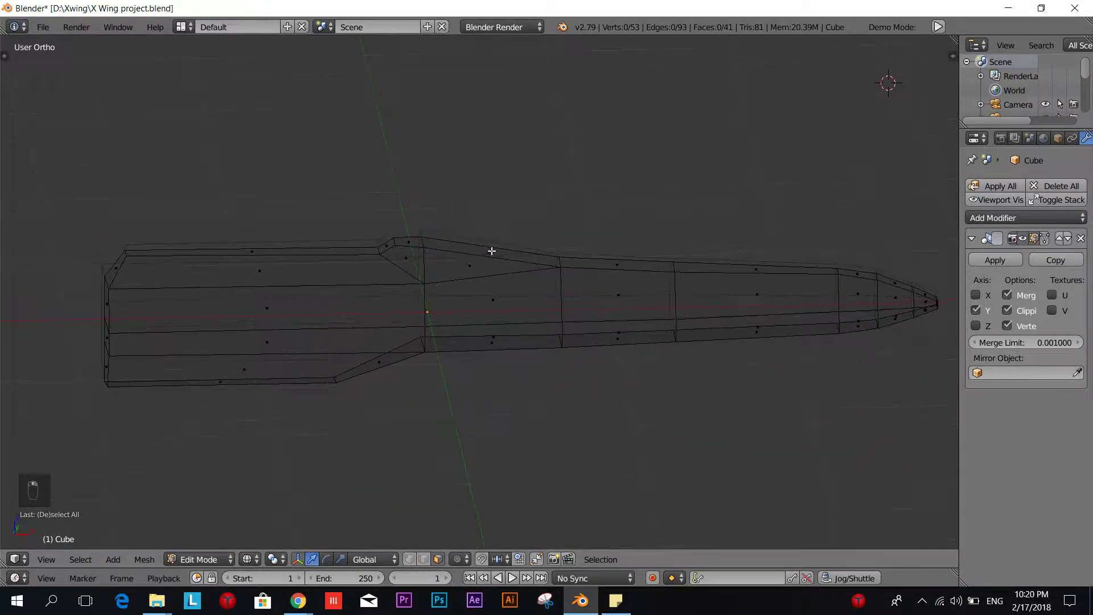
scroll(454, 229, up, 7)
scroll(515, 305, down, 2)
key(KP_1)
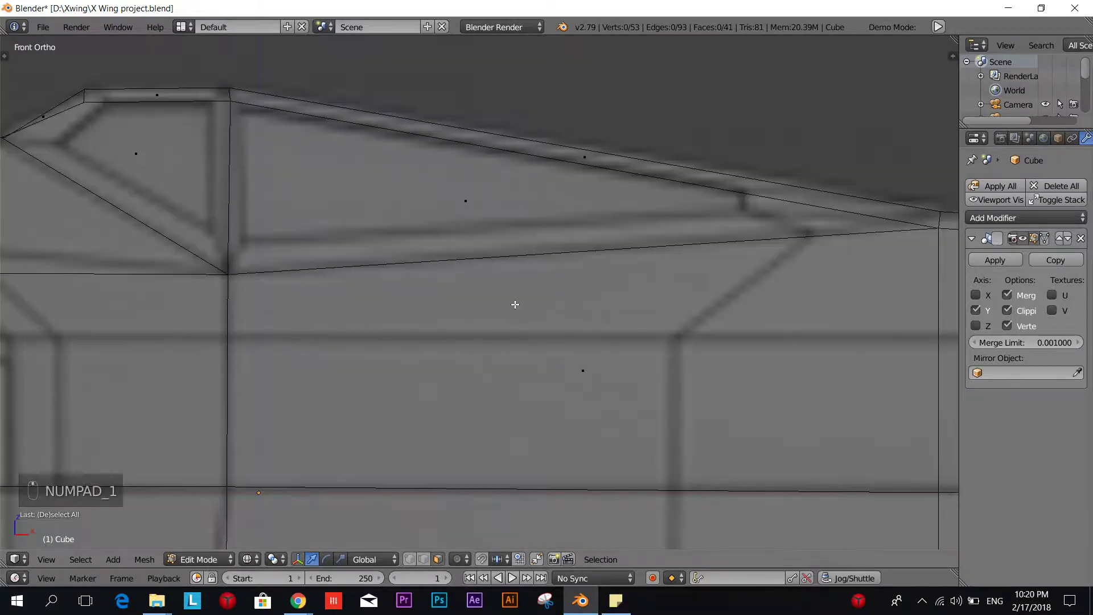
scroll(516, 307, down, 2)
right_click(481, 226)
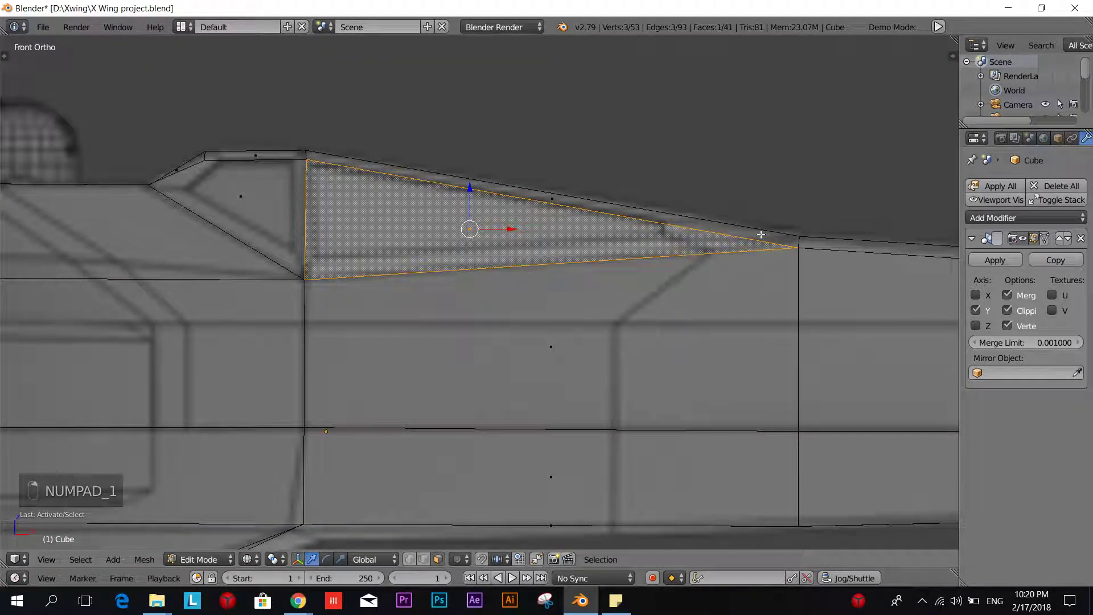
key(i)
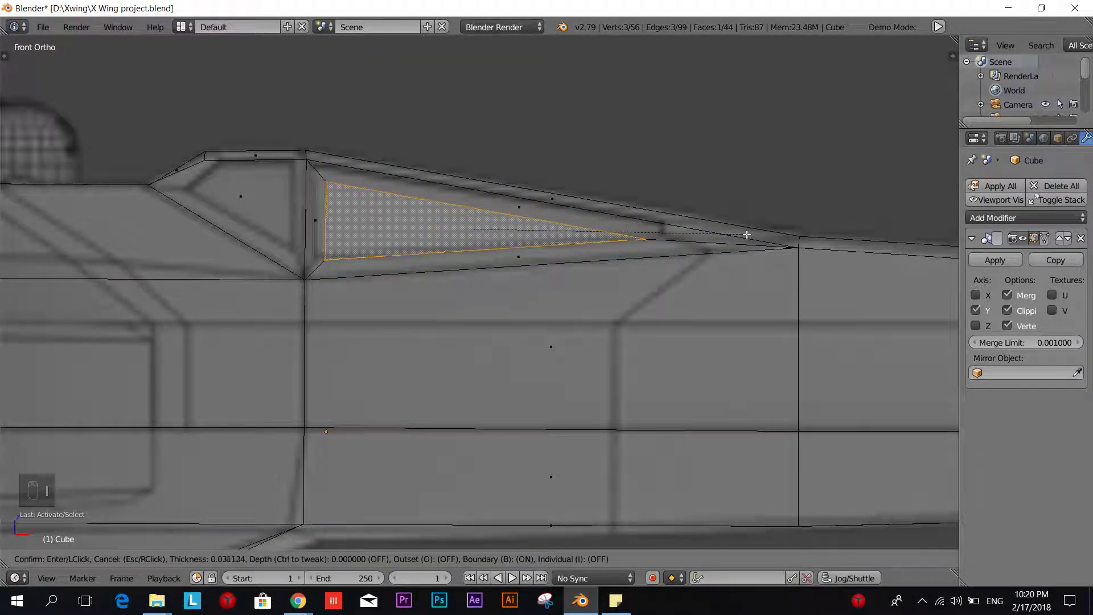
click(749, 236)
- Extrude the inset triangular side window slightly inward to recess it into the canopy
middle_drag(749, 236, 651, 278)
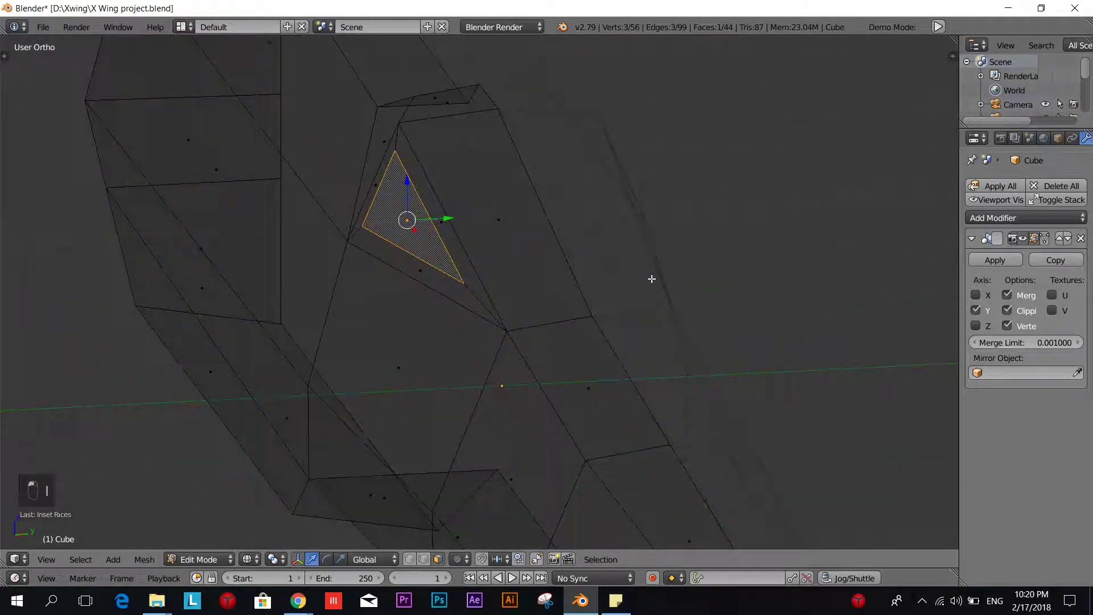
key(e)
click(657, 279)
- Raise the two upper vertices of the canopy's rear side face along Z to the roofline in front view
middle_drag(481, 309, 240, 315)
right_click(240, 314)
key(KP_1)
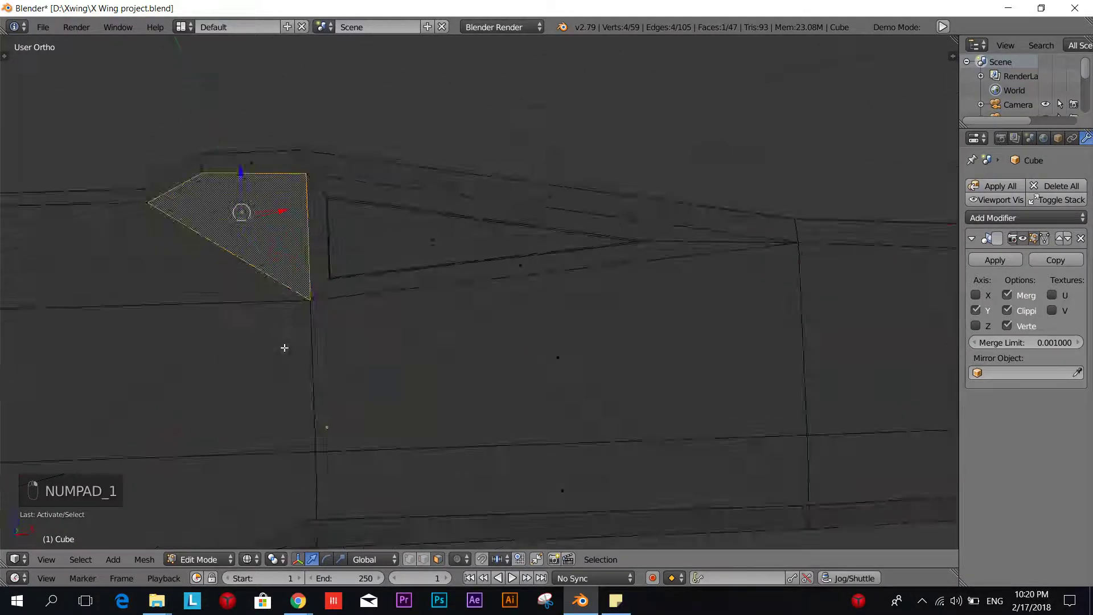
scroll(294, 210, up, 2)
shift+middle_drag(193, 166, 653, 463)
shift+middle_drag(639, 505, 490, 477)
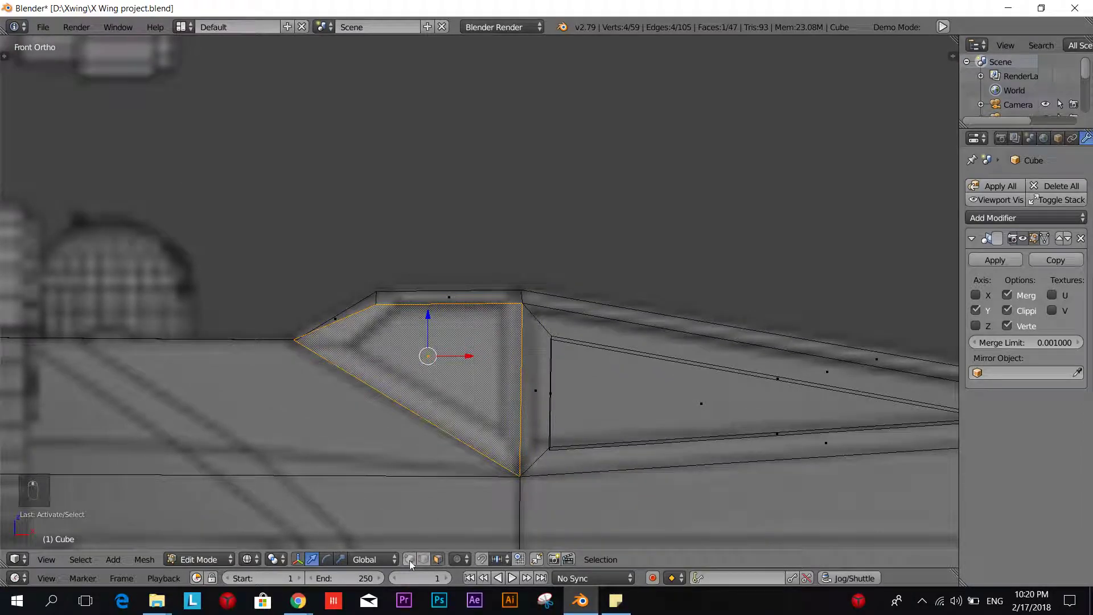
key(a)
scroll(525, 329, up, 3)
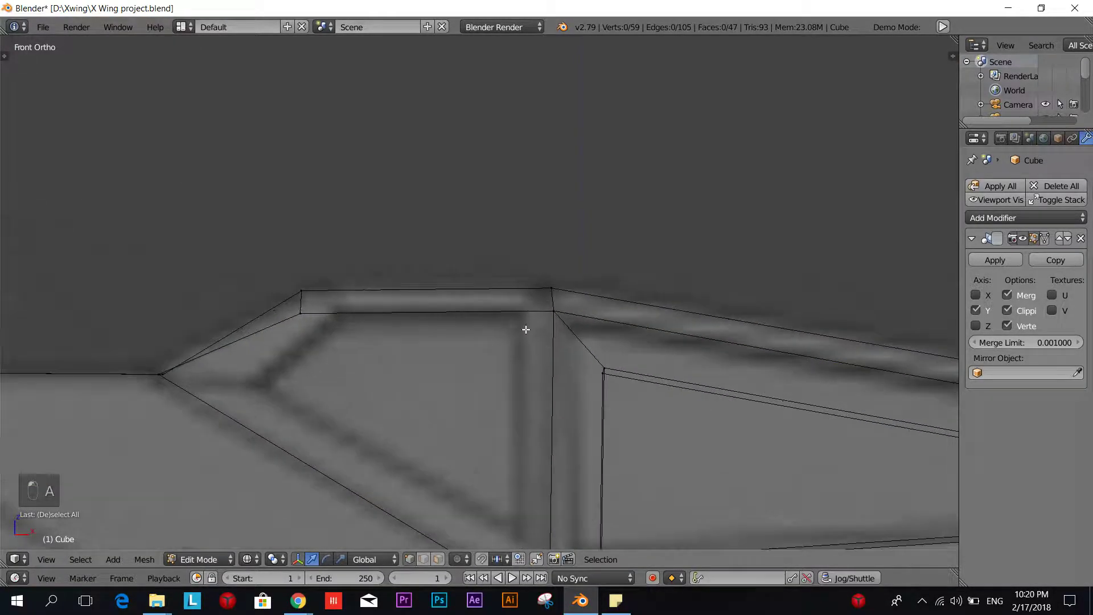
right_click(562, 313)
shift+right_click(301, 314)
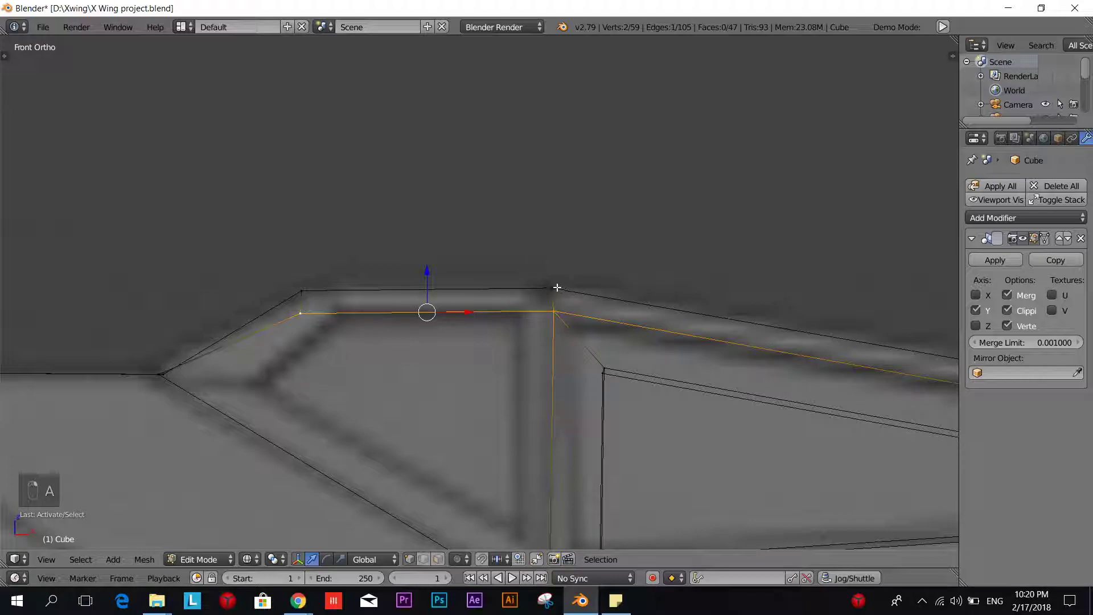
key(g)
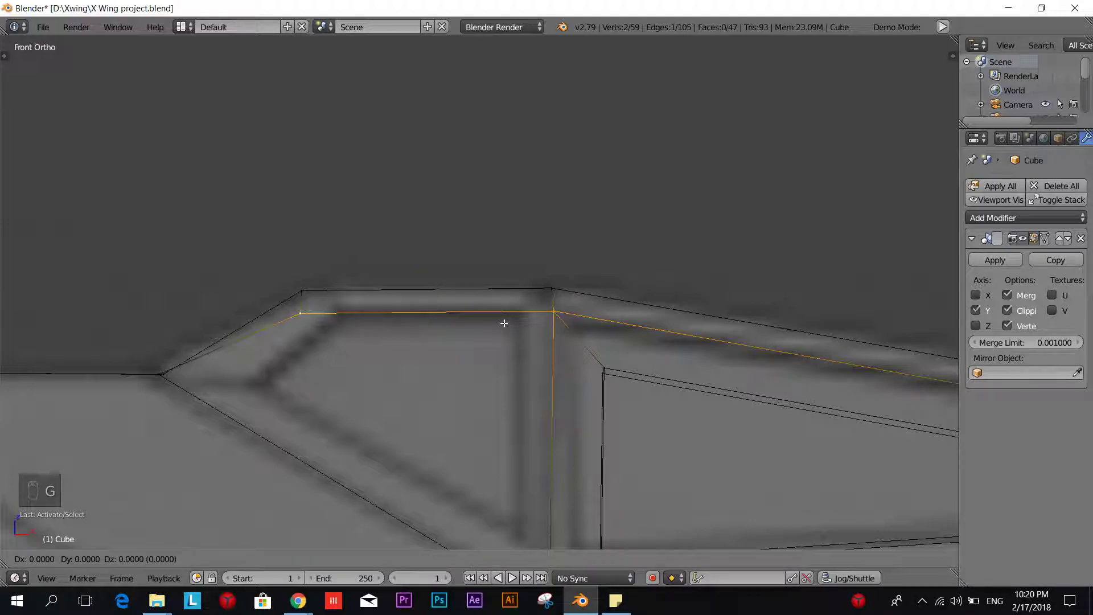
key(z)
click(501, 301)
scroll(500, 301, down, 1)
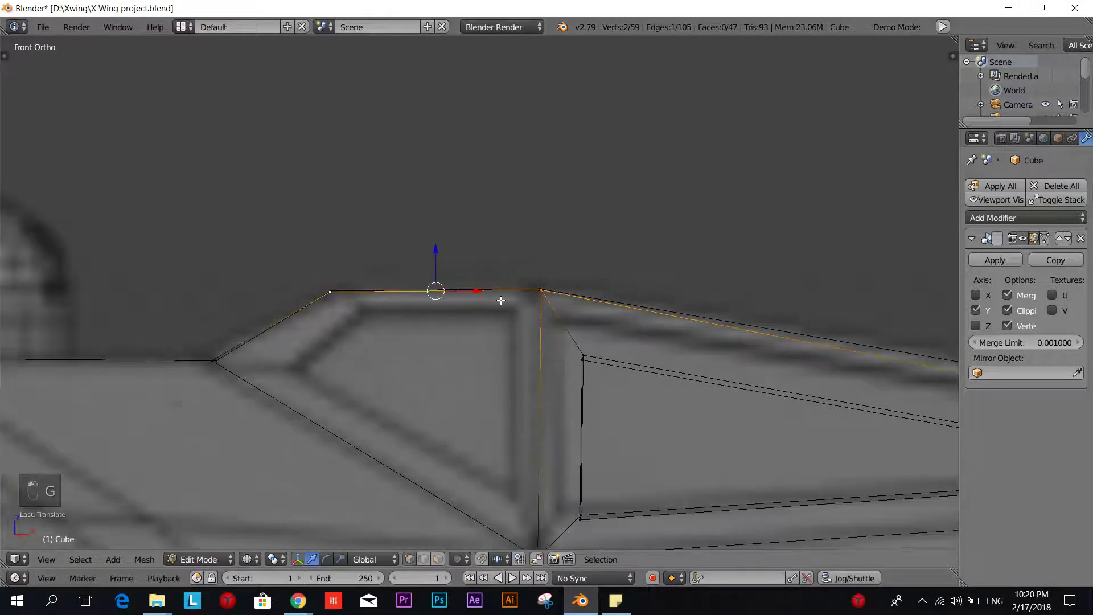
key(a)
- Inset the canopy's rear side face to form a window frame matching the reference border
click(438, 559)
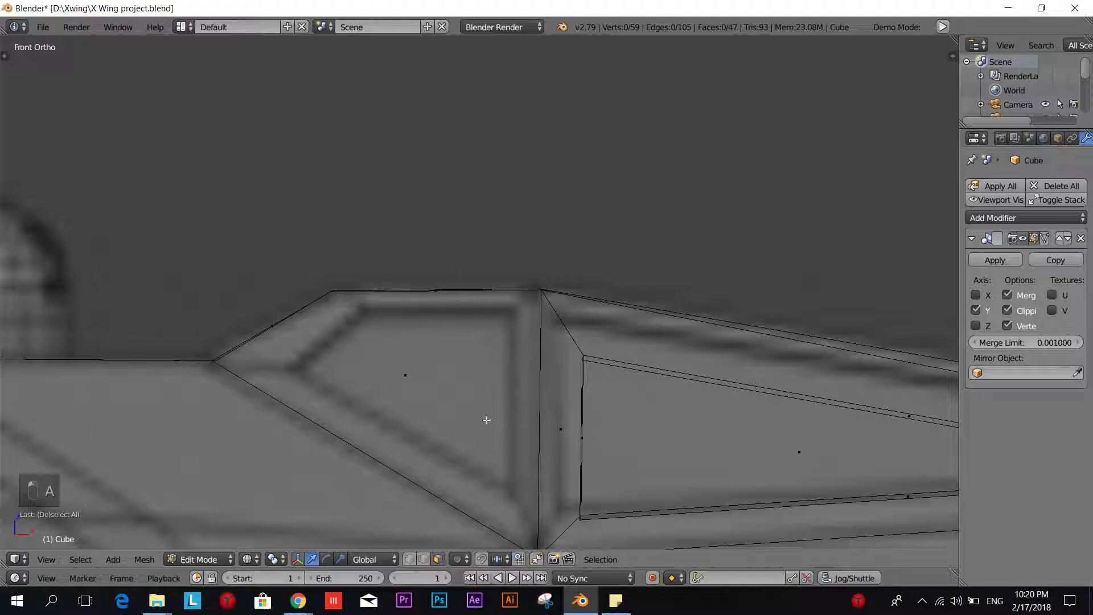
right_click(423, 399)
key(i)
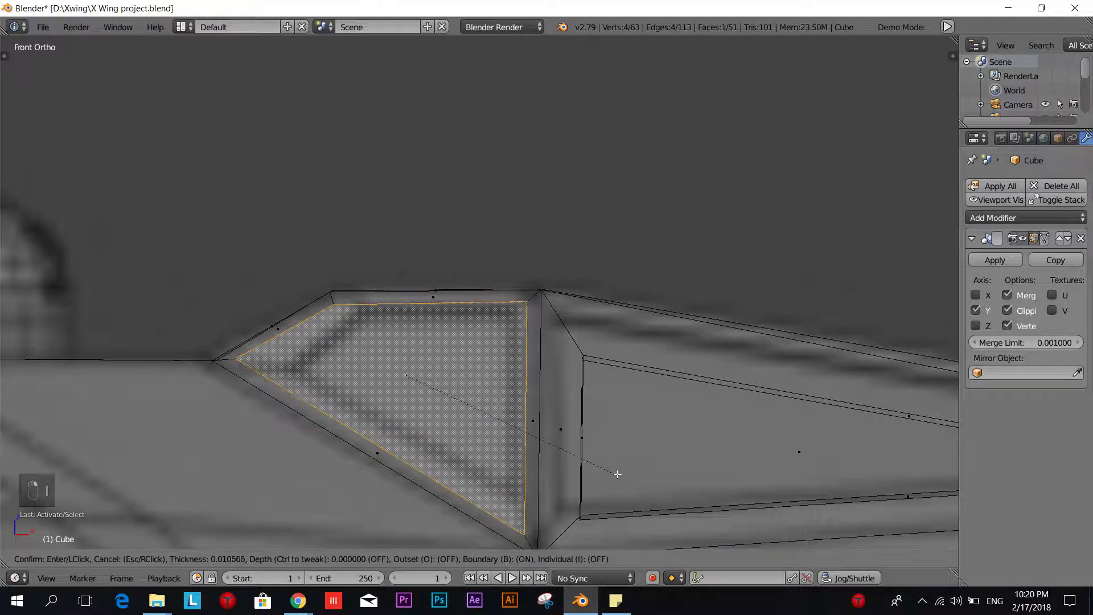
click(608, 464)
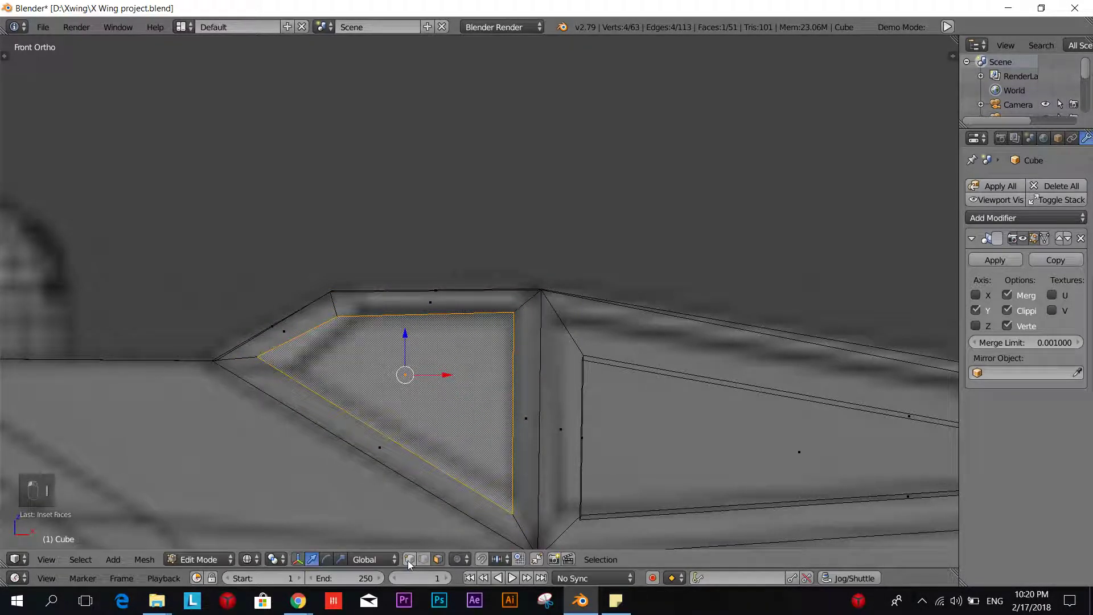
- Move and rotate the two rear corner vertices of the inset rear side window to match the reference's slanted edge
click(408, 560)
click(255, 360)
shift+click(338, 316)
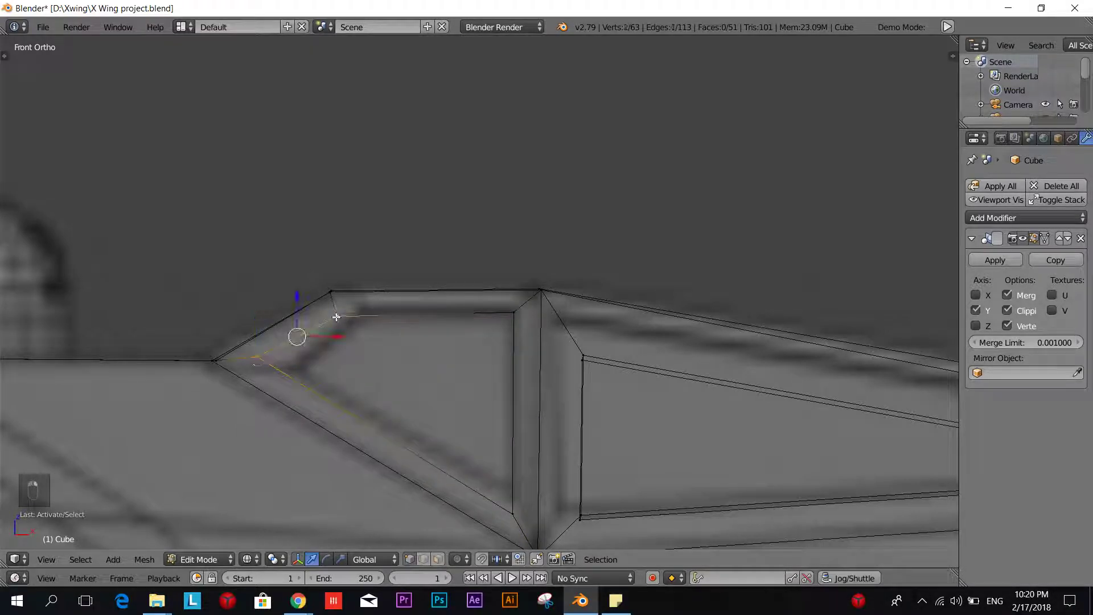
key(g)
click(396, 320)
key(r)
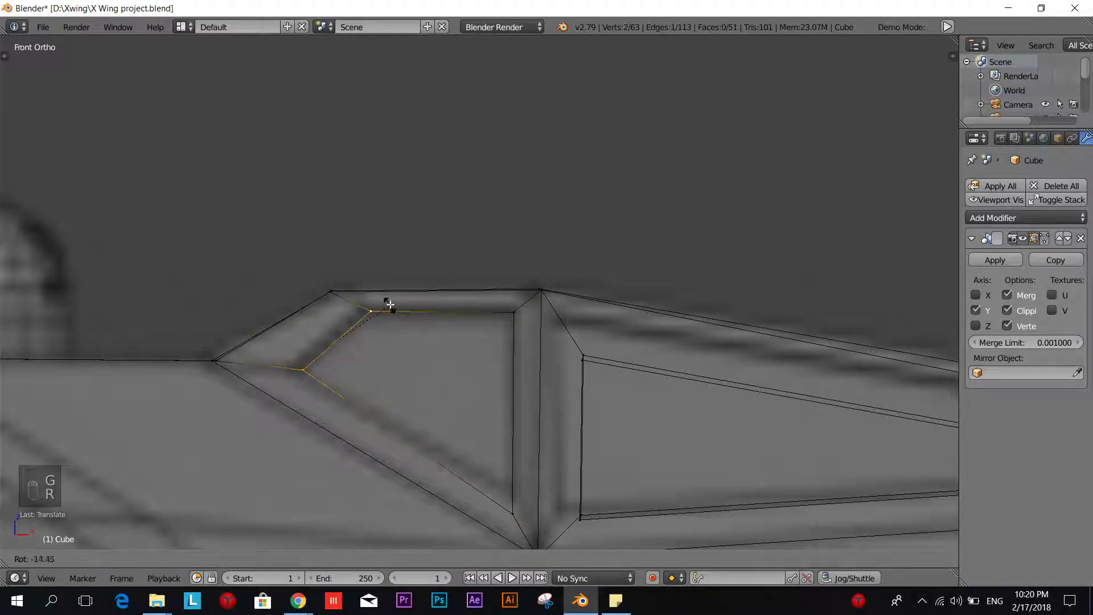
click(378, 301)
key(g)
click(378, 299)
key(a)
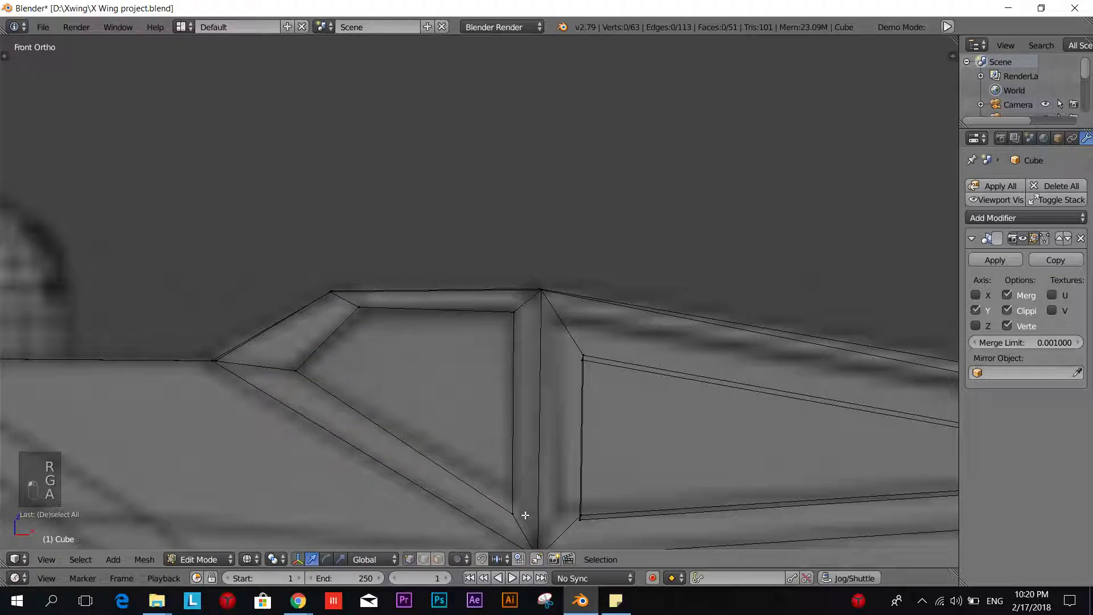
- Move the lower front corner vertex of the rear side window up to the reference's window corner
click(514, 516)
key(g)
click(514, 495)
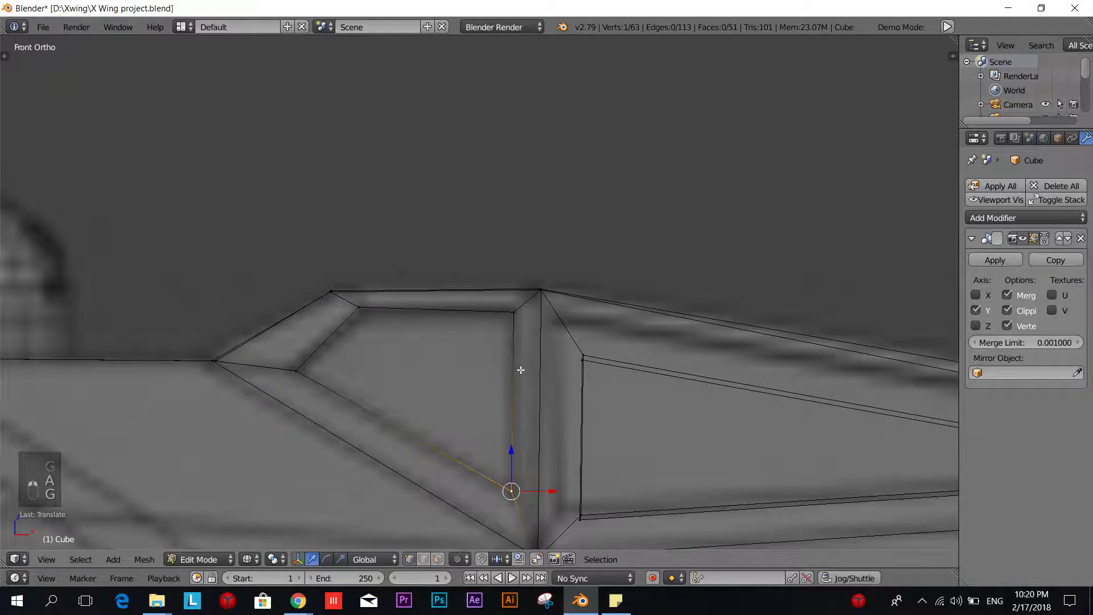
scroll(521, 370, down, 5)
key(a)
- Extrude the rear side window face slightly inward to recess it
middle_drag(573, 476, 528, 522)
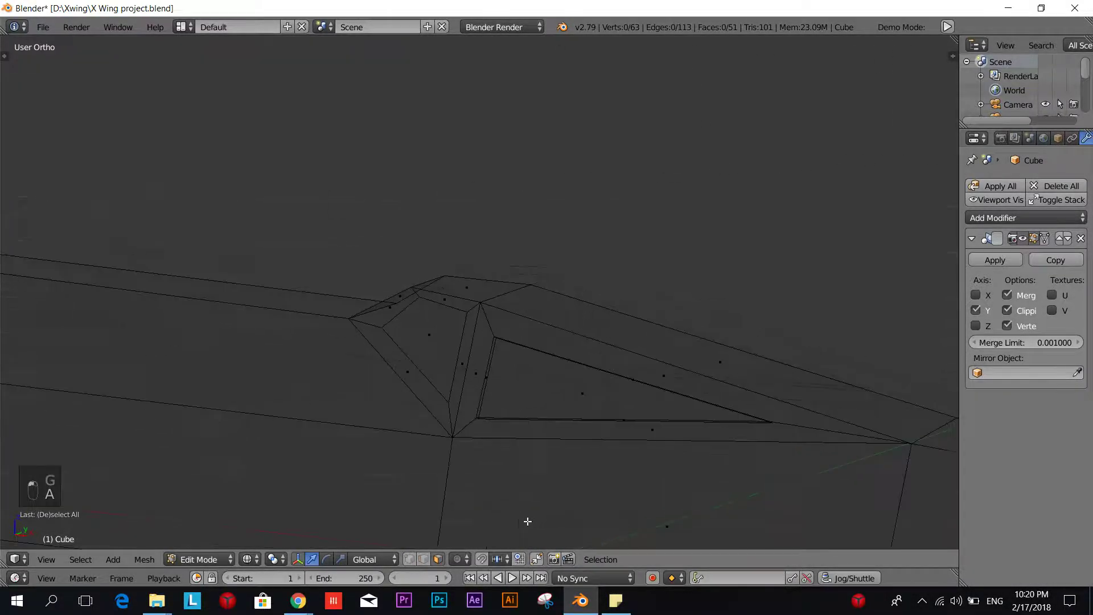
click(424, 336)
middle_drag(425, 335, 419, 325)
key(e)
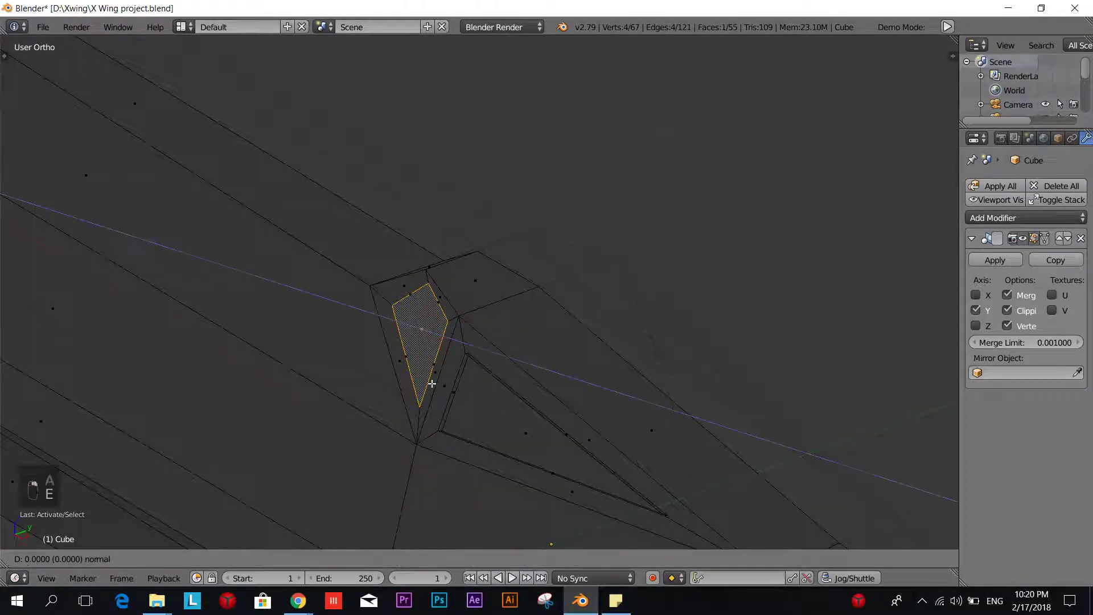
click(432, 383)
middle_drag(432, 383, 529, 431)
click(464, 365)
key(i)
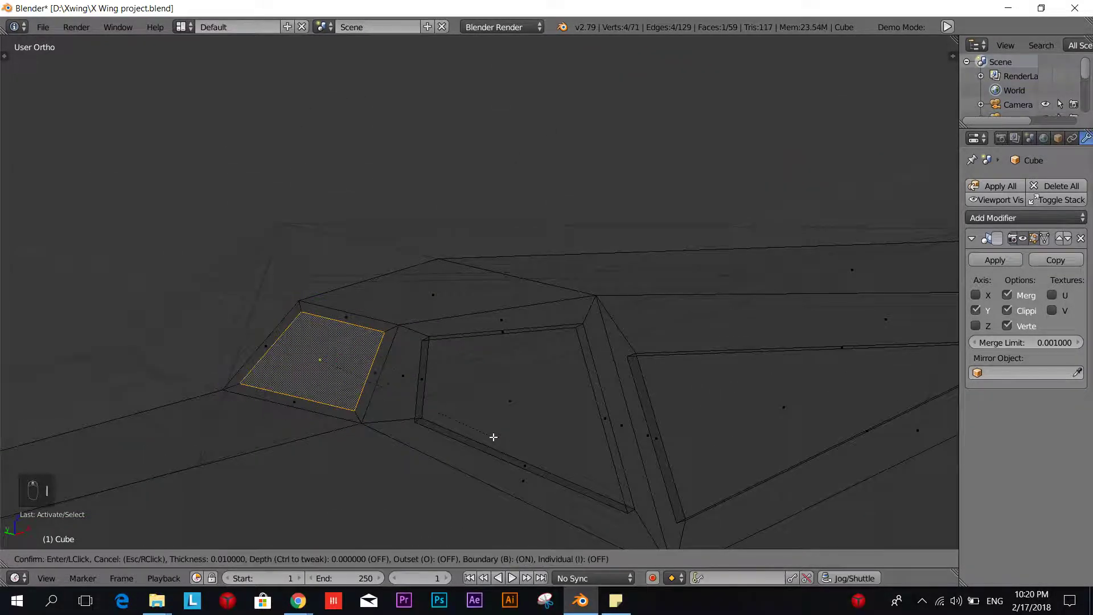
key(Escape)
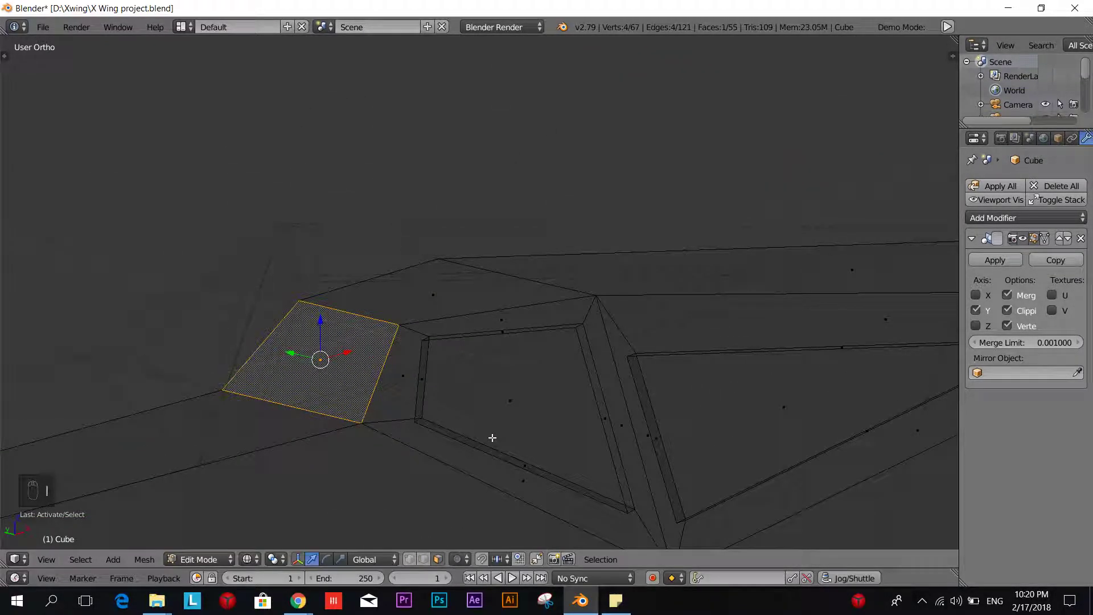
key(ctrl+z)
key(a)
- Extrude the sloped face at the canopy's rear end slightly inward along its normal
middle_drag(506, 418, 472, 449)
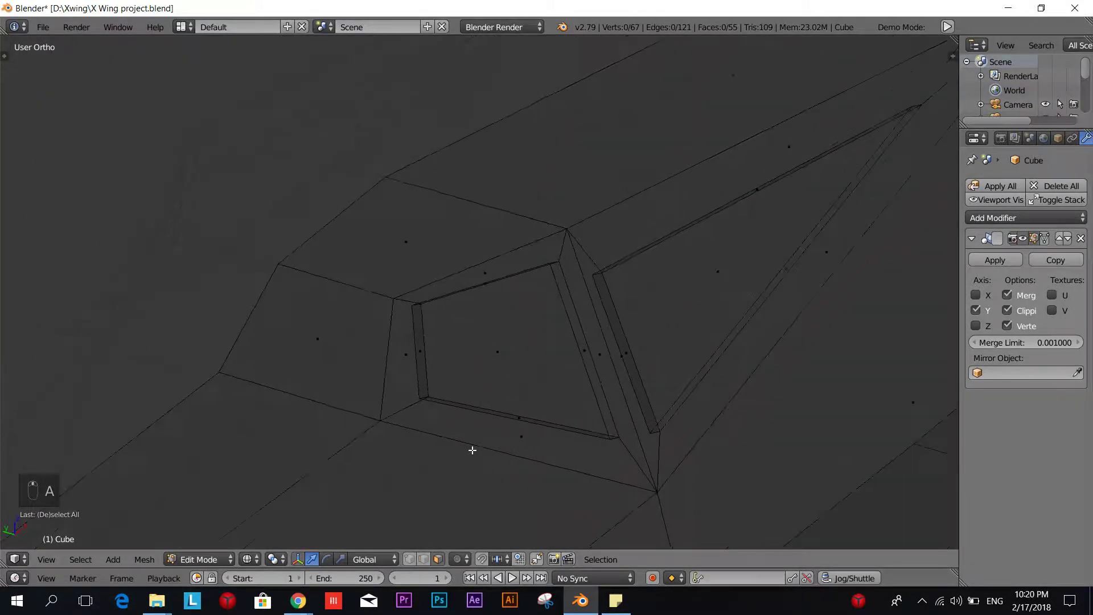
right_click(330, 318)
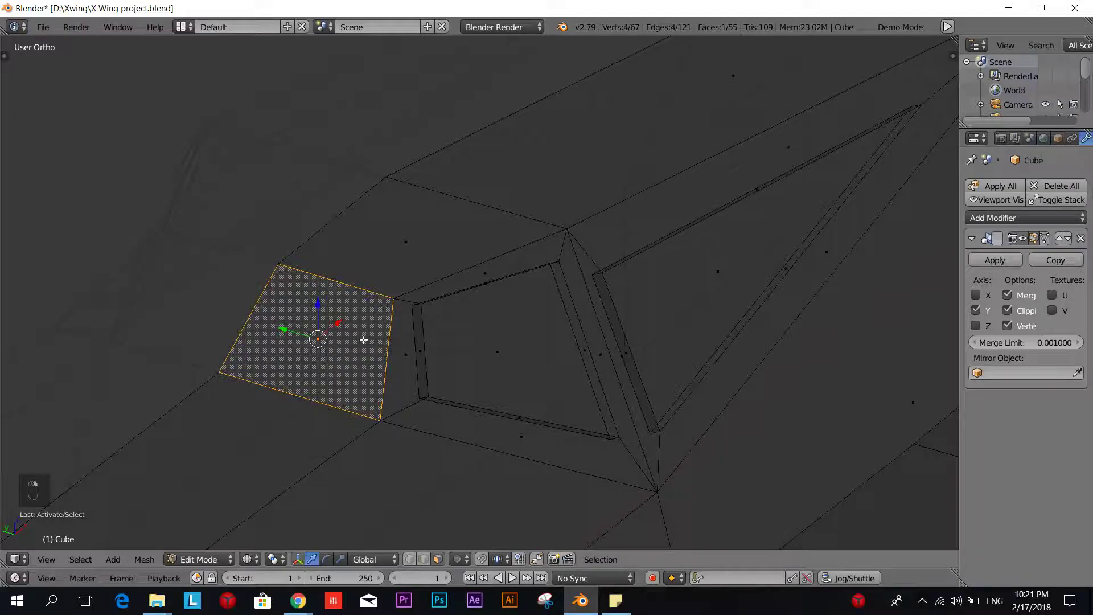
key(e)
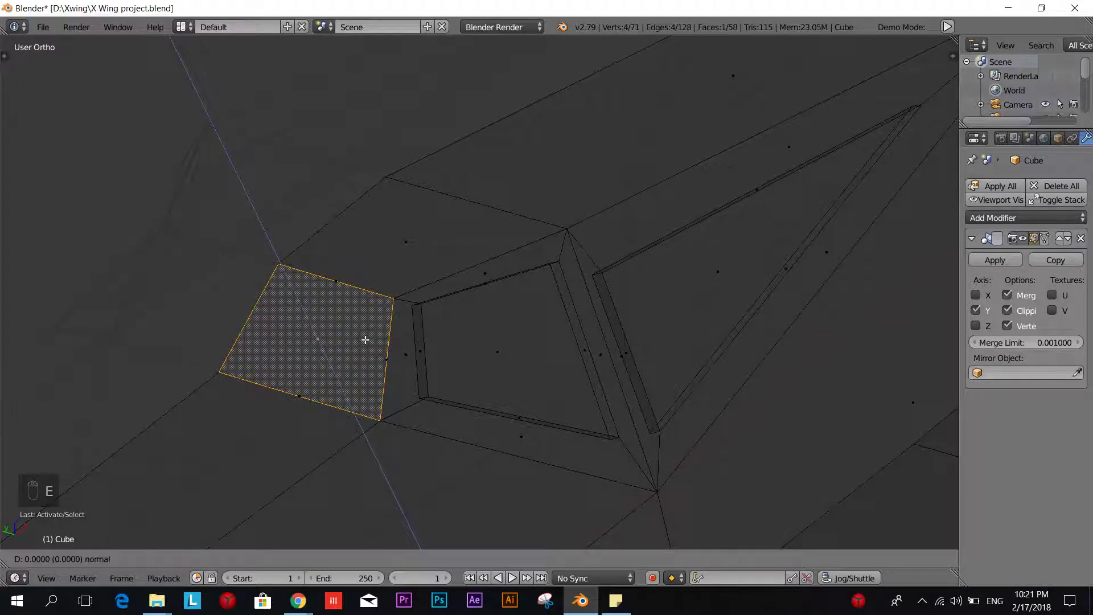
click(374, 361)
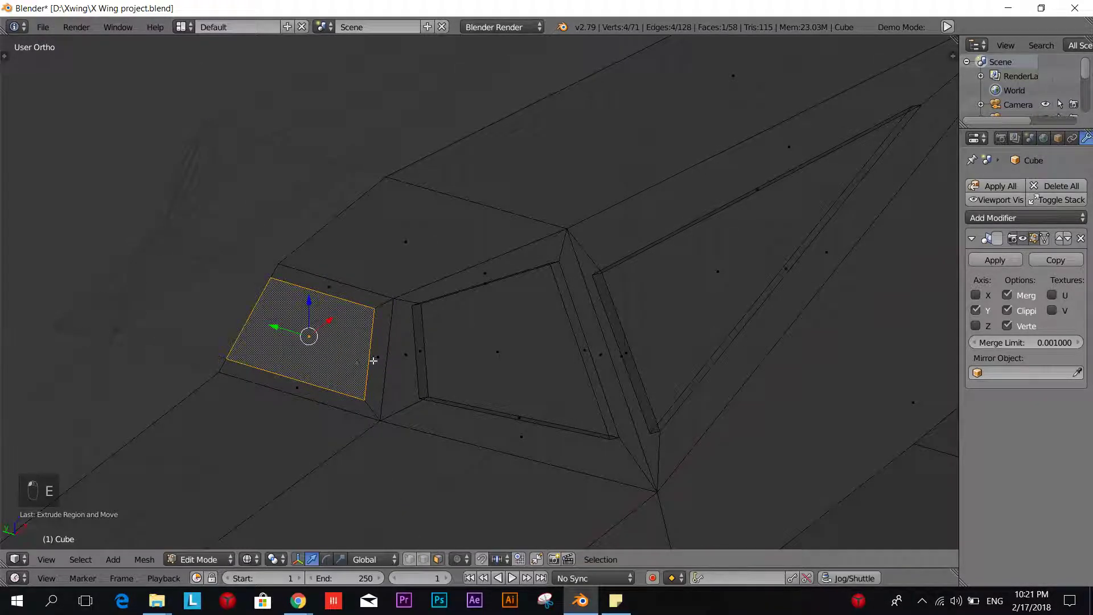
- Extrude the inset rear canopy face inward by about 0.0039 to recess it, and clear the selection
middle_drag(374, 361, 296, 359)
key(e)
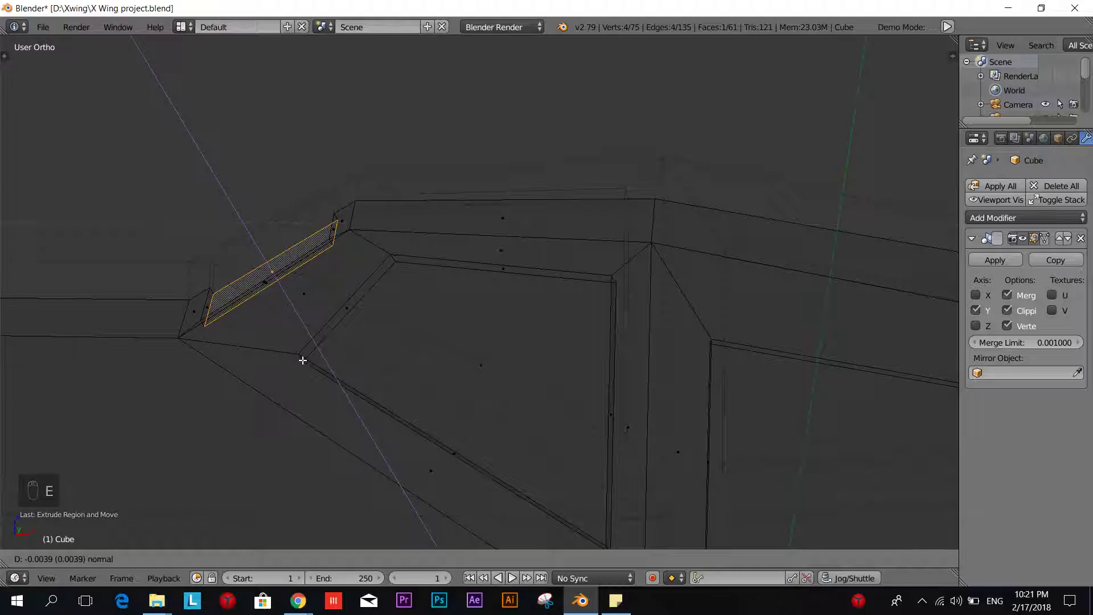
click(303, 361)
key(a)
- Extrude the long sloped panel on top of the canopy and resize the new face along Z to shape its window
middle_drag(529, 405, 511, 302)
right_click(420, 154)
key(e)
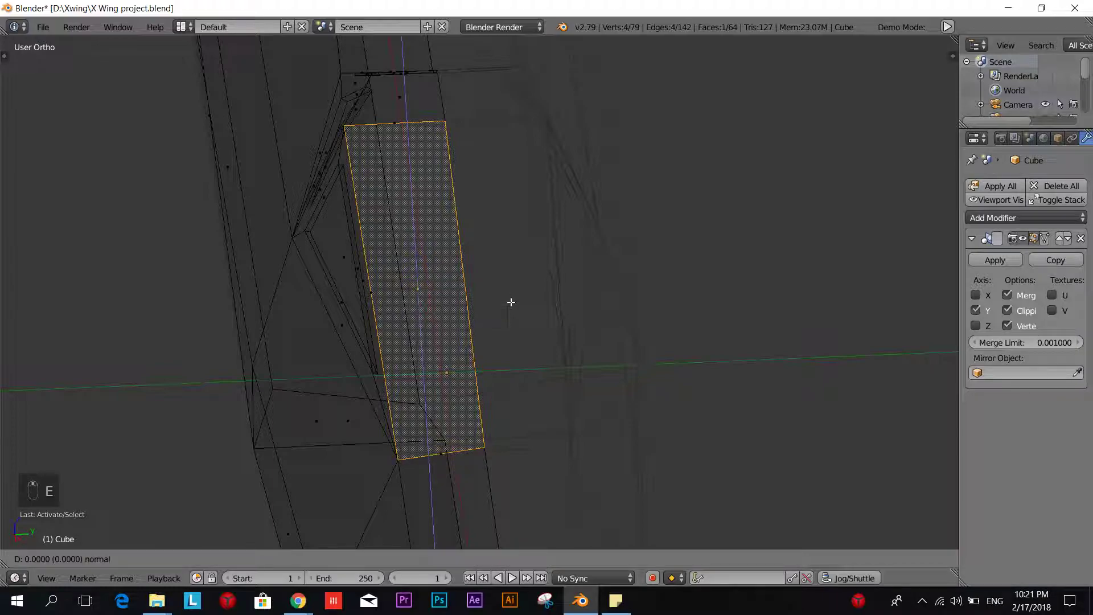
click(486, 277)
key(s)
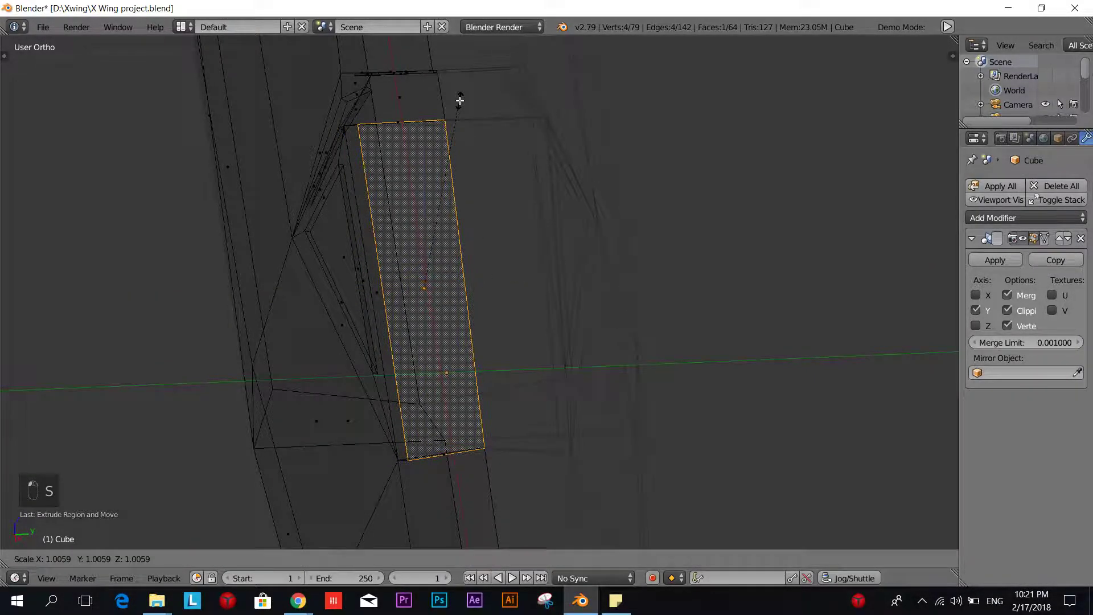
key(z)
click(453, 122)
- Extrude the canopy's top window face slightly inward along its normal to recess it
middle_drag(453, 123, 477, 151)
key(e)
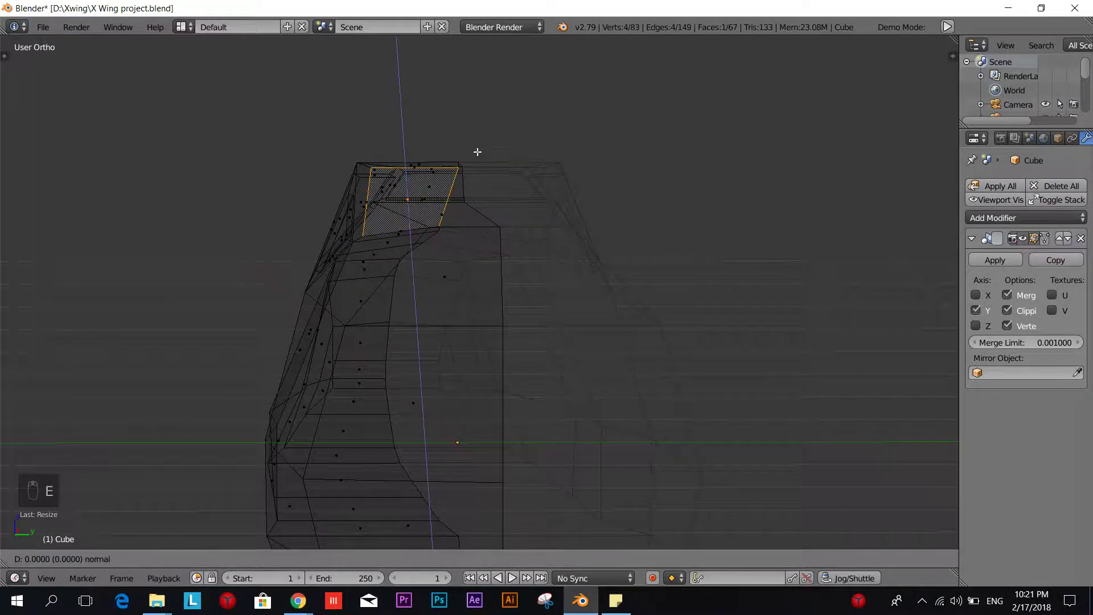
click(477, 157)
- Display the model in solid shading and deselect everything to check the recessed canopy windows
scroll(469, 171, down, 3)
key(z)
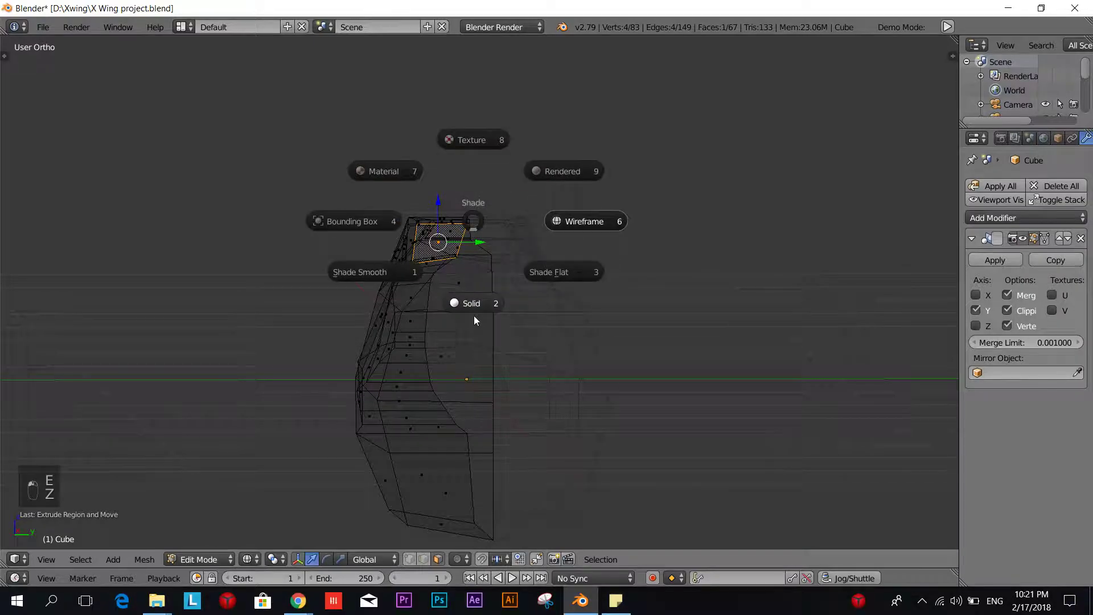
click(474, 315)
scroll(519, 362, up, 6)
key(a)
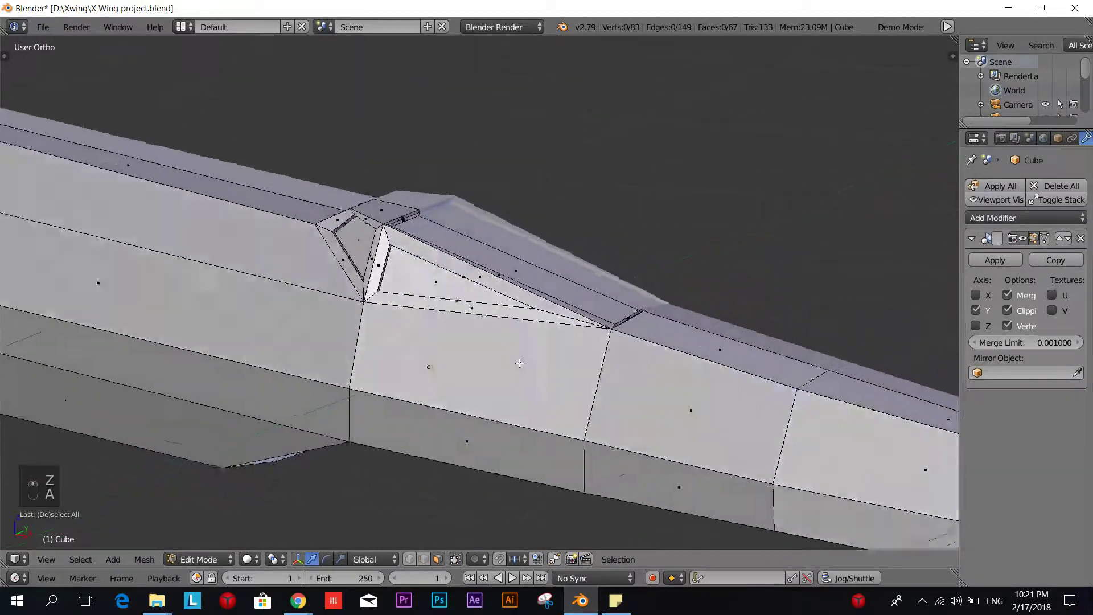
middle_drag(519, 362, 358, 316)
scroll(614, 346, up, 4)
scroll(357, 314, up, 2)
- Extrude all the nose section faces, including the tip faces, in place and scale them along Z by about 1.15
middle_drag(441, 364, 140, 177)
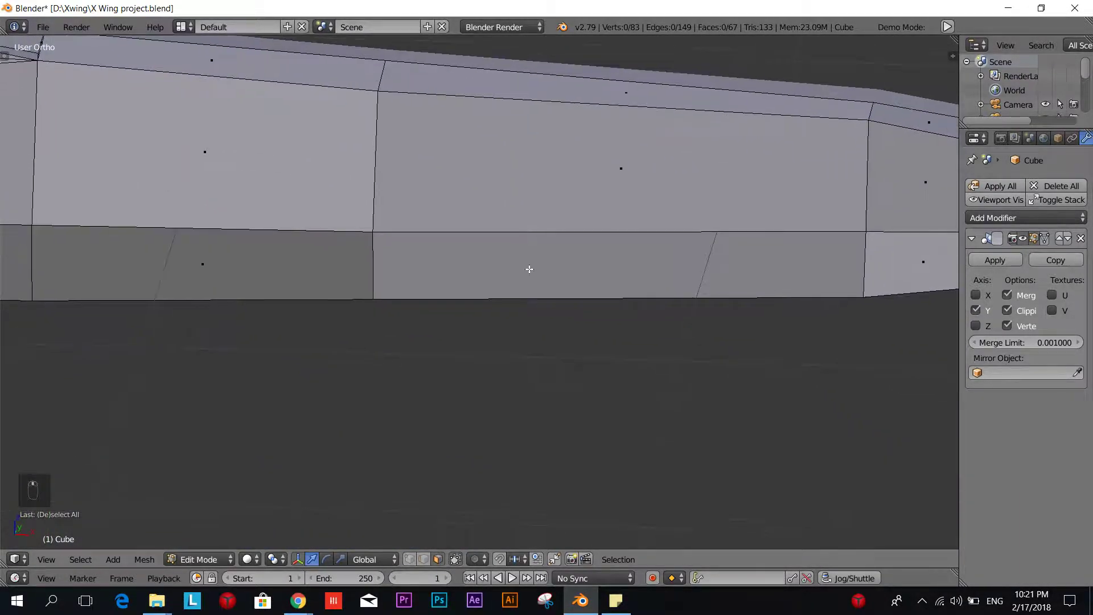
shift+middle_drag(631, 291, 133, 328)
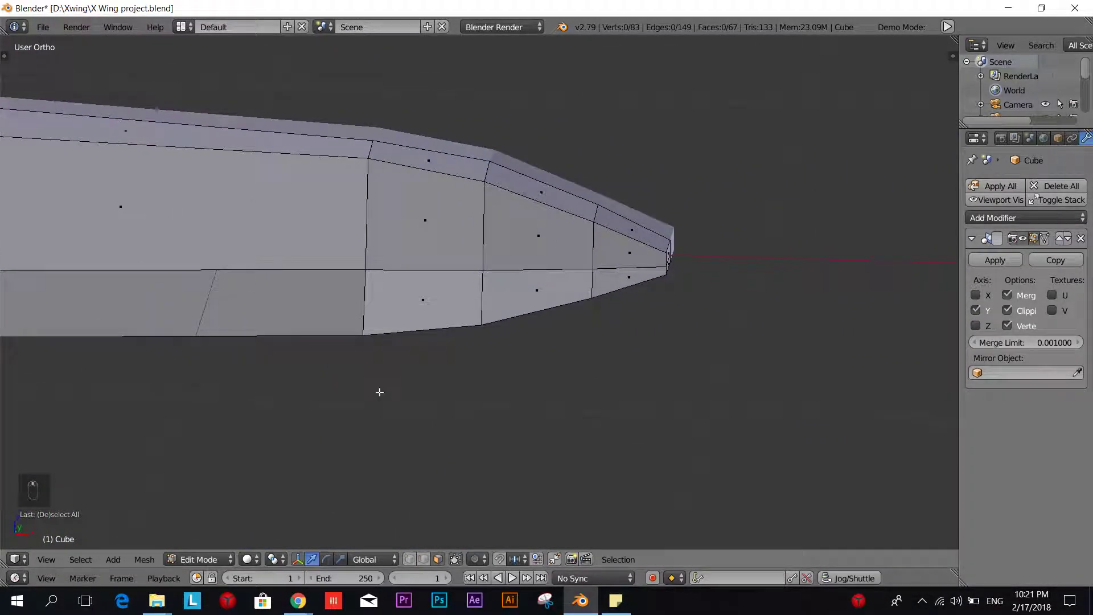
alt+click(421, 268)
alt+shift+click(501, 271)
alt+shift+click(614, 273)
middle_drag(730, 303, 658, 307)
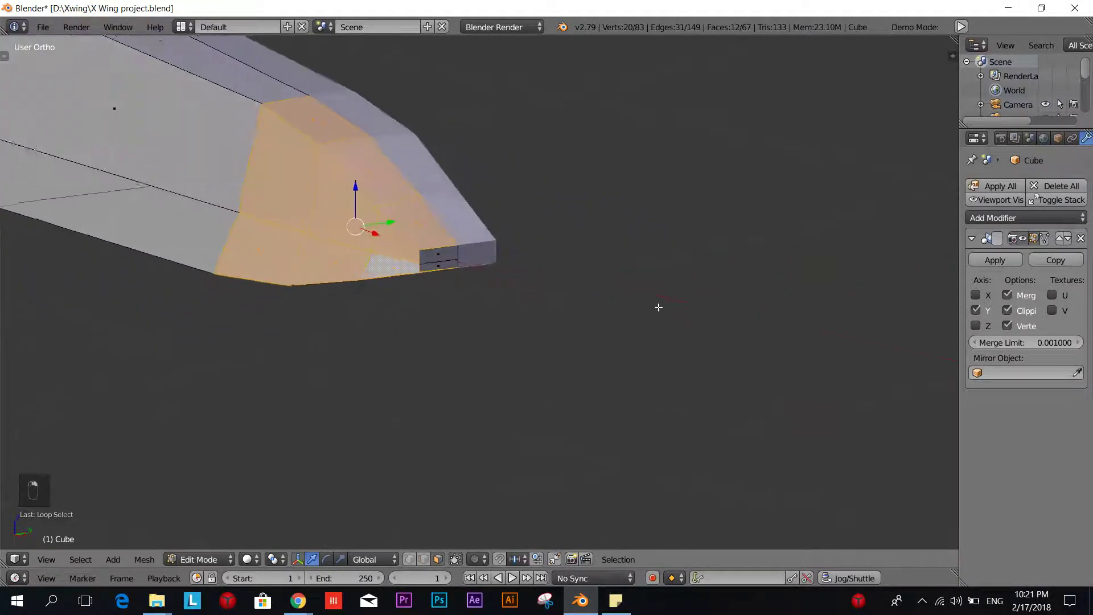
alt+shift+click(421, 264)
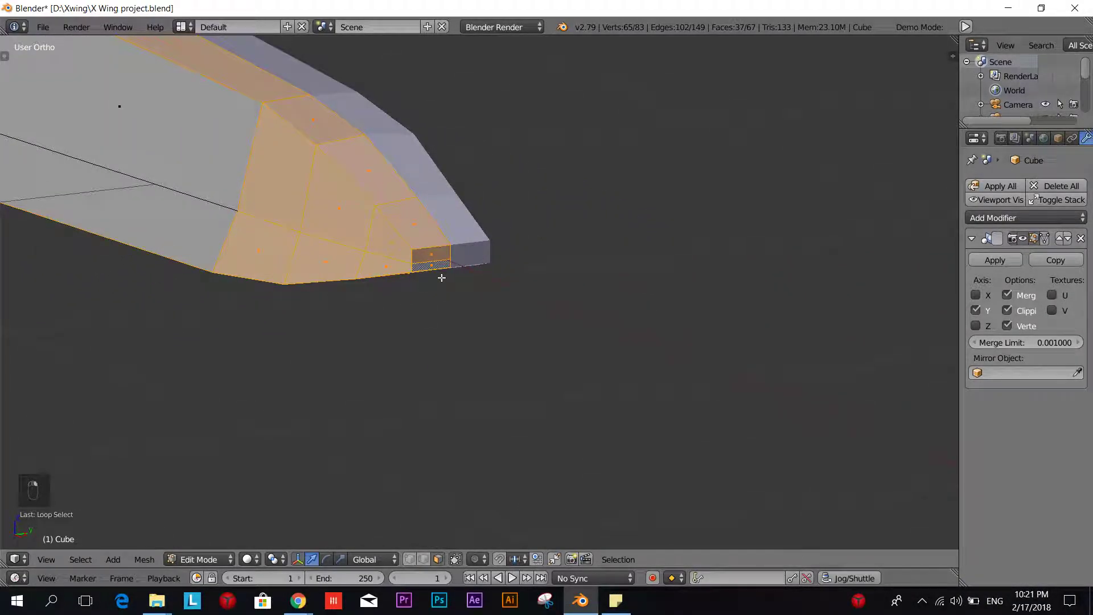
key(ctrl+z)
shift+click(426, 261)
middle_drag(426, 261, 397, 306)
shift+middle_drag(493, 320, 369, 358)
key(e)
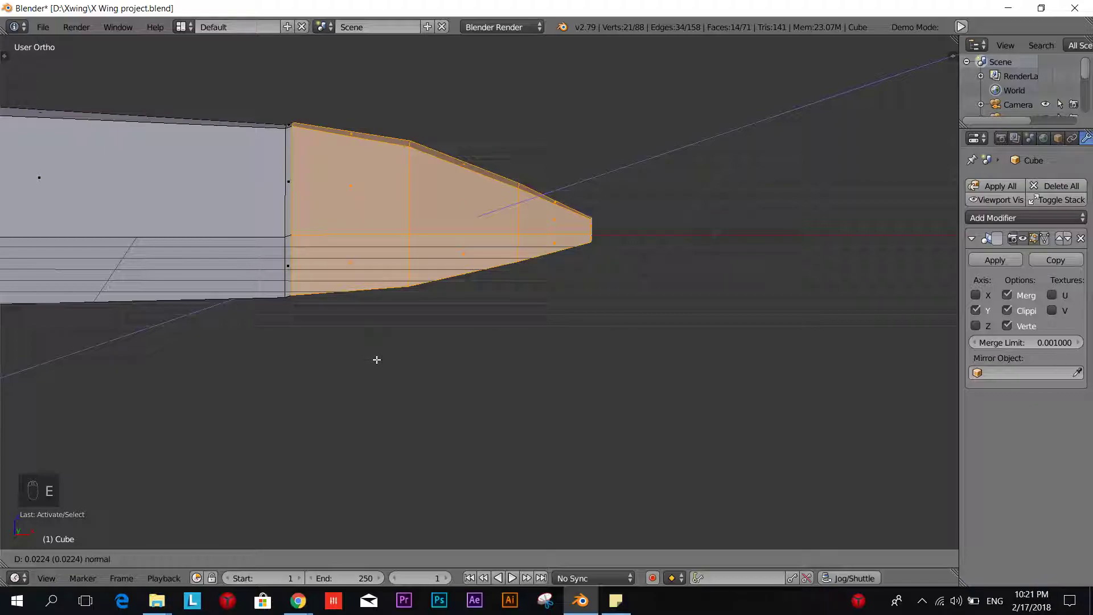
right_click(377, 360)
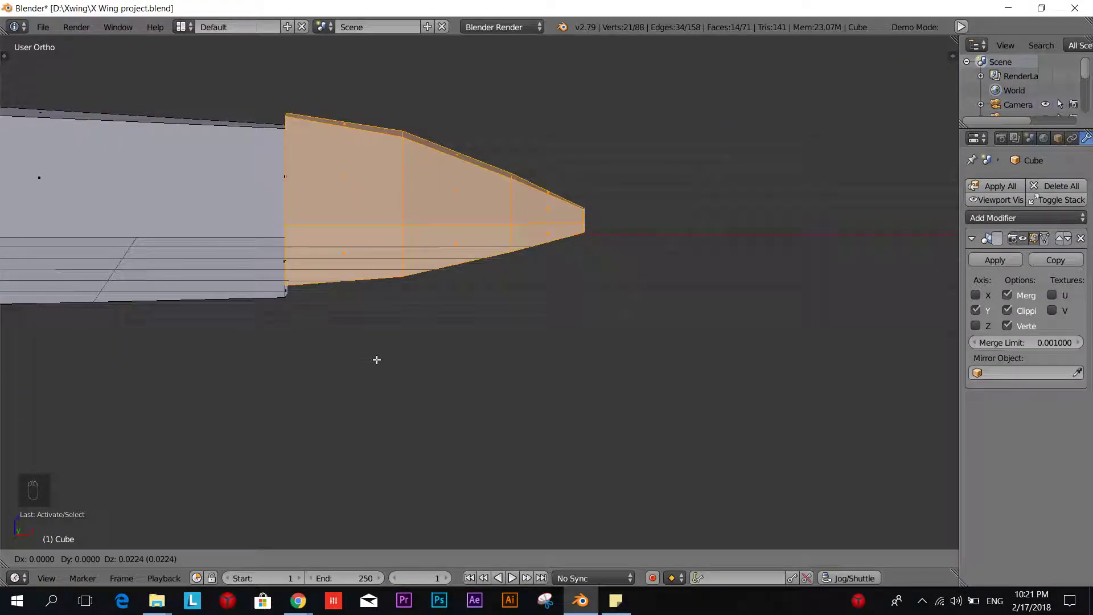
key(s)
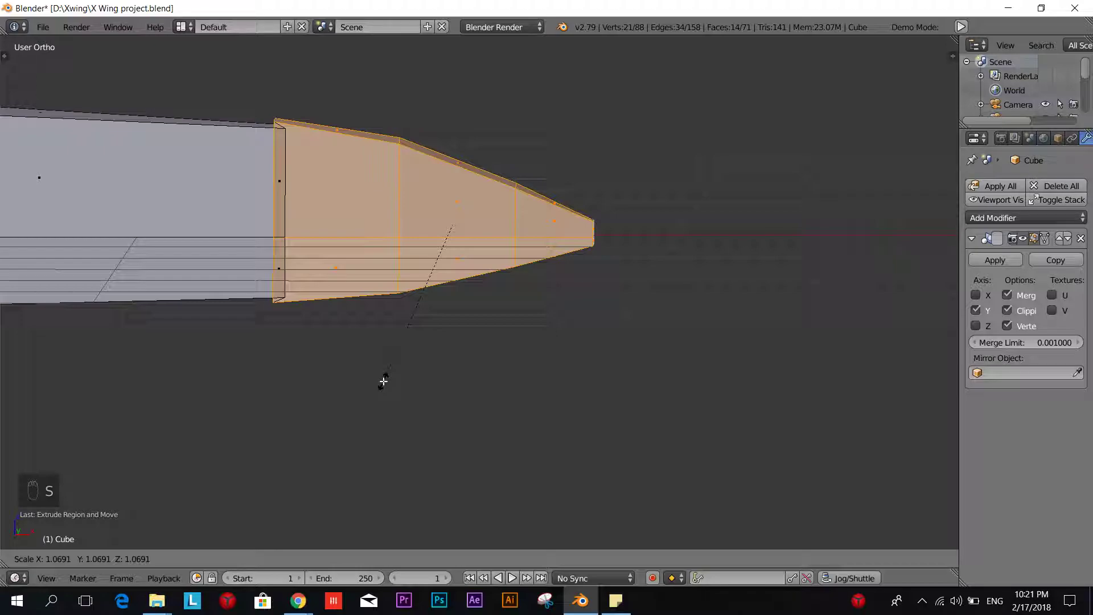
key(z)
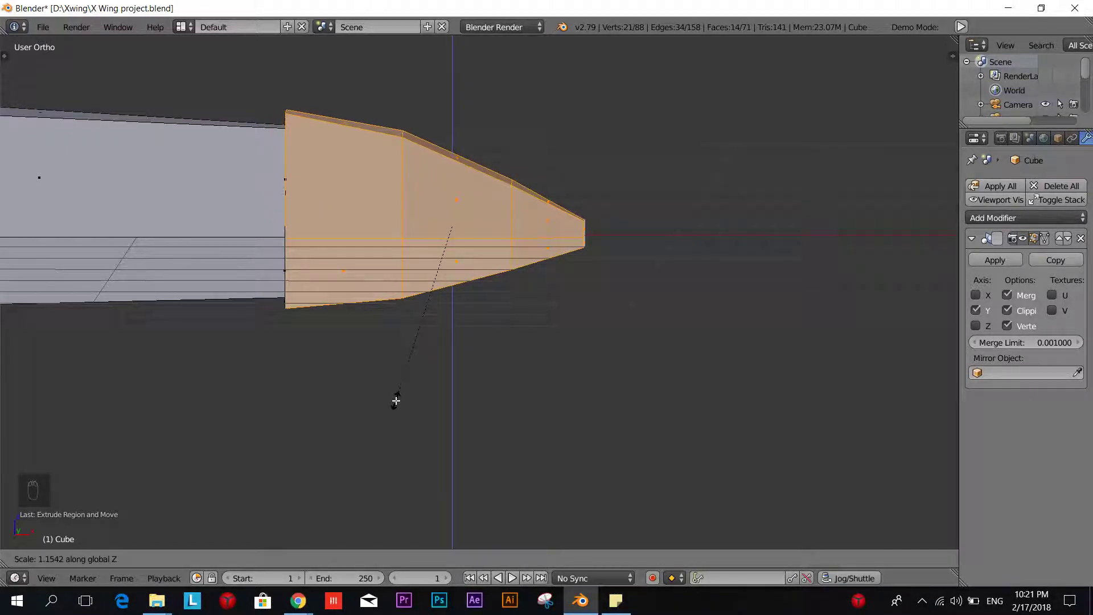
click(396, 400)
- Scale the extruded nose section slightly wider so its sides step out from the fuselage, and deselect it
middle_drag(402, 398, 518, 408)
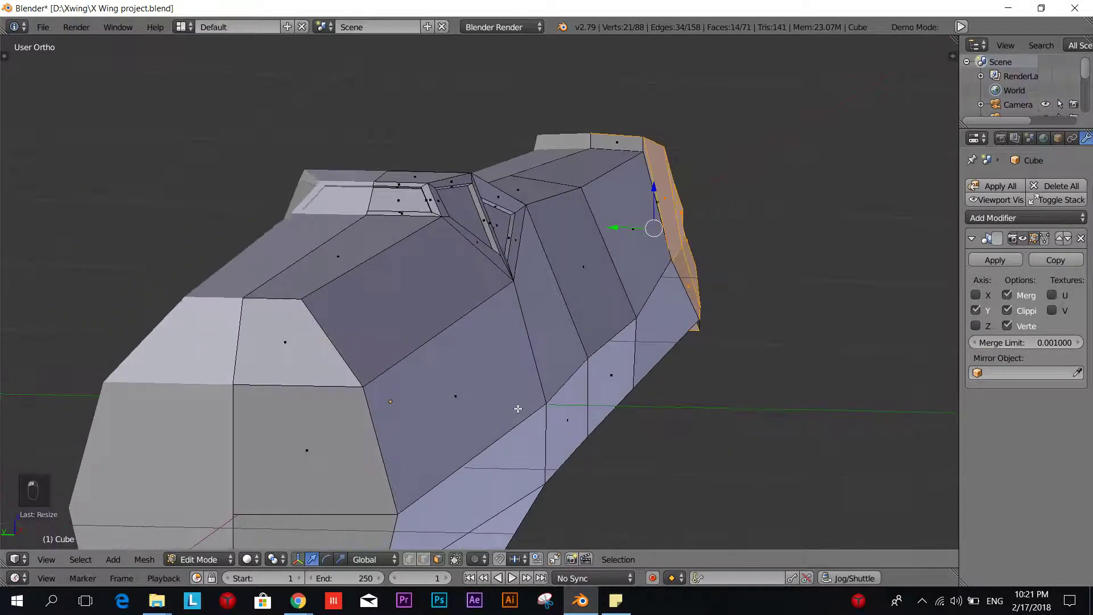
key(s)
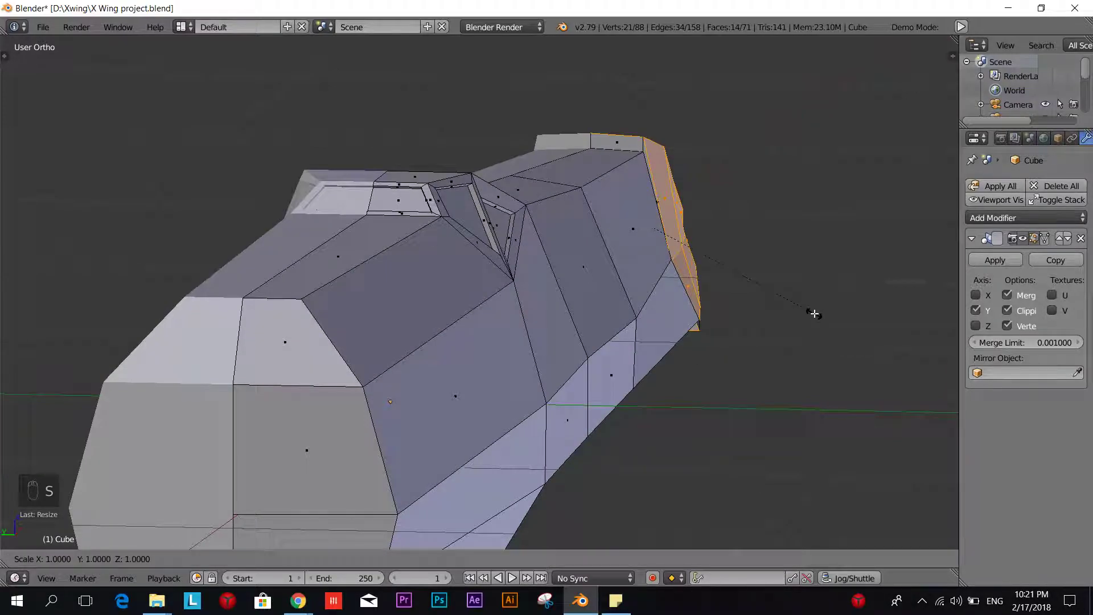
click(843, 321)
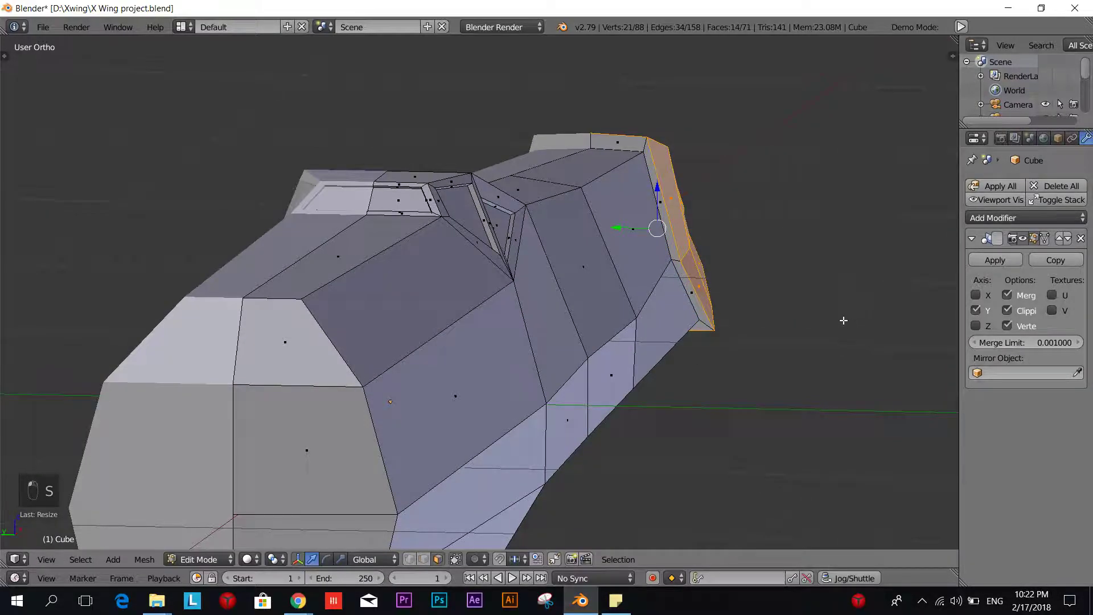
key(a)
middle_drag(843, 320, 540, 401)
- Switch to Chrome and enlarge the X-Wing model kit photo in the image results to examine the fuselage side panels
middle_drag(413, 356, 431, 358)
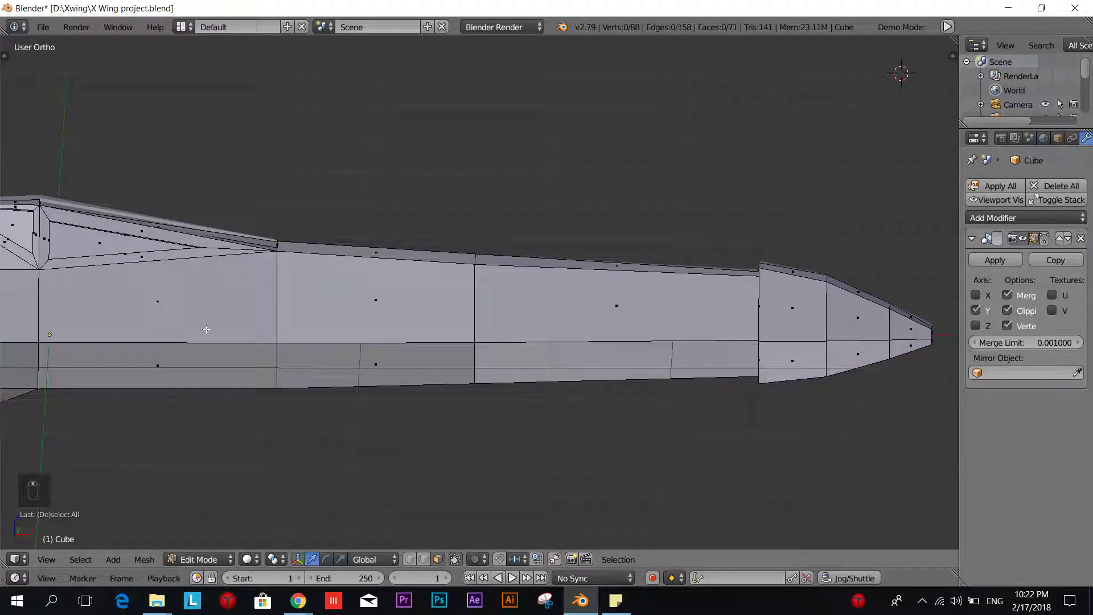
shift+middle_drag(26, 330, 152, 267)
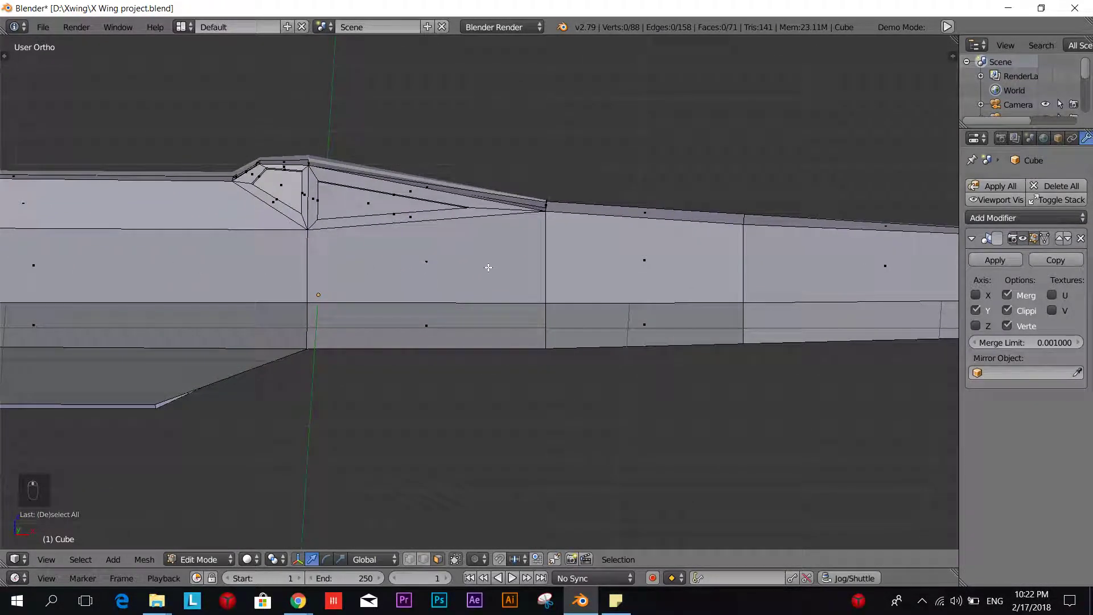
key(alt+Tab)
scroll(490, 267, up, 9)
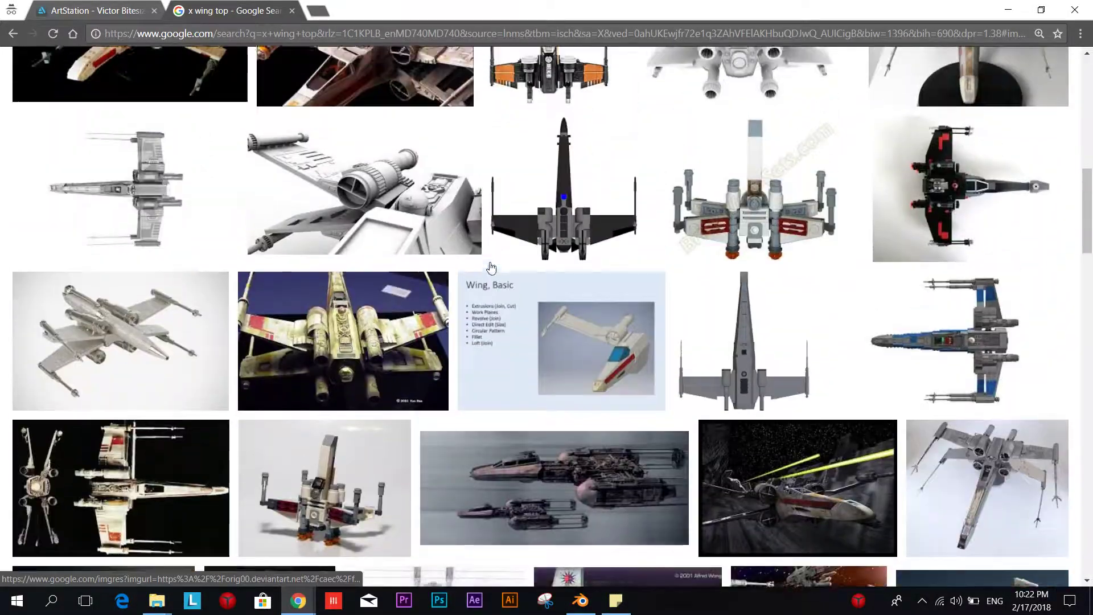
scroll(490, 268, up, 4)
scroll(398, 285, down, 1)
click(374, 284)
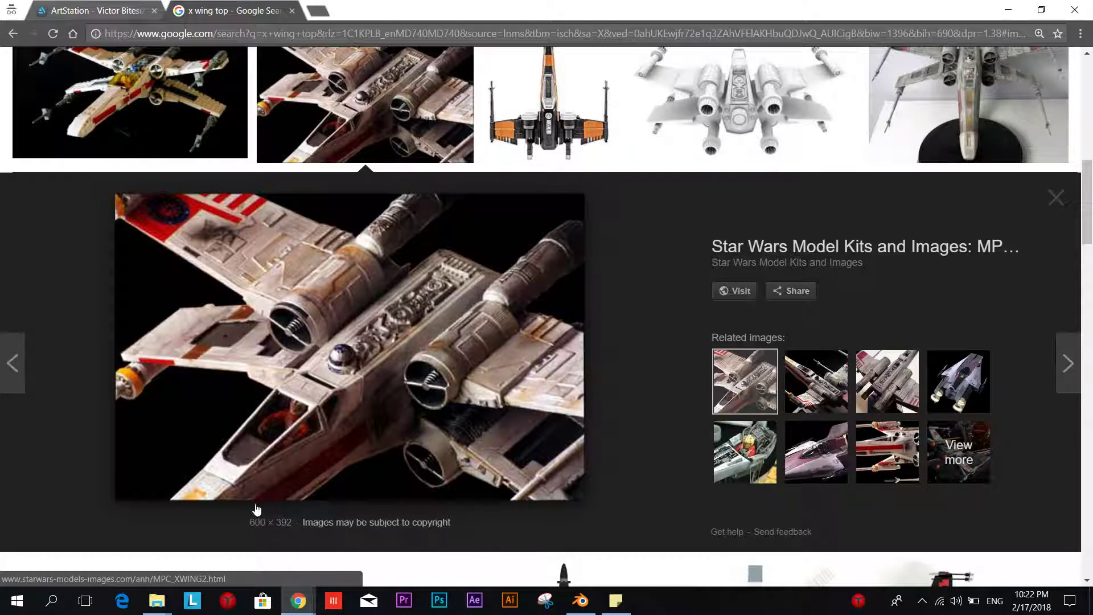
key(alt+Tab)
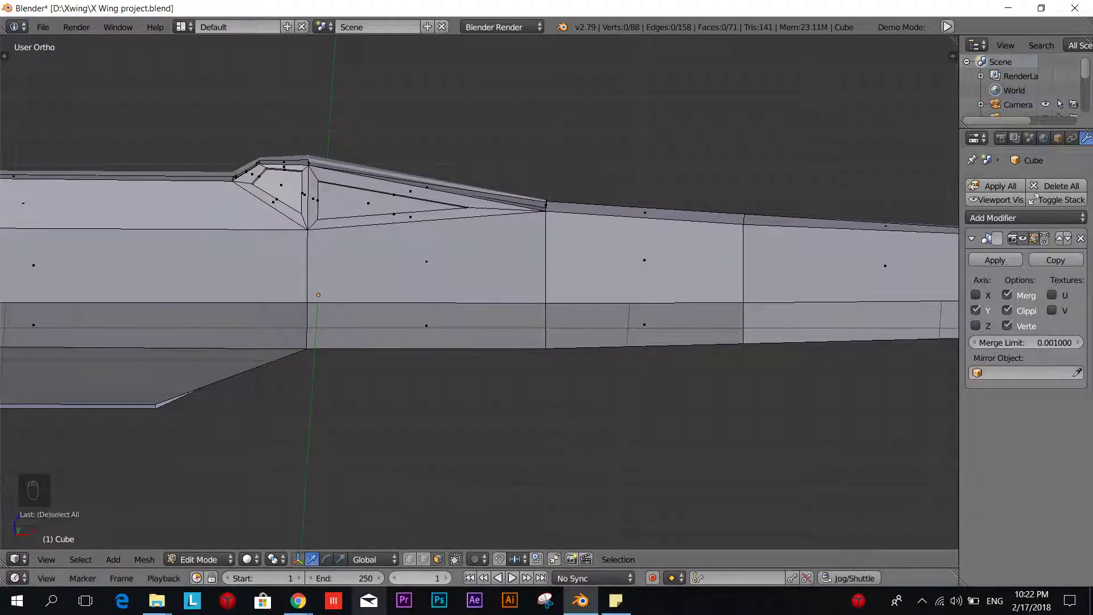
- Add a lengthwise loop cut along the fuselage's upper side faces and slide it down close to the centre edge
key(ctrl+r)
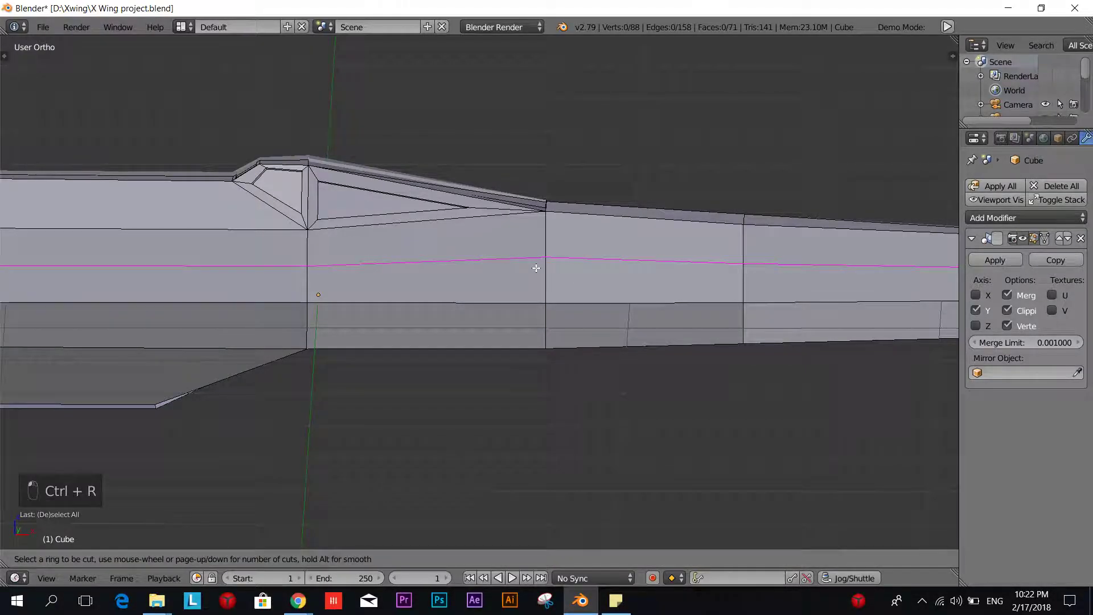
click(538, 265)
click(540, 291)
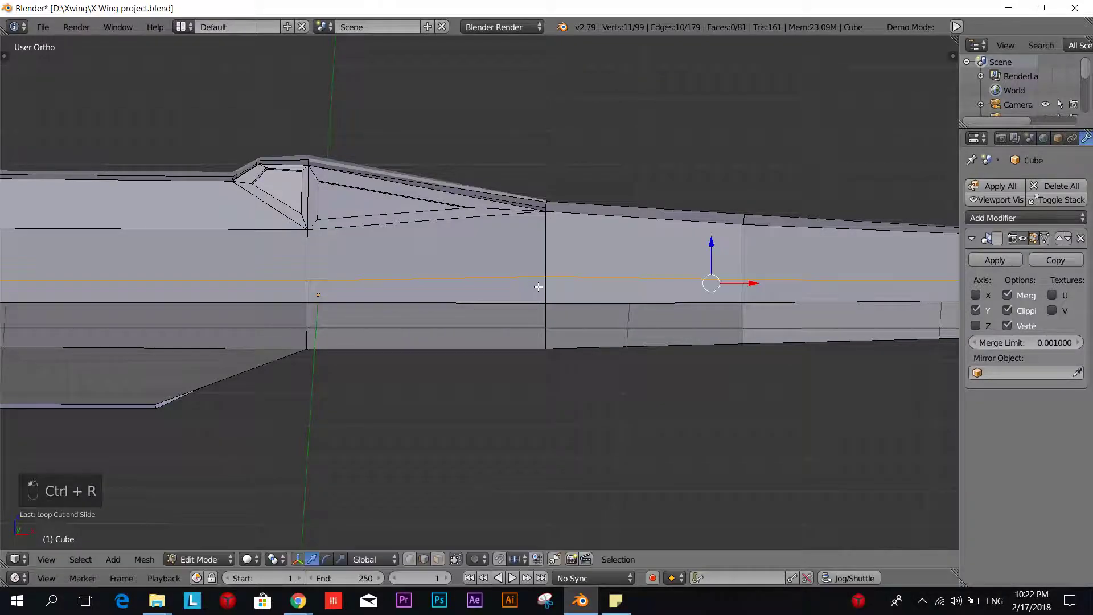
shift+middle_drag(540, 291, 324, 320)
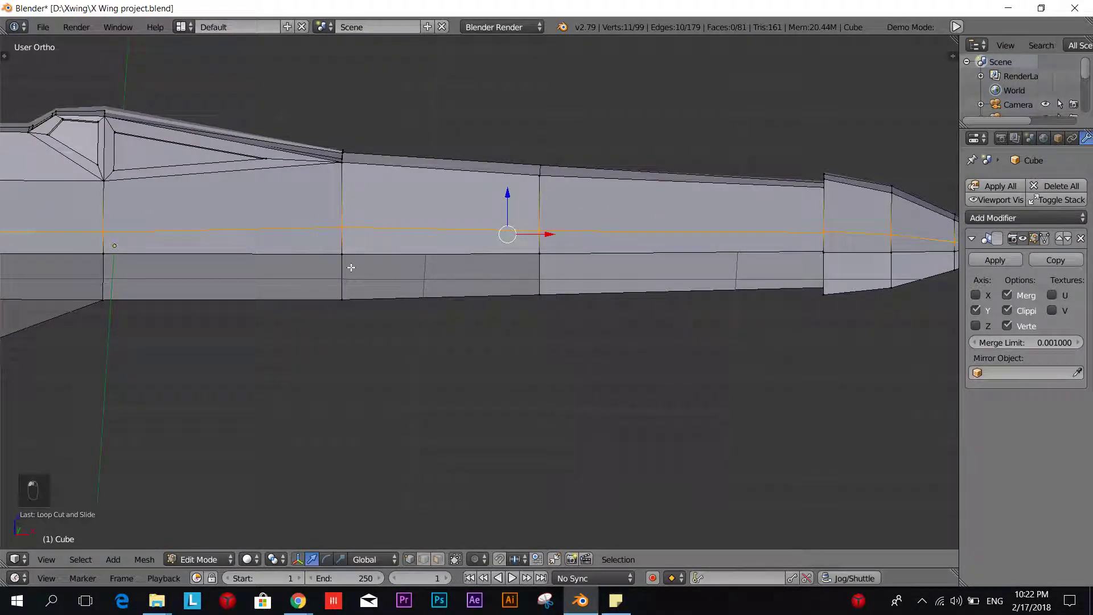
shift+right_click(340, 227)
shift+right_click(336, 230)
key(a)
- Level four vertices of the new edge loop, from below the cockpit to the nose seam, by scaling them to 0 along Z
right_click(337, 226)
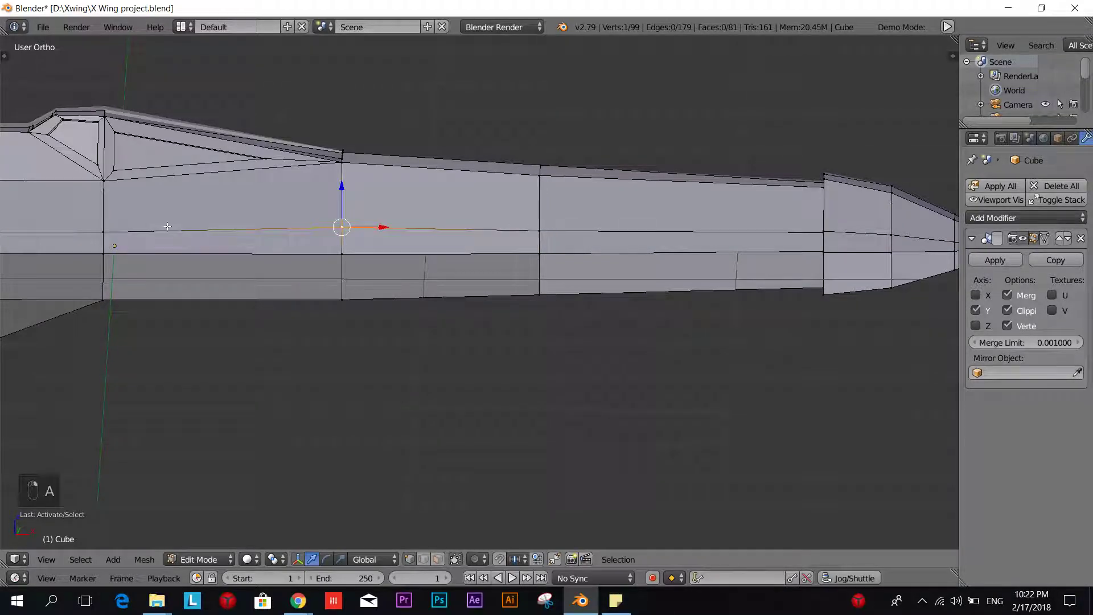
shift+right_click(96, 231)
shift+right_click(543, 233)
shift+middle_drag(589, 266, 262, 289)
middle_drag(342, 293, 617, 239)
scroll(565, 263, up, 3)
shift+right_click(565, 263)
key(KP_1)
scroll(619, 239, down, 4)
scroll(618, 284, up, 2)
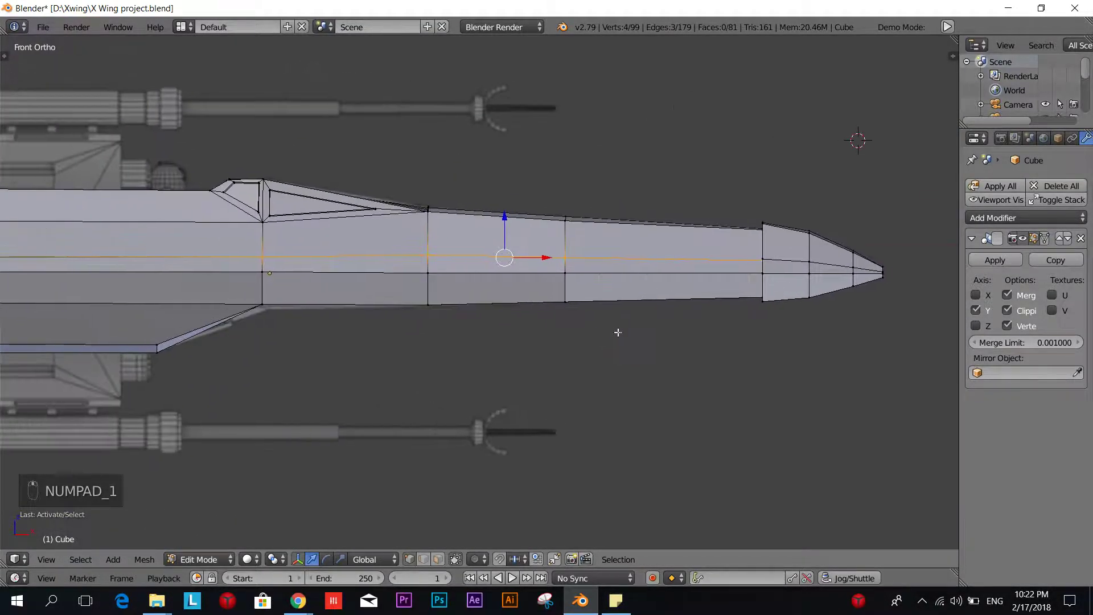
key(s)
key(z)
key(0)
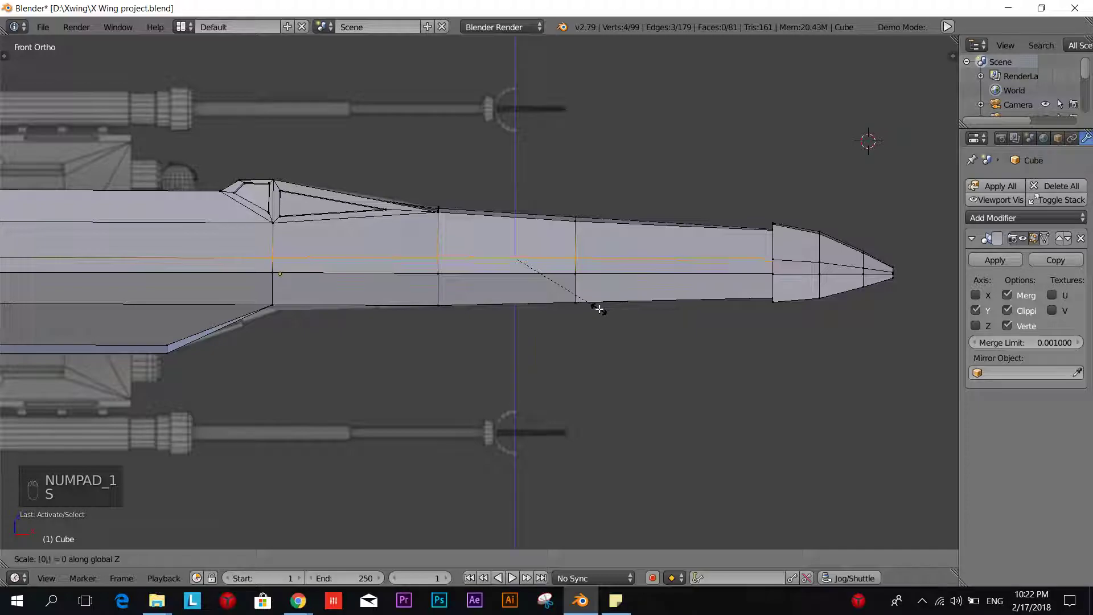
key(Return)
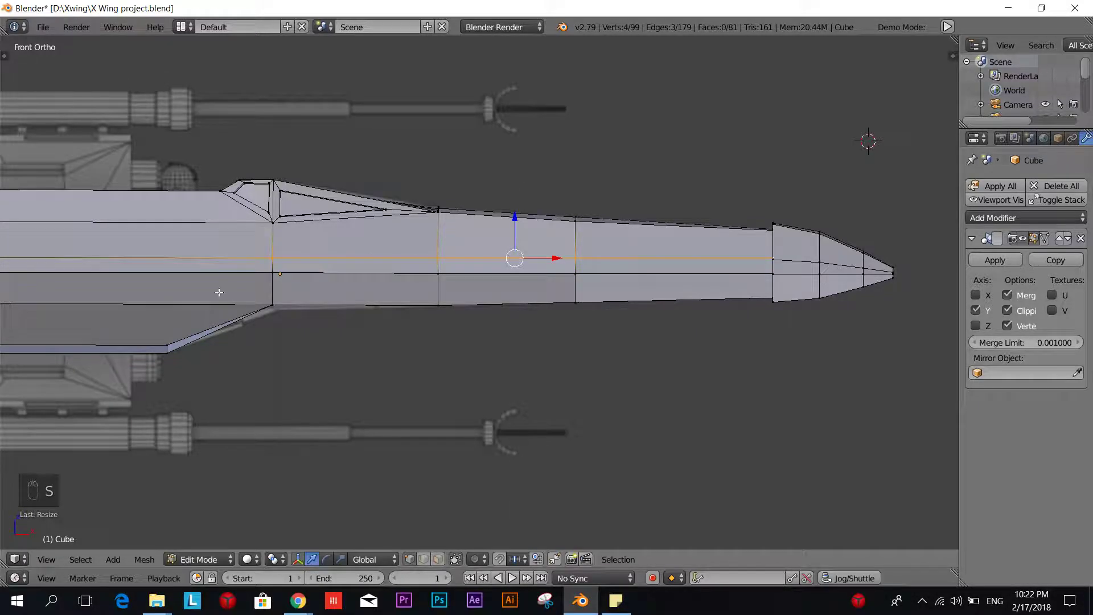
shift+middle_drag(220, 292, 546, 366)
key(a)
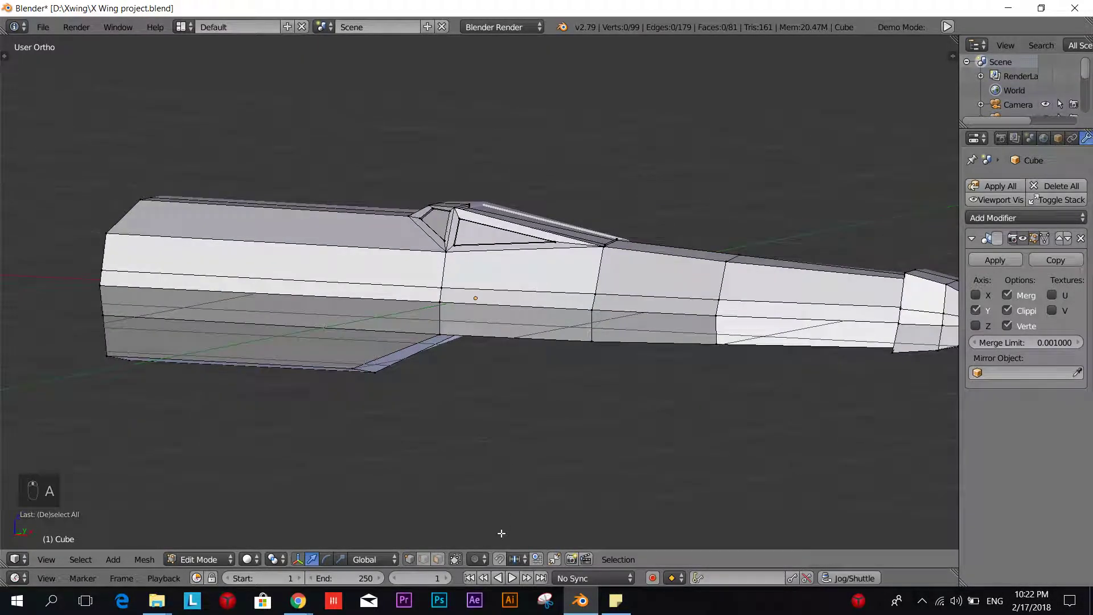
- Extrude the three rear fuselage side faces in place and scale the new faces to about 0.80, after checking the reference photo
click(443, 559)
right_click(353, 309)
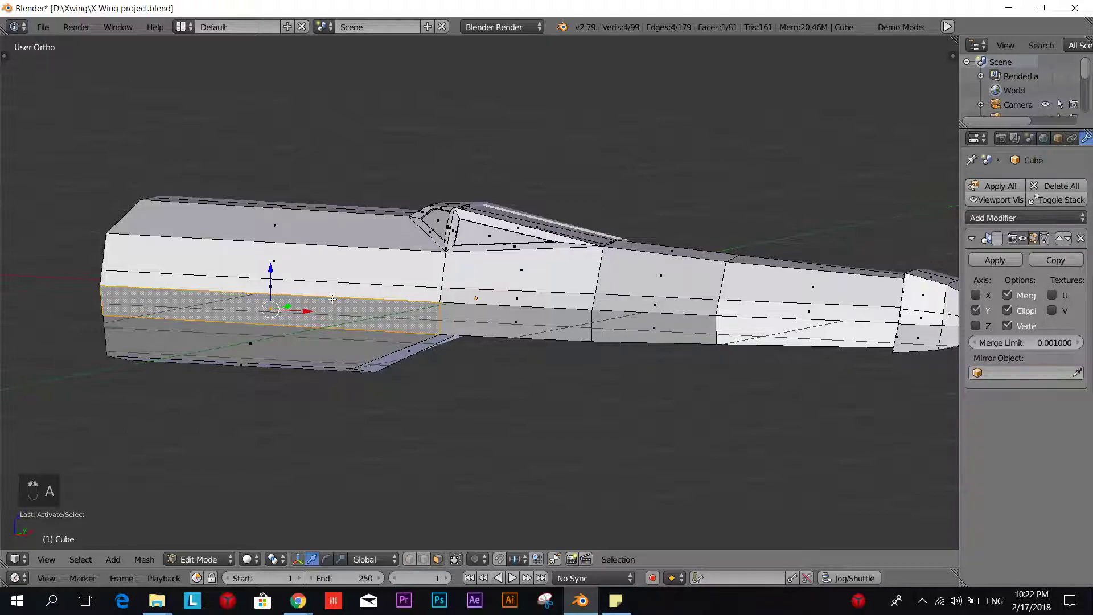
shift+right_click(328, 286)
shift+right_click(320, 268)
key(alt+Tab)
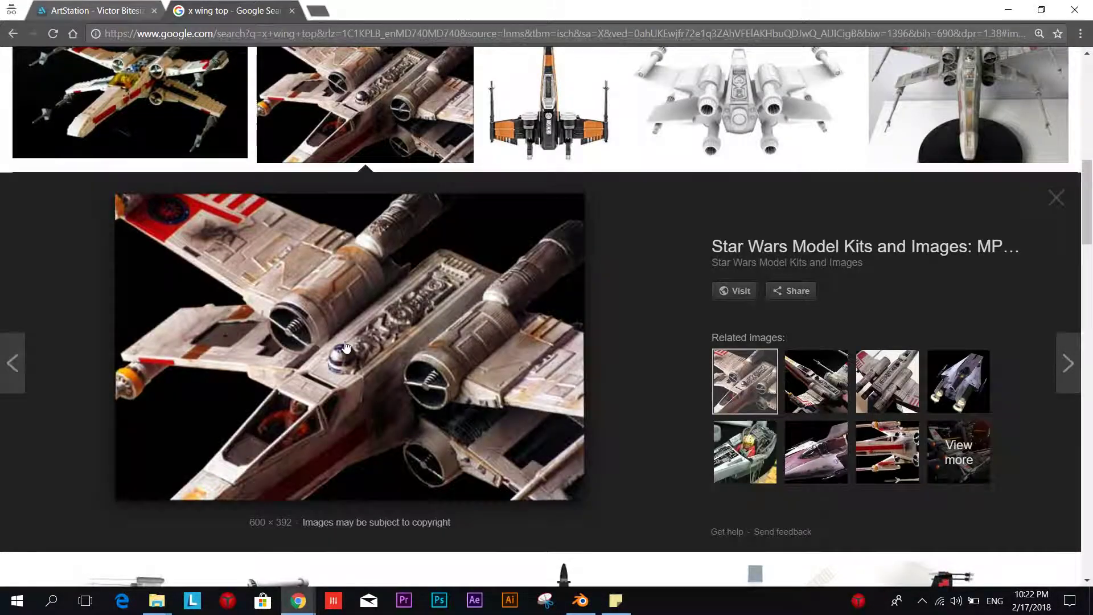
scroll(344, 348, up, 1)
key(alt+Tab)
middle_drag(530, 403, 274, 378)
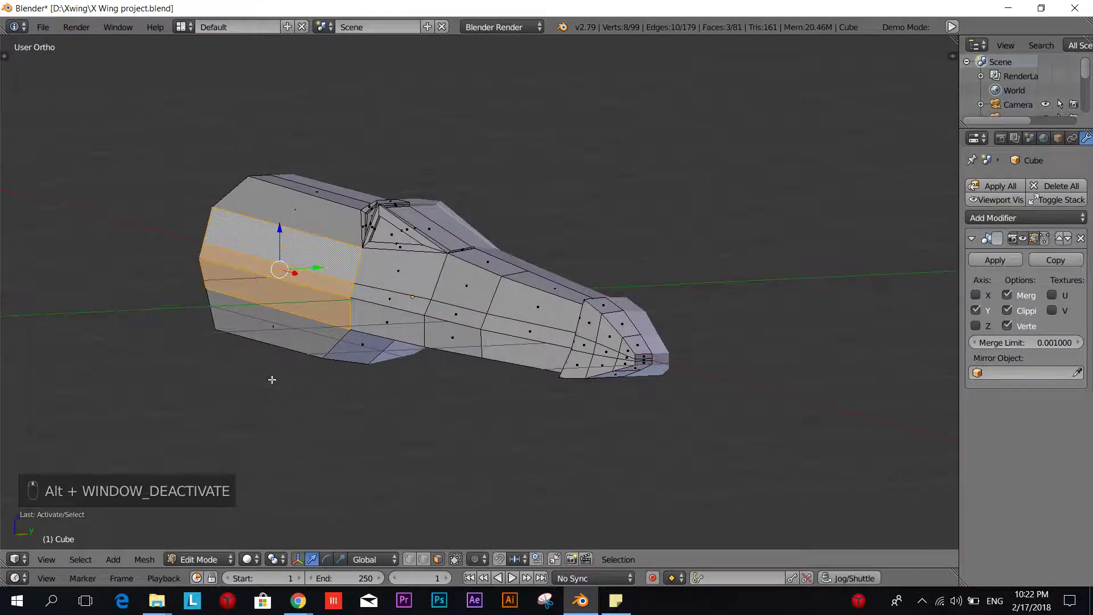
scroll(274, 378, up, 3)
scroll(434, 417, up, 1)
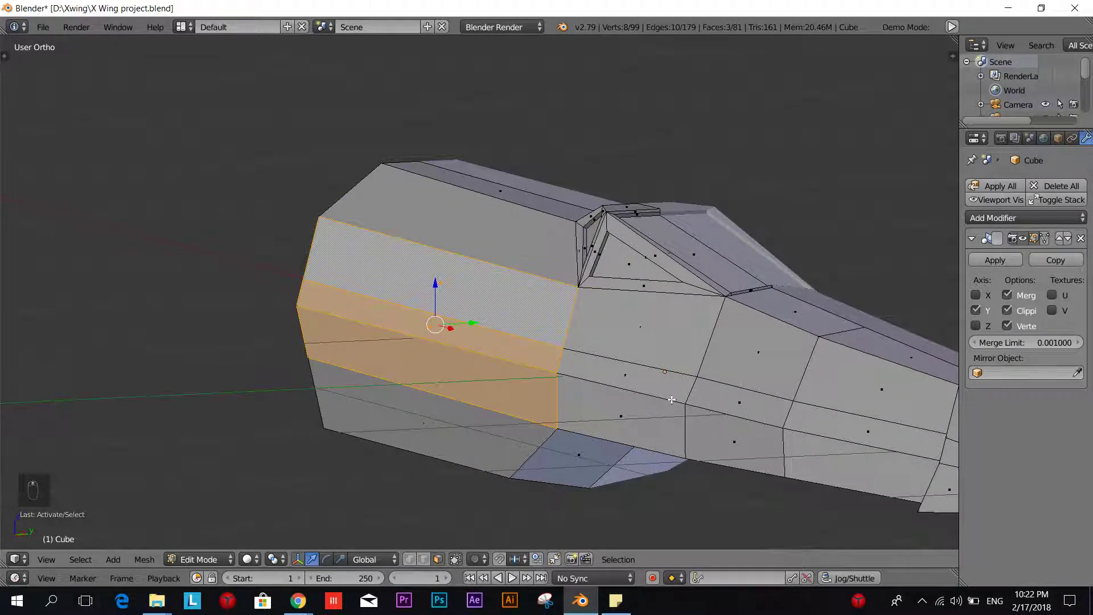
key(e)
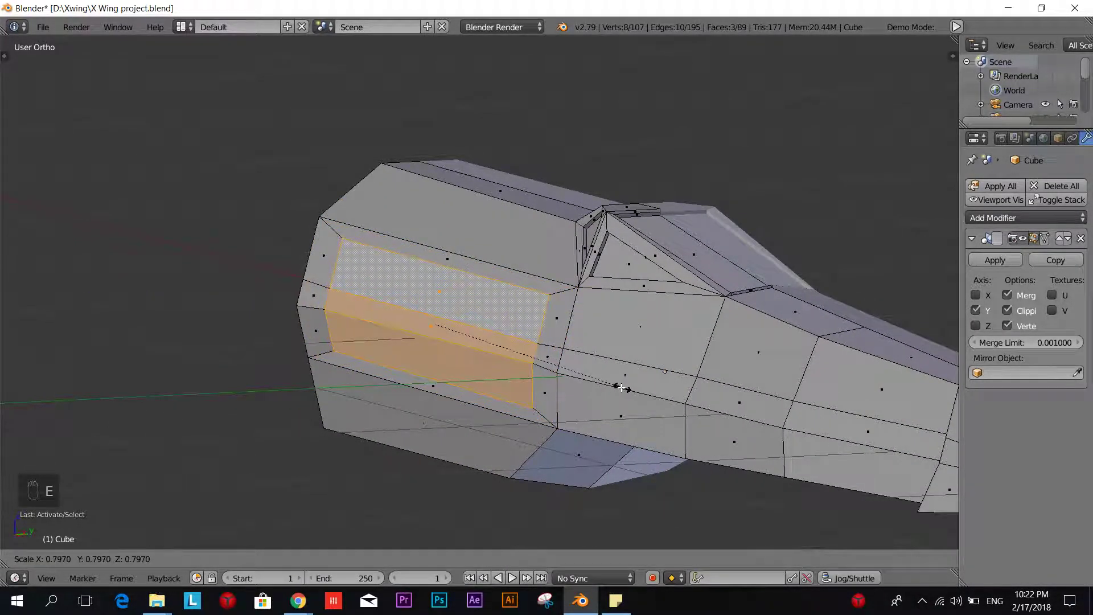
click(622, 387)
- Extrude the scaled side faces inward by about 0.03 to recess the panel, and deselect everything
middle_drag(622, 387, 579, 397)
key(e)
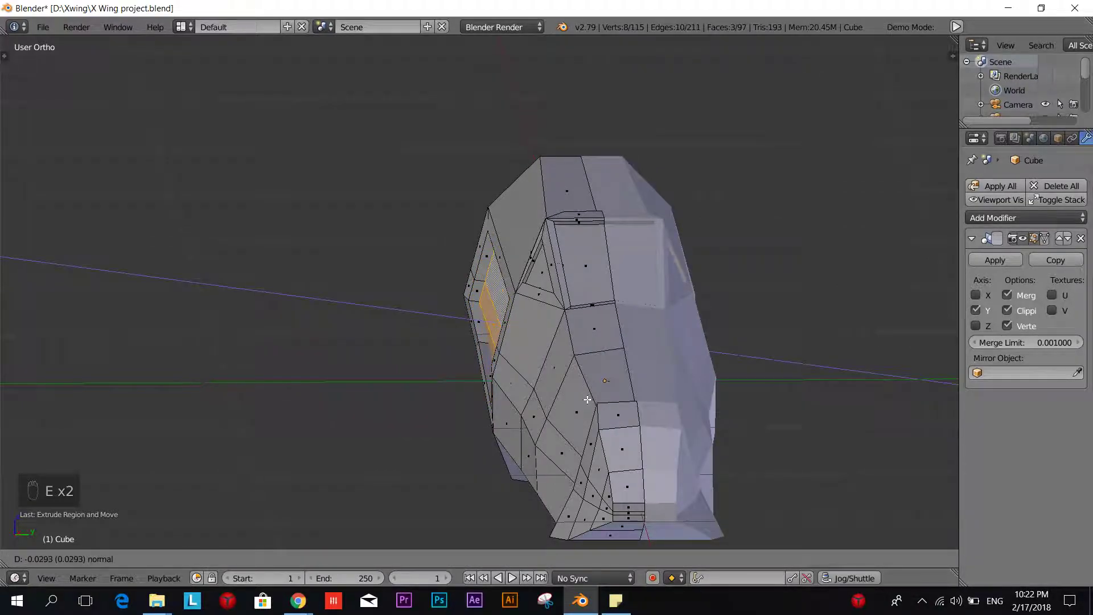
click(587, 399)
key(a)
- Inset the three narrow side faces between the recessed panel and the cockpit section, and extrude them slightly outward
middle_drag(588, 399, 444, 407)
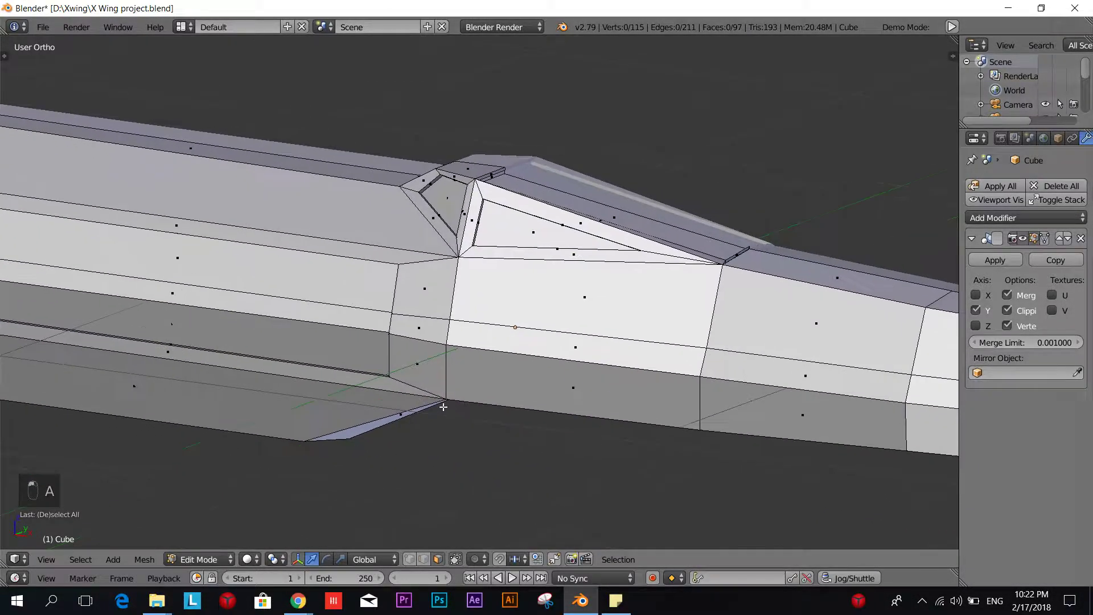
scroll(443, 407, up, 2)
right_click(391, 399)
shift+right_click(392, 341)
shift+right_click(402, 285)
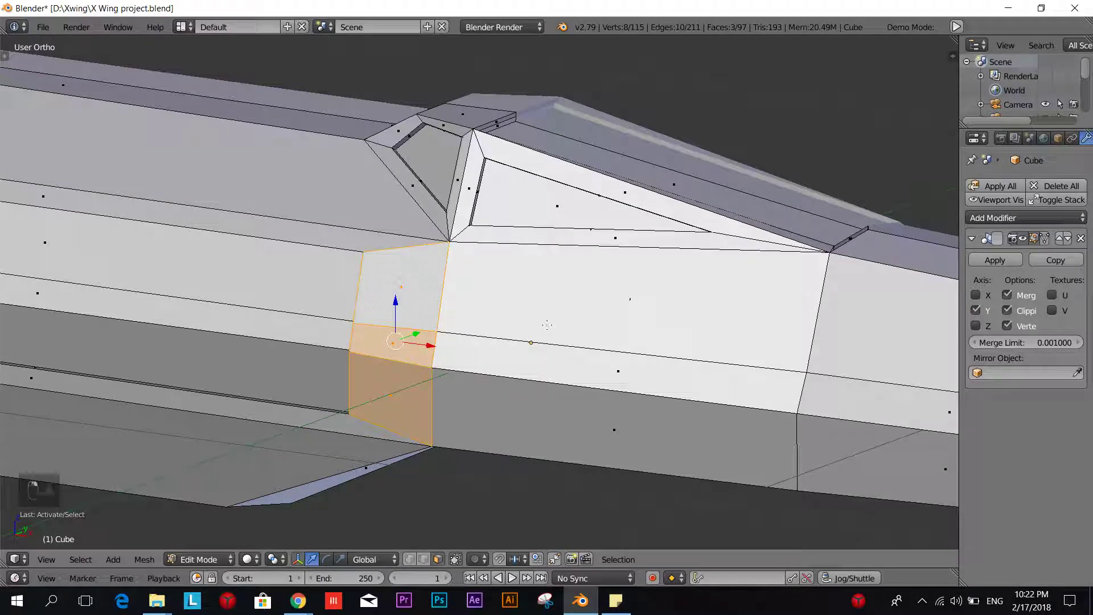
key(i)
click(543, 324)
mouse_move(544, 324)
middle_down()
mouse_move(515, 340)
mouse_move(525, 320)
middle_up()
key(e)
click(512, 320)
key(a)
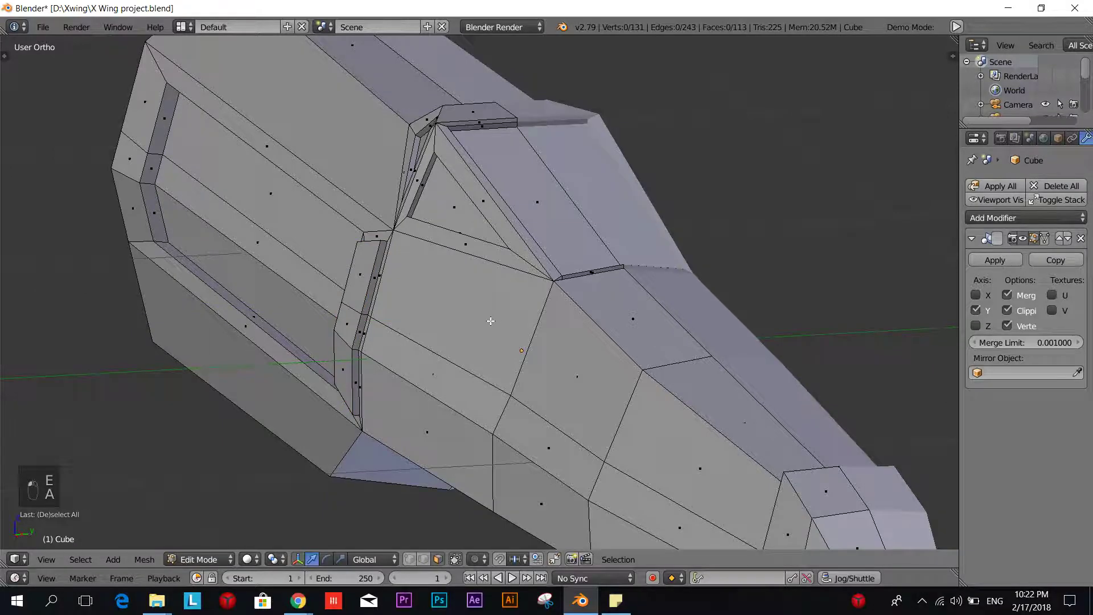
- Extrude the long top face and the sloped rear top face in place, scaling them to about 0.37 along Y
scroll(491, 321, down, 3)
shift+middle_drag(370, 332, 398, 354)
scroll(359, 421, up, 3)
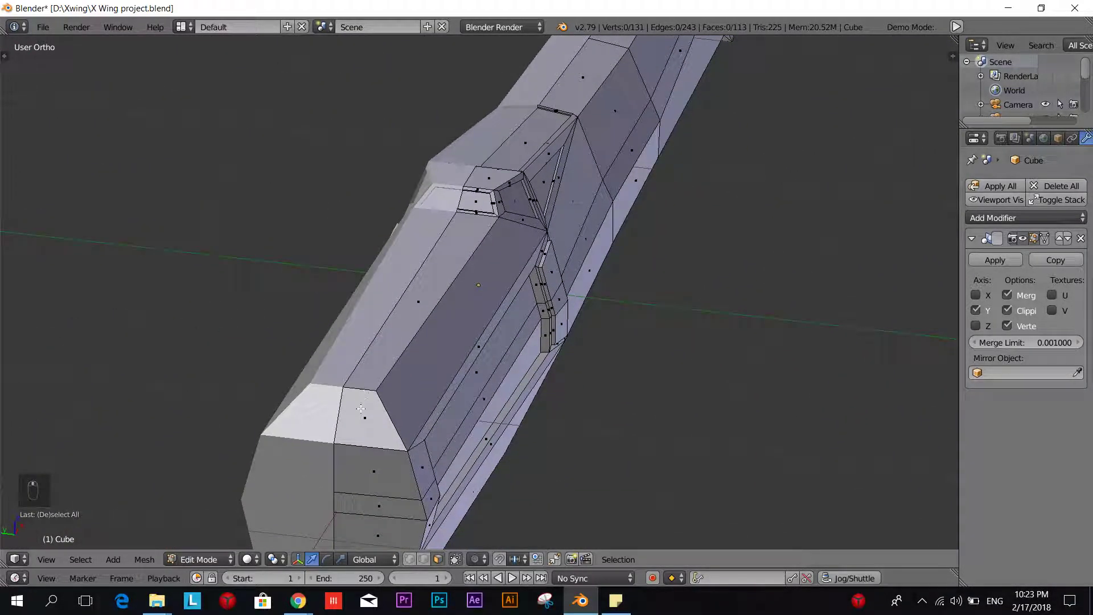
right_click(361, 408)
shift+right_click(398, 342)
key(s)
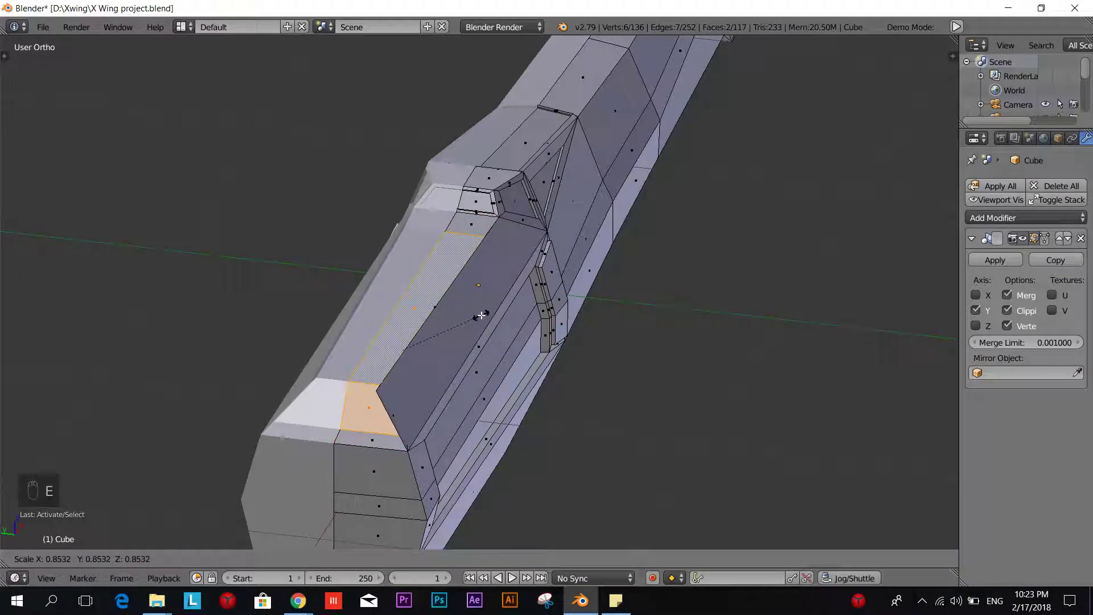
key(y)
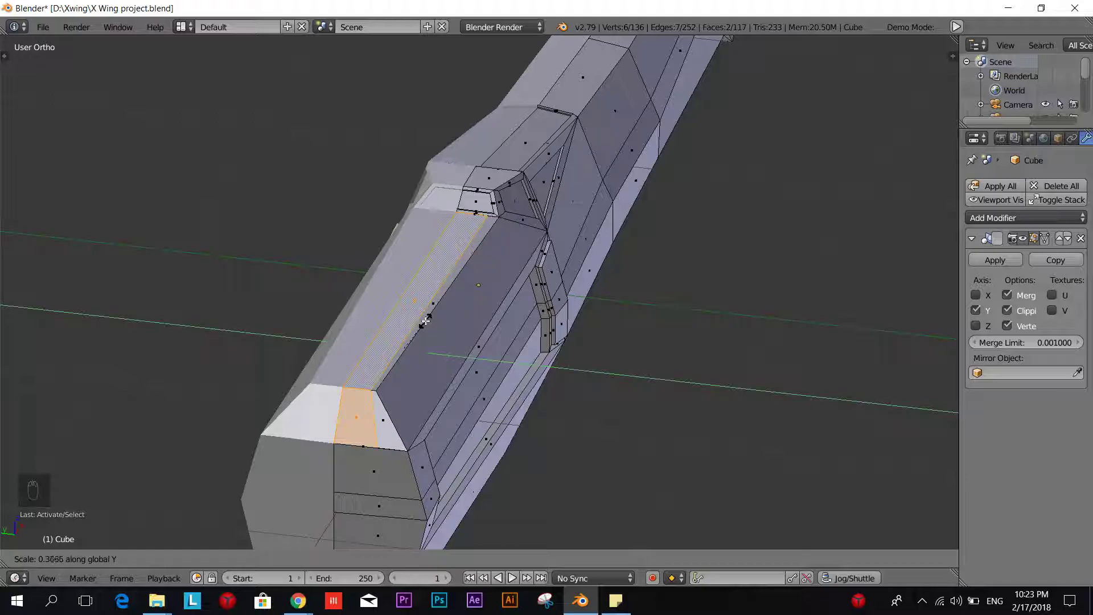
click(426, 321)
- Extrude the narrowed strip along the fuselage's top slightly outward and deselect it
key(e)
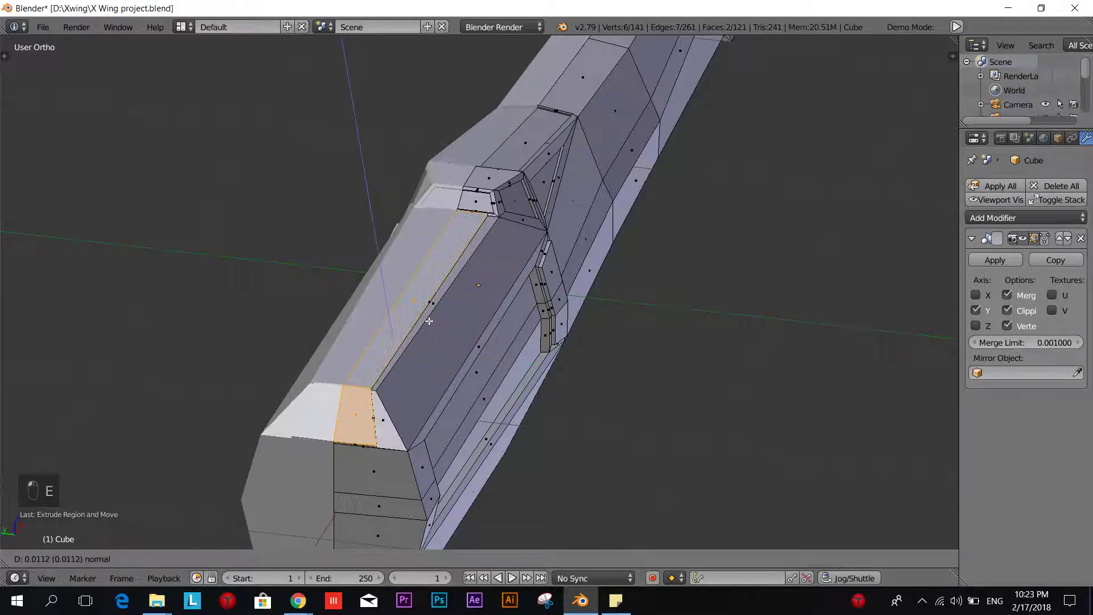
click(476, 335)
middle_drag(476, 335, 394, 321)
key(g)
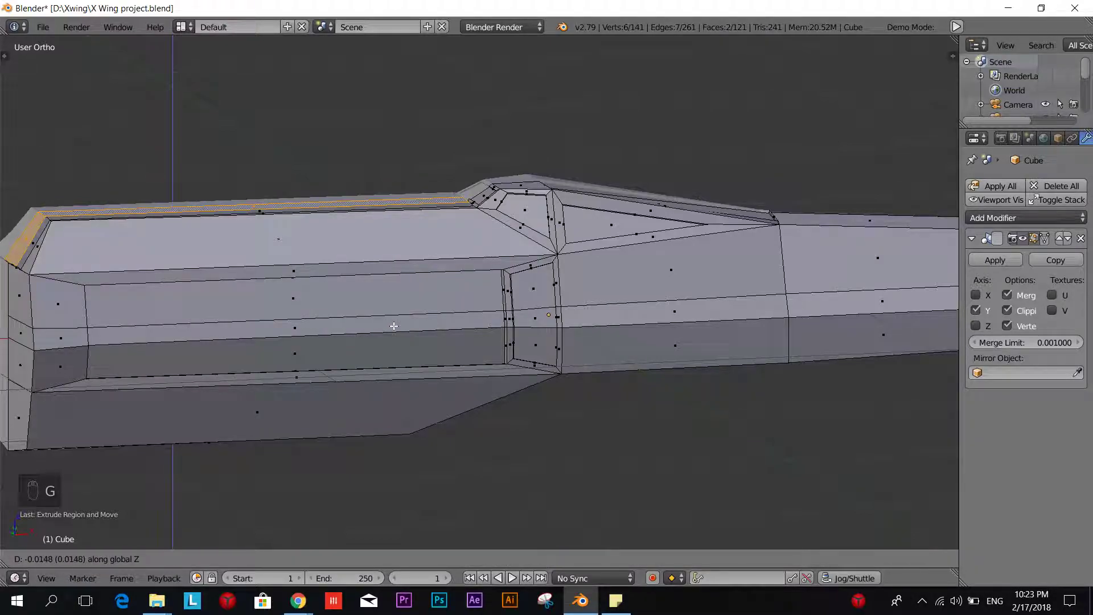
right_click(394, 324)
key(a)
- Select the four stacked faces that form one half of the fuselage's flat rear end
scroll(394, 326, down, 5)
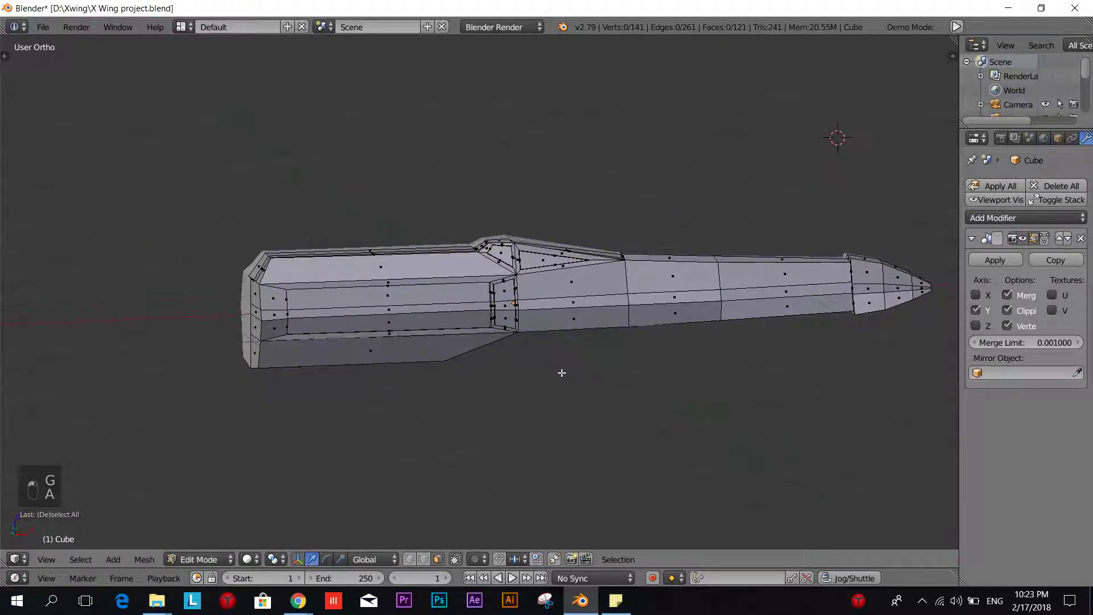
middle_drag(562, 373, 520, 366)
scroll(417, 374, up, 3)
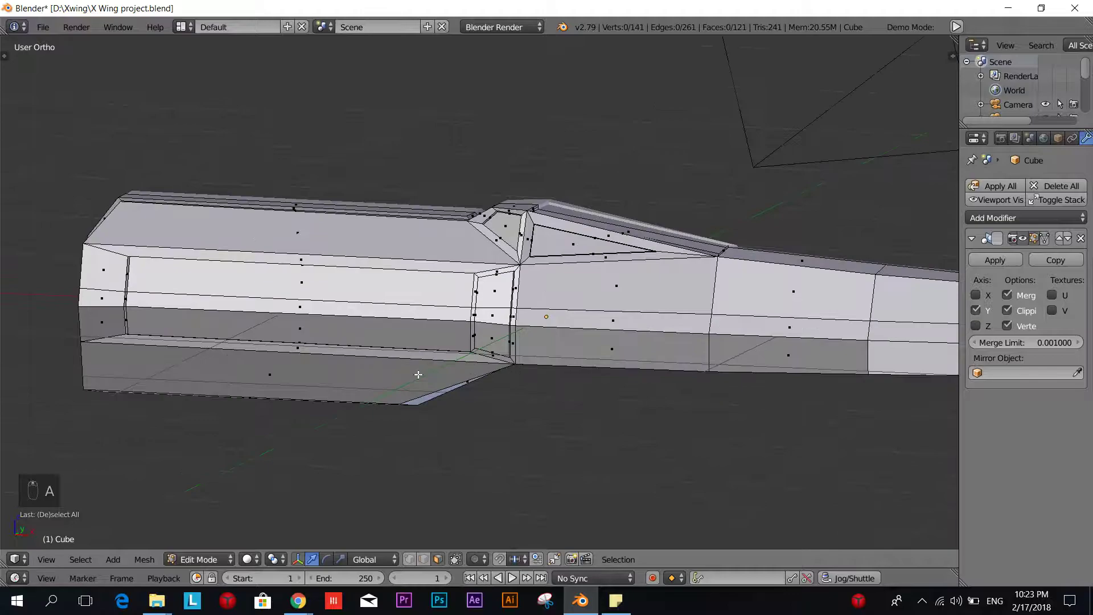
middle_drag(417, 374, 363, 387)
scroll(363, 380, up, 2)
right_click(372, 287)
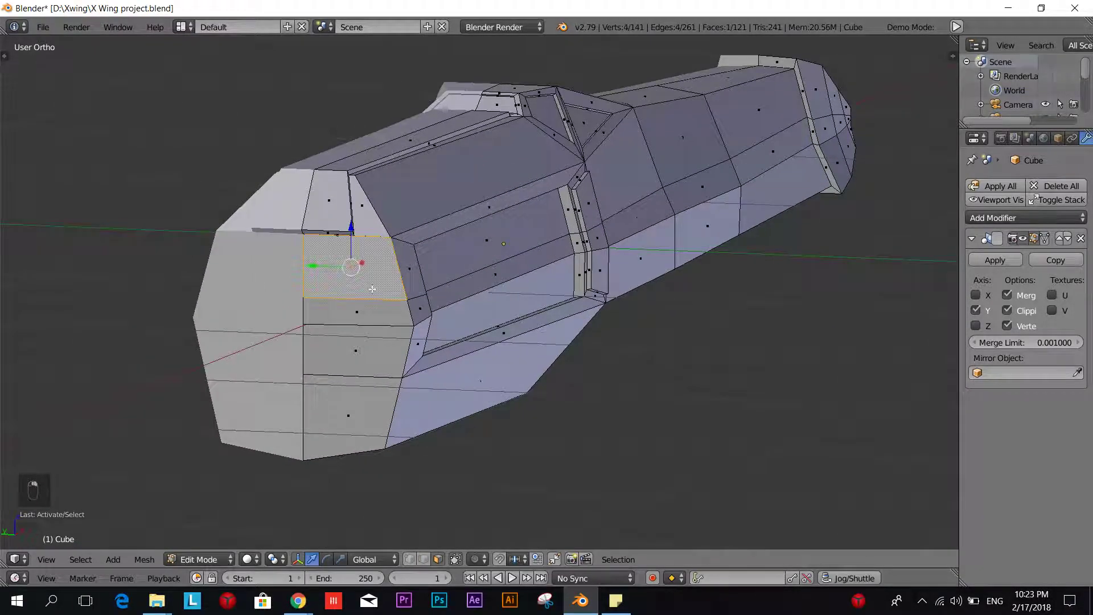
shift+right_click(355, 320)
shift+right_click(351, 349)
shift+right_click(334, 413)
- Try insetting the four rear end faces and extruding the inset area, and undo both operations
key(i)
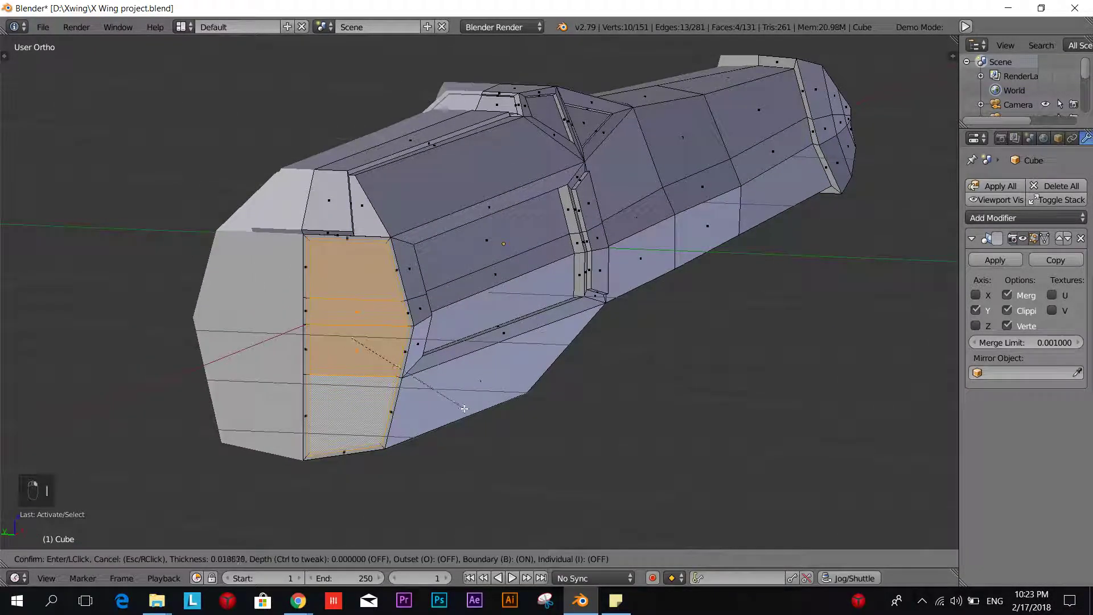
key(Escape)
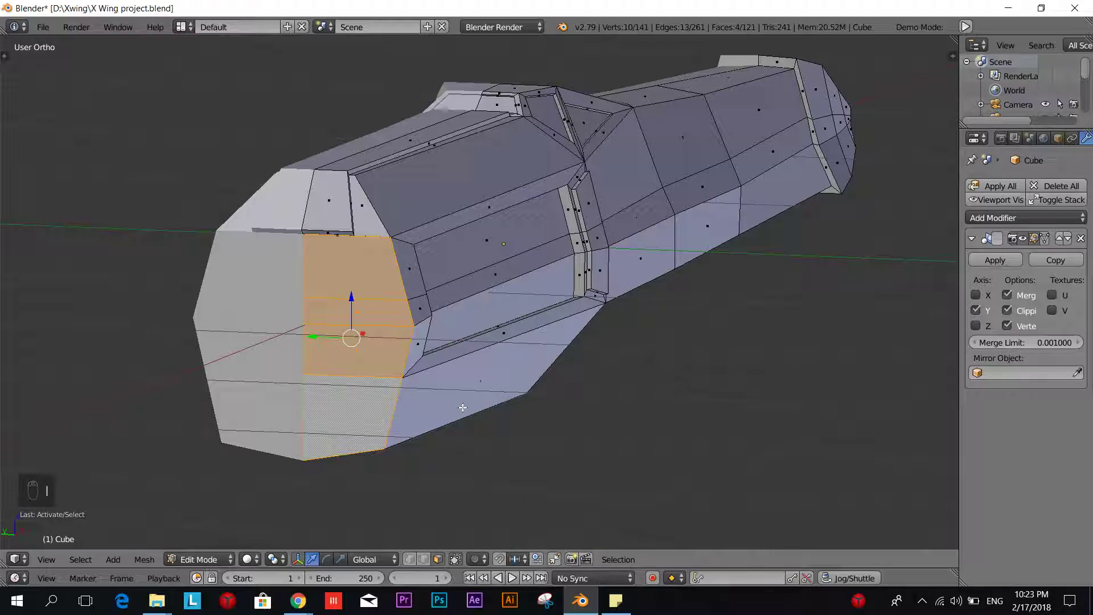
key(i)
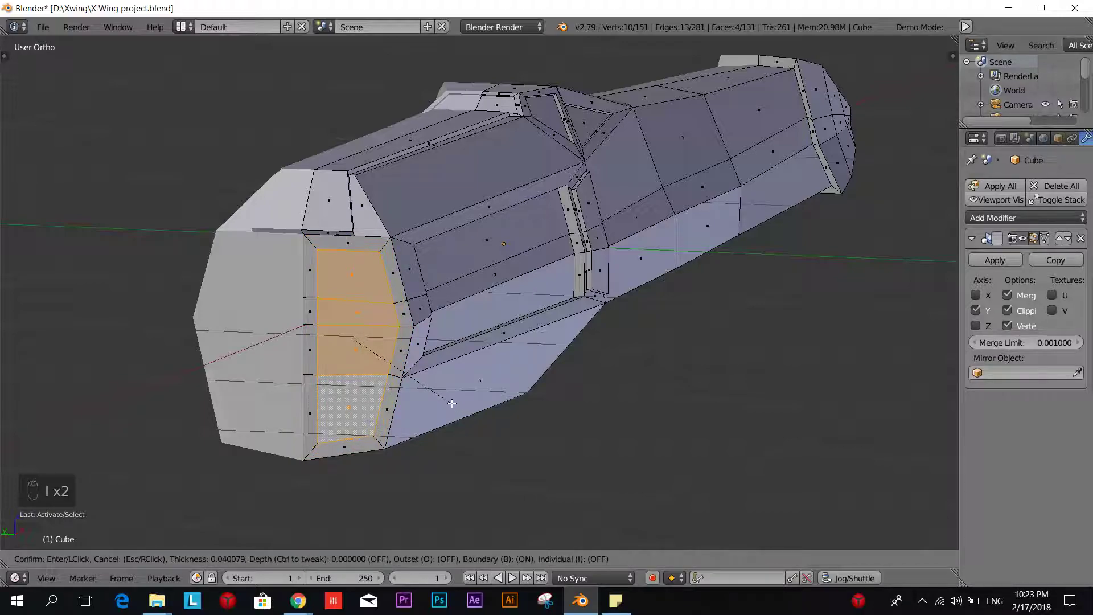
click(344, 277)
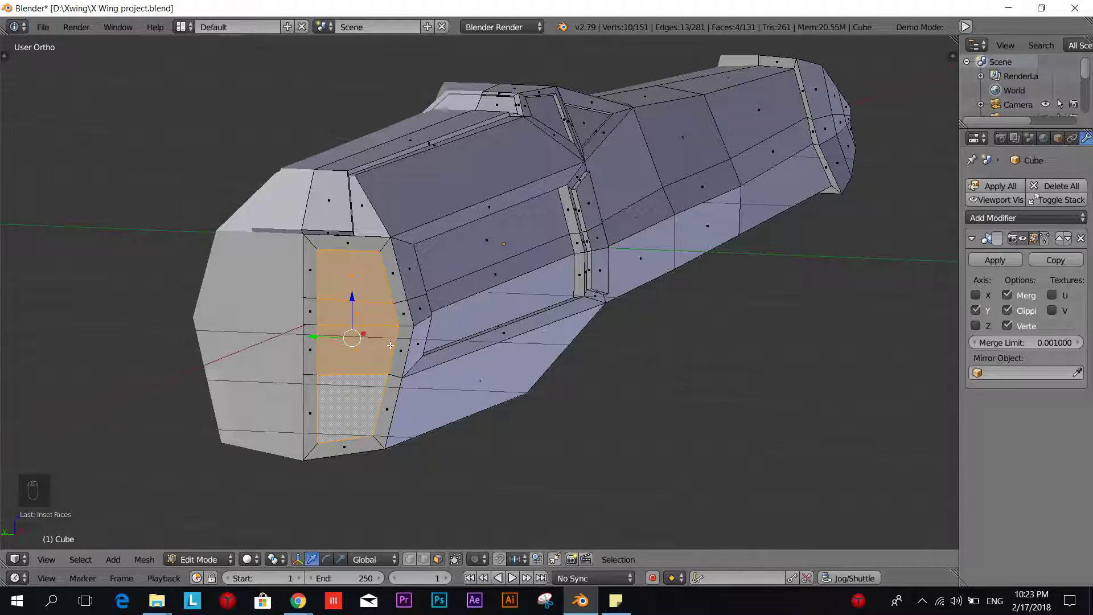
key(e)
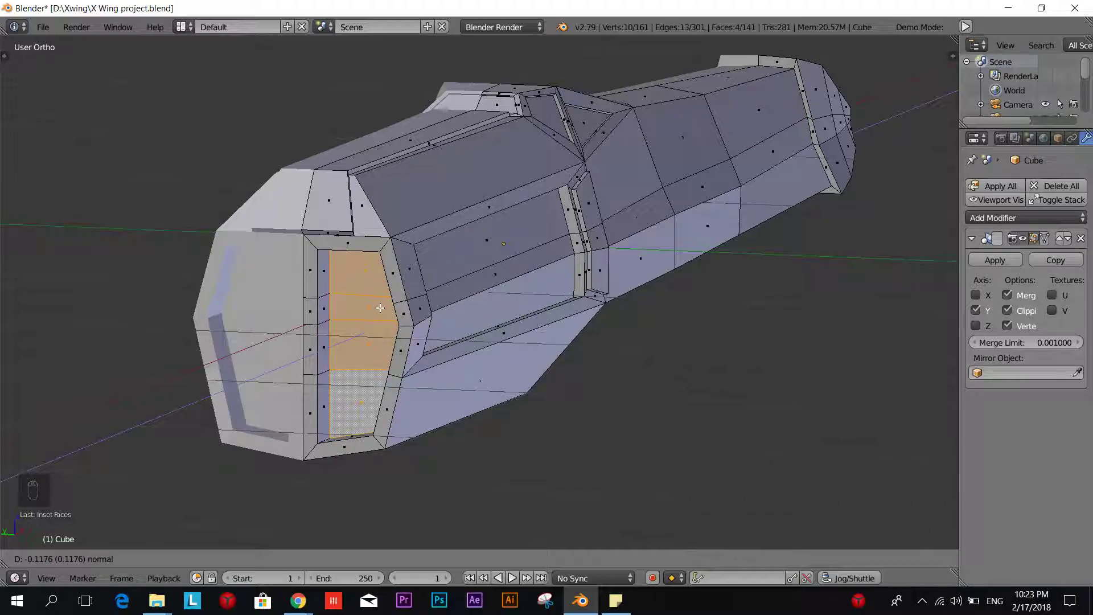
click(359, 320)
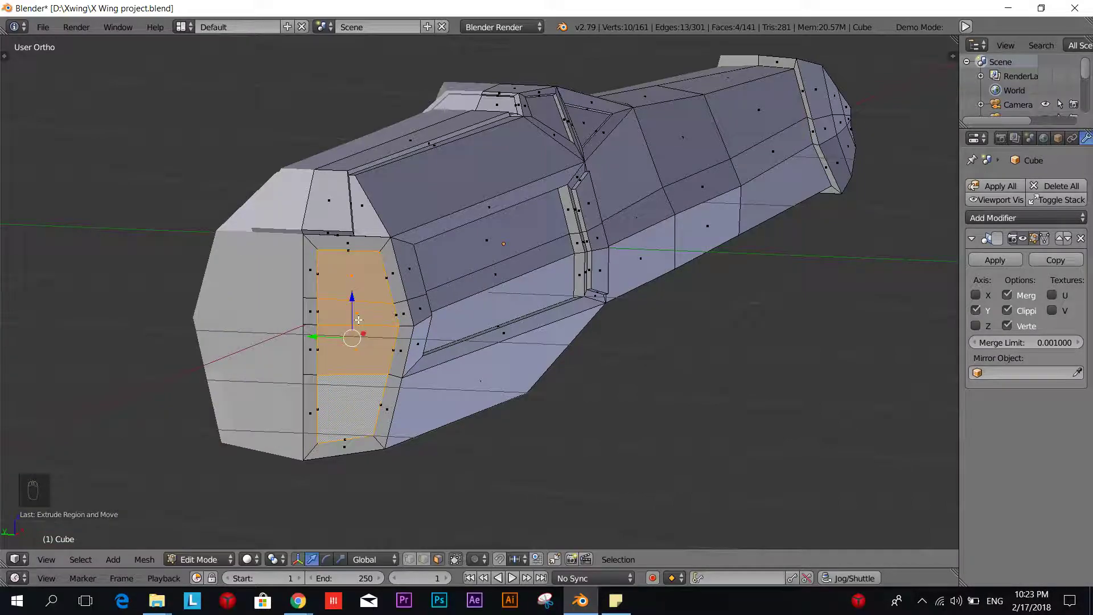
key(ctrl+z)
key(ctrl+z)
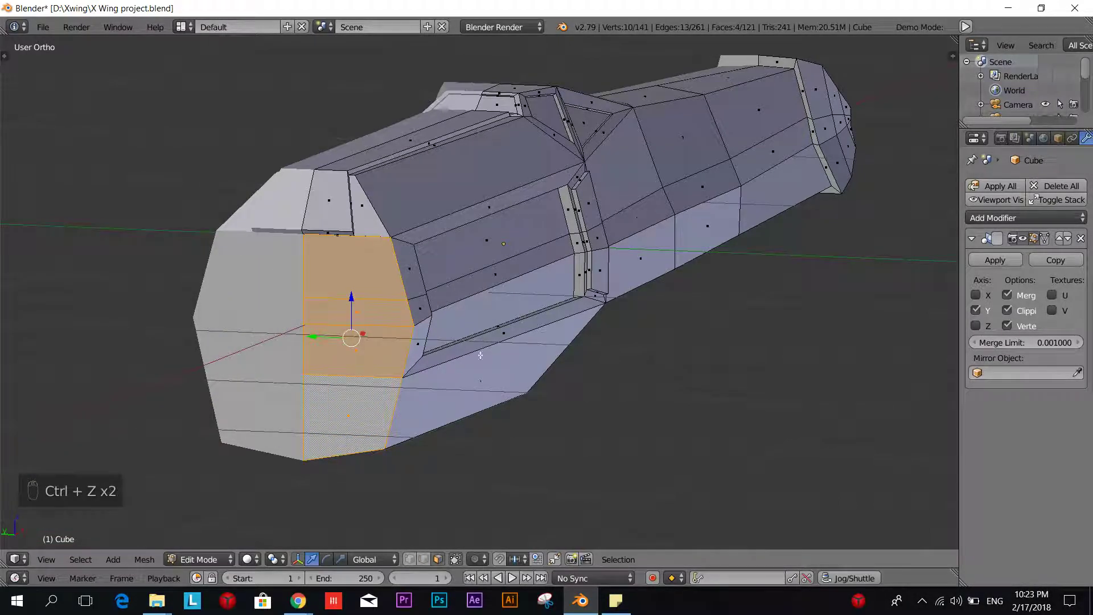
- Extrude the four rear end faces in place, scale them down slightly, and extrude them inward to hollow the fuselage's rear
key(e)
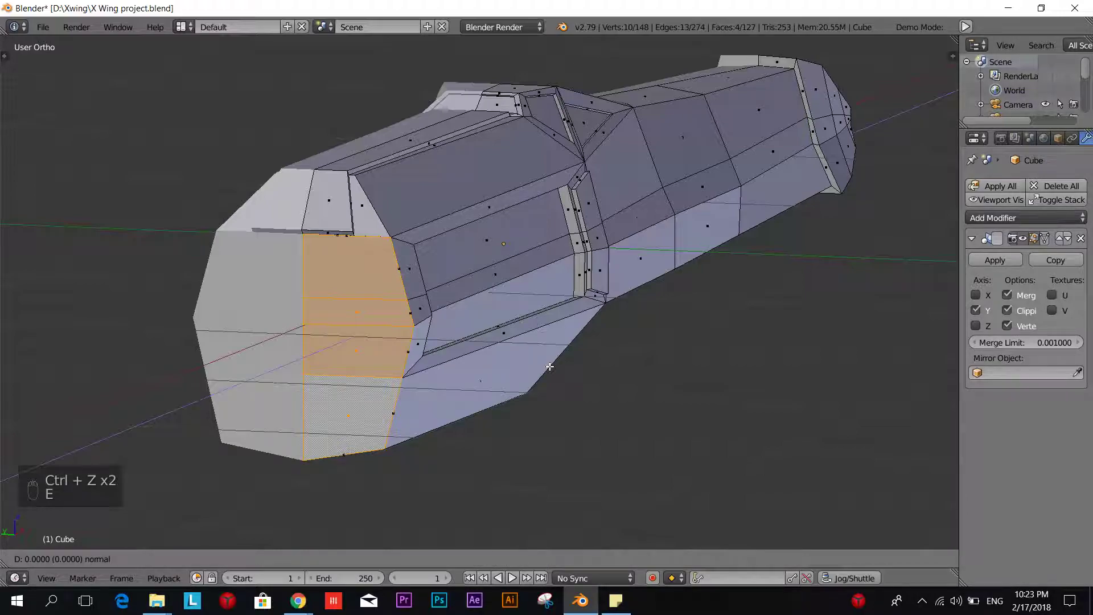
key(s)
click(517, 364)
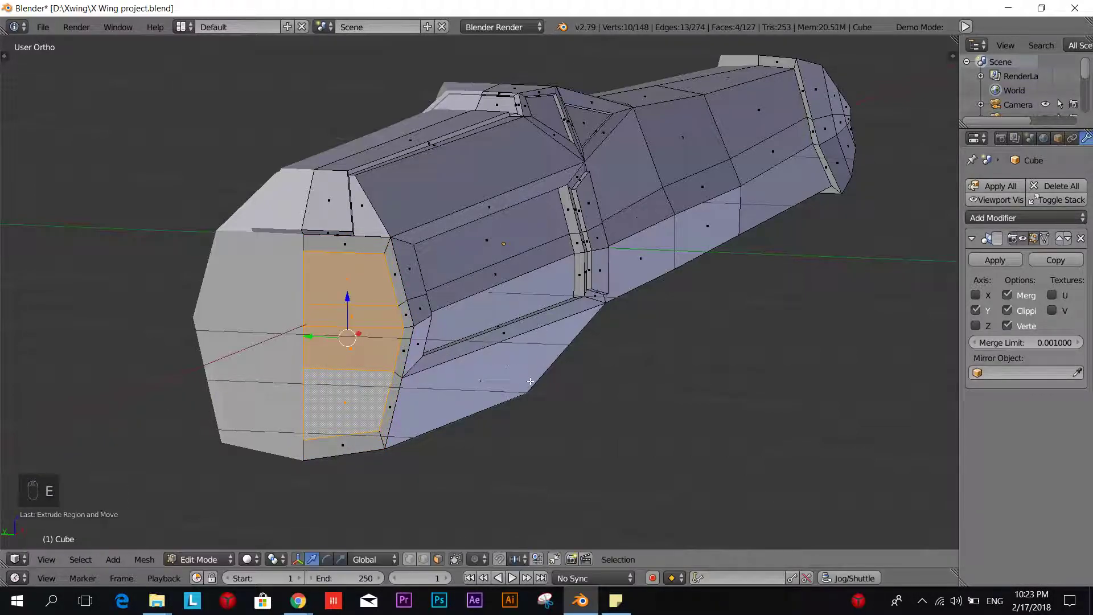
middle_drag(517, 364, 188, 326)
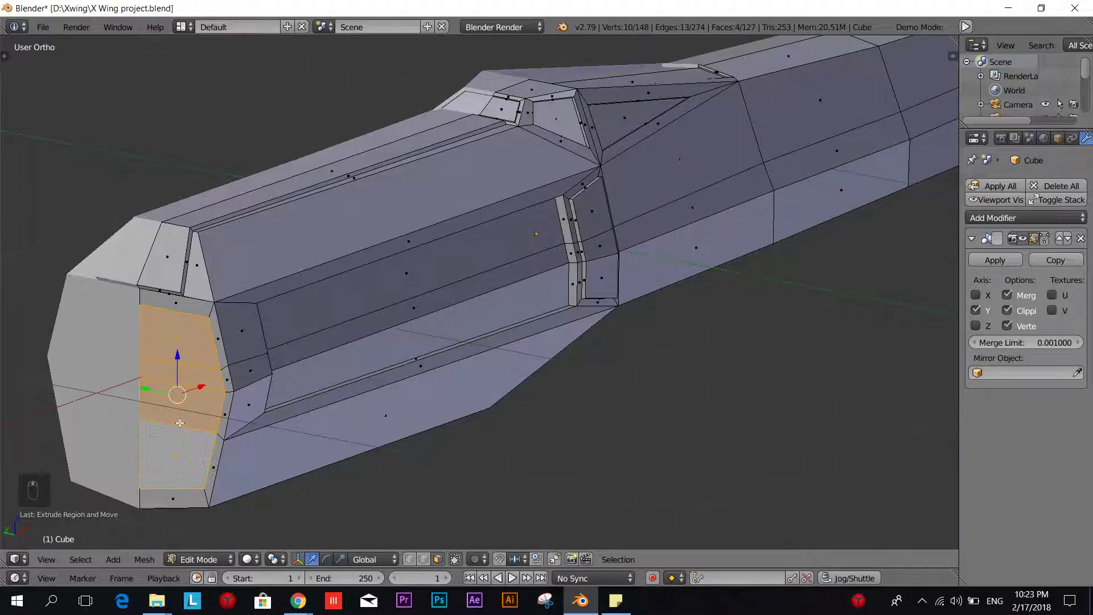
shift+middle_drag(180, 423, 157, 271)
key(e)
click(189, 357)
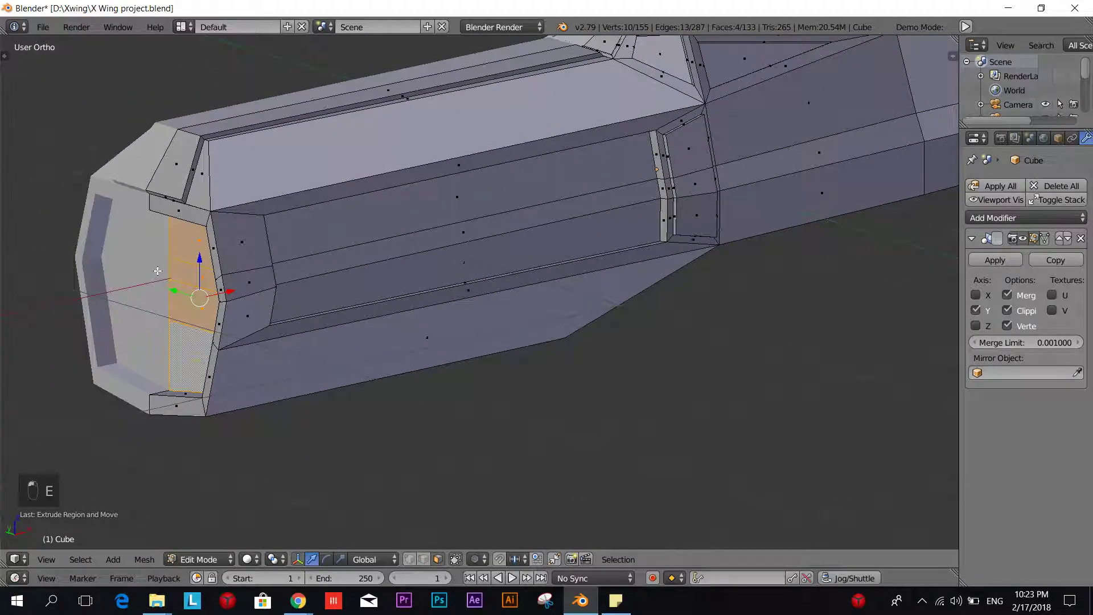
key(a)
- Return to Object Mode and add a UV sphere while in front orthographic view
mouse_move(232, 383)
middle_down()
mouse_move(251, 453)
mouse_move(608, 404)
mouse_move(500, 370)
mouse_move(509, 444)
mouse_move(505, 415)
mouse_move(524, 422)
mouse_move(504, 426)
middle_up()
key(Tab)
click(443, 402)
scroll(483, 415, down, 3)
key(KP_1)
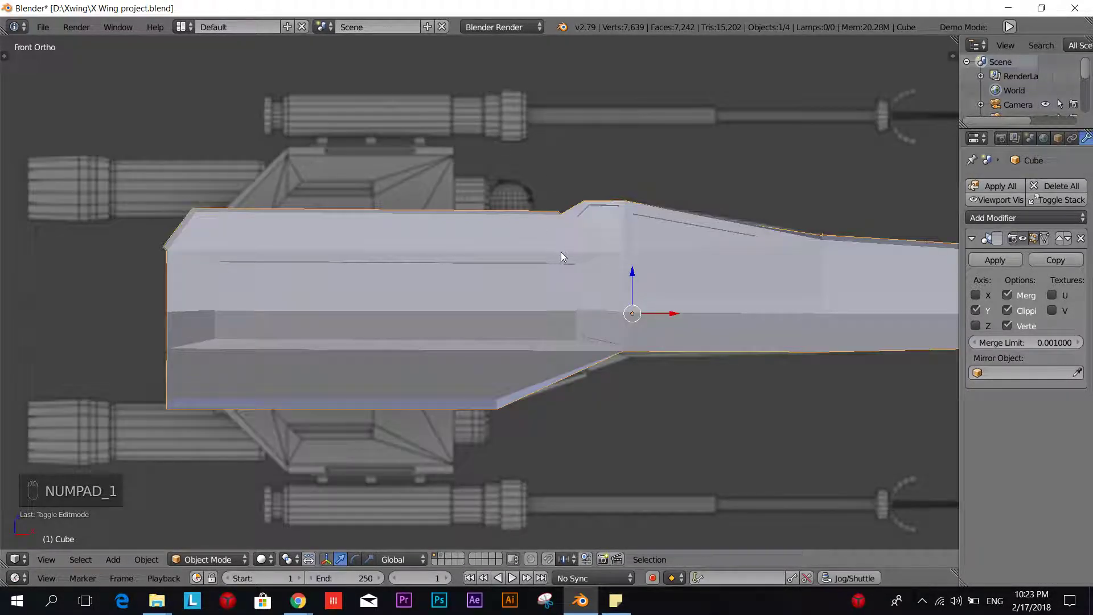
scroll(562, 257, down, 2)
shift+middle_drag(617, 284, 515, 309)
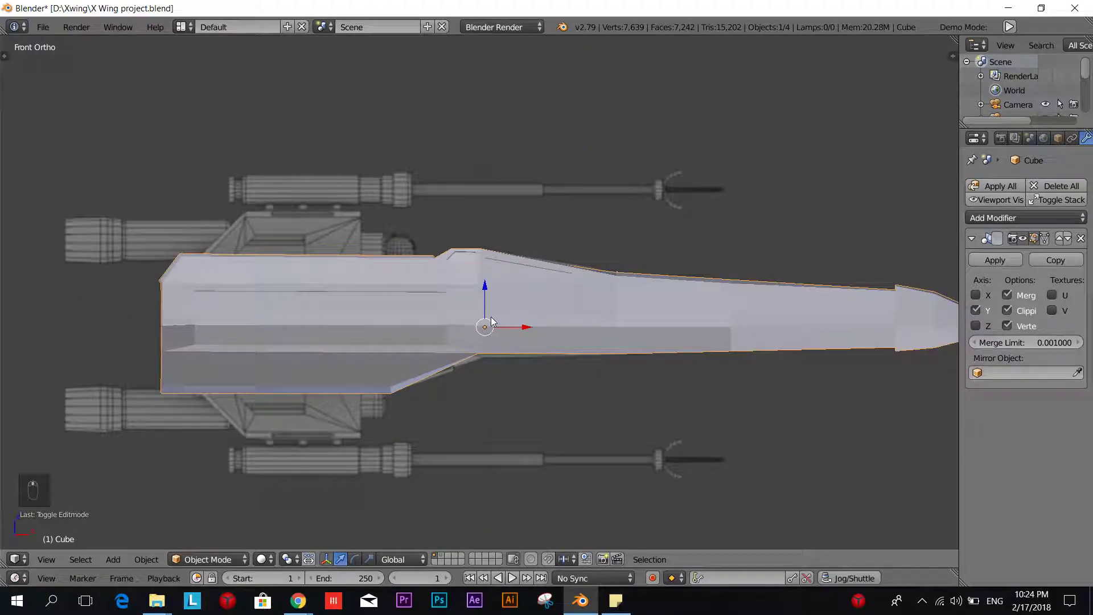
key(shift+a)
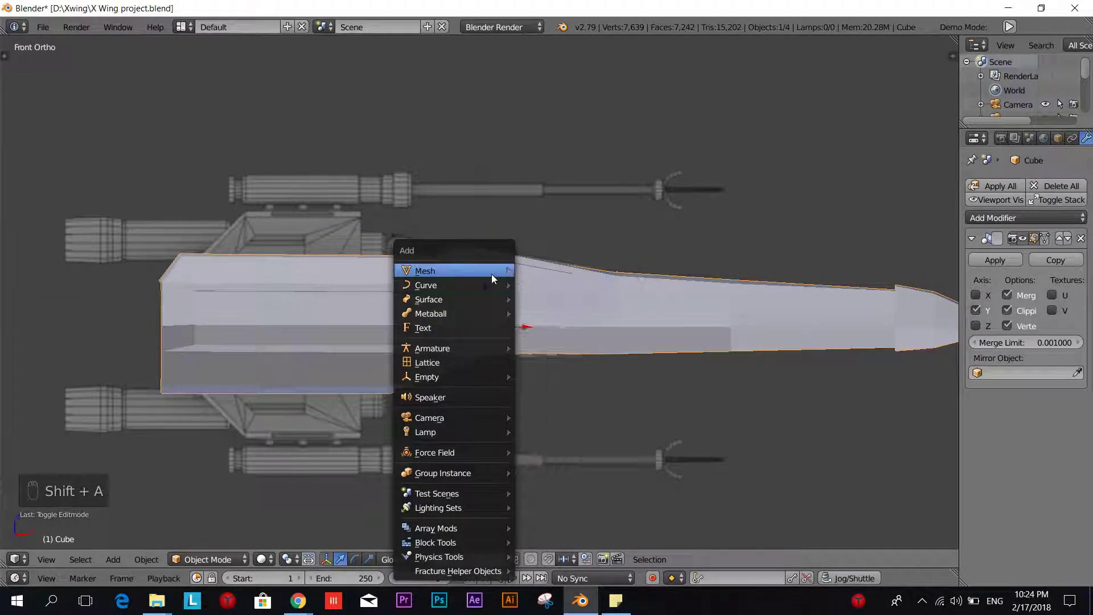
mouse_move(489, 271)
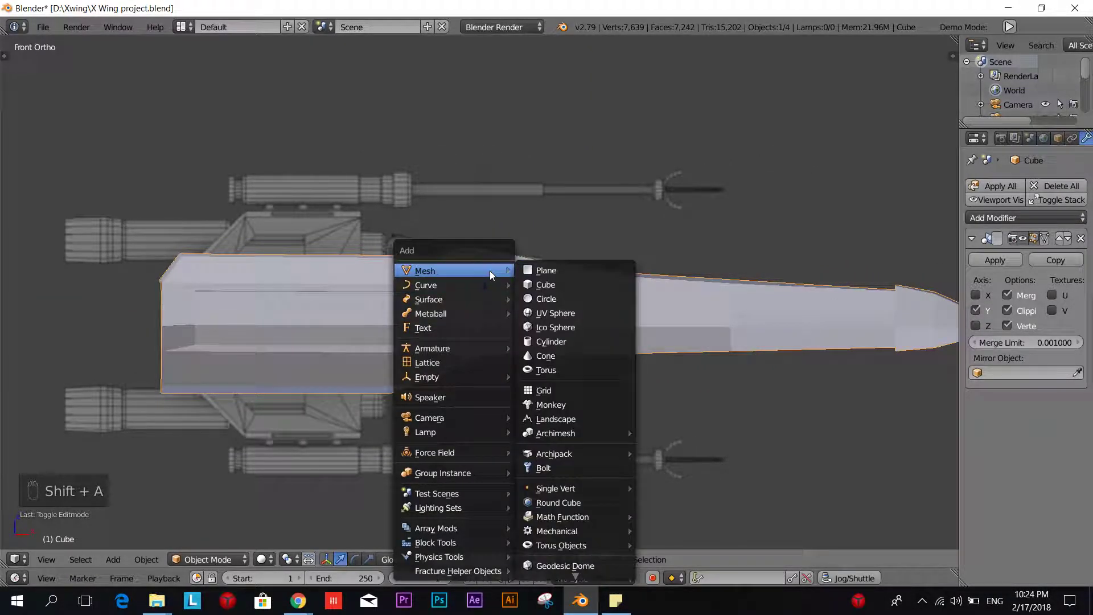
click(568, 315)
- Put the new sphere into Edit Mode and switch to vertex selection
scroll(565, 315, down, 3)
key(Tab)
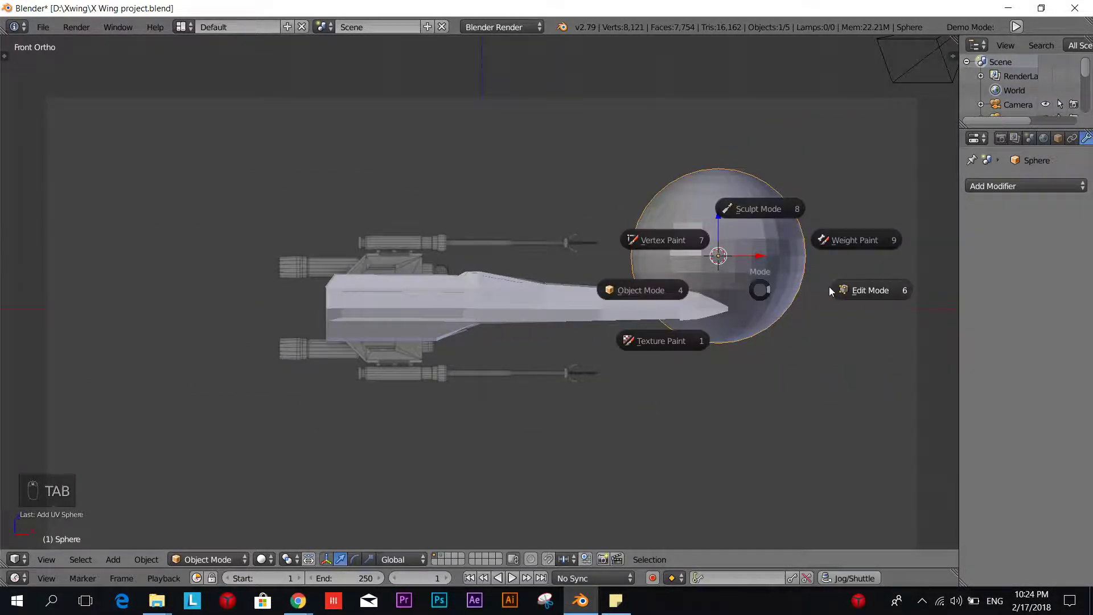
click(865, 290)
shift+middle_drag(831, 301, 560, 308)
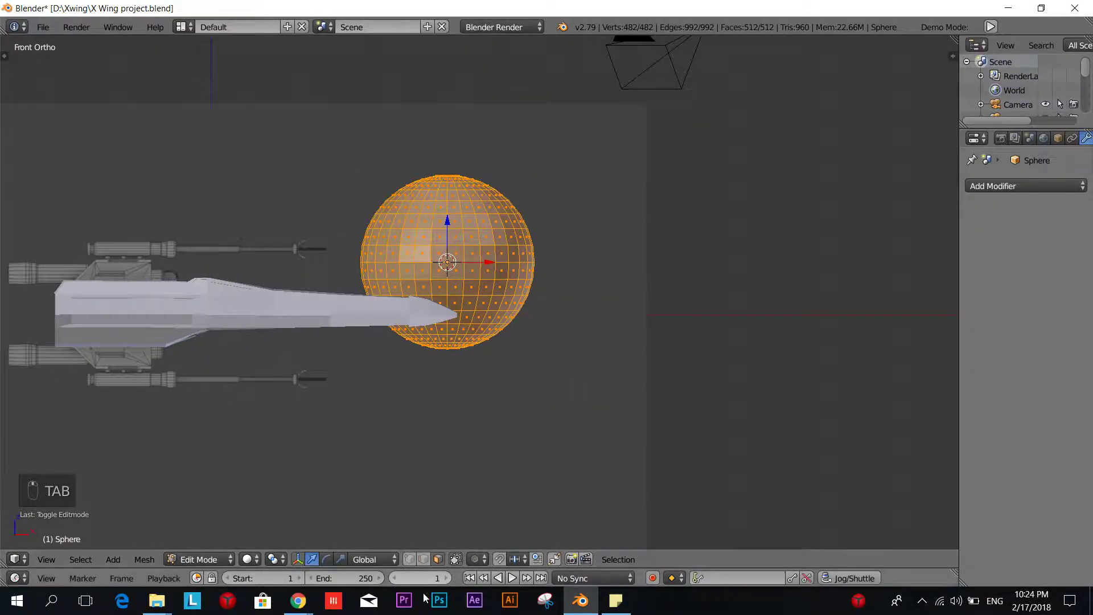
click(412, 559)
scroll(510, 469, up, 3)
middle_drag(510, 469, 466, 478)
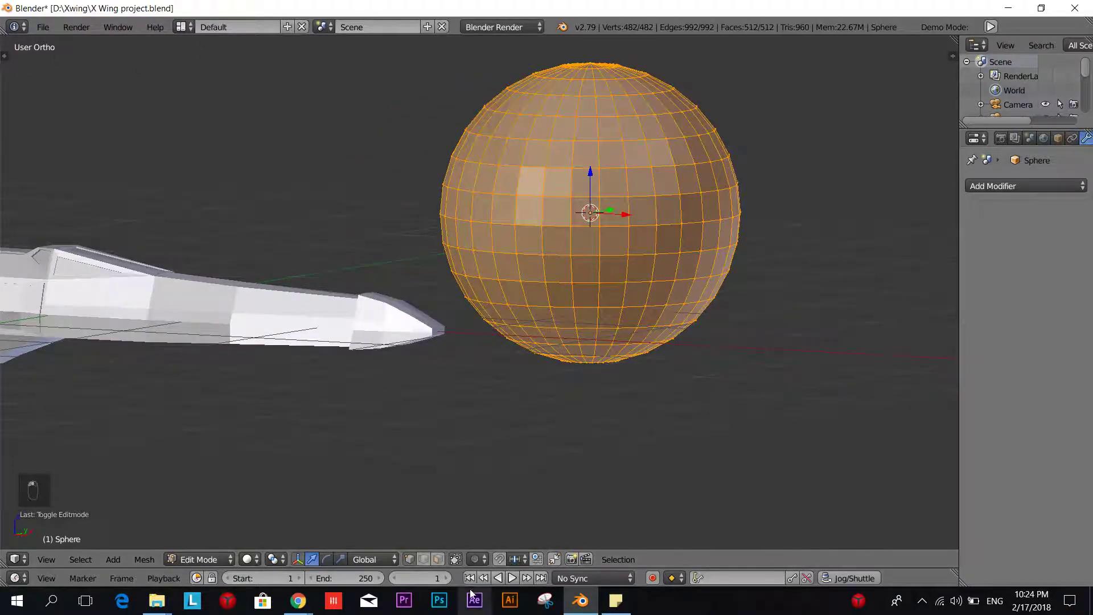
- In front view, select the lower half of the sphere and delete its vertices to leave an open dome
shift+middle_drag(557, 472, 451, 443)
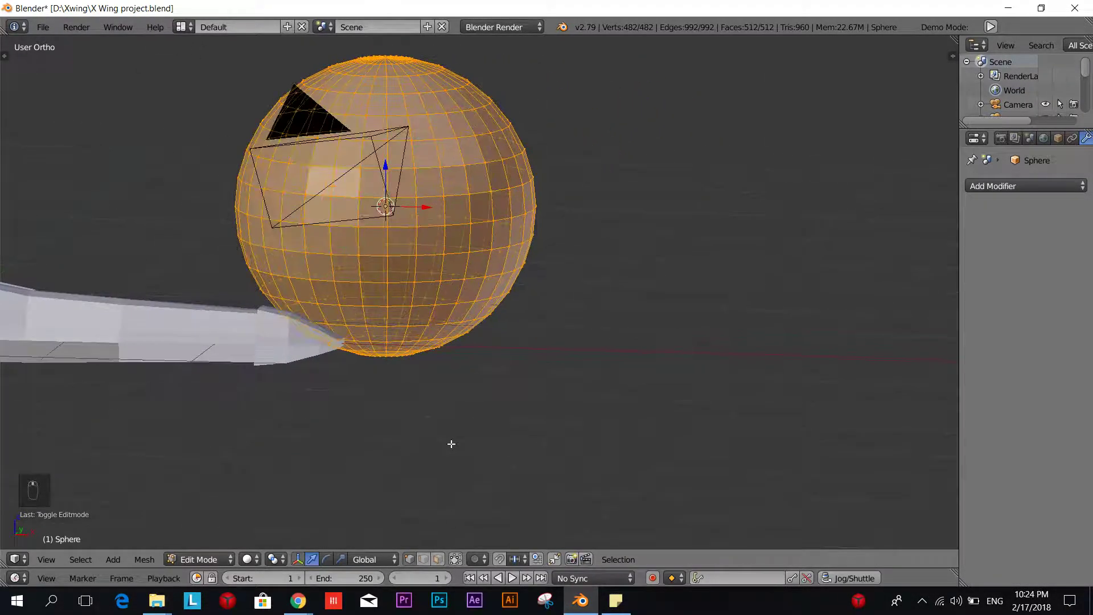
key(KP_1)
key(a)
key(a)
key(b)
drag(172, 264, 663, 487)
key(KP_7)
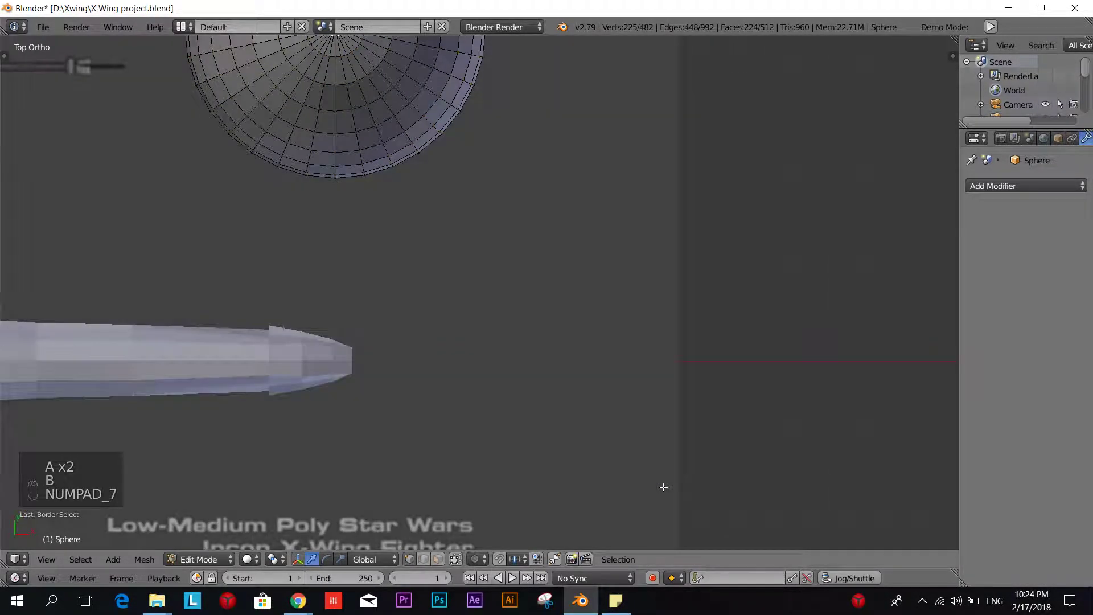
key(KP_1)
key(Delete)
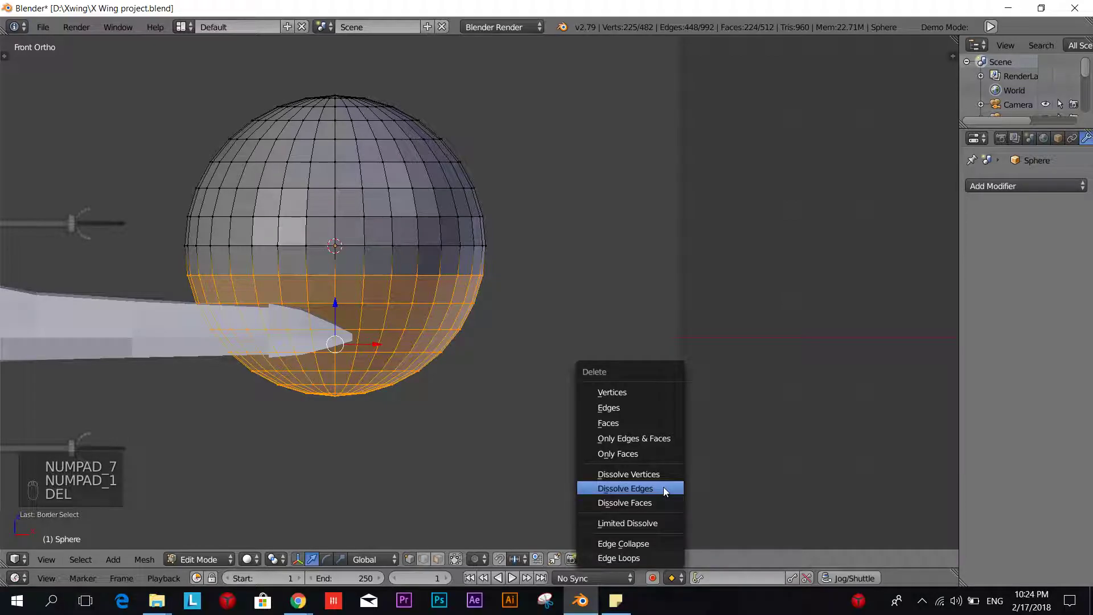
click(610, 393)
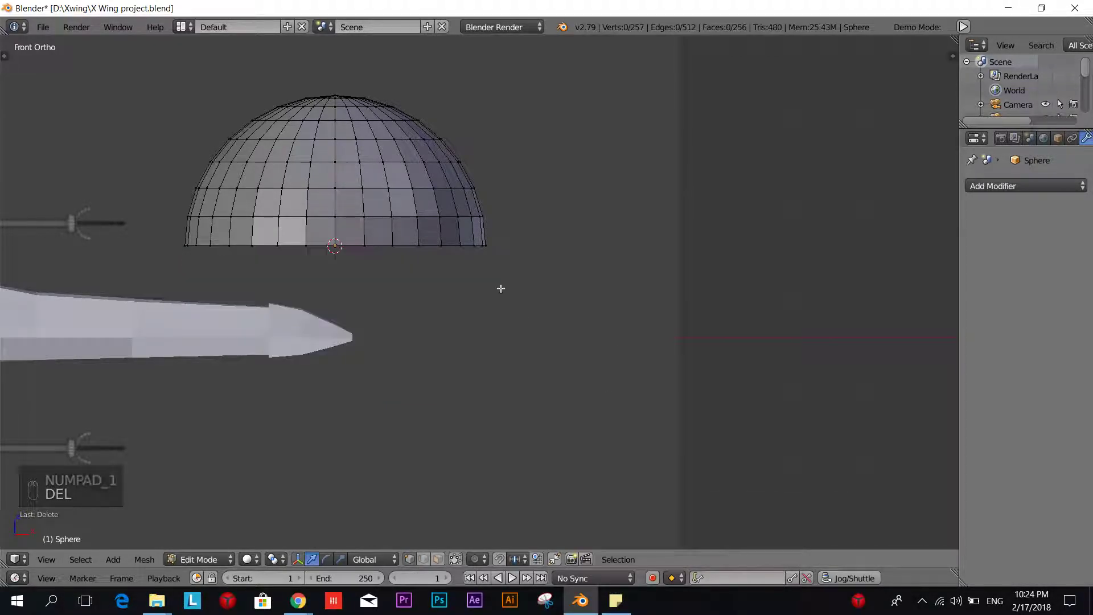
- Extrude the dome's open bottom edge loop straight down along Z to form a cylindrical wall
alt+right_click(432, 245)
scroll(370, 317, down, 3)
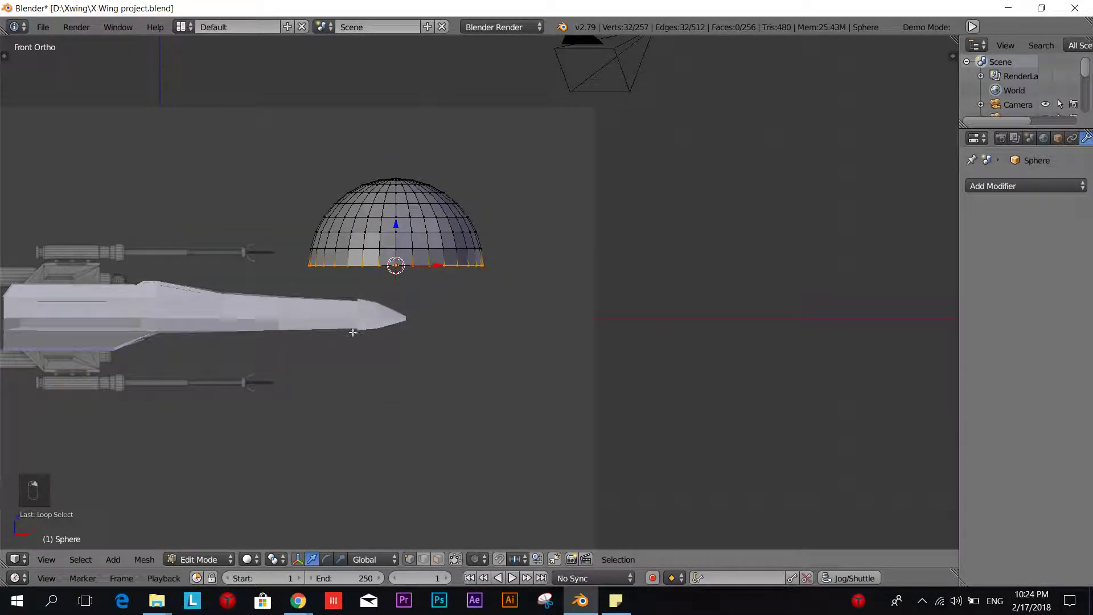
scroll(353, 332, up, 5)
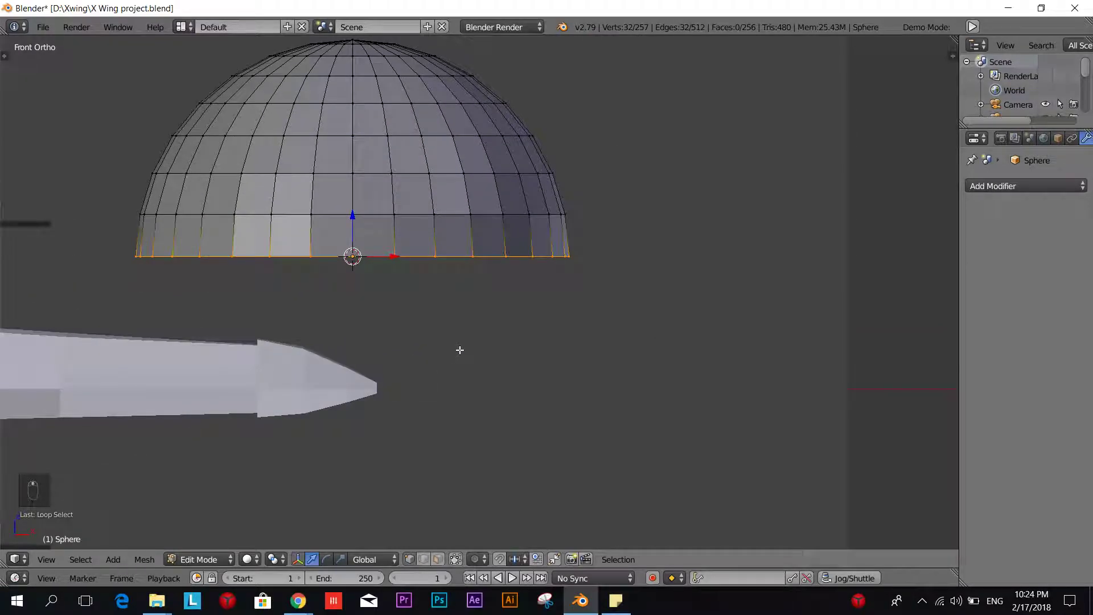
key(e)
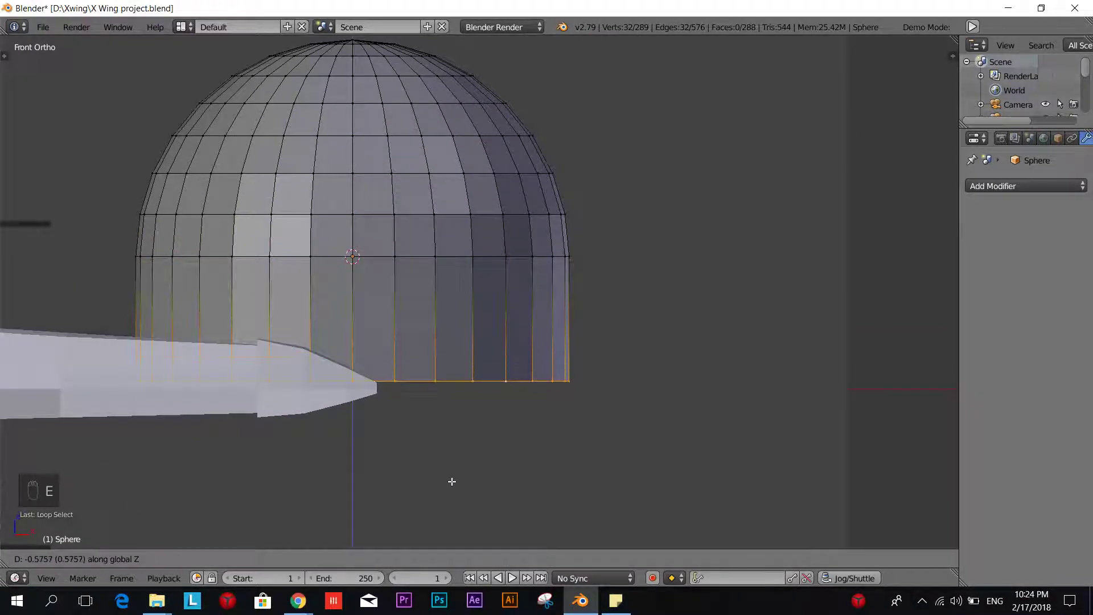
click(451, 535)
- Return to Object Mode, scale the dome down to a small fraction of its size, and move it above the rear fuselage
scroll(455, 521, down, 4)
key(Tab)
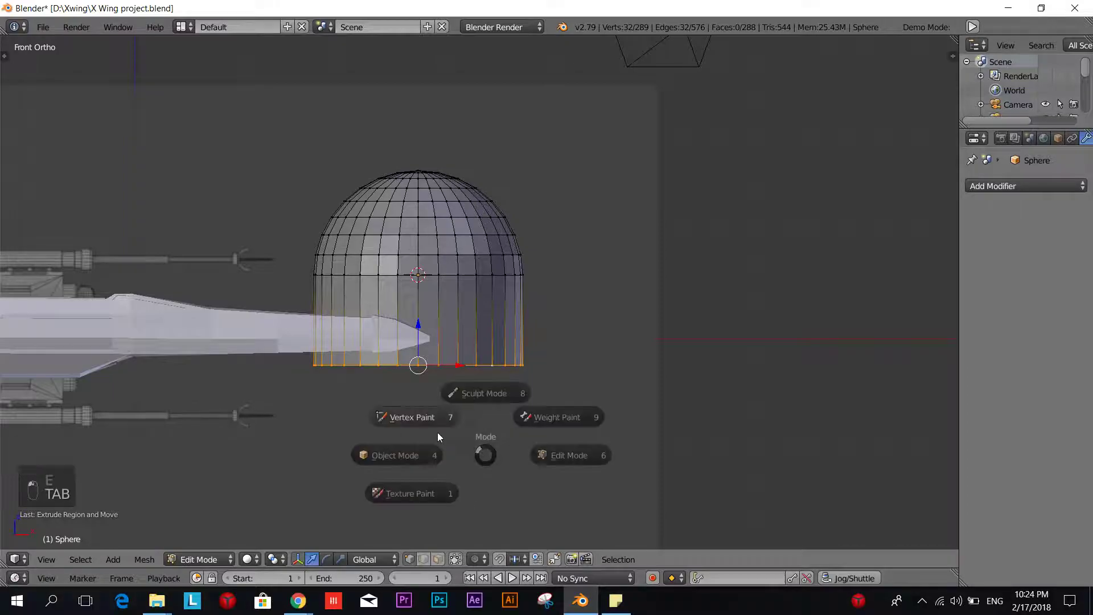
click(368, 456)
key(s)
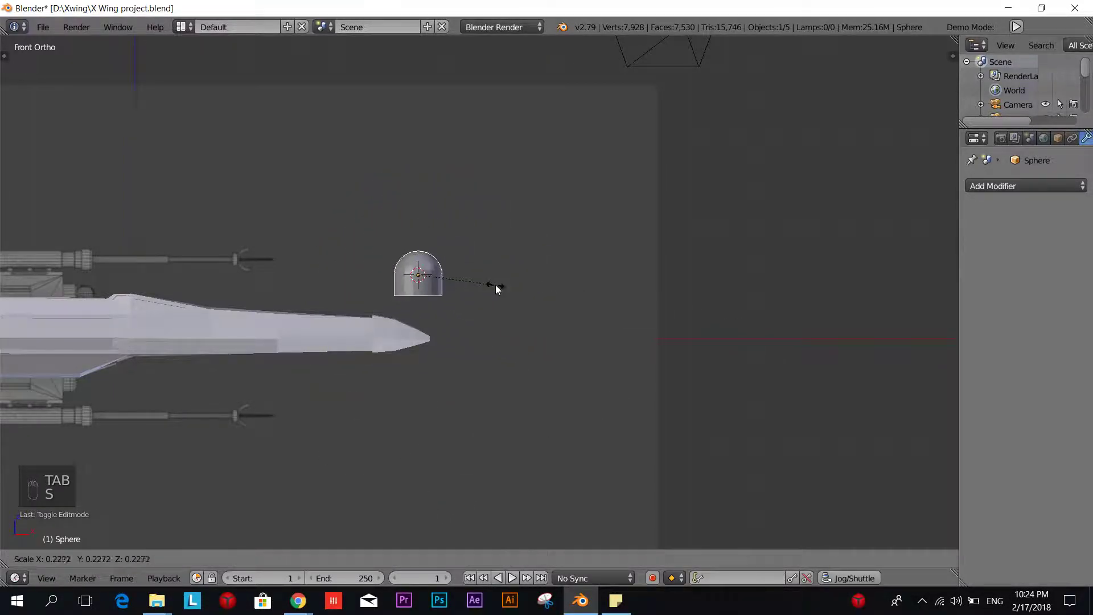
click(493, 288)
key(g)
click(61, 300)
- Switch to wireframe shading and fine-tune the dome's size and position so it sits in the fuselage top just behind the cockpit
scroll(171, 313, down, 1)
shift+middle_drag(180, 315, 365, 322)
key(z)
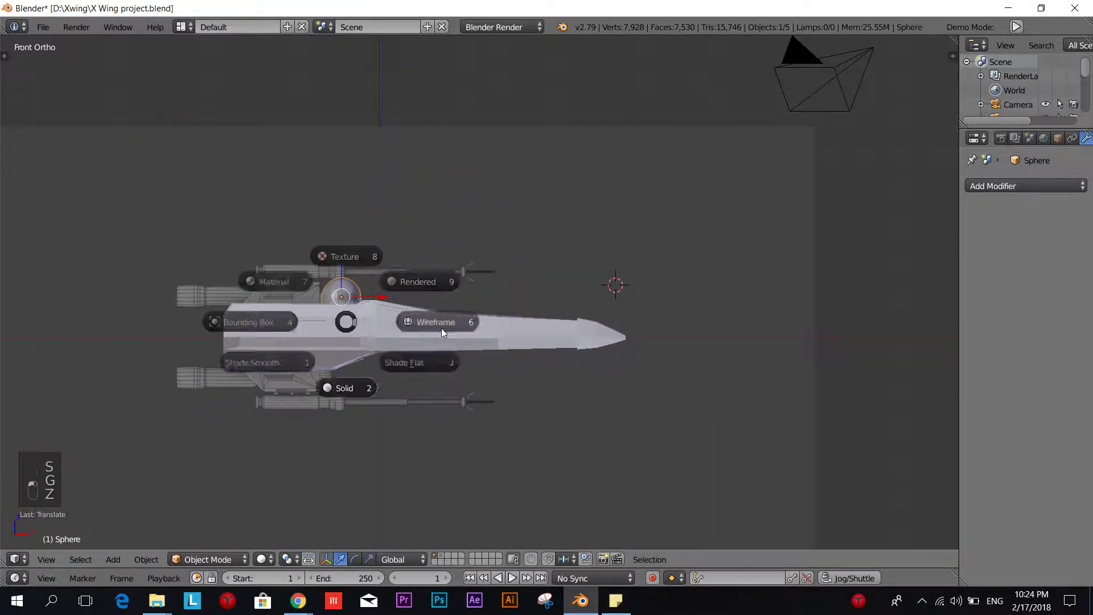
click(472, 318)
scroll(356, 356, up, 5)
shift+middle_drag(310, 385, 617, 376)
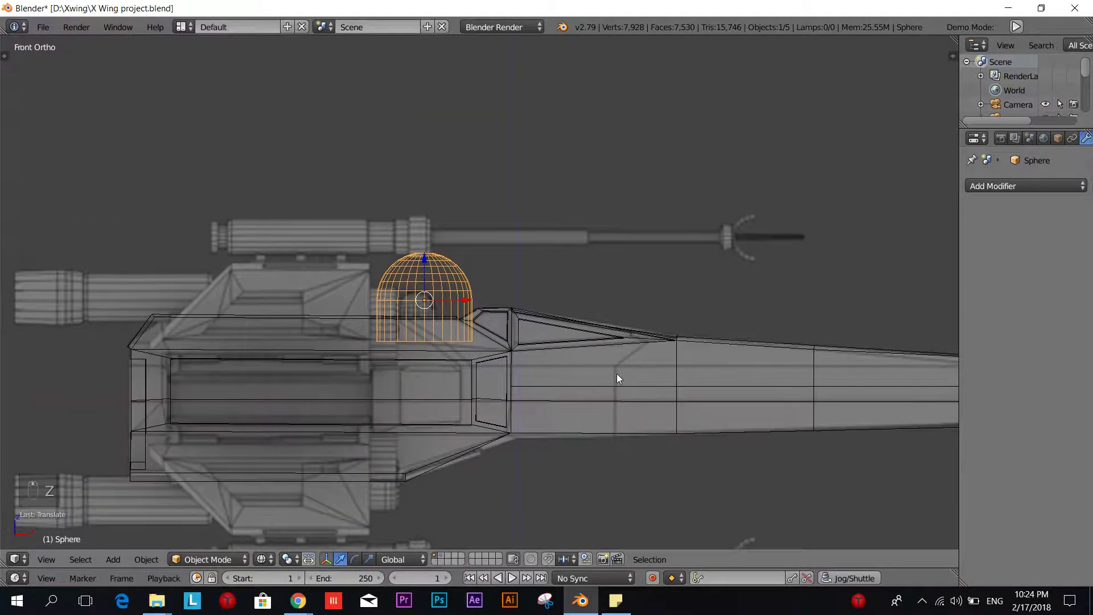
scroll(626, 347, up, 5)
key(s)
click(508, 326)
key(g)
click(483, 347)
key(s)
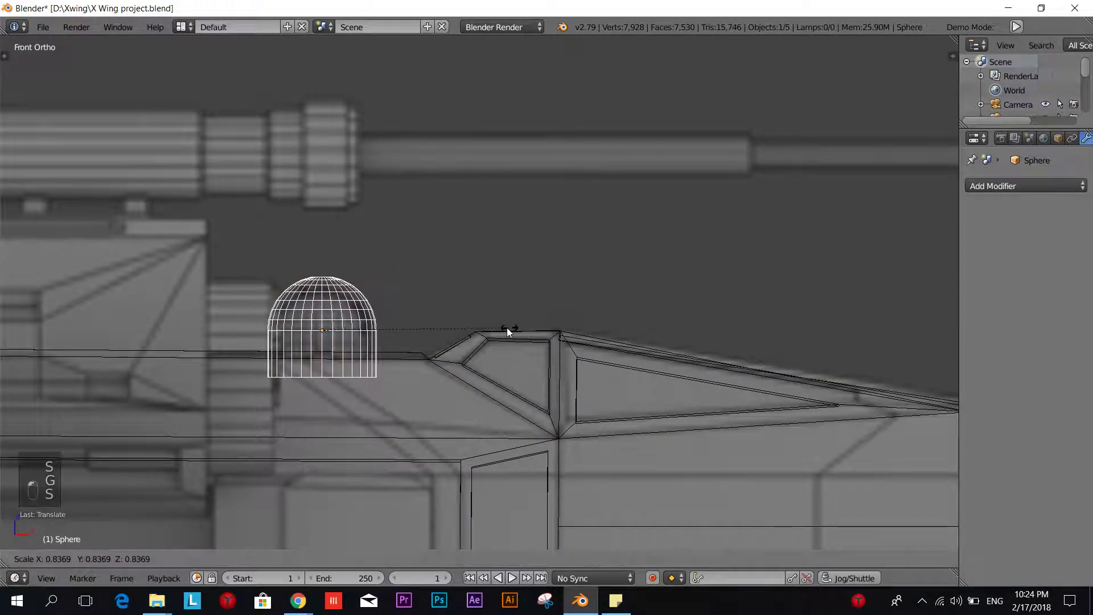
click(480, 327)
- In right view, move the dome along Y until it is centred on the fuselage
key(KP_3)
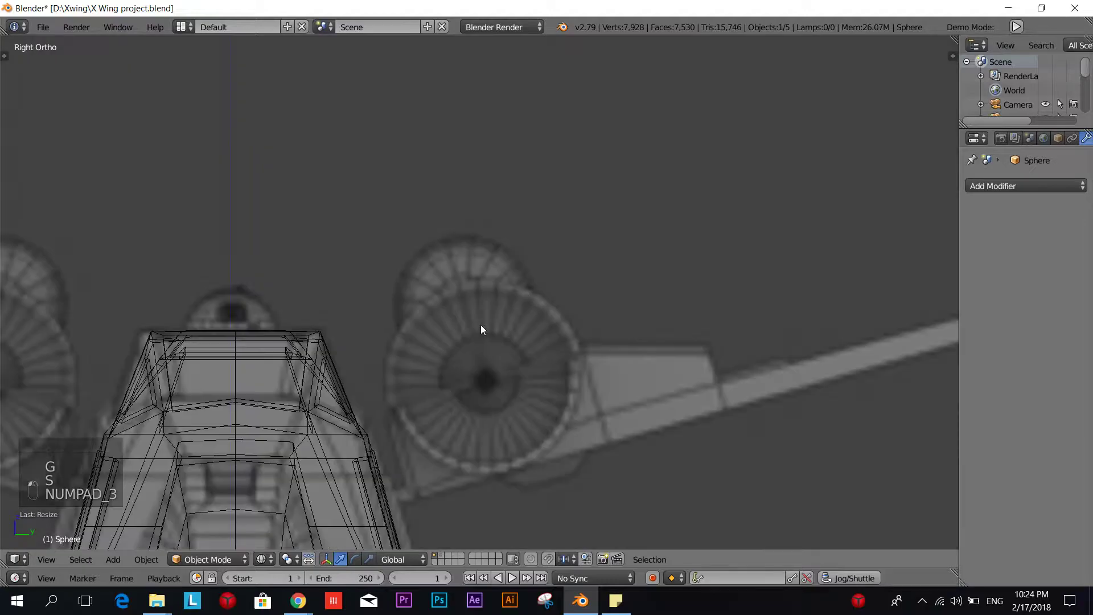
scroll(626, 342, down, 5)
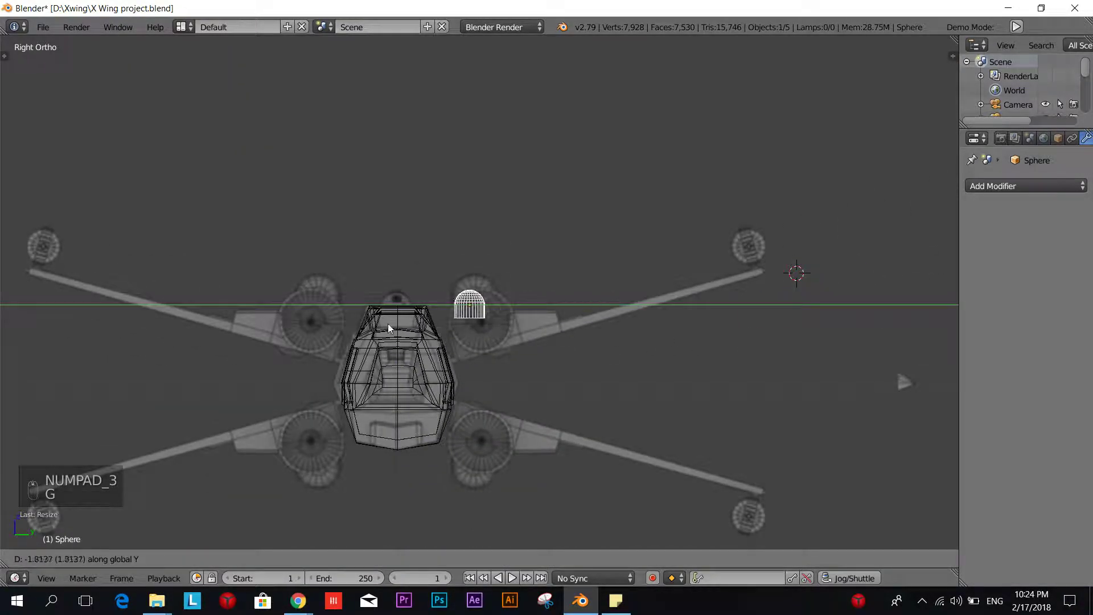
click(331, 320)
scroll(339, 320, up, 3)
scroll(339, 320, up, 3)
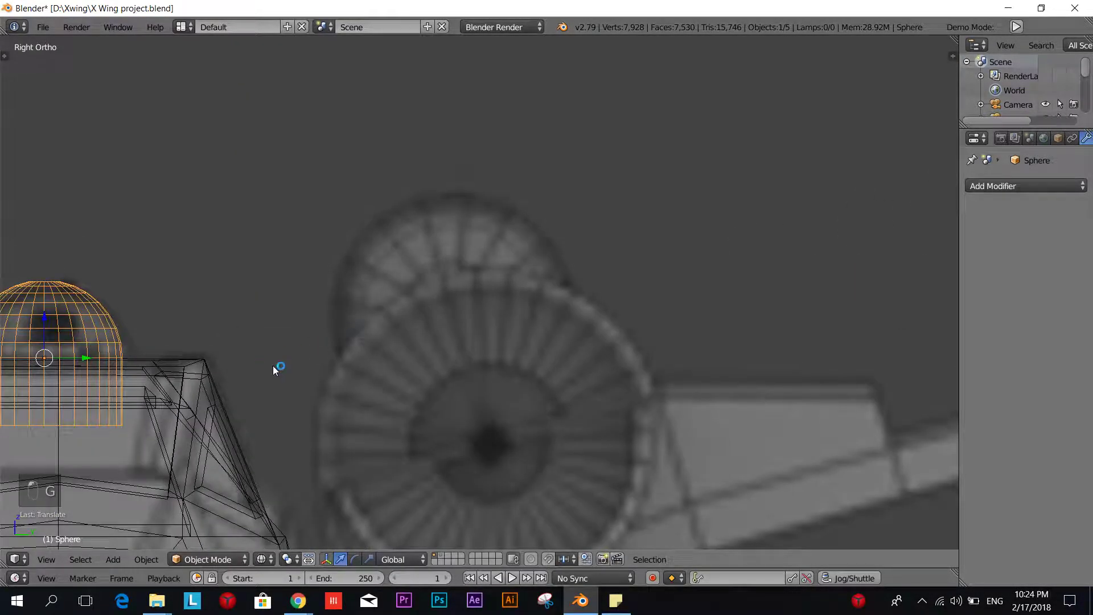
shift+middle_drag(245, 365, 645, 333)
key(g)
click(648, 333)
- Restore solid shading in Object Mode and inspect the dome on the fuselage
scroll(648, 333, down, 3)
key(Tab)
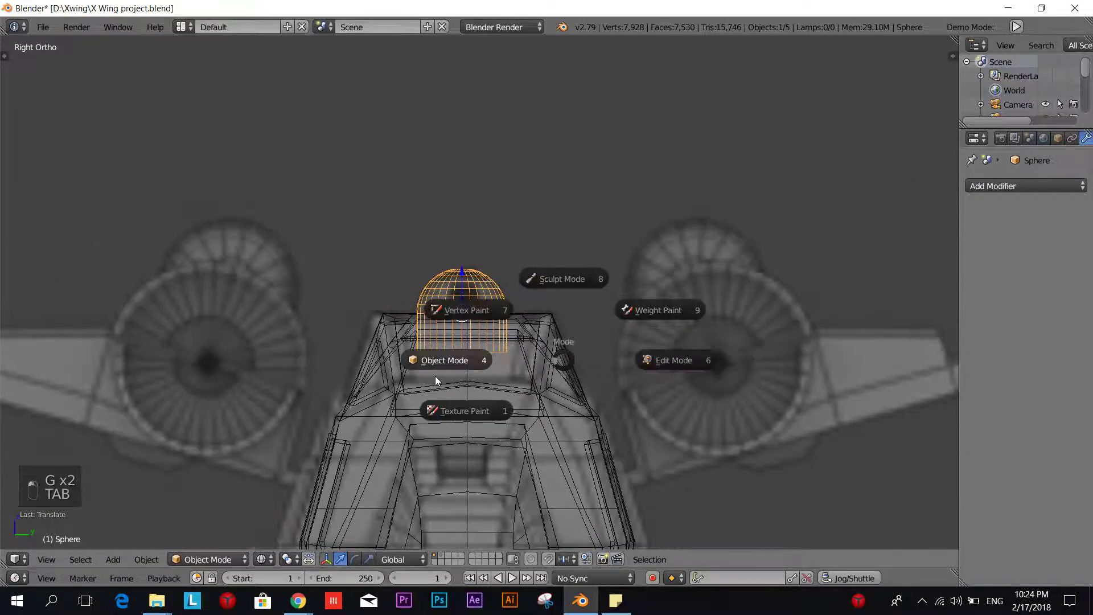
click(421, 362)
key(z)
click(397, 473)
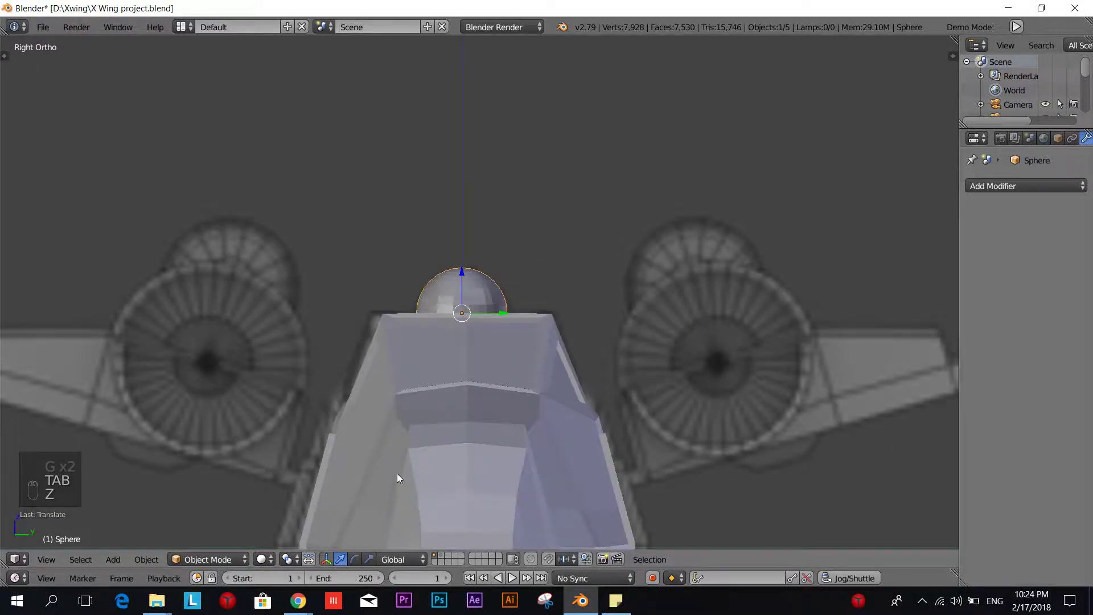
middle_drag(398, 473, 490, 499)
scroll(494, 483, down, 5)
scroll(498, 464, down, 3)
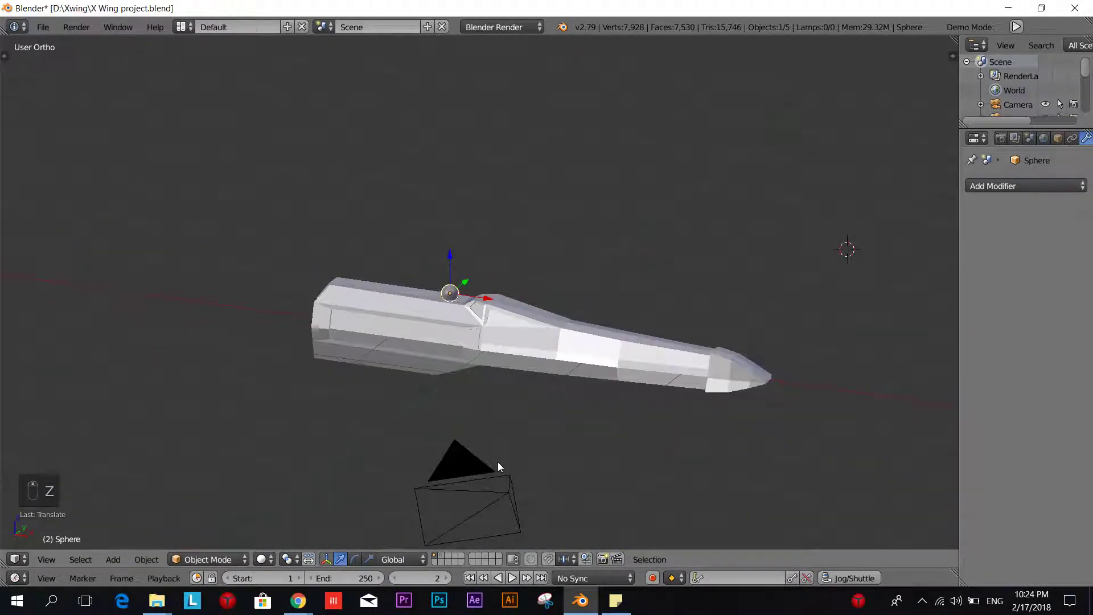
- Reveal all hidden objects and clear the selection
key(alt+h)
middle_drag(585, 462, 490, 380)
scroll(518, 450, up, 5)
key(a)
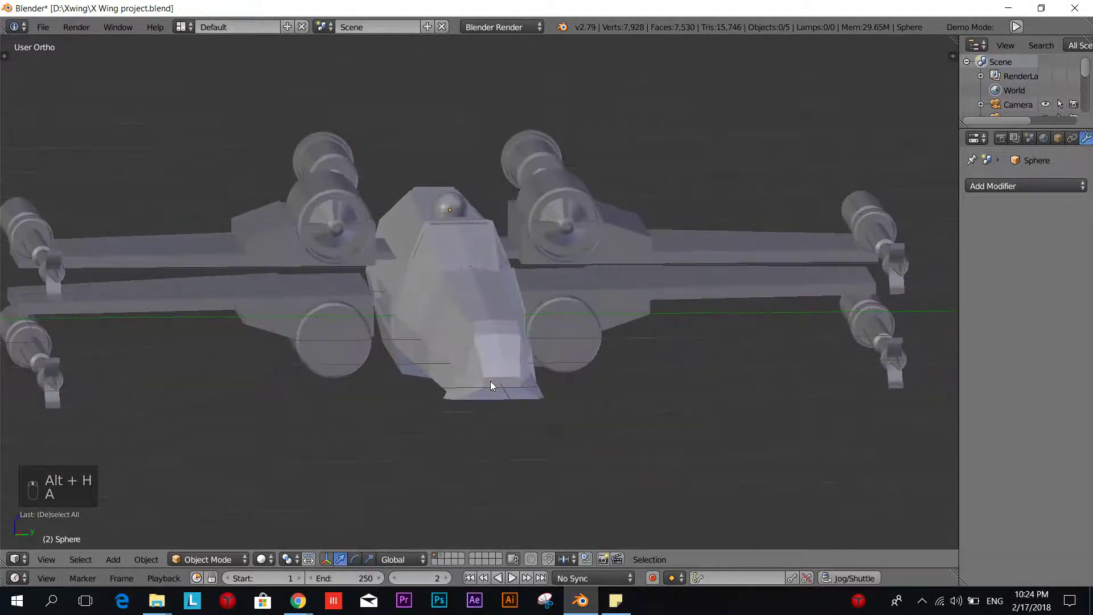
- Delete the lower wing pair and select the upper wing pair
right_click(601, 336)
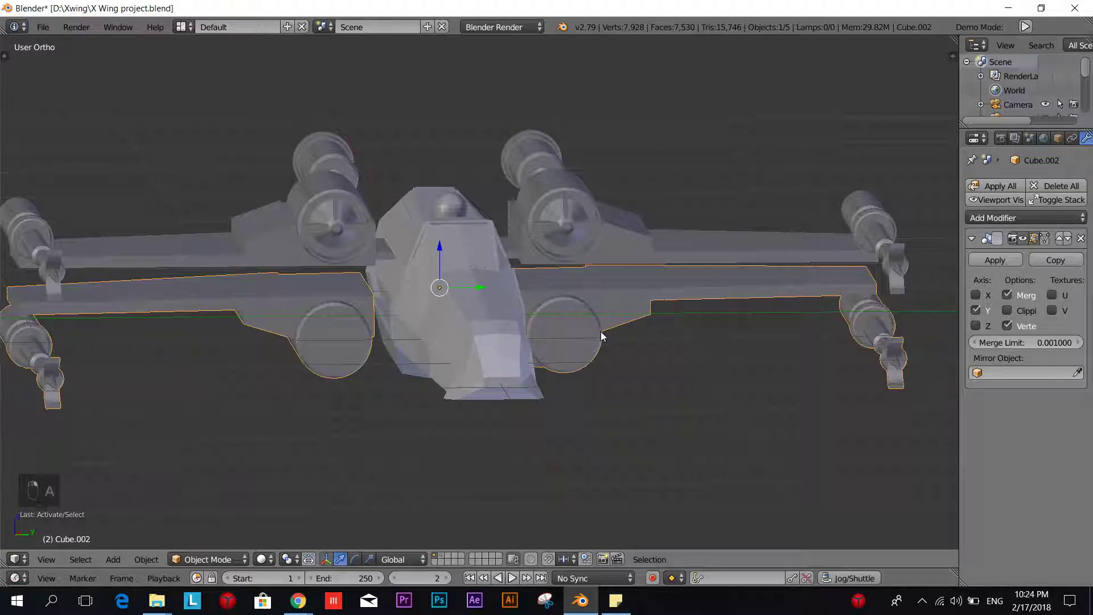
key(Delete)
click(602, 336)
right_click(566, 226)
scroll(566, 226, down, 3)
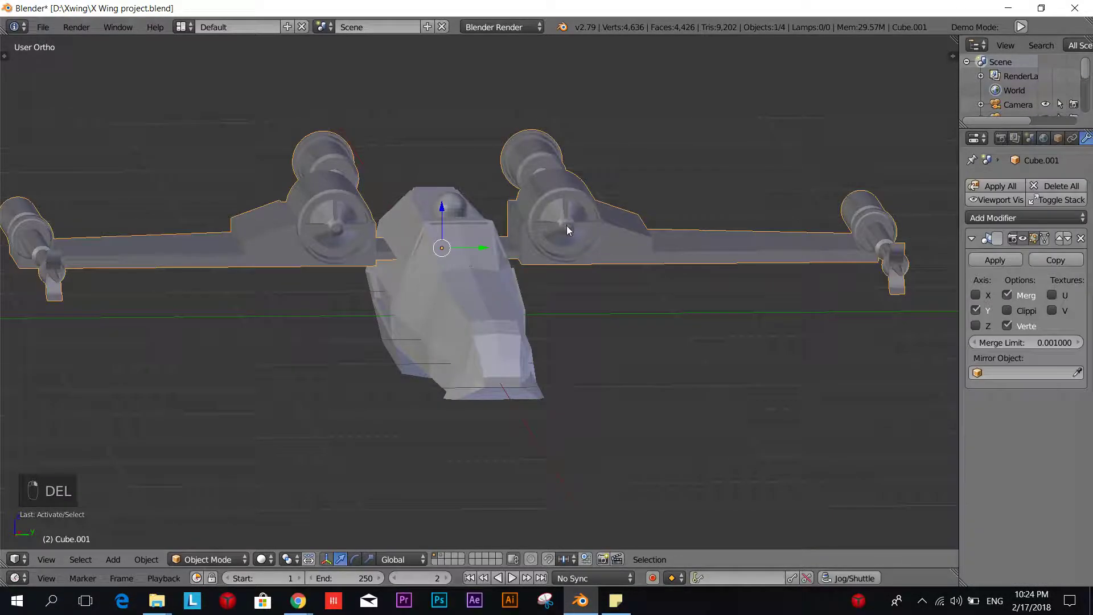
- Try duplicating the upper wings and rotating the copy upside down in an angled view, and undo the duplicate
key(shift+d)
key(r)
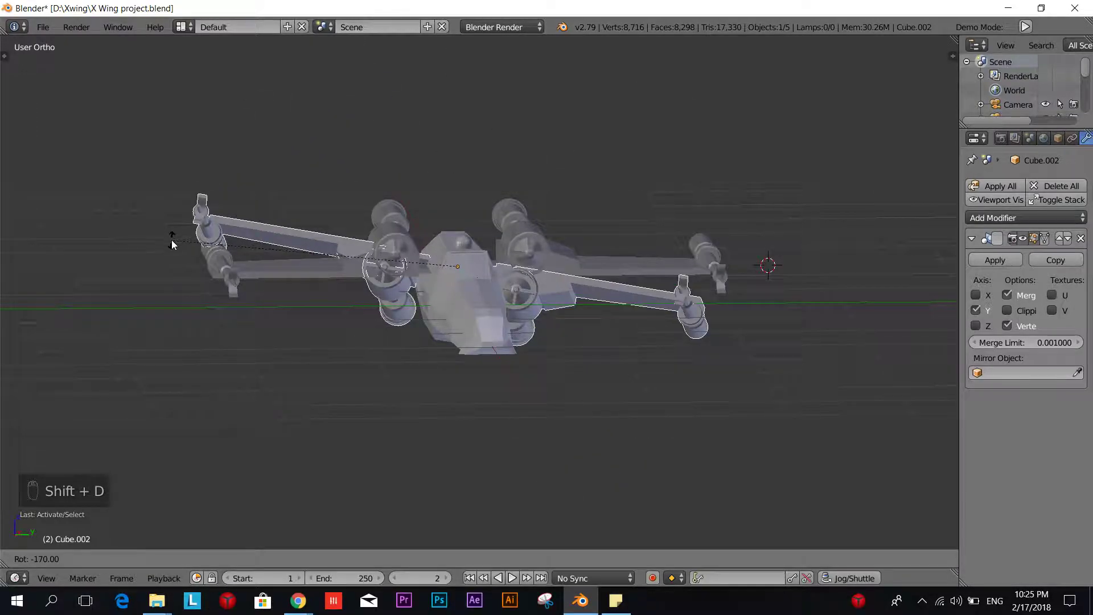
click(191, 292)
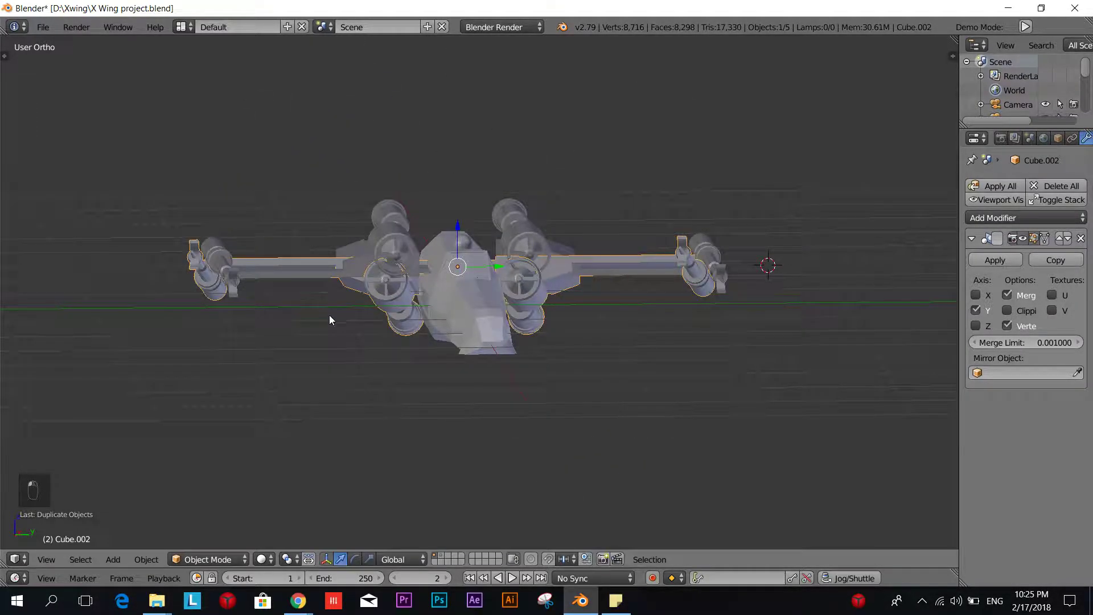
middle_drag(329, 315, 448, 351)
key(KP_3)
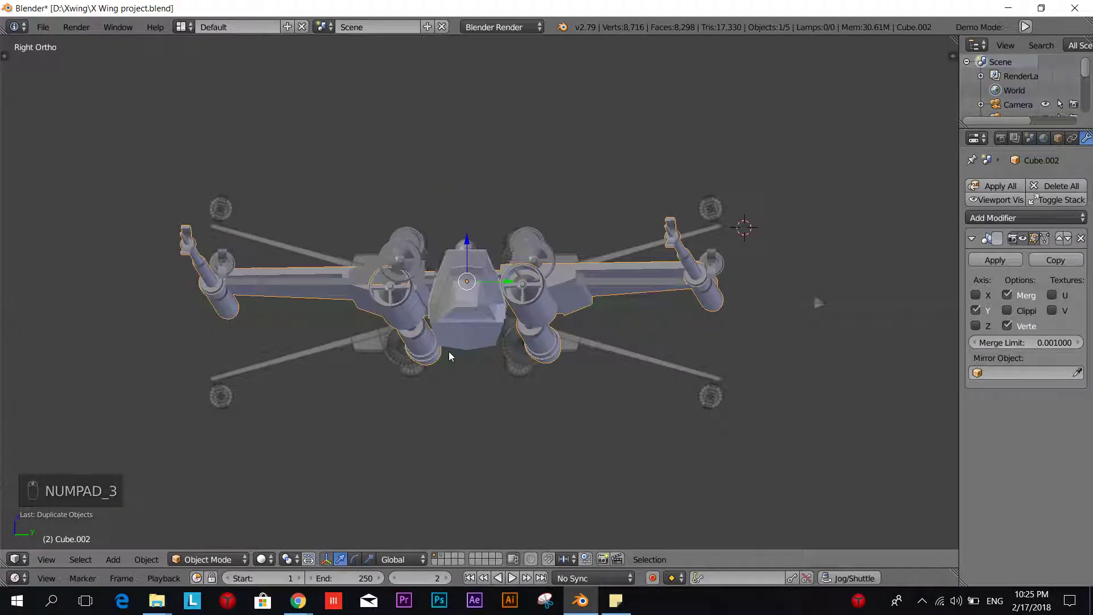
key(ctrl+z)
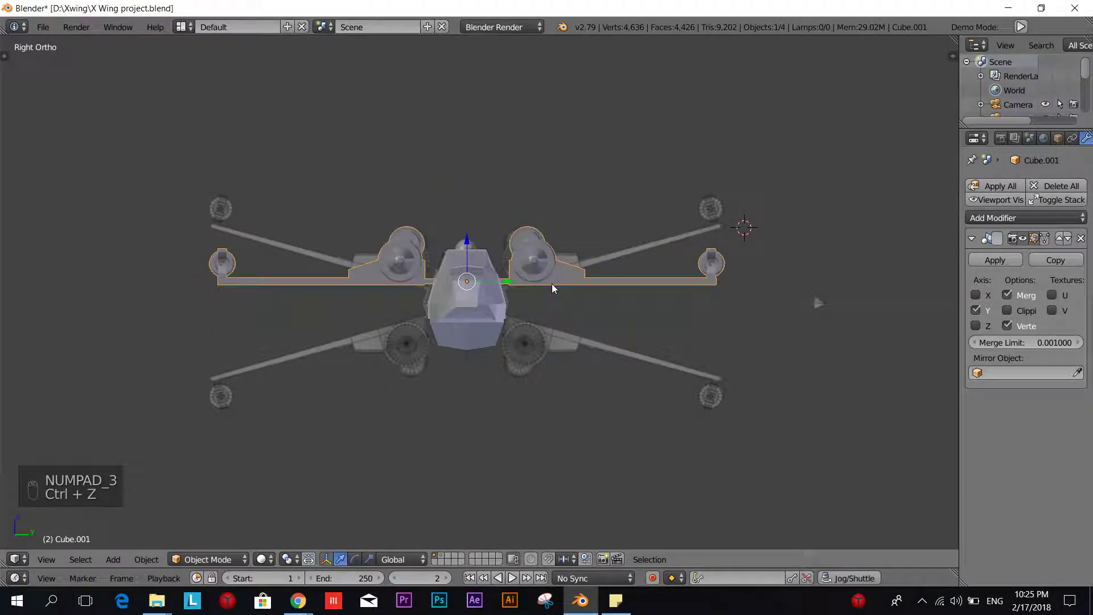
- Duplicate the upper wing pair in right view, rotate the copy 180°, and move it down about 0.26 along Z
scroll(551, 284, up, 2)
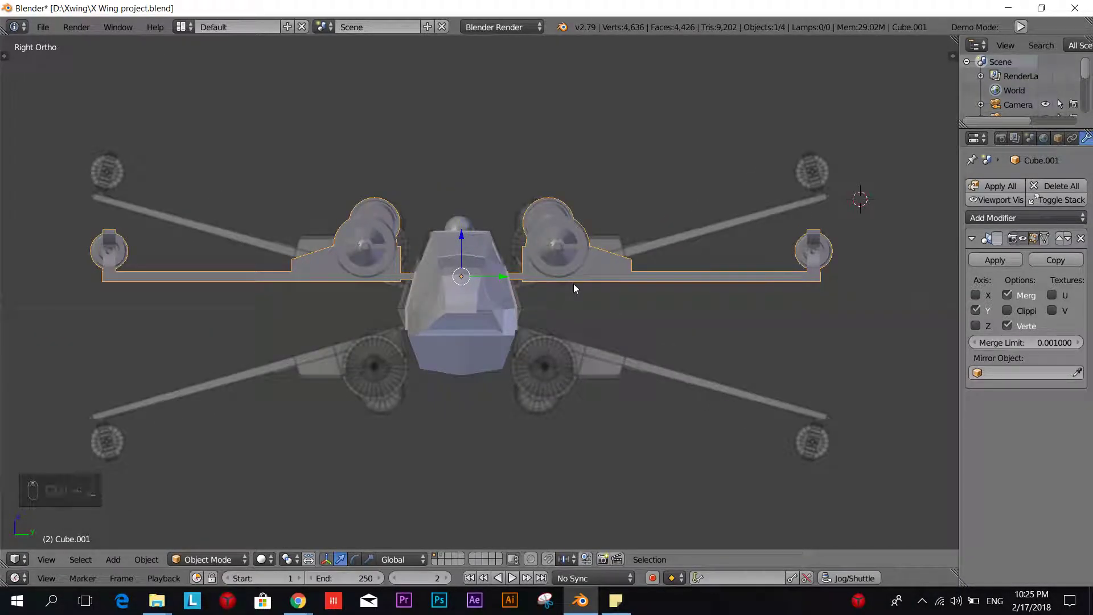
key(g)
right_click(573, 327)
key(shift+d)
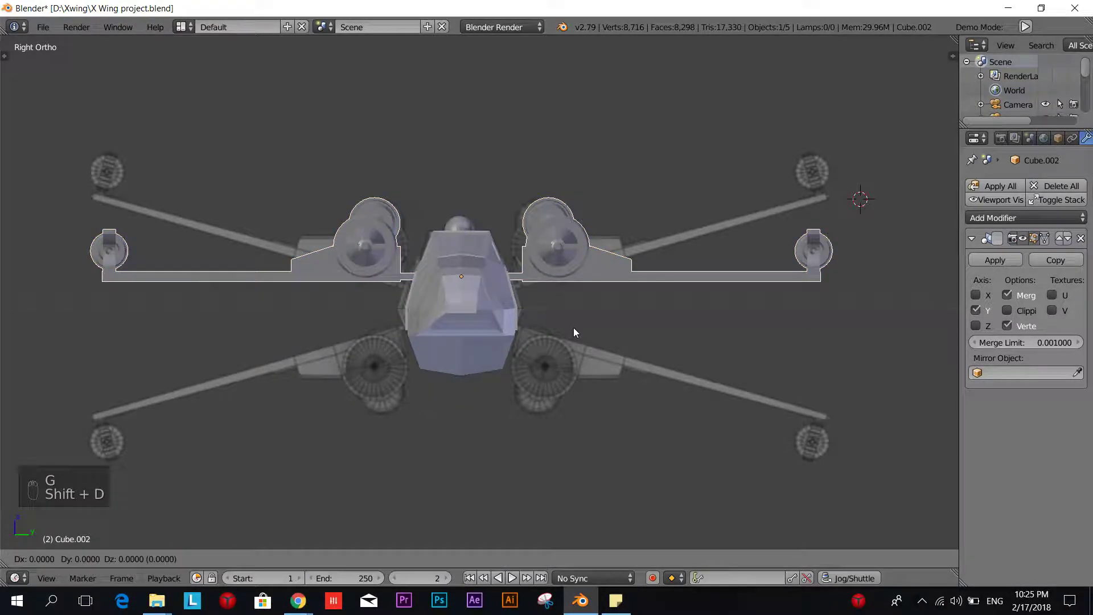
key(r)
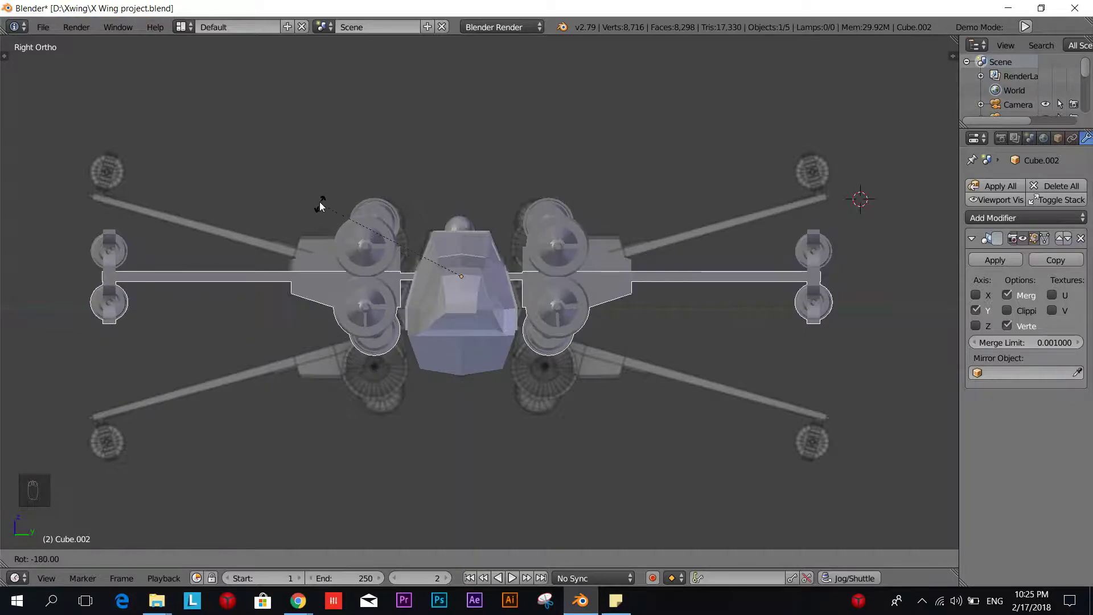
click(319, 200)
key(g)
key(z)
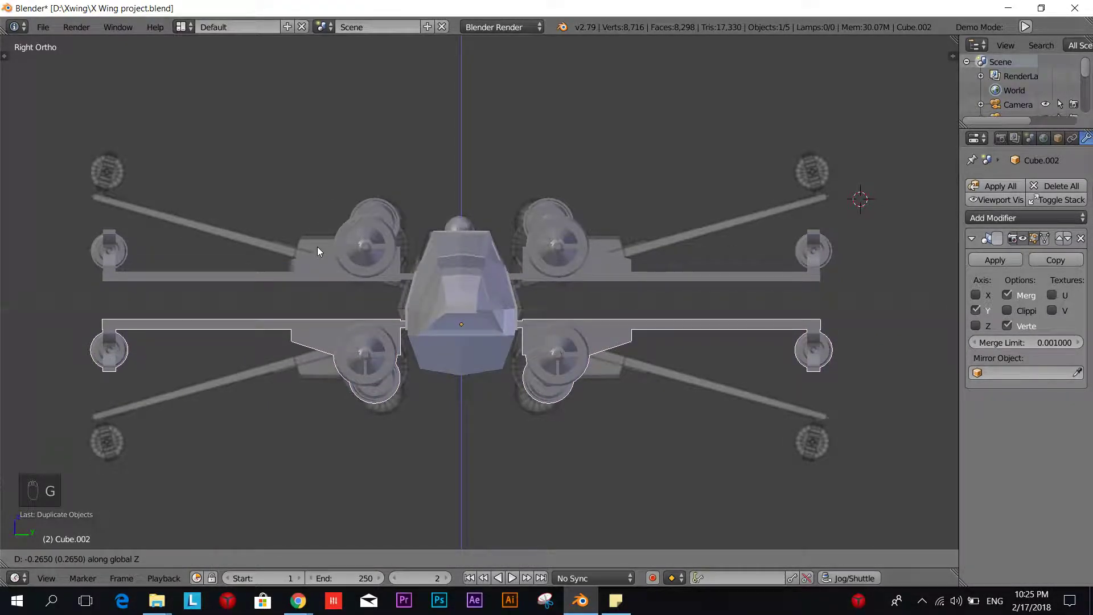
click(316, 247)
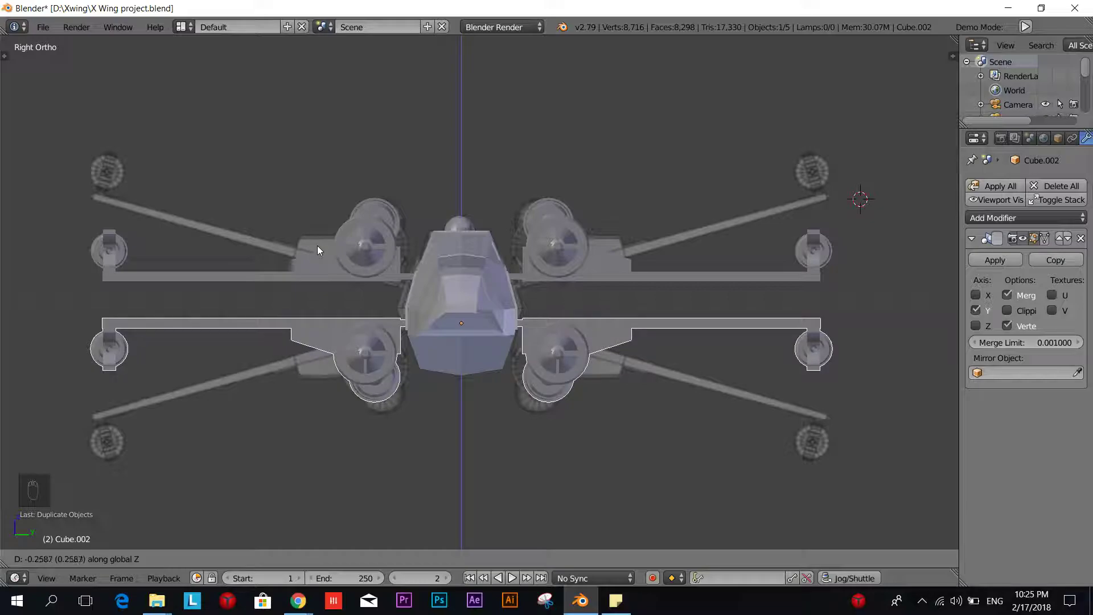
- Adjust the upper wing pair's height slightly along Z
right_click(533, 269)
key(g)
key(z)
click(533, 277)
middle_drag(533, 278, 403, 419)
scroll(421, 393, up, 3)
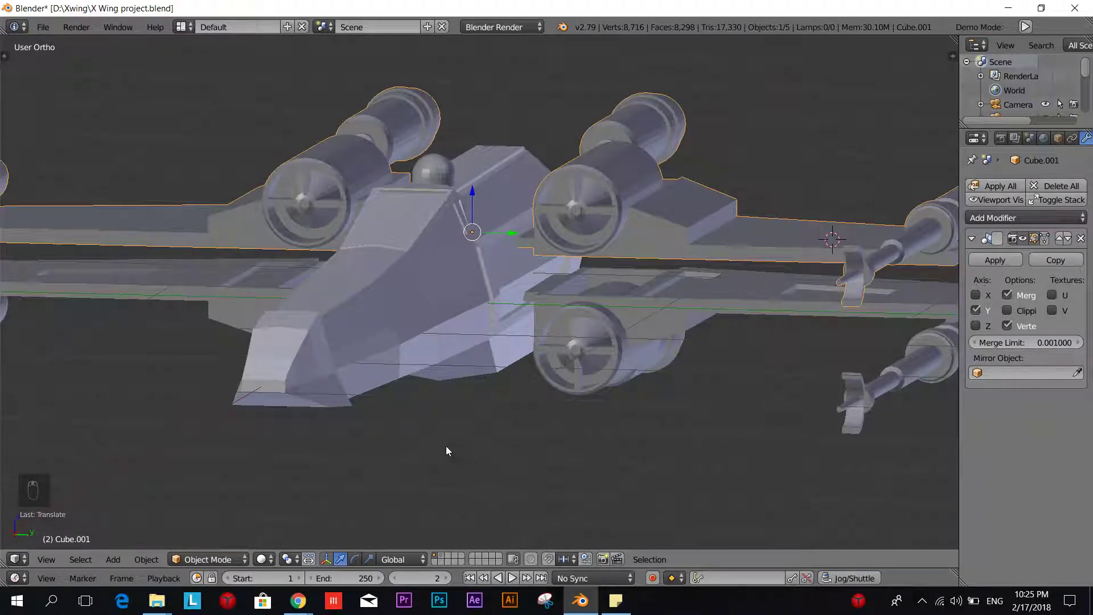
- Select the fuselage and enter Edit Mode, focusing on the tip of the nose
middle_drag(447, 451, 592, 427)
right_click(589, 404)
key(Tab)
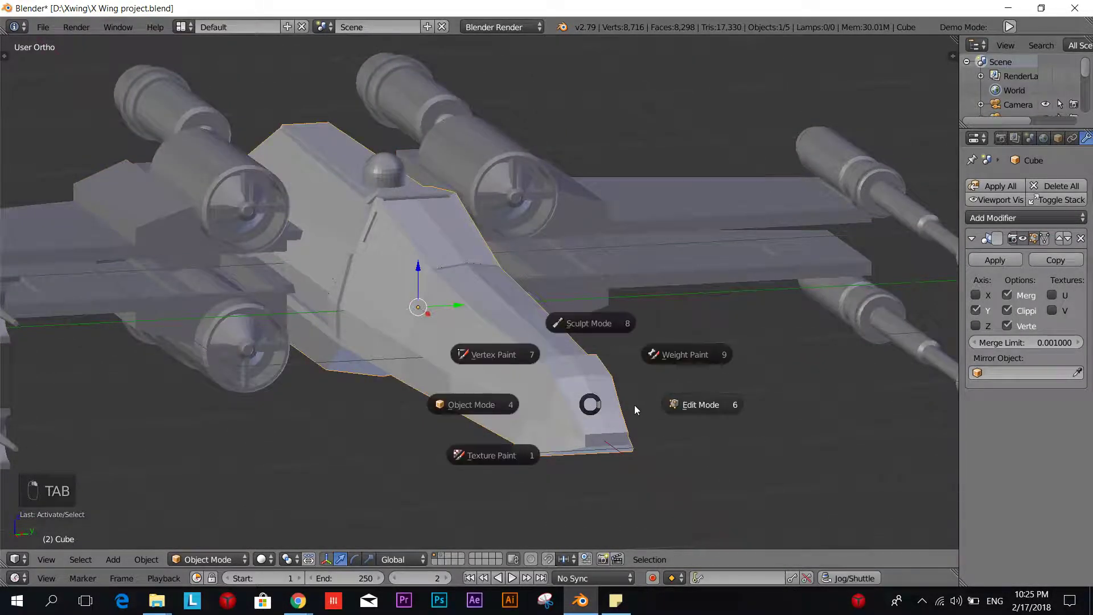
scroll(498, 441, up, 6)
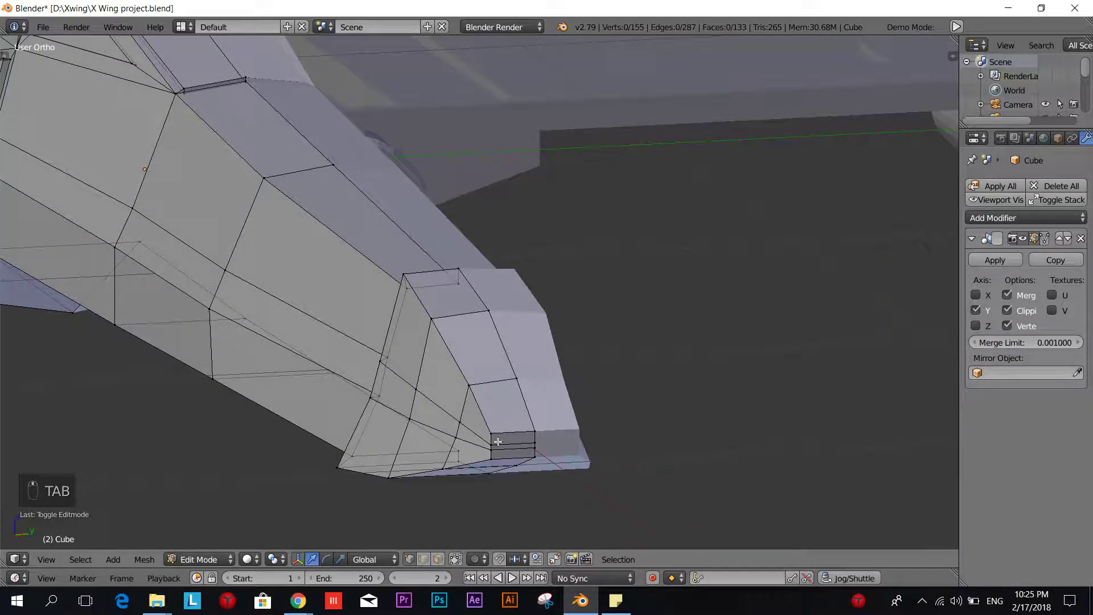
scroll(498, 442, up, 2)
- Switch to Chrome and open the grey-background X-Wing top view image to examine the nose, and return to Blender
key(alt+Tab)
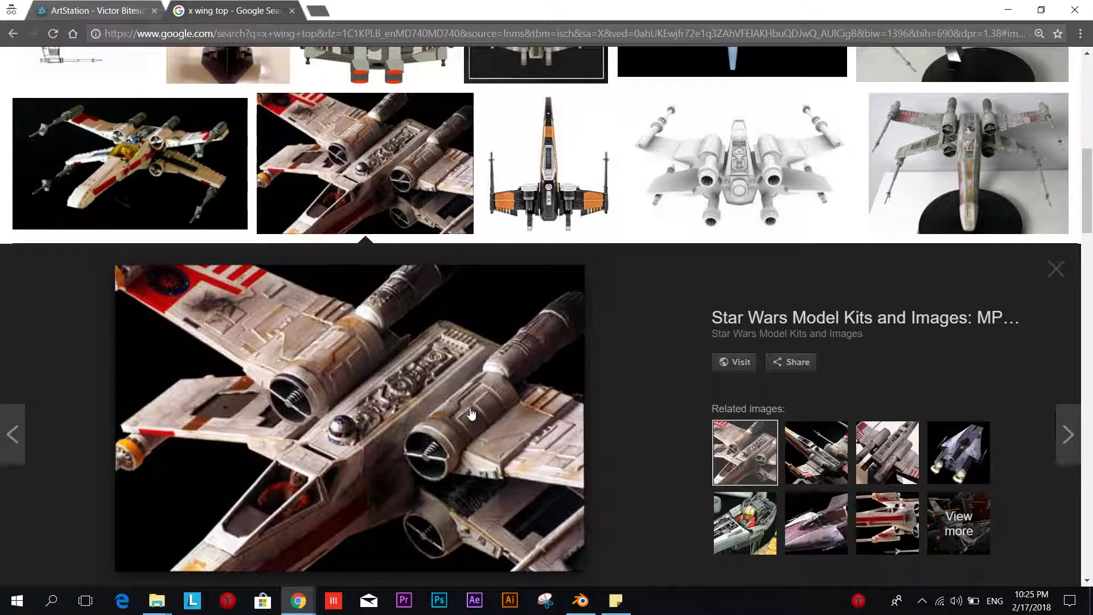
scroll(446, 406, down, 5)
scroll(225, 438, up, 10)
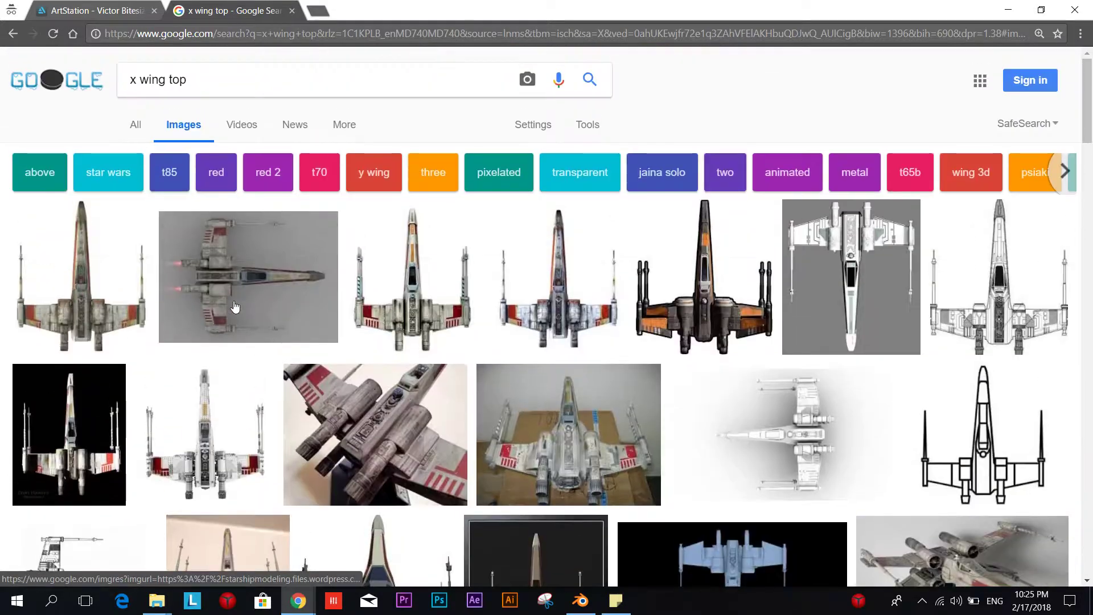
click(239, 308)
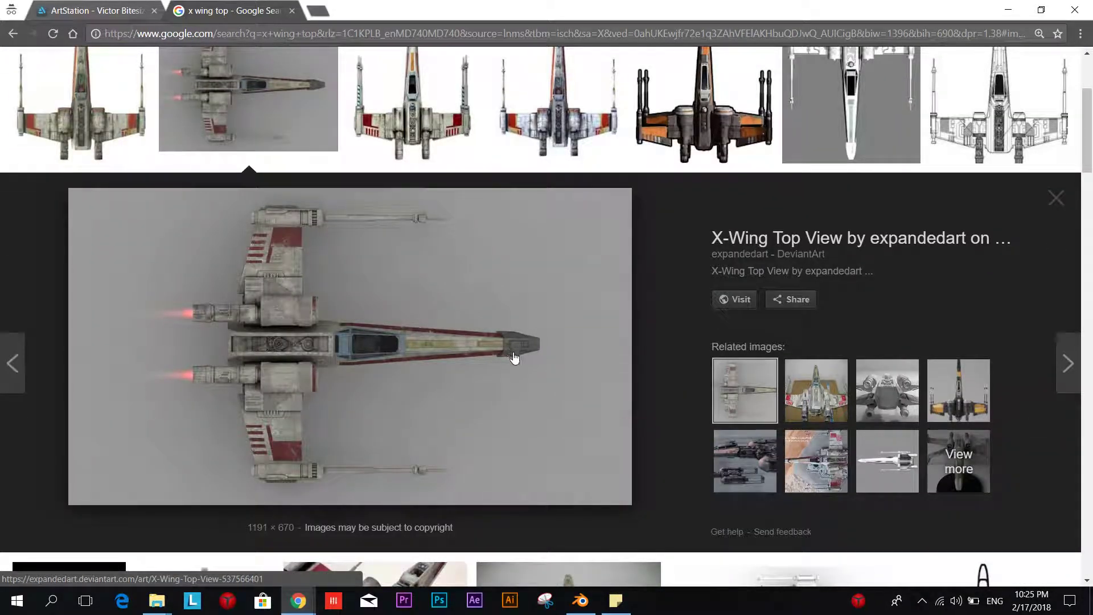
key(alt+Tab)
- Try extruding and scaling down the three upper faces of the fuselage nose, and undo it
right_click(480, 417)
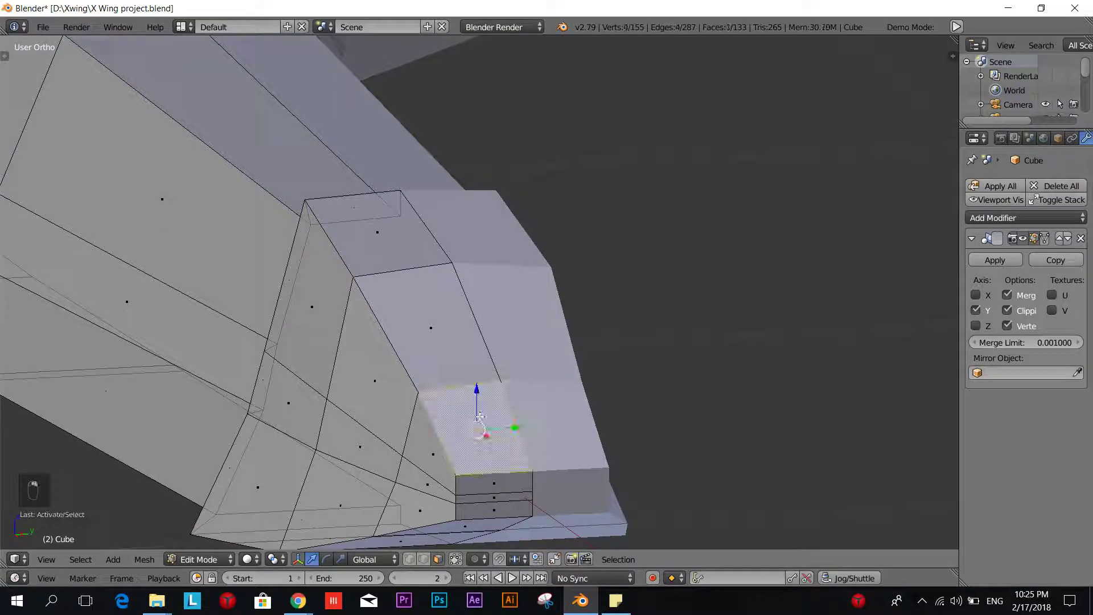
shift+right_click(403, 243)
shift+right_click(428, 305)
scroll(475, 361, up, 6)
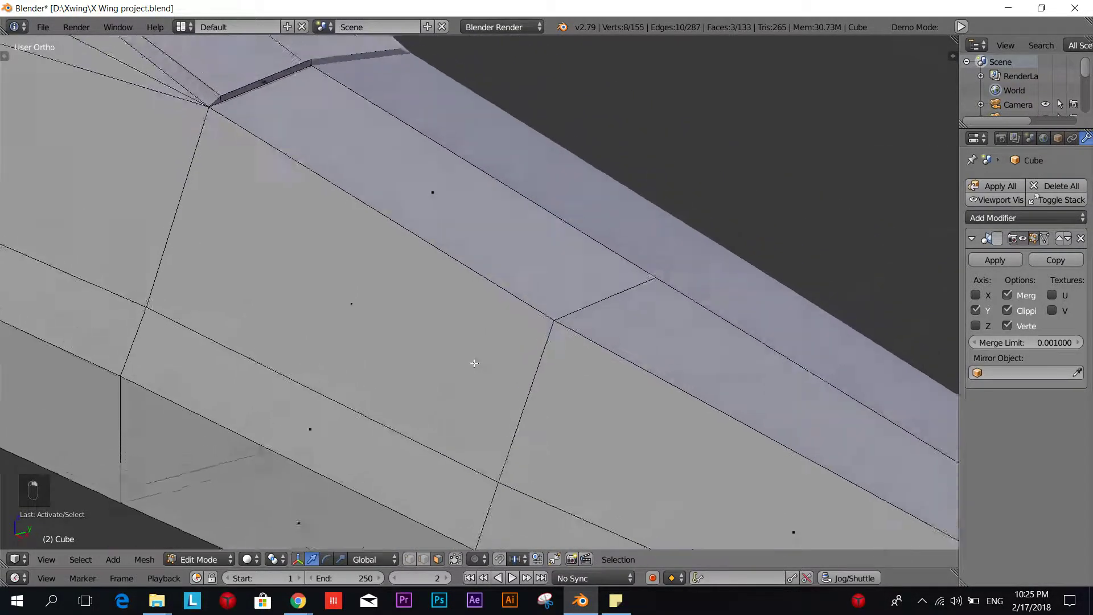
shift+middle_drag(500, 482, 351, 69)
scroll(466, 324, down, 3)
shift+middle_drag(591, 398, 536, 314)
key(e)
key(s)
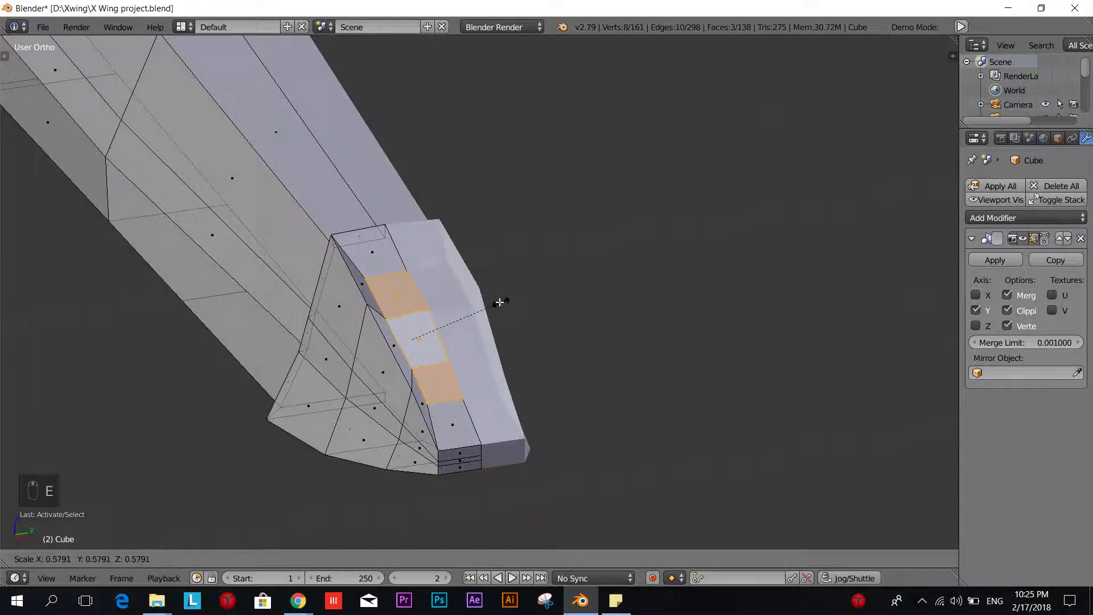
right_click(491, 298)
middle_drag(539, 303, 564, 291)
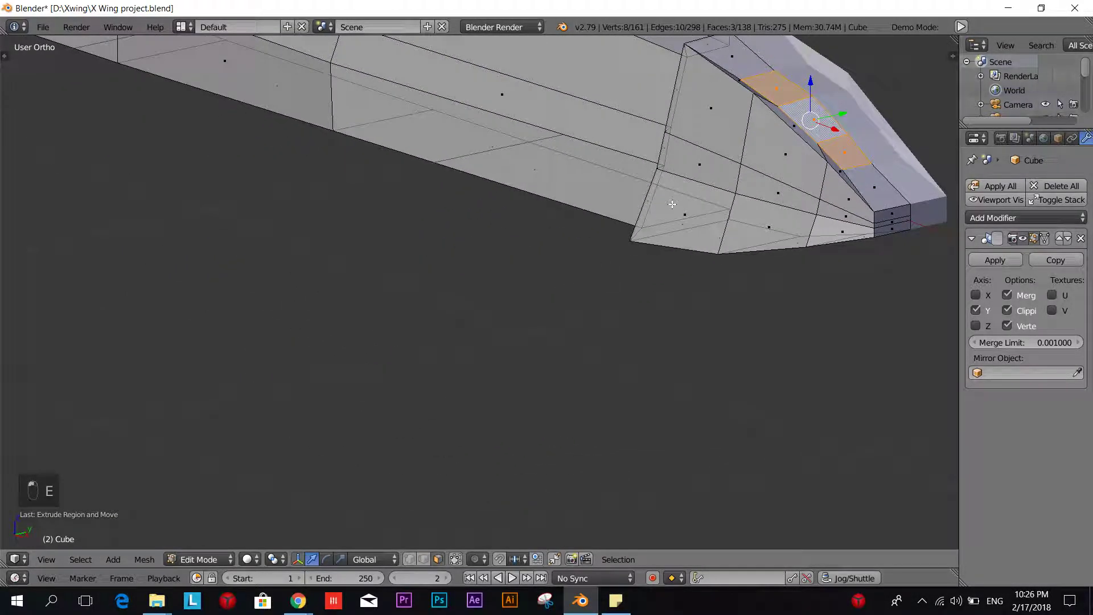
key(ctrl+z)
- Try insetting the three selected upper nose faces as one region, and undo the inset
shift+middle_drag(673, 252, 312, 381)
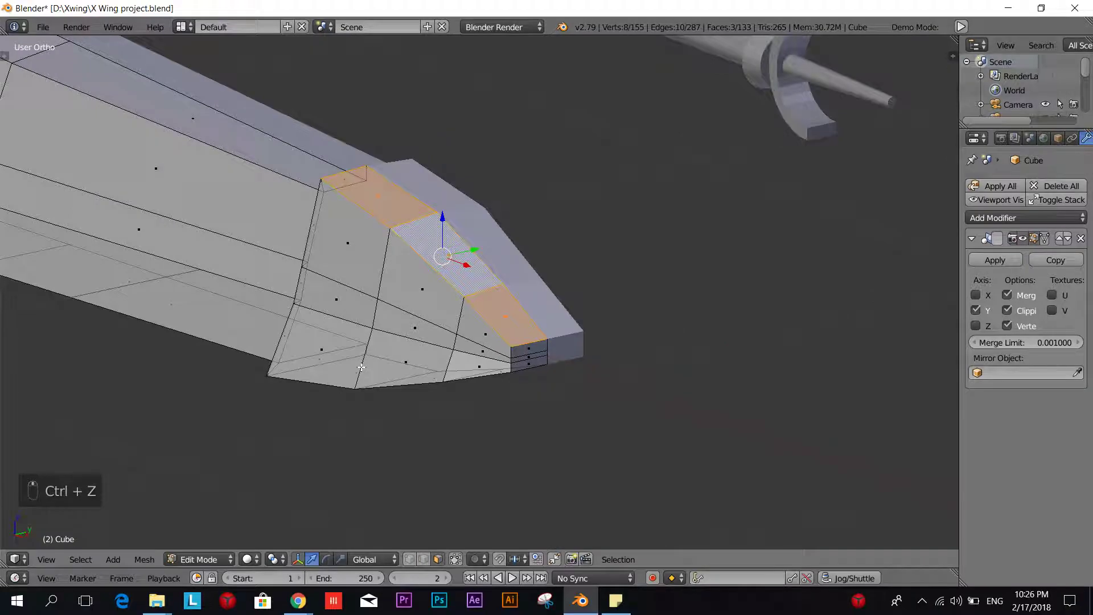
scroll(507, 365, up, 1)
key(i)
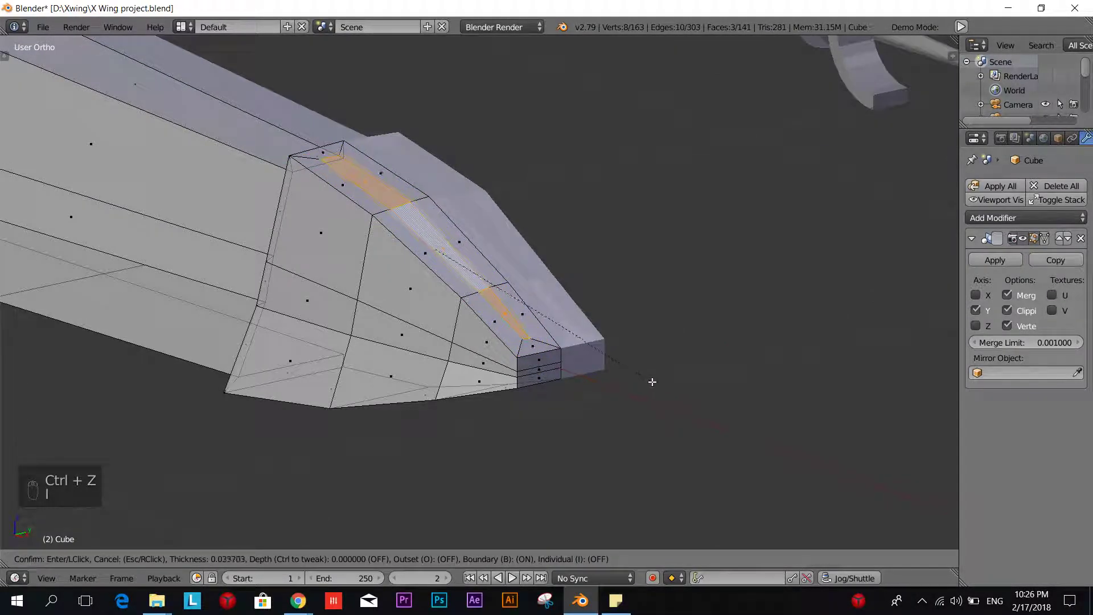
click(632, 391)
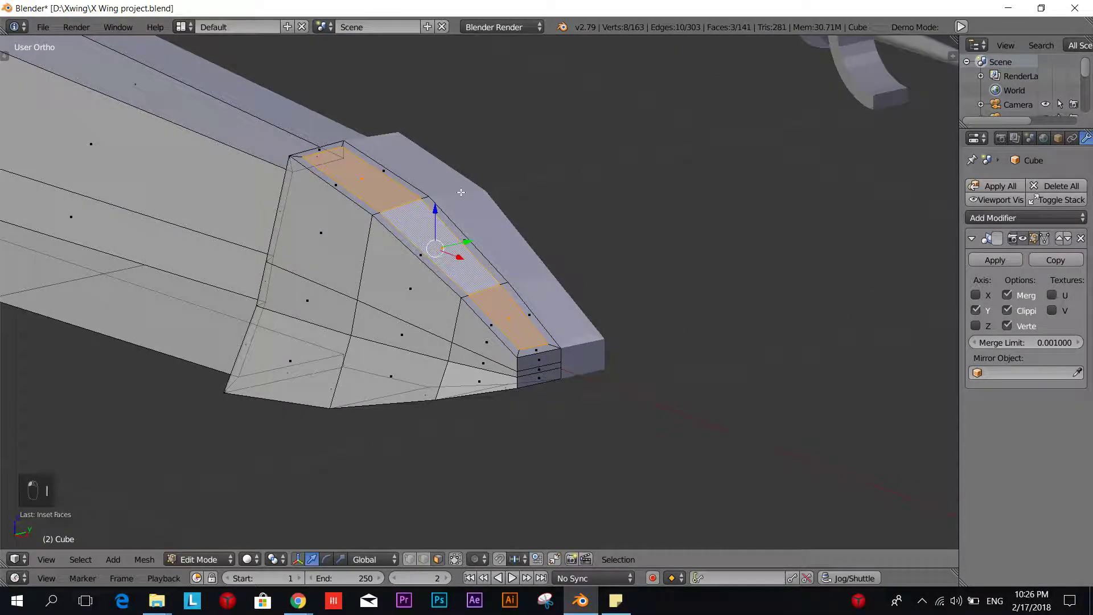
scroll(410, 195, up, 1)
shift+middle_drag(427, 234, 374, 251)
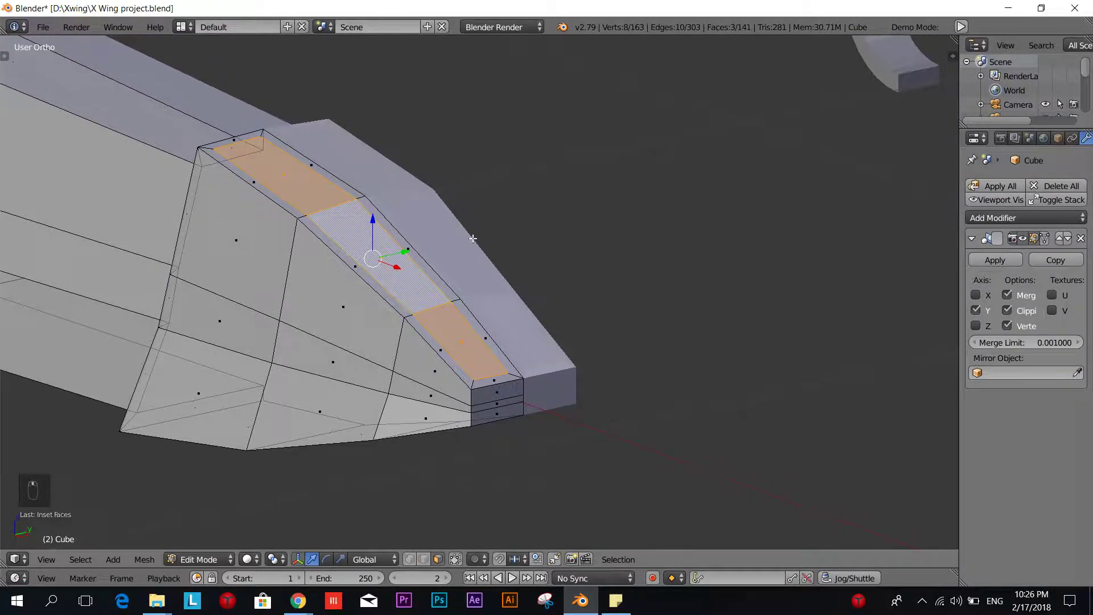
middle_drag(473, 239, 462, 246)
key(ctrl+z)
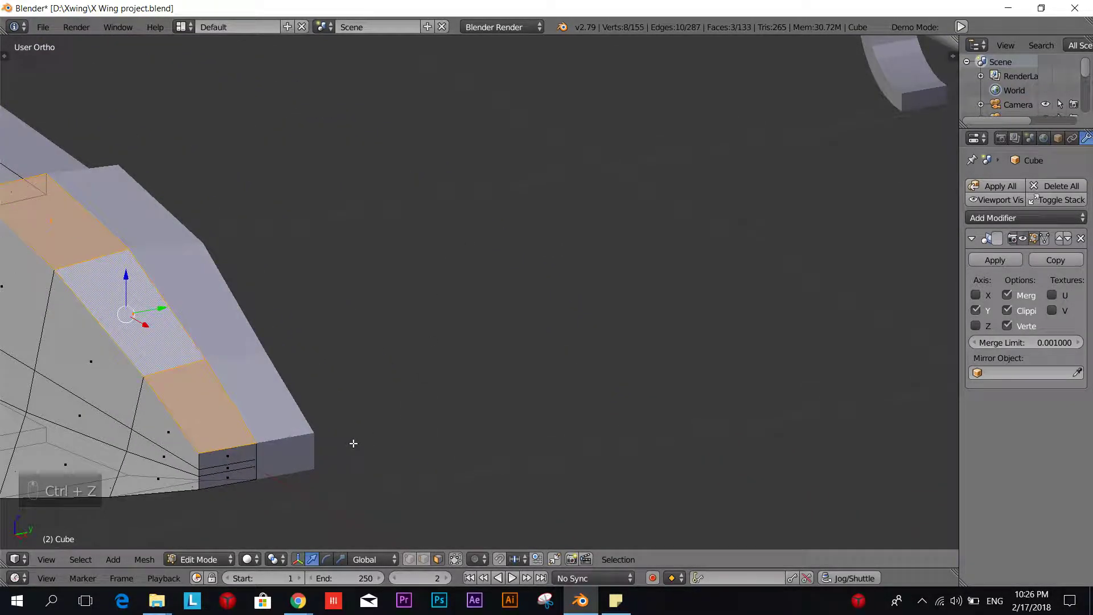
- Deselect everything and bring the nose's upper faces close in top view
key(a)
shift+middle_drag(340, 406, 383, 405)
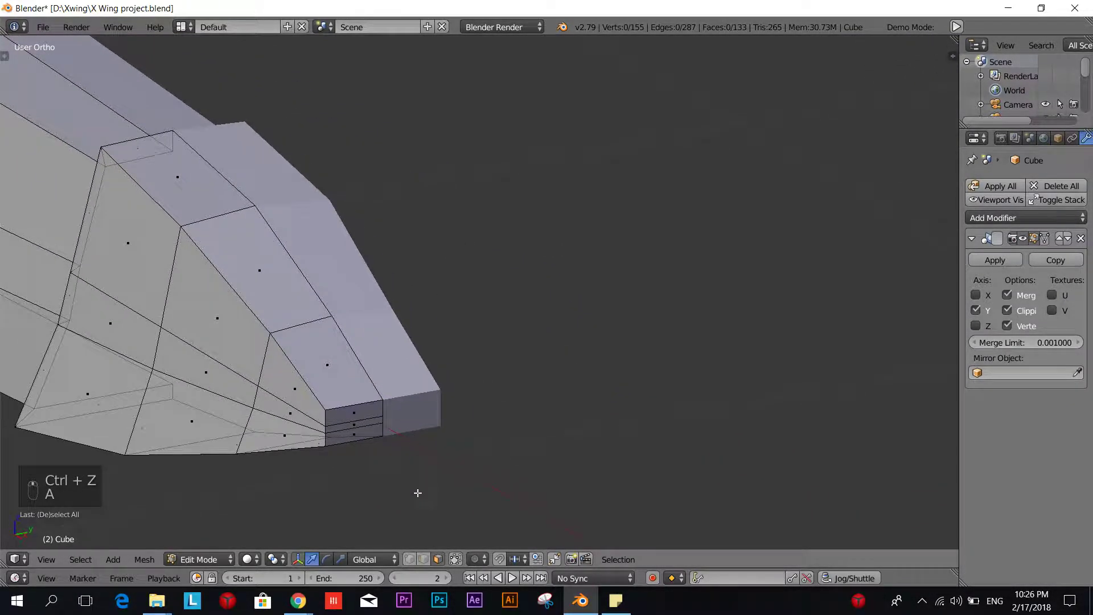
key(KP_7)
scroll(550, 396, down, 5)
shift+middle_drag(550, 373, 306, 141)
shift+middle_drag(700, 371, 388, 236)
scroll(450, 439, up, 6)
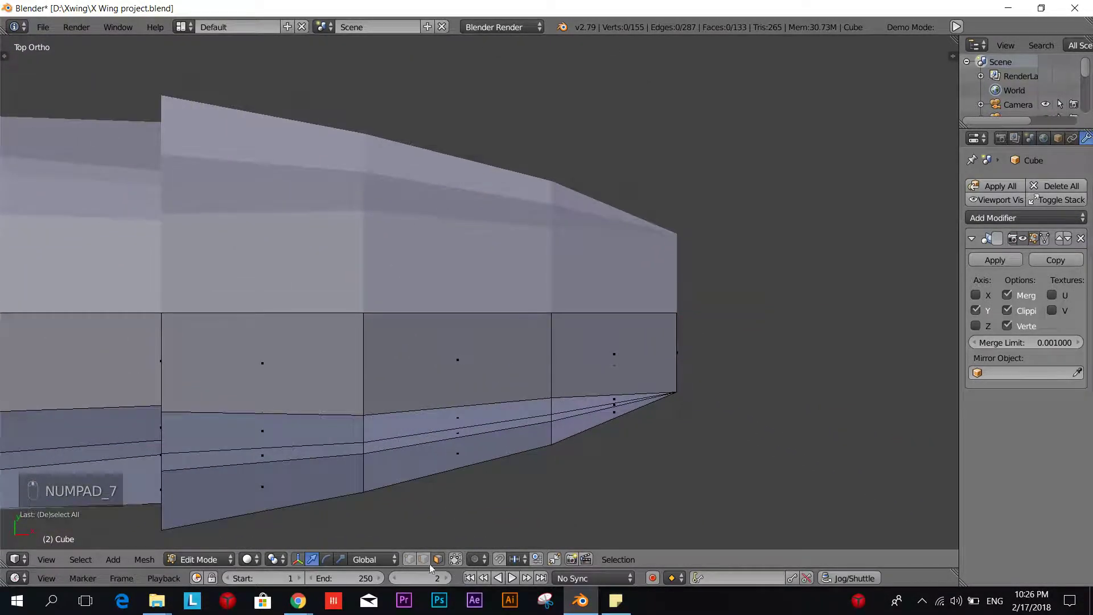
key(k)
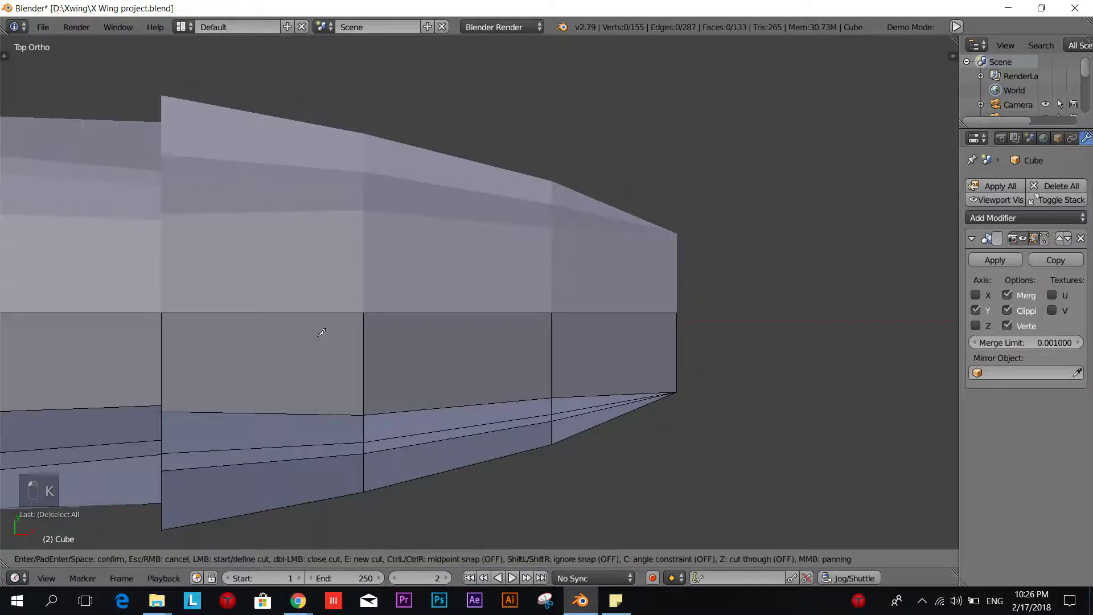
click(278, 313)
key(c)
click(283, 405)
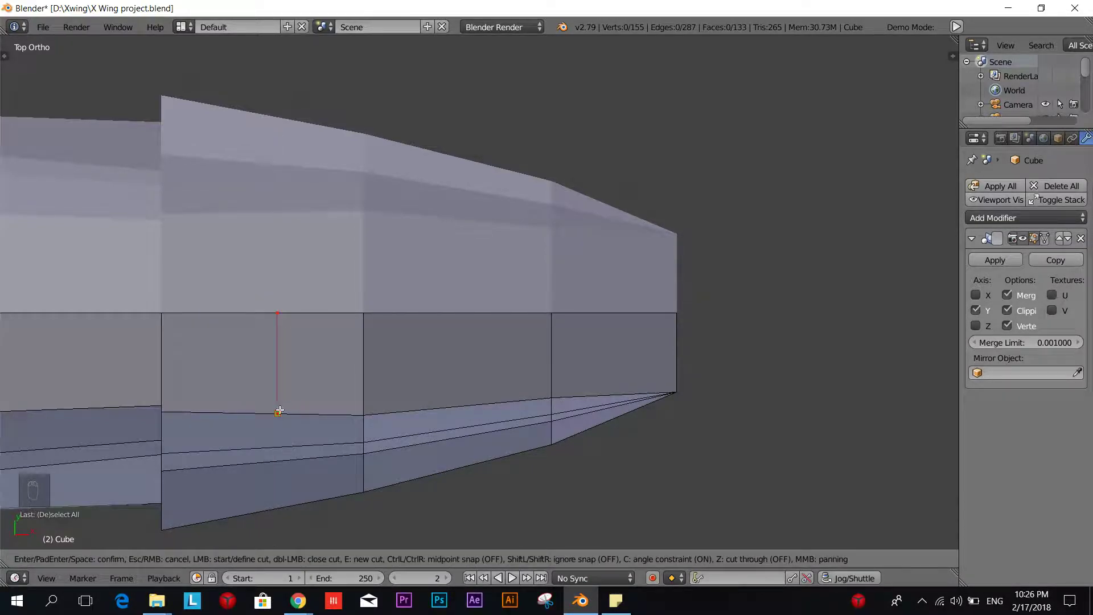
key(Escape)
- Knife-cut the rearmost upper nose face straight across from the centre line to its outer edge, with angle constraint on
key(k)
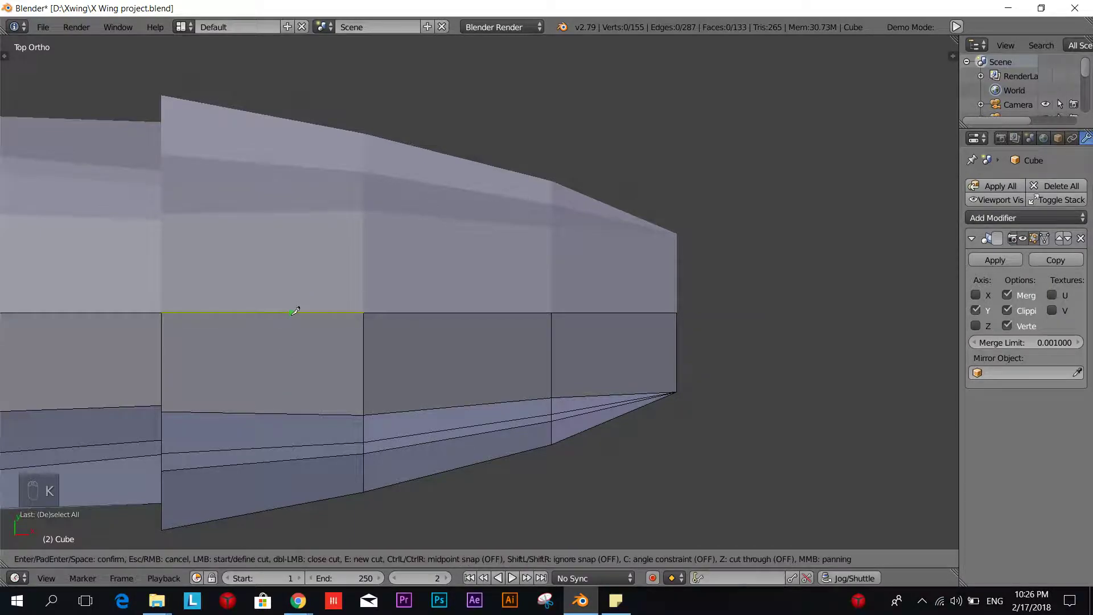
click(292, 312)
key(c)
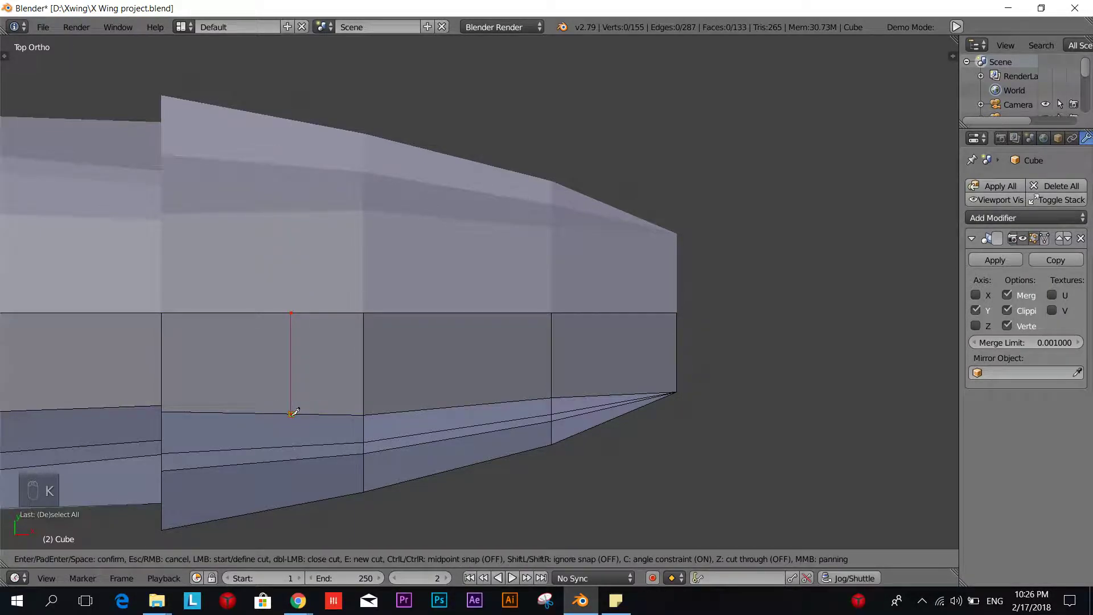
click(292, 413)
key(Return)
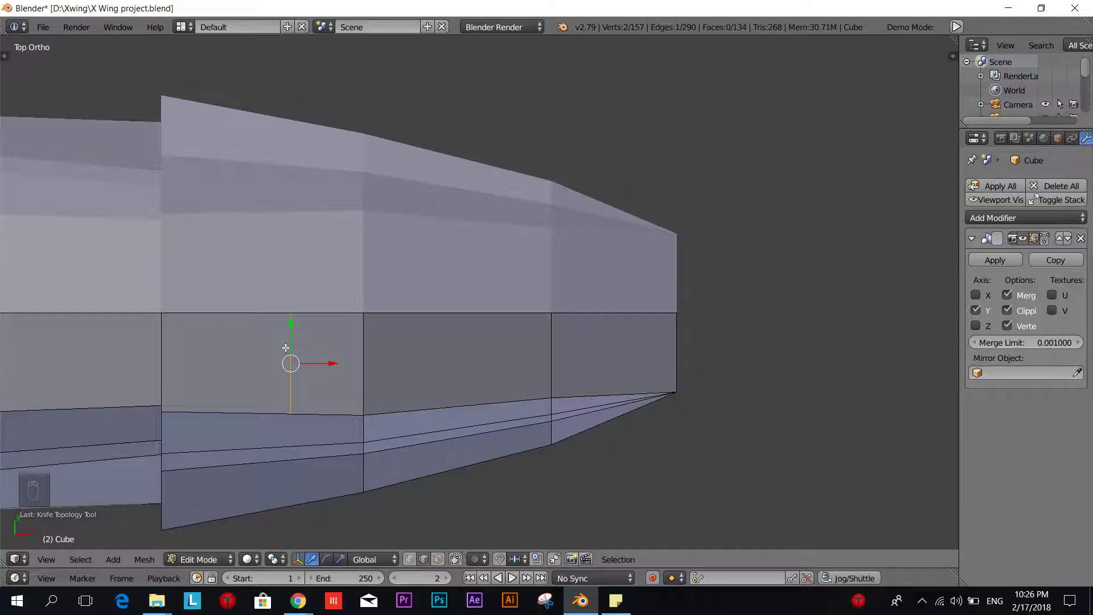
key(a)
- Knife-cut a straight lengthwise line from the middle of the new cross cut to the edge before the foremost upper face
key(k)
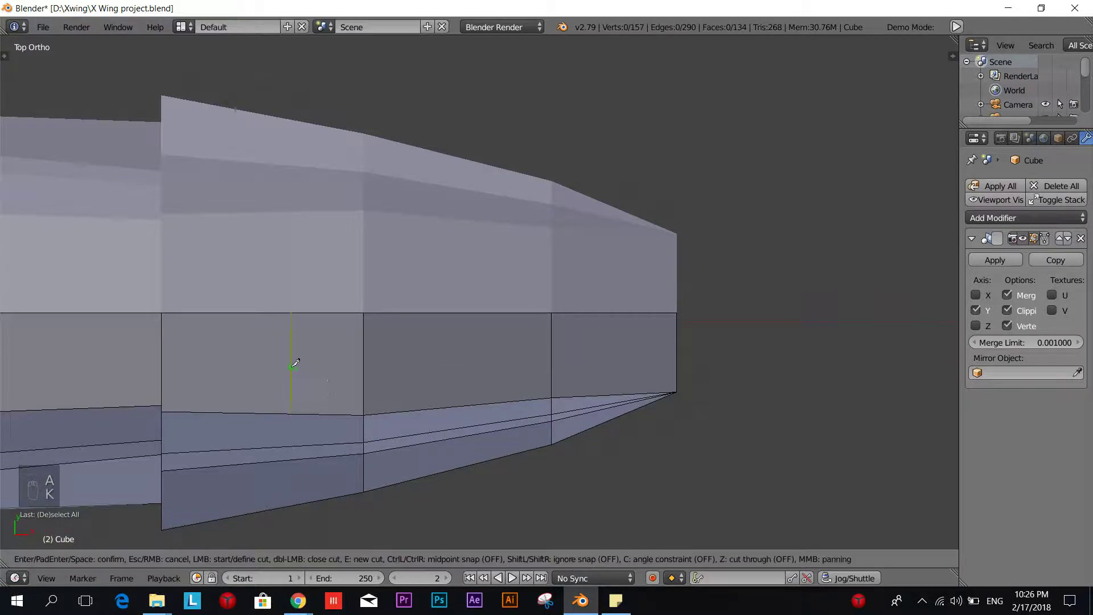
key(c)
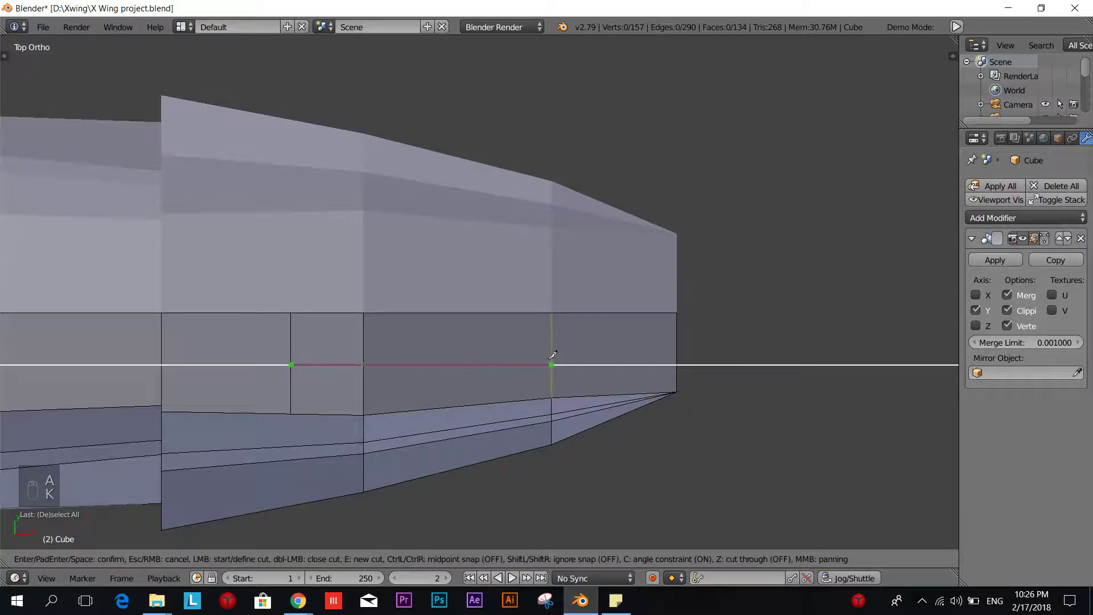
click(552, 359)
key(Return)
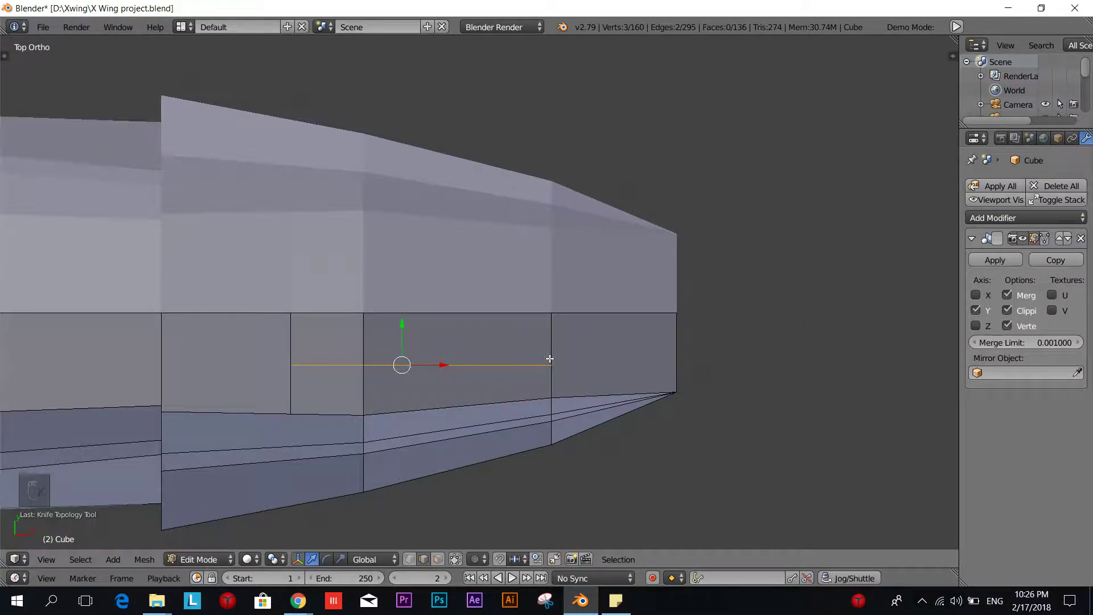
- Extrude the two cut-out faces beside the nose's centre line inward about 0.0116 to form a recess, and leave Edit Mode
click(441, 560)
middle_drag(444, 509, 478, 450)
shift+middle_drag(549, 229, 466, 505)
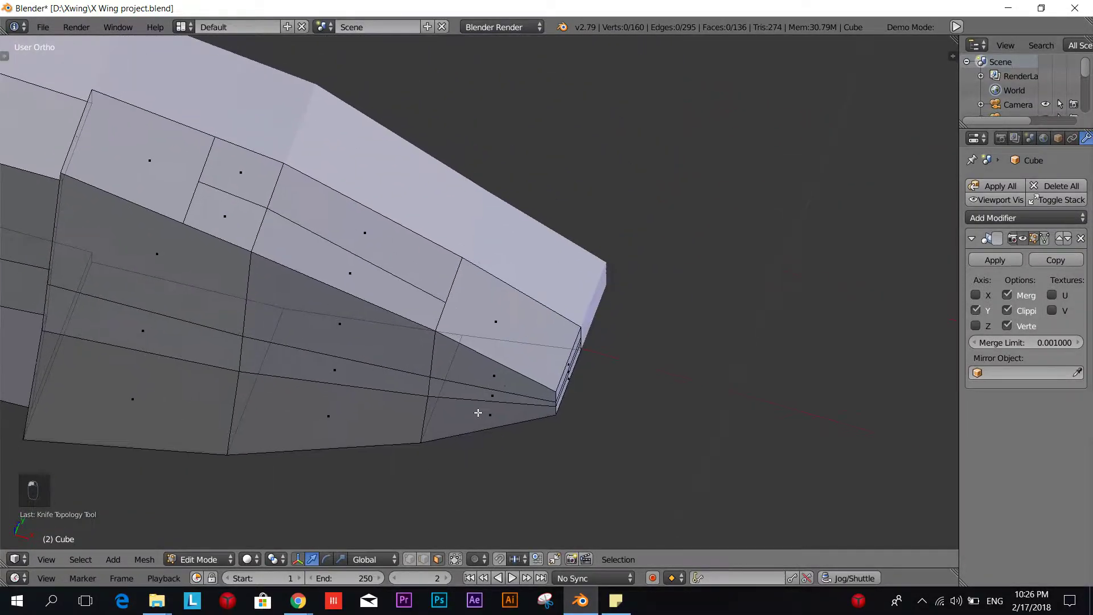
right_click(310, 209)
shift+right_click(248, 177)
key(e)
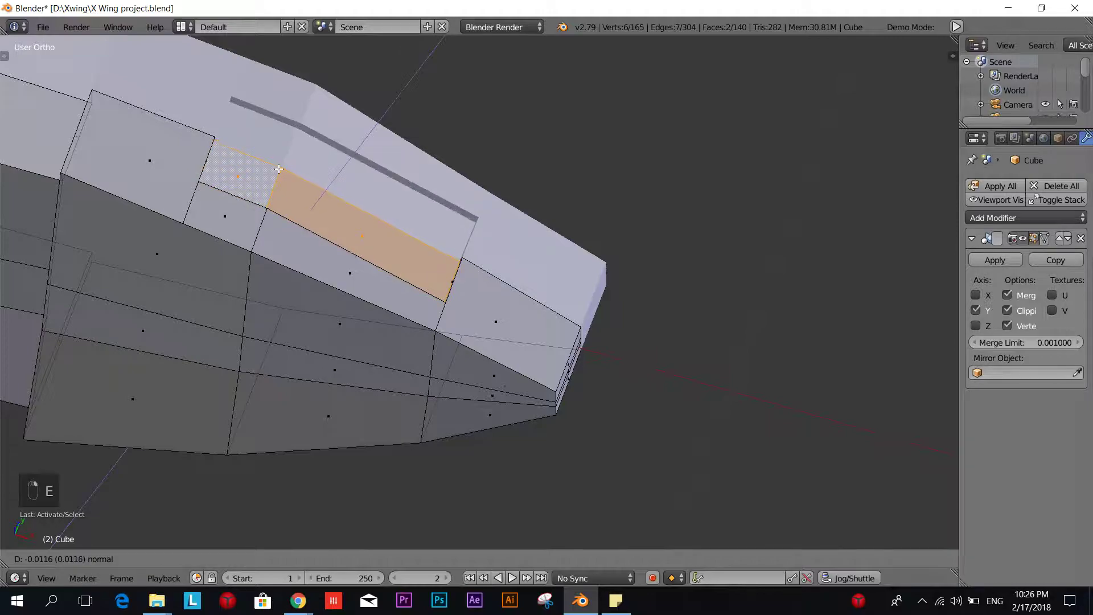
click(279, 169)
middle_drag(434, 248, 416, 242)
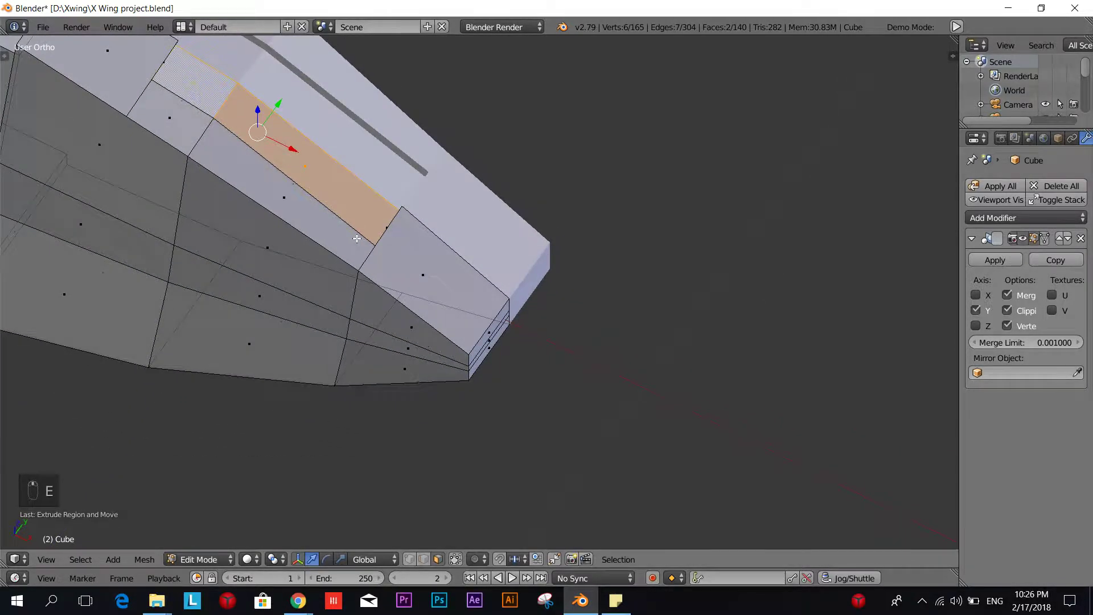
scroll(357, 238, down, 3)
key(Tab)
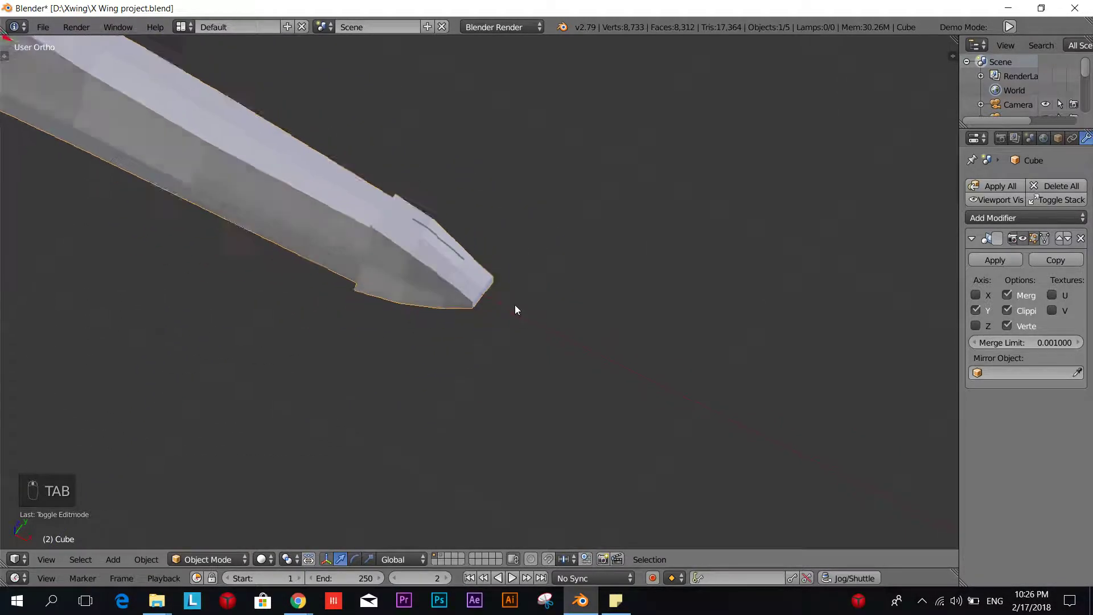
- Examine the whole X-Wing from several angles and distances, checking the nose, fuselage and mirrored wings
middle_drag(515, 305, 831, 412)
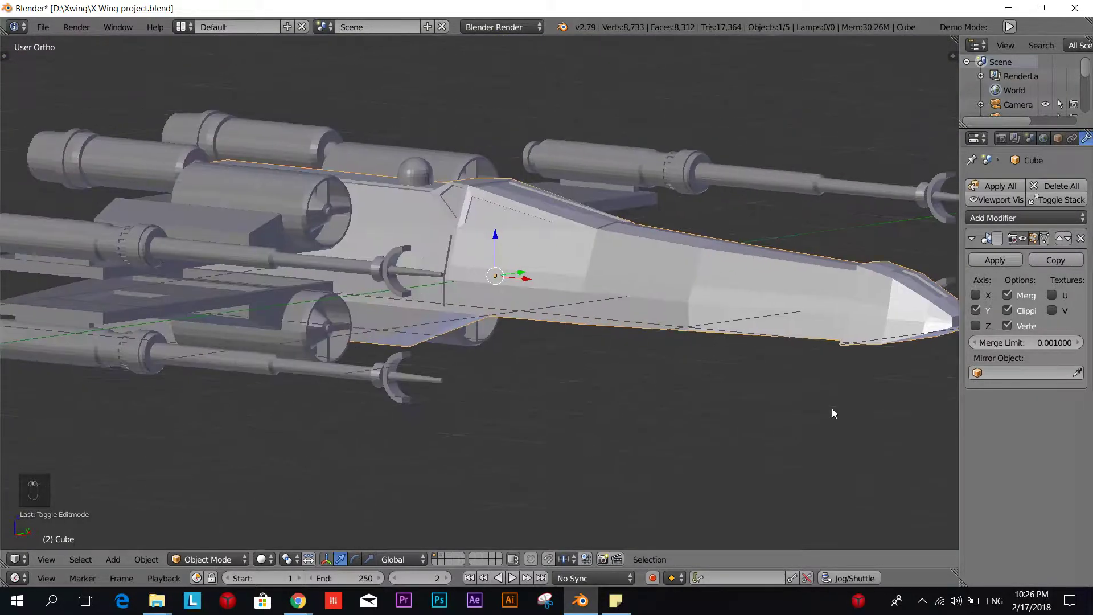
scroll(680, 370, down, 4)
middle_drag(679, 370, 627, 405)
scroll(623, 400, up, 5)
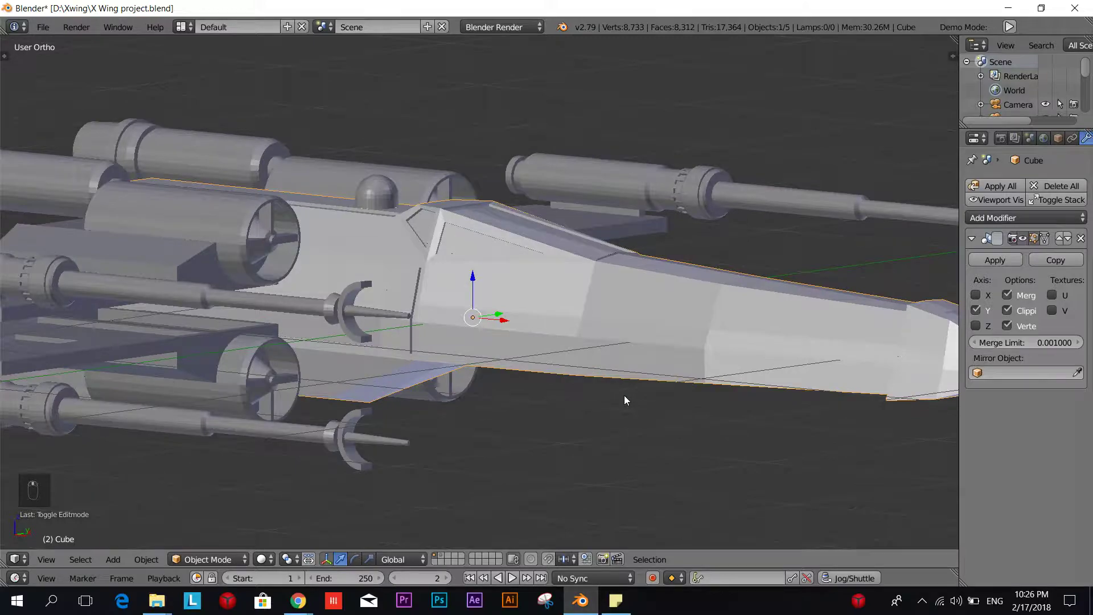
scroll(588, 371, down, 4)
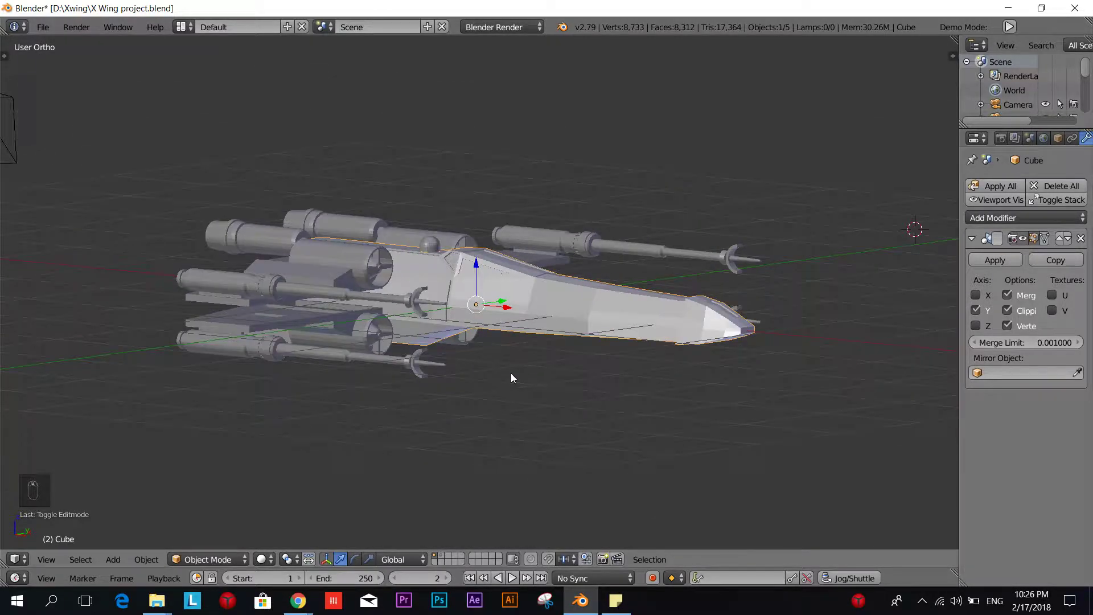
middle_drag(493, 410, 538, 453)
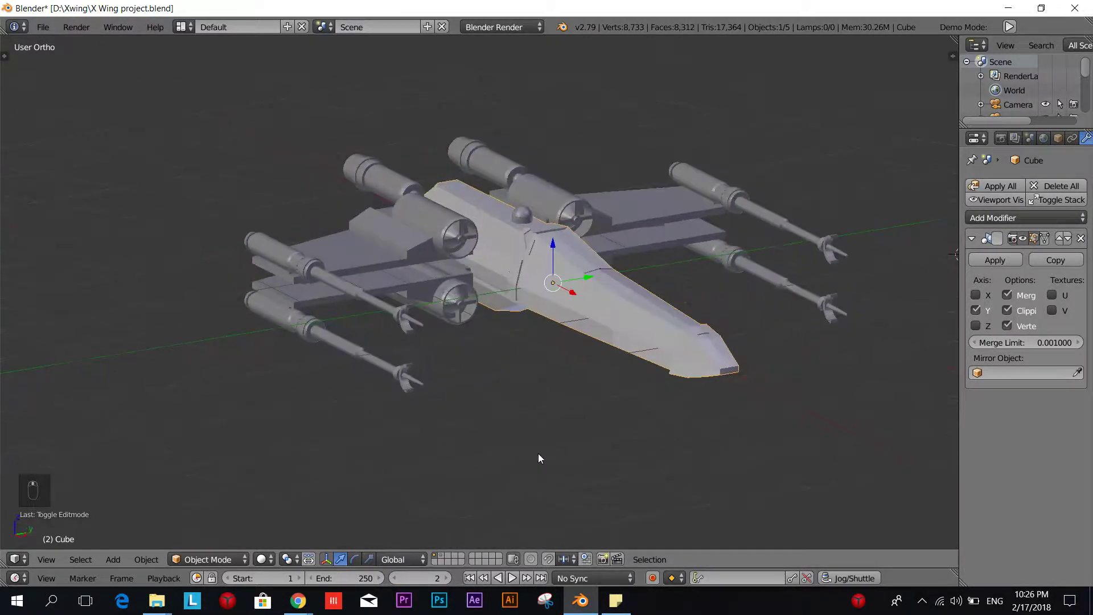
scroll(536, 450, up, 4)
shift+middle_drag(558, 409, 504, 380)
shift+middle_drag(534, 415, 493, 397)
scroll(490, 380, down, 6)
scroll(491, 381, up, 4)
scroll(493, 397, down, 3)
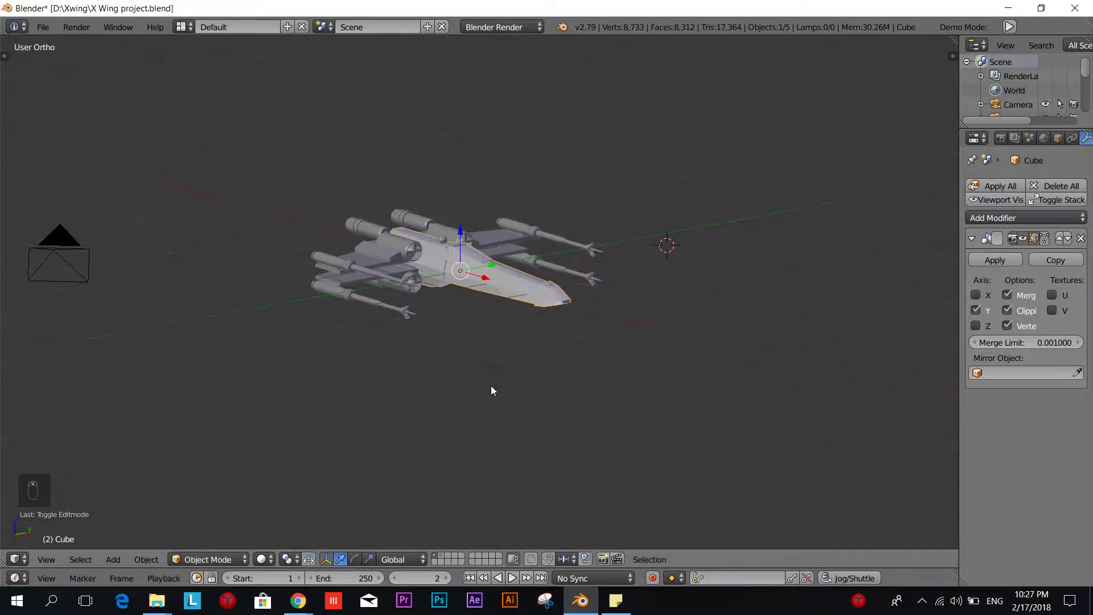
scroll(591, 286, up, 4)
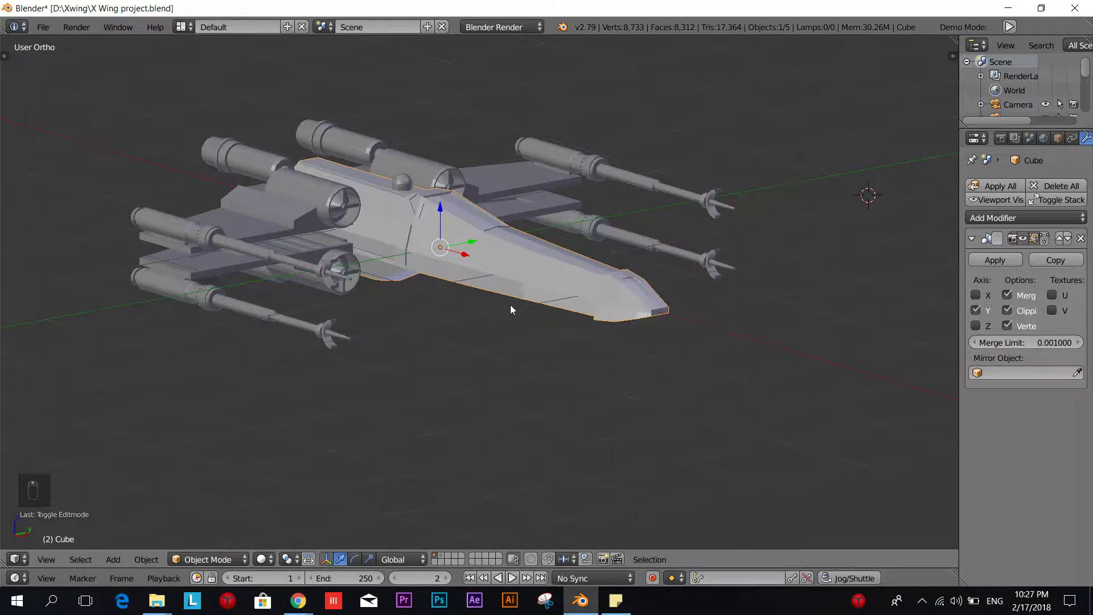
shift+middle_drag(429, 327, 442, 370)
scroll(442, 371, up, 4)
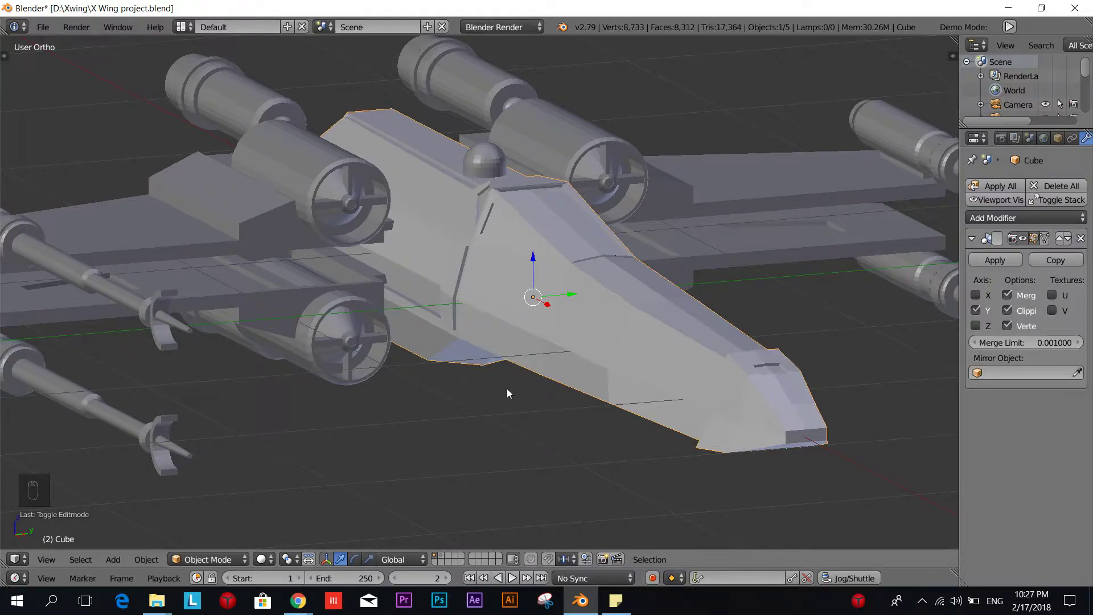
mouse_move(508, 390)
middle_down()
mouse_move(492, 385)
mouse_move(502, 382)
middle_up()
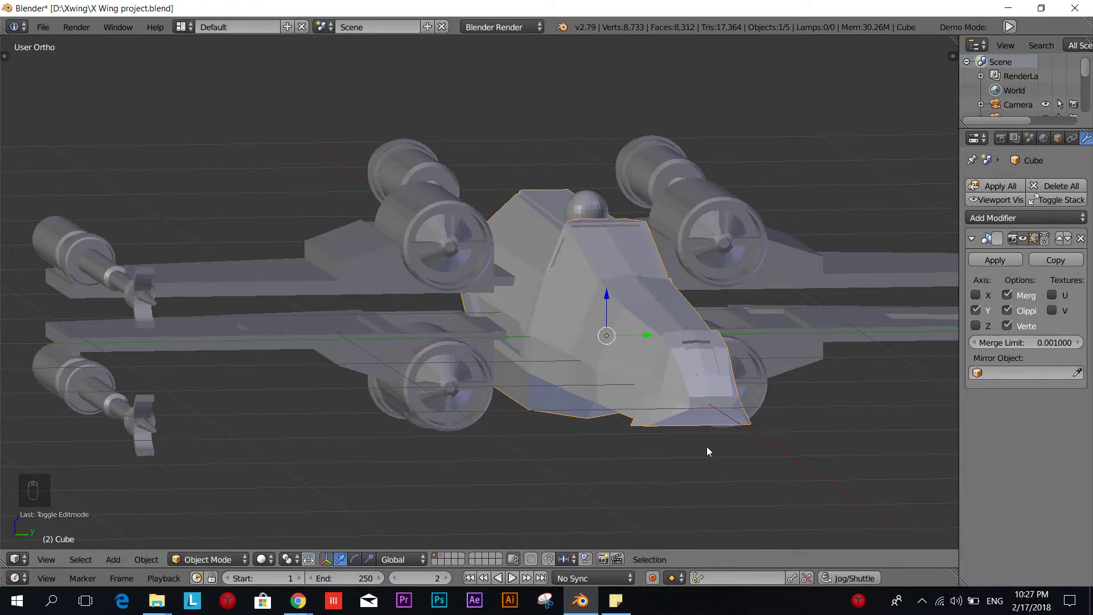
scroll(707, 448, down, 3)
middle_drag(706, 447, 619, 434)
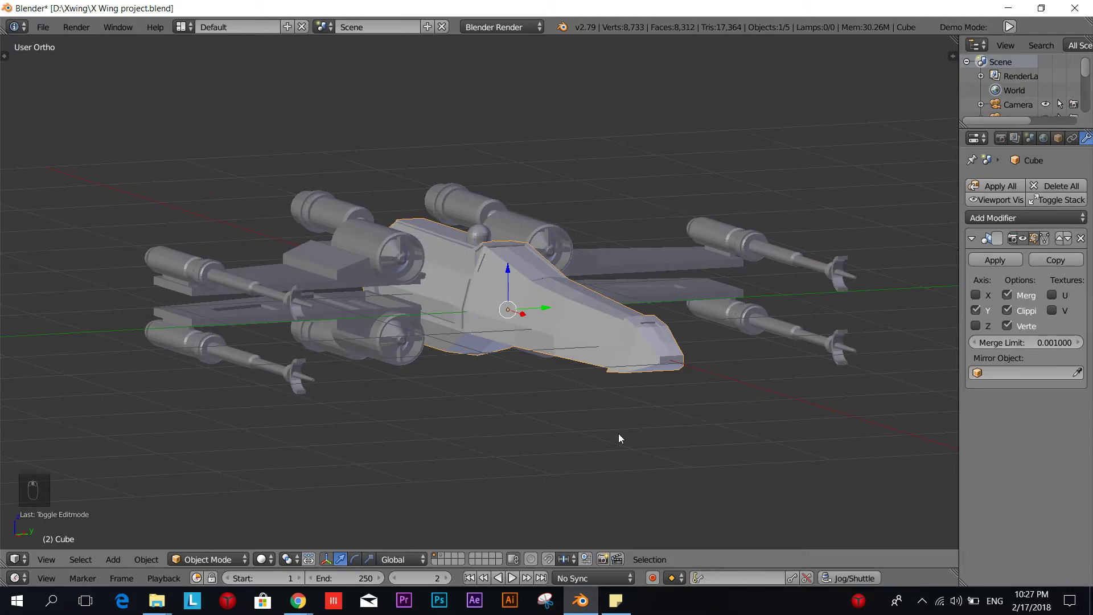